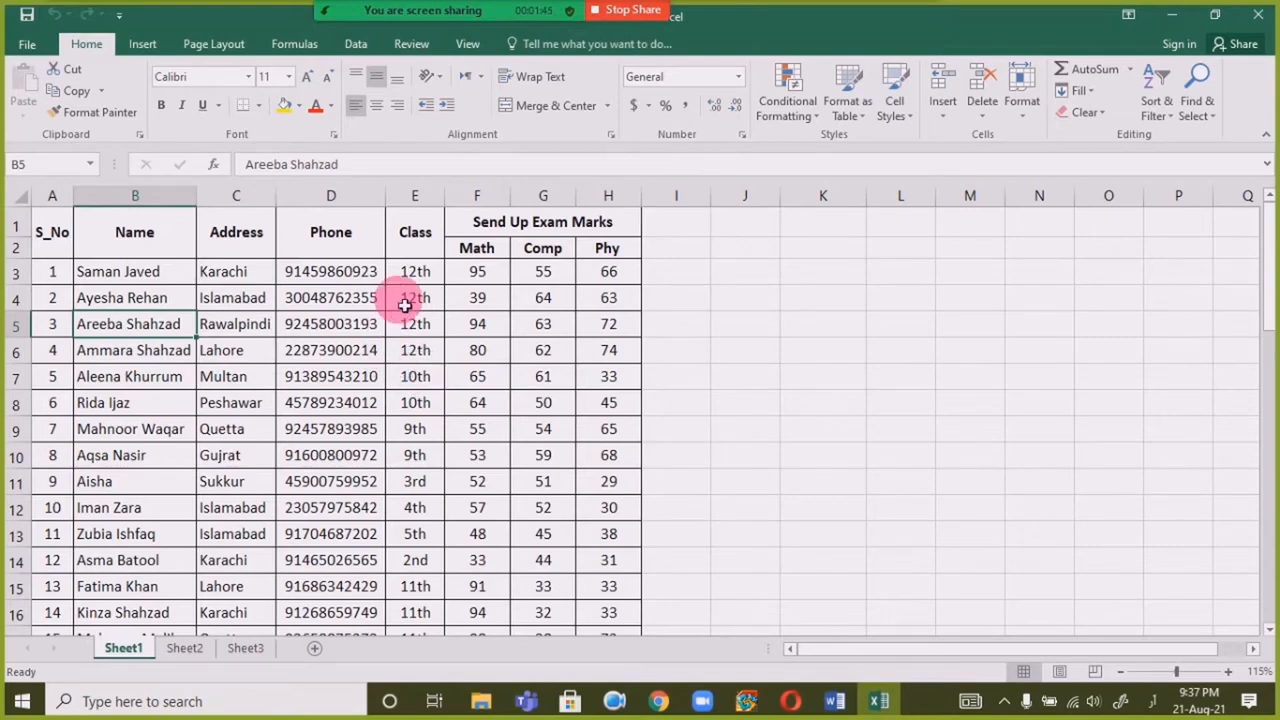
Step: Unmerge the S_No, Name, Address, Phone and Class header cells that span rows 1 and 2
{"action": "left_click", "coordinate": [46, 238]}
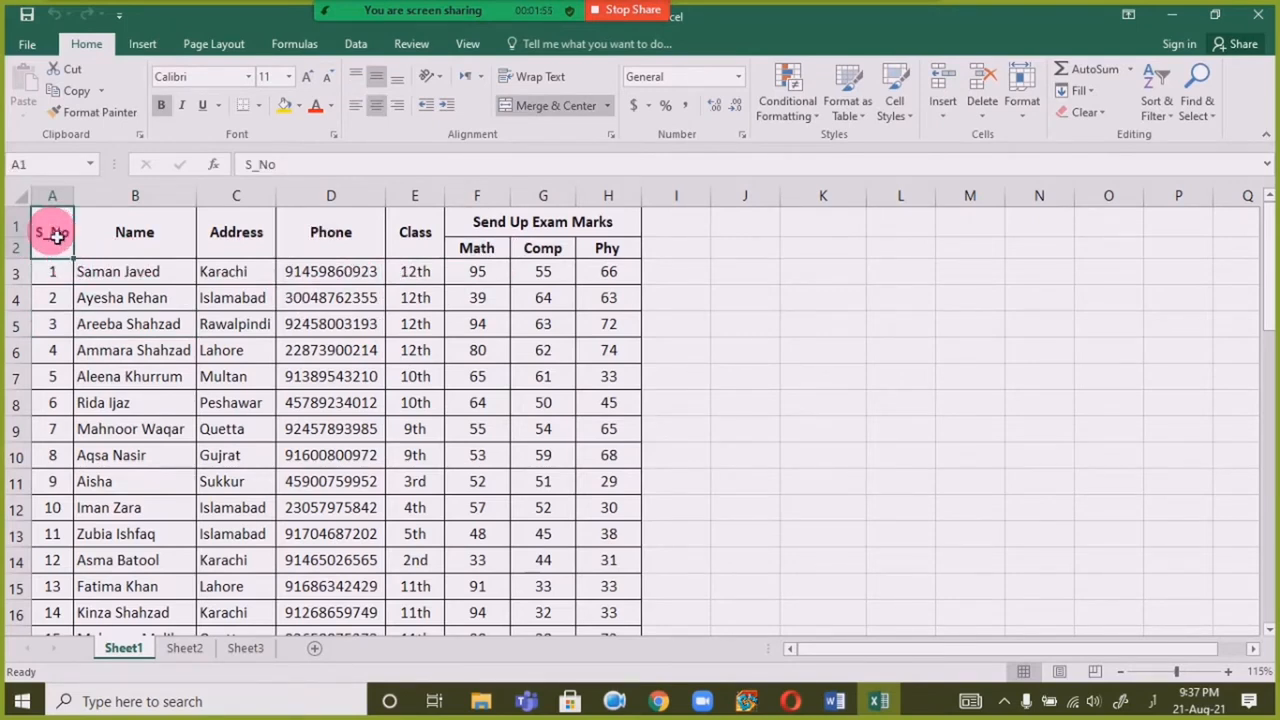
{"action": "left_click", "coordinate": [530, 105]}
{"action": "left_click", "coordinate": [137, 233]}
{"action": "left_click", "coordinate": [565, 106]}
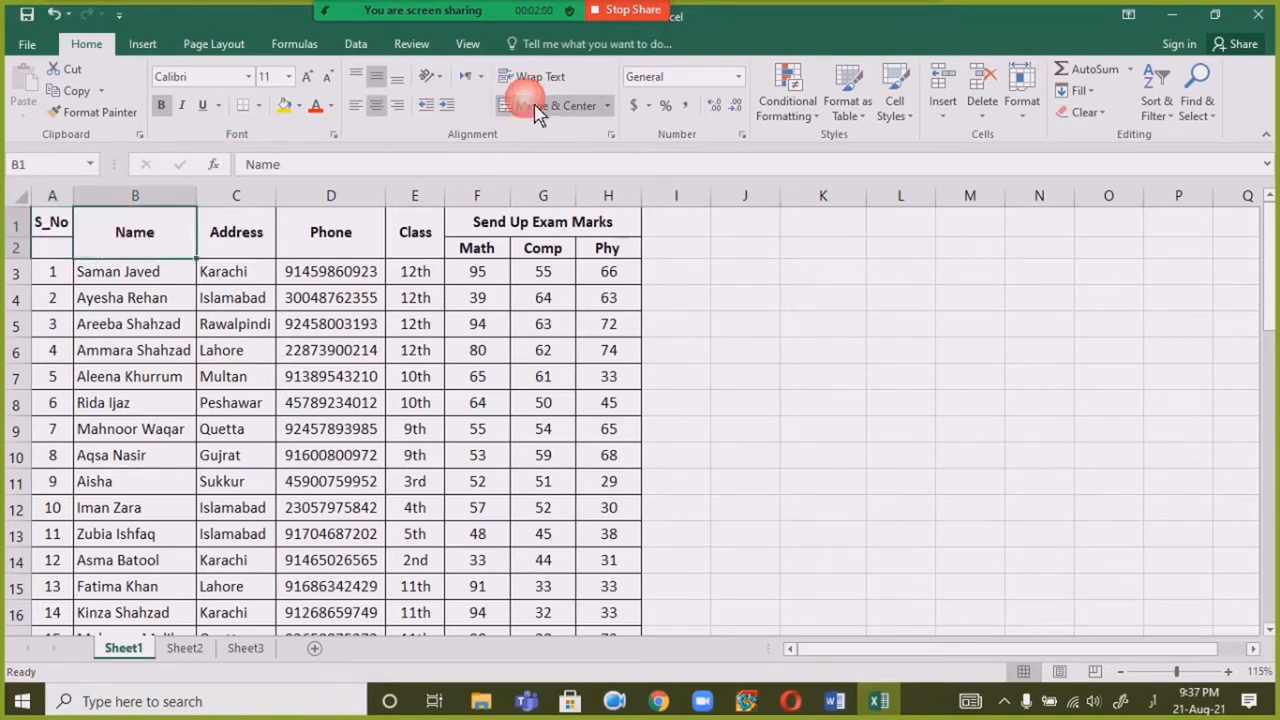
{"action": "left_click", "coordinate": [257, 229]}
{"action": "key", "text": "F4"}
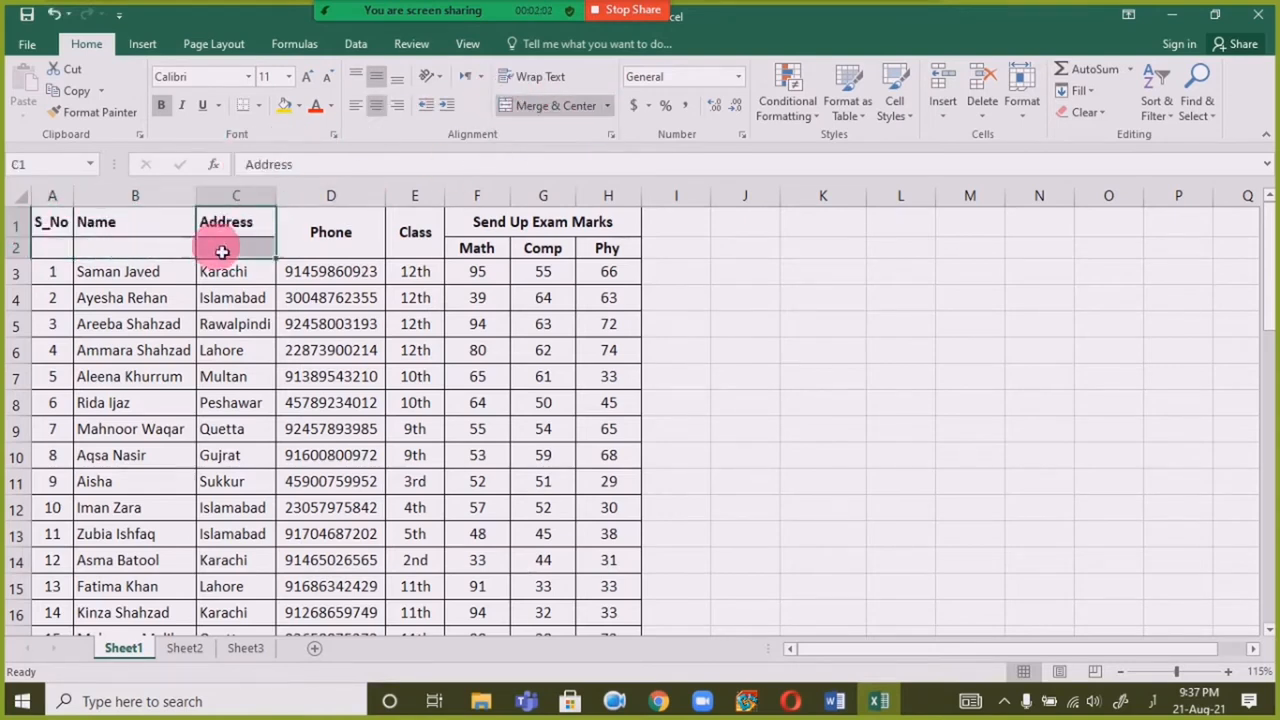
{"action": "left_click", "coordinate": [364, 238]}
{"action": "key", "text": "F4"}
{"action": "left_click", "coordinate": [417, 234]}
{"action": "key", "text": "F4"}
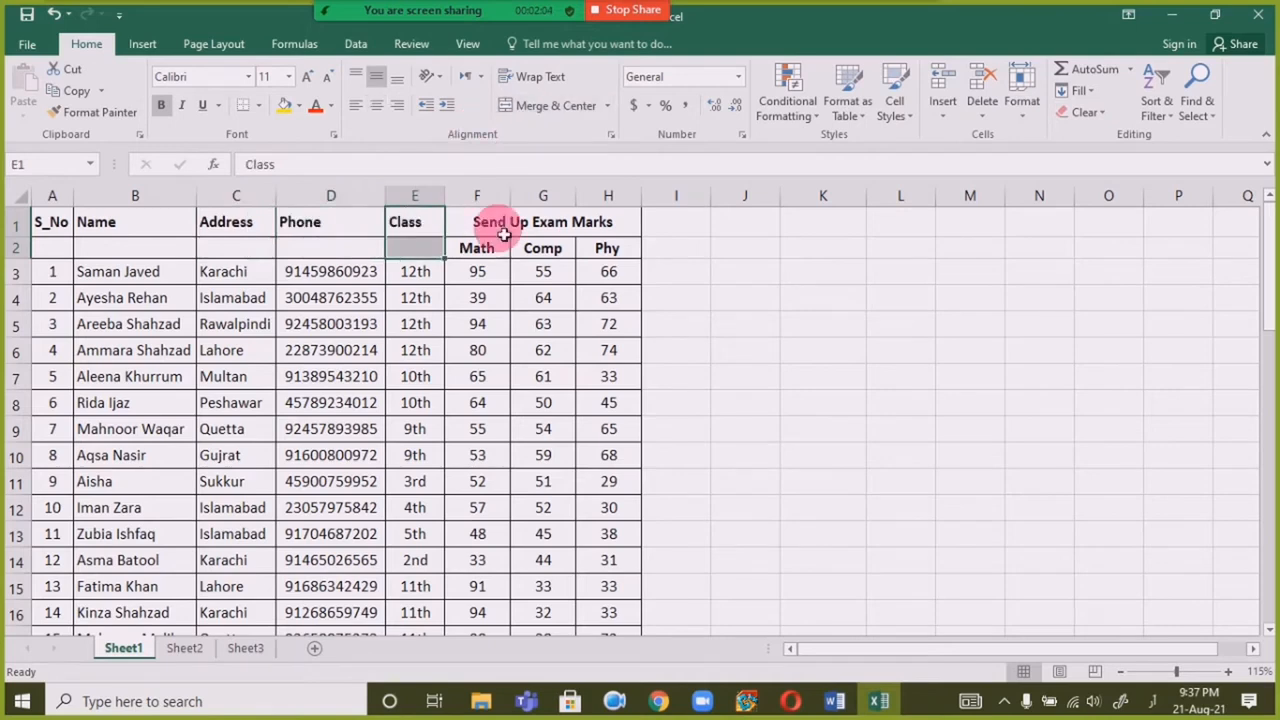
{"action": "left_click", "coordinate": [303, 298]}
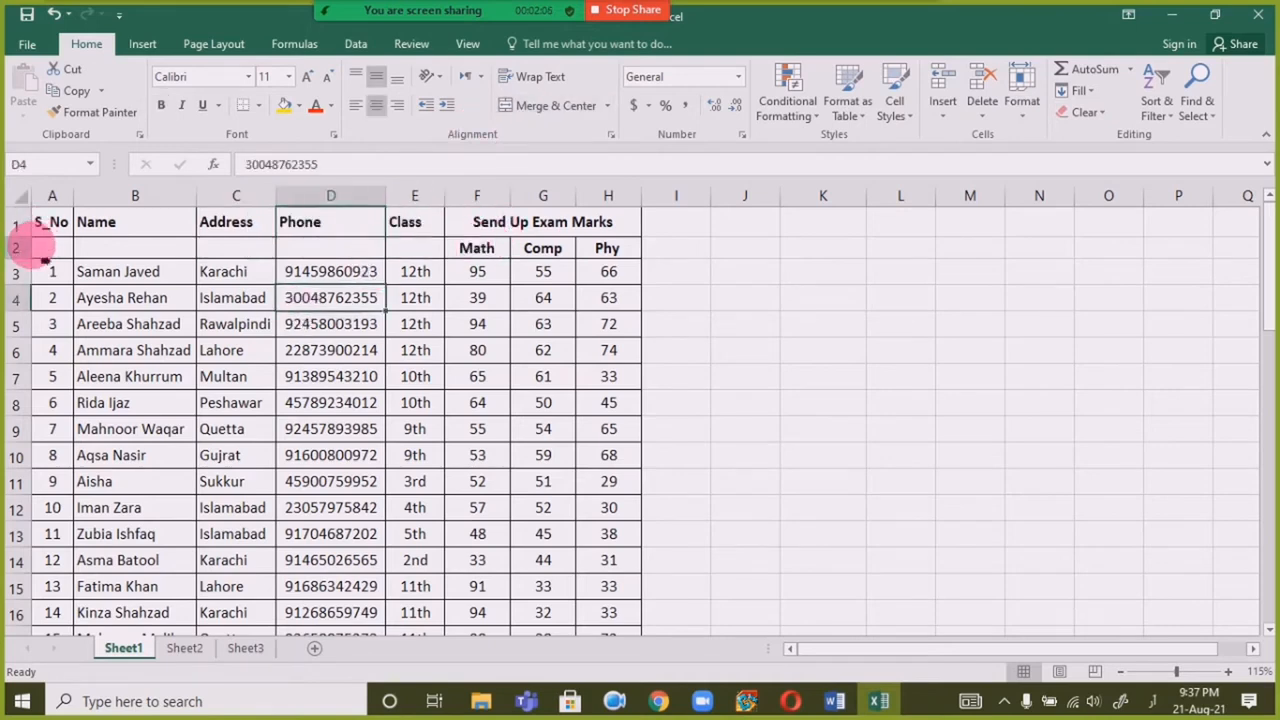
Step: Delete the merged "Send Up Exam Marks" heading, shifting the cells beneath it up
{"action": "left_click", "coordinate": [485, 232]}
{"action": "key", "text": "ctrl+minus"}
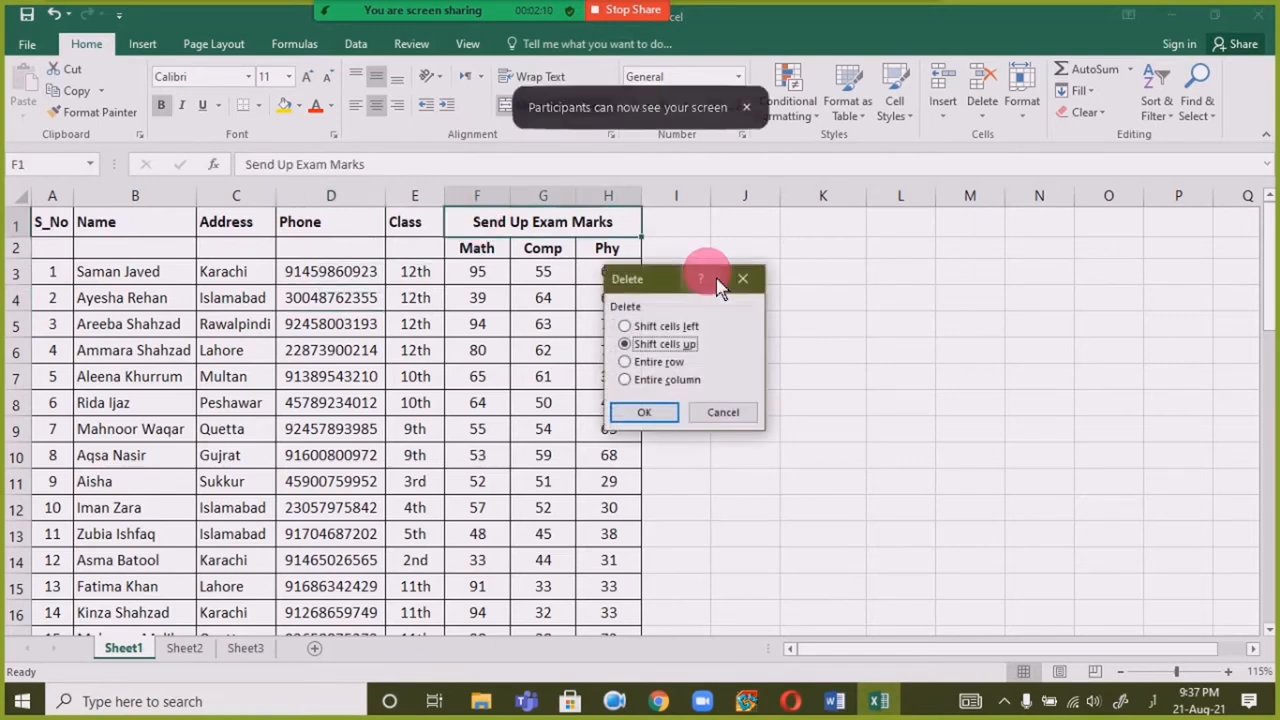
{"action": "key", "text": "Return"}
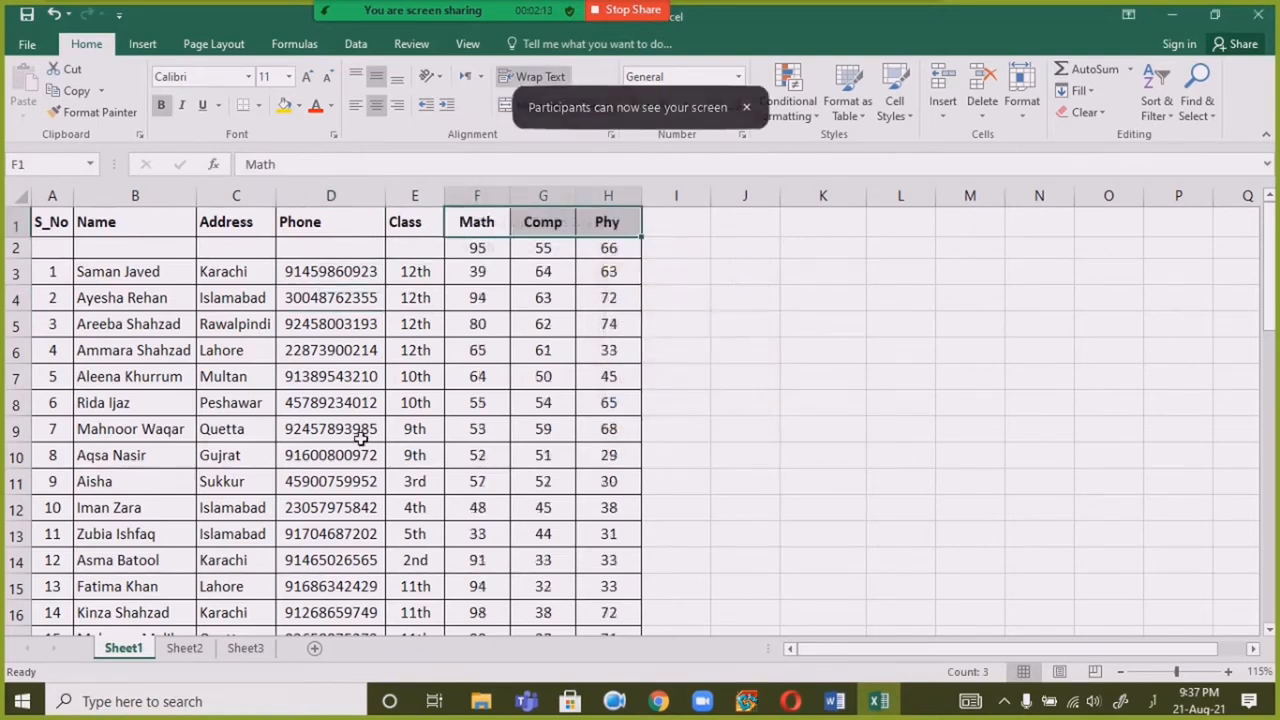
{"action": "left_click", "coordinate": [355, 432]}
Step: Delete the blank cells A2:D2 under the S_No to Phone headers, shifting cells up, and check the table's alignment
{"action": "left_click_drag", "start_coordinate": [51, 247], "coordinate": [350, 250]}
{"action": "key", "text": "ctrl+minus"}
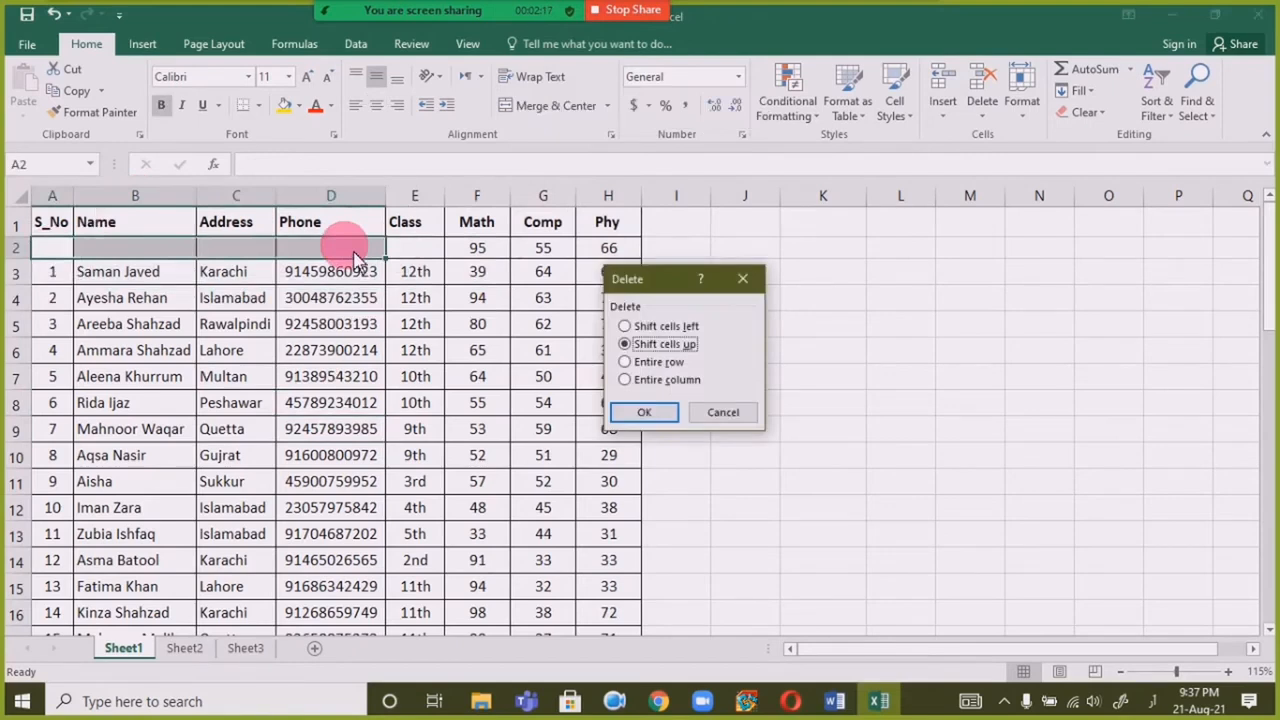
{"action": "key", "text": "Return"}
{"action": "left_click", "coordinate": [333, 376]}
{"action": "scroll", "coordinate": [288, 372], "scroll_direction": "down", "scroll_amount": 1}
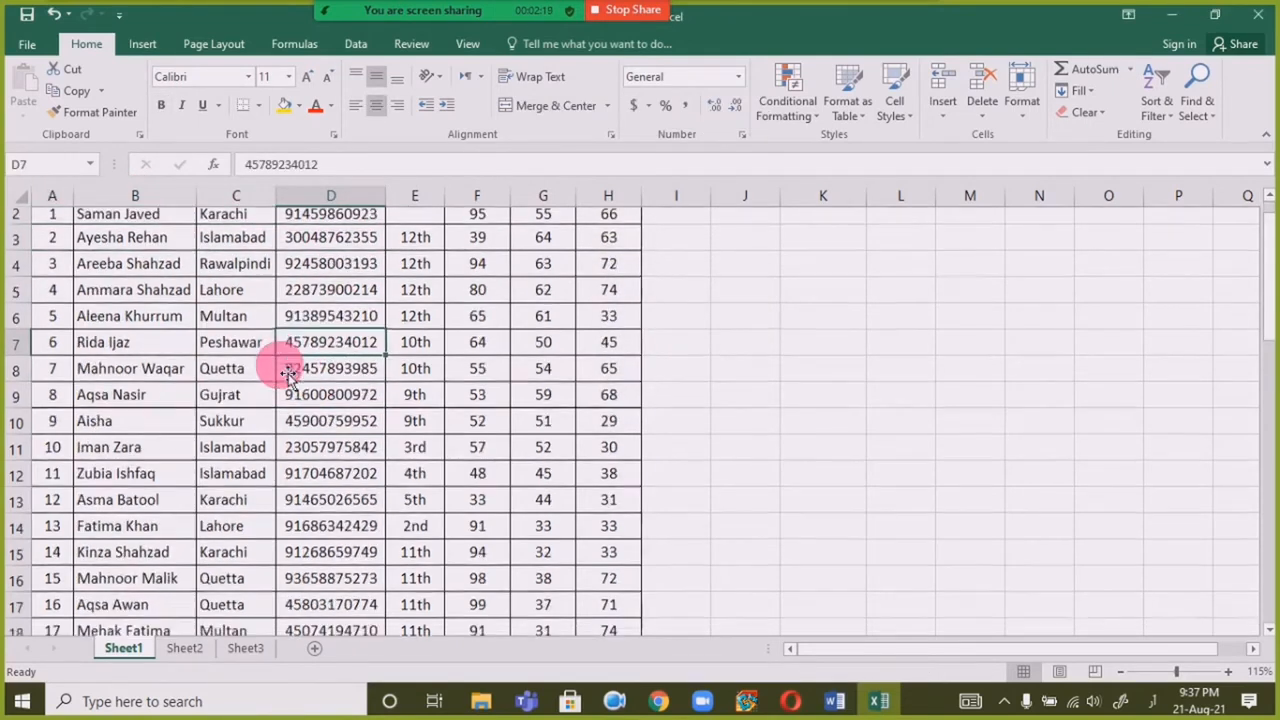
{"action": "scroll", "coordinate": [288, 372], "scroll_direction": "up", "scroll_amount": 1}
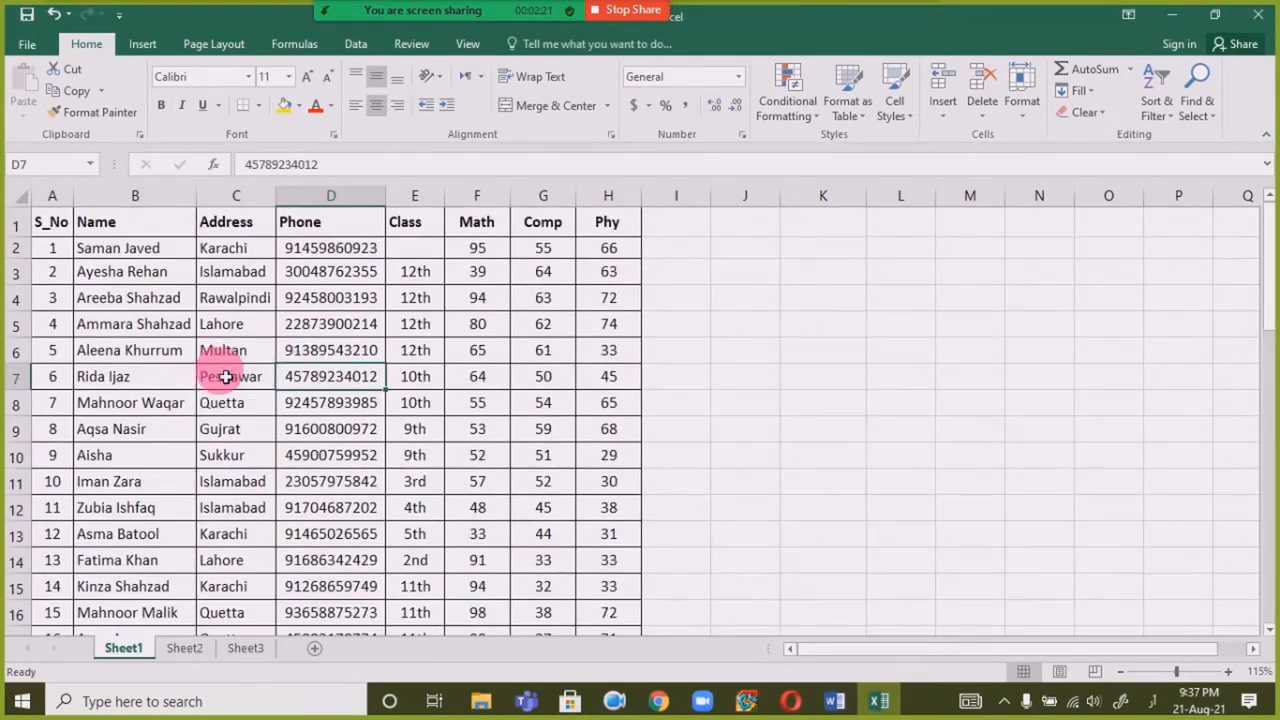
{"action": "scroll", "coordinate": [215, 352], "scroll_direction": "down", "scroll_amount": 8}
{"action": "scroll", "coordinate": [228, 358], "scroll_direction": "up", "scroll_amount": 8}
{"action": "scroll", "coordinate": [228, 358], "scroll_direction": "down", "scroll_amount": 1}
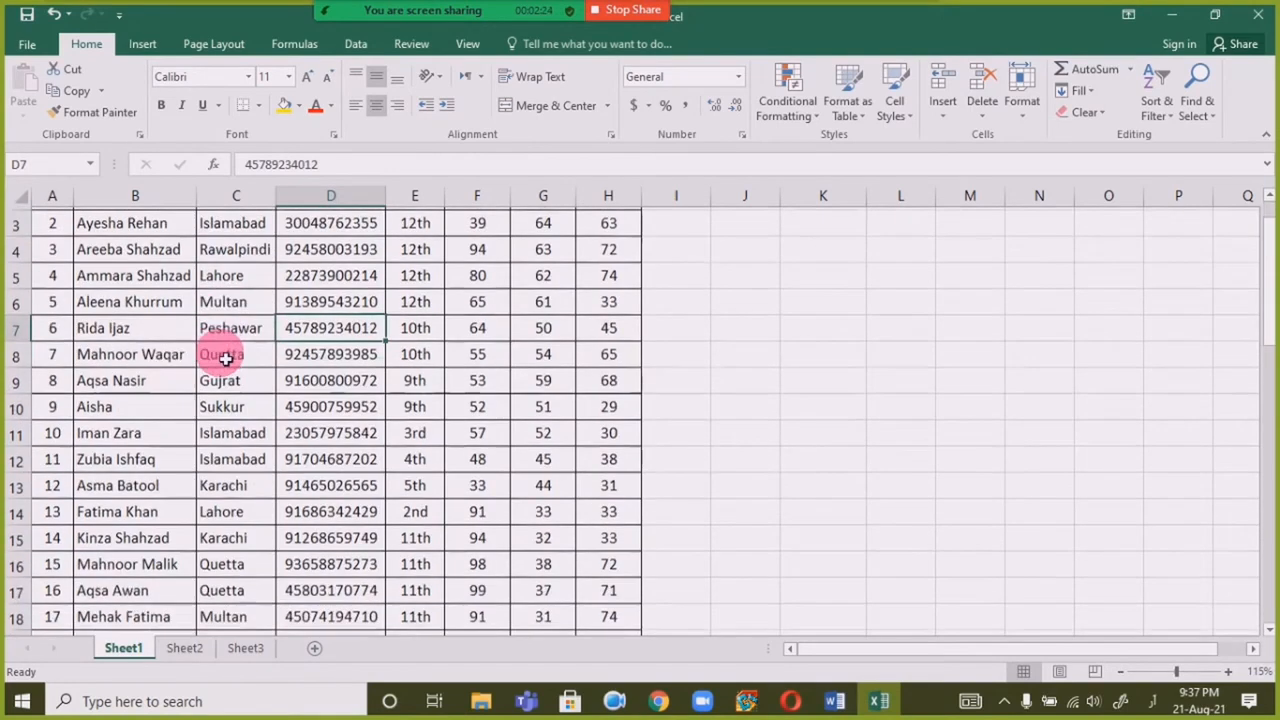
{"action": "left_click_drag", "start_coordinate": [52, 222], "coordinate": [646, 217]}
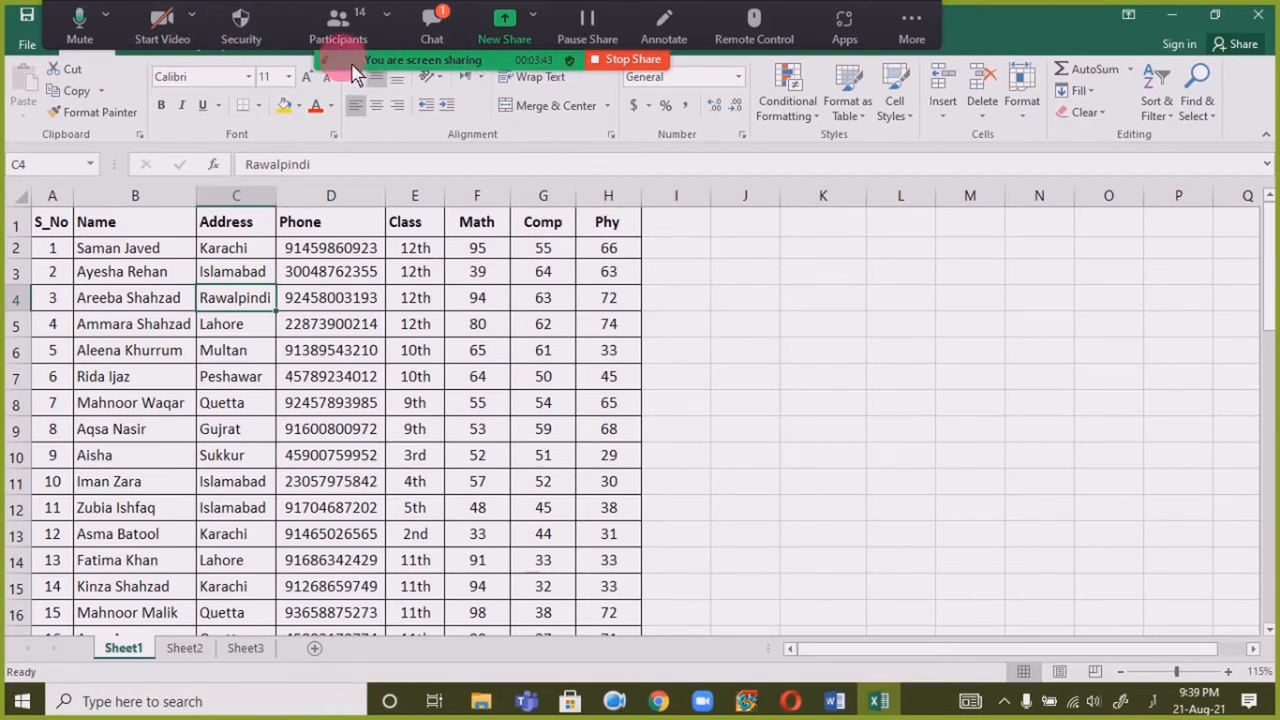
Step: Move the screen-sharing toolbar away from the ribbon so the Excel commands are unobstructed
{"action": "left_click_drag", "start_coordinate": [350, 63], "coordinate": [350, 668]}
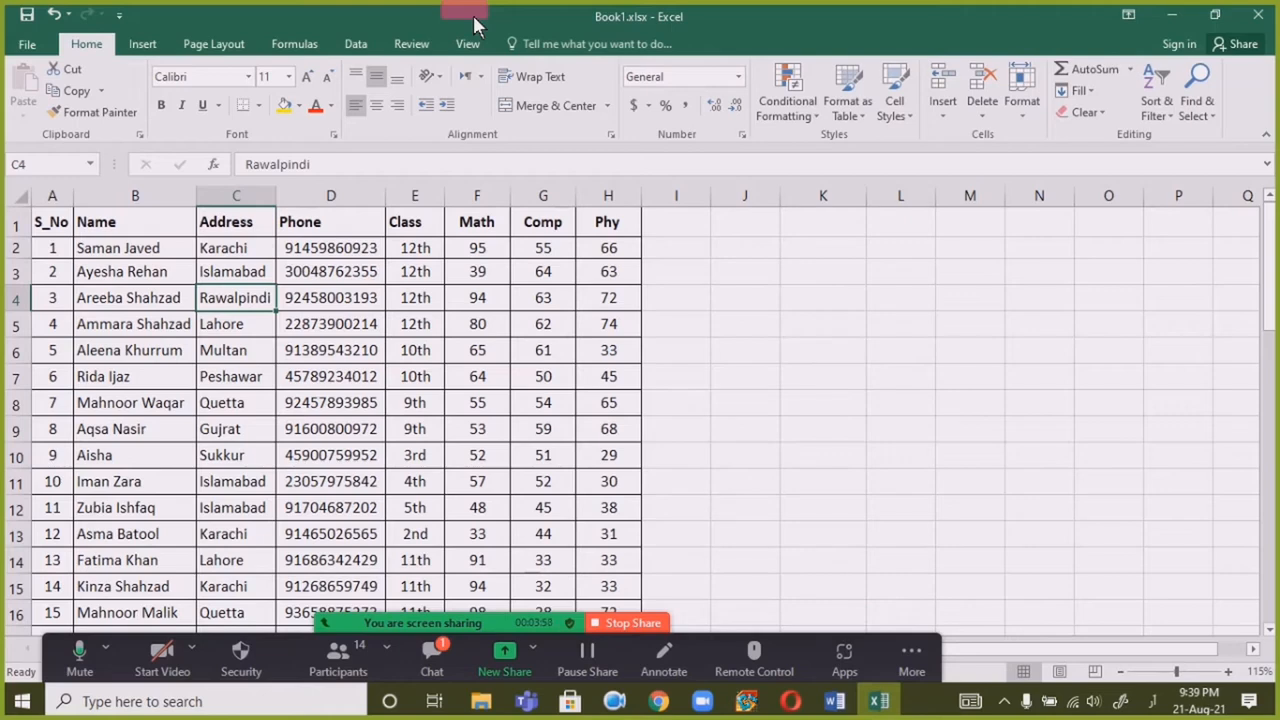
Step: Look at the places where the sort and filter commands are offered
{"action": "left_click", "coordinate": [1156, 95]}
{"action": "left_click", "coordinate": [430, 390]}
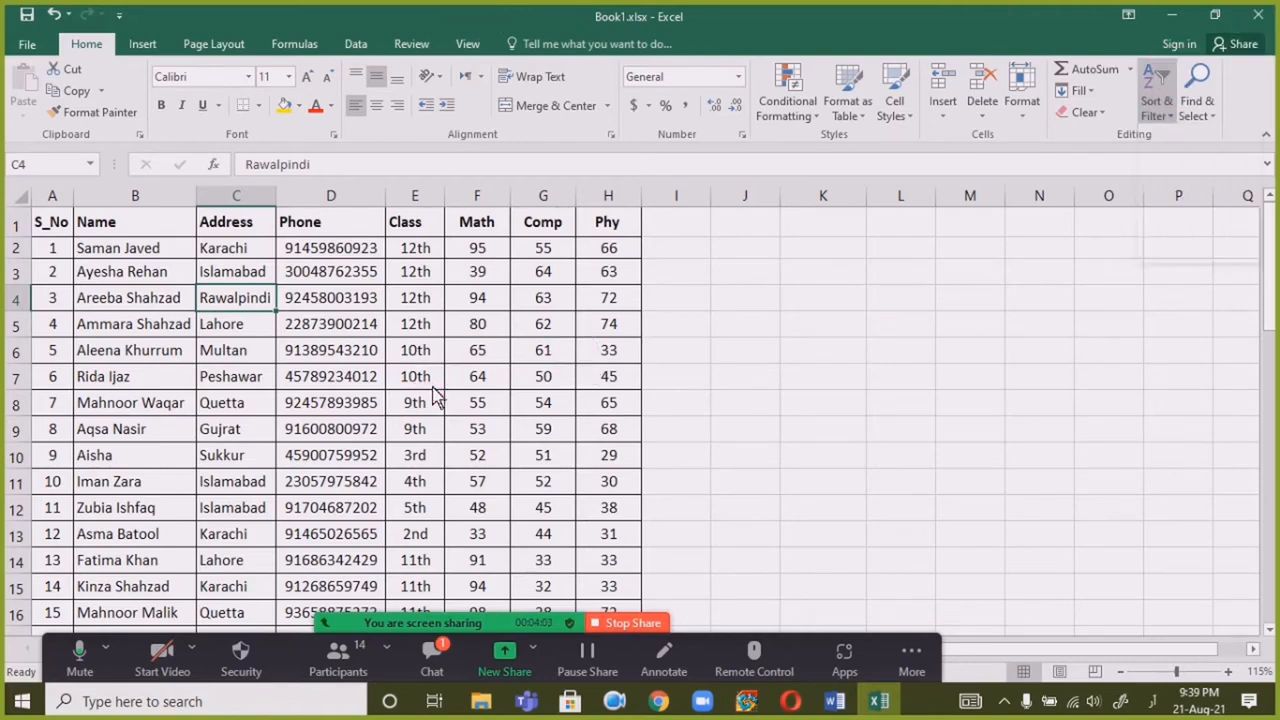
{"action": "left_click", "coordinate": [355, 44]}
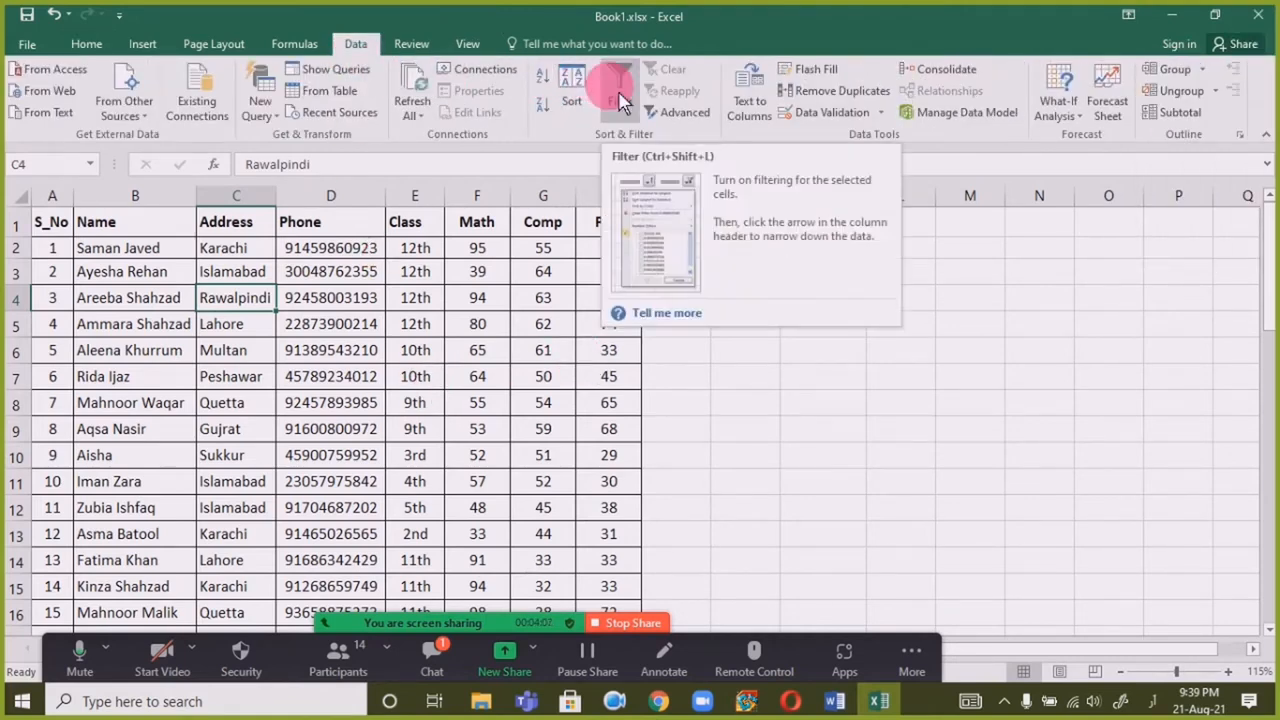
{"action": "left_click", "coordinate": [86, 44]}
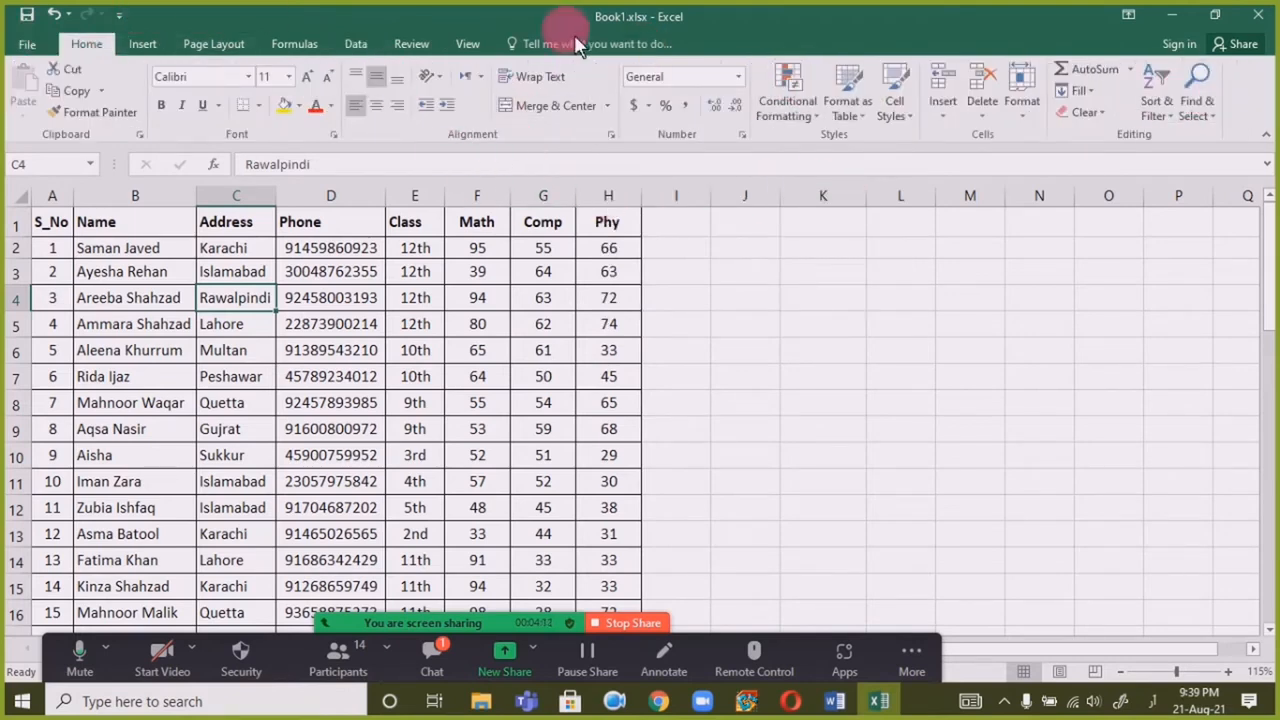
{"action": "left_click", "coordinate": [1158, 118]}
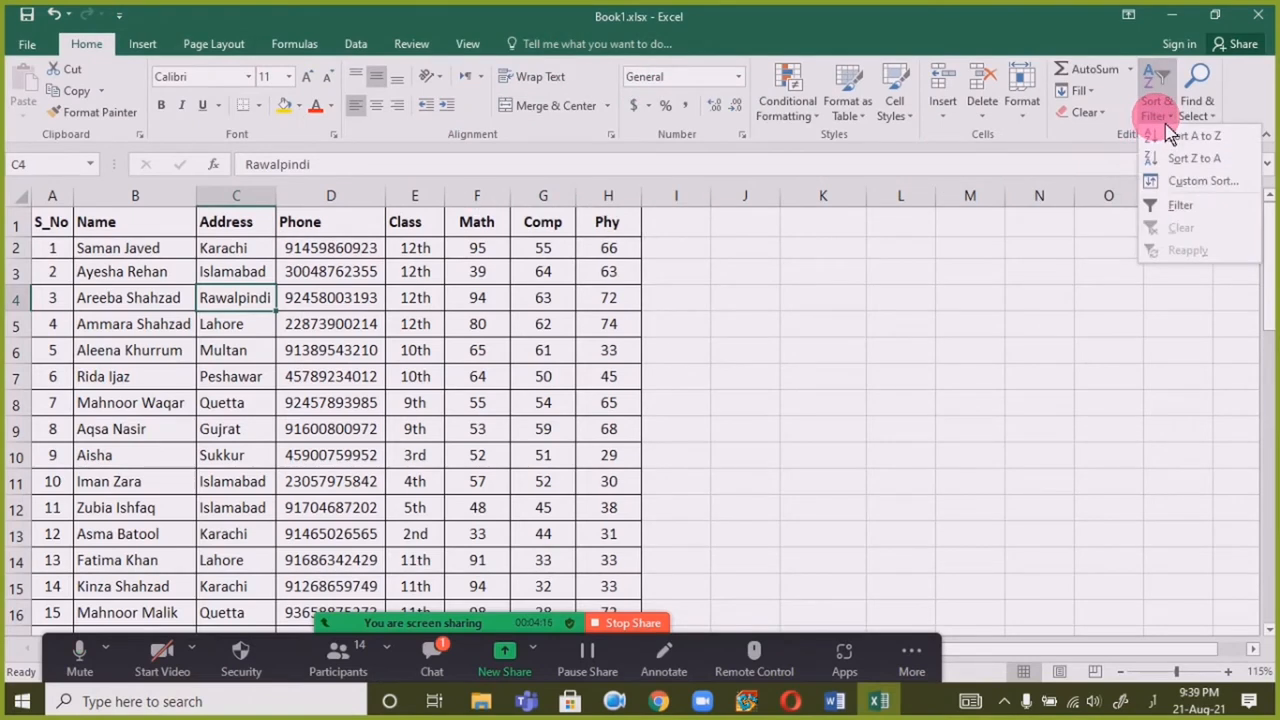
{"action": "left_click", "coordinate": [240, 285]}
Step: Turn on filtering for the header row A1:H1 and look through the table
{"action": "left_click_drag", "start_coordinate": [70, 224], "coordinate": [612, 222]}
{"action": "left_click", "coordinate": [1156, 106]}
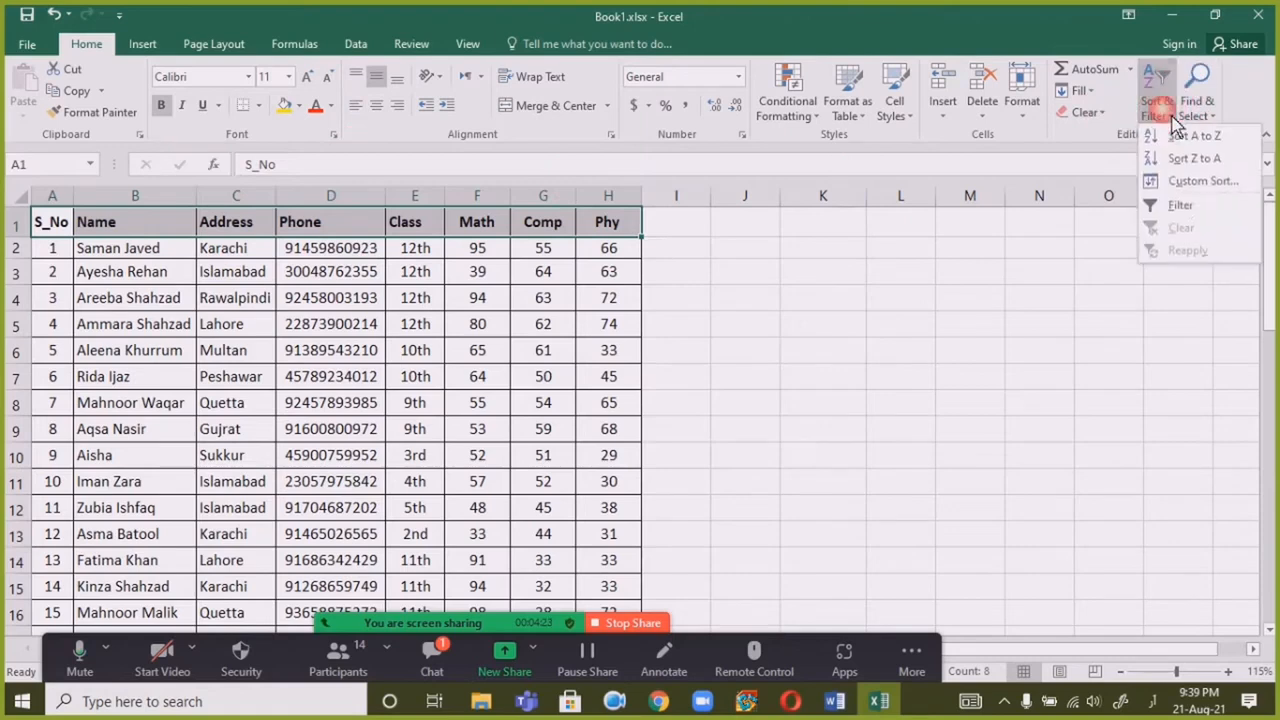
{"action": "left_click", "coordinate": [1197, 208]}
{"action": "left_click", "coordinate": [246, 486]}
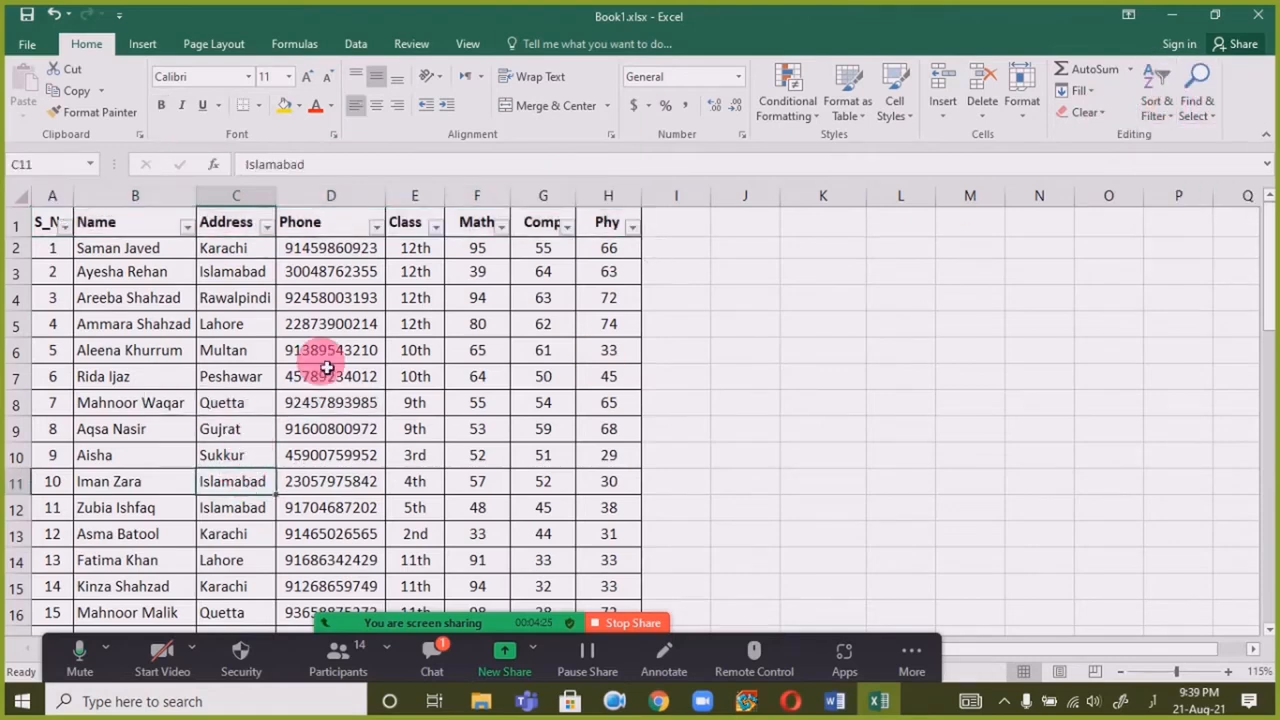
{"action": "scroll", "coordinate": [326, 362], "scroll_direction": "down", "scroll_amount": 7}
{"action": "scroll", "coordinate": [326, 368], "scroll_direction": "up", "scroll_amount": 7}
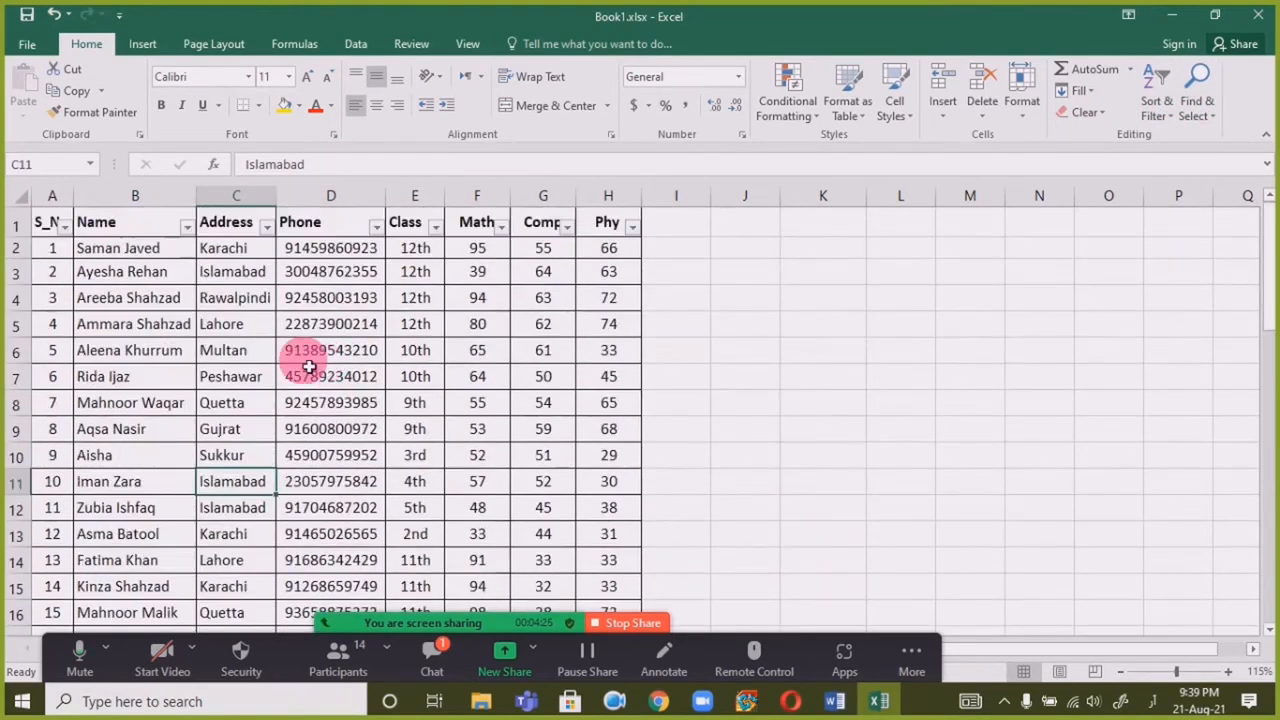
Step: Filter the Address column to show only the Rawalpindi records
{"action": "left_click", "coordinate": [266, 227]}
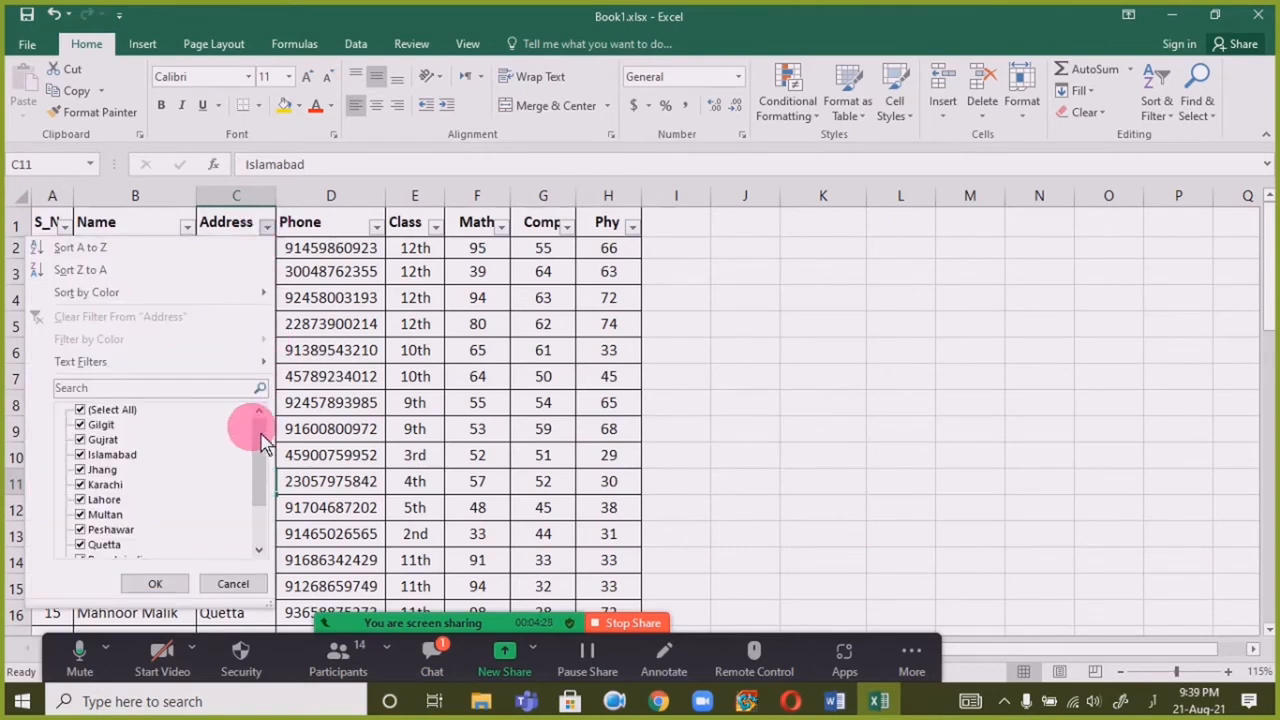
{"action": "scroll", "coordinate": [258, 440], "scroll_direction": "down", "scroll_amount": 1}
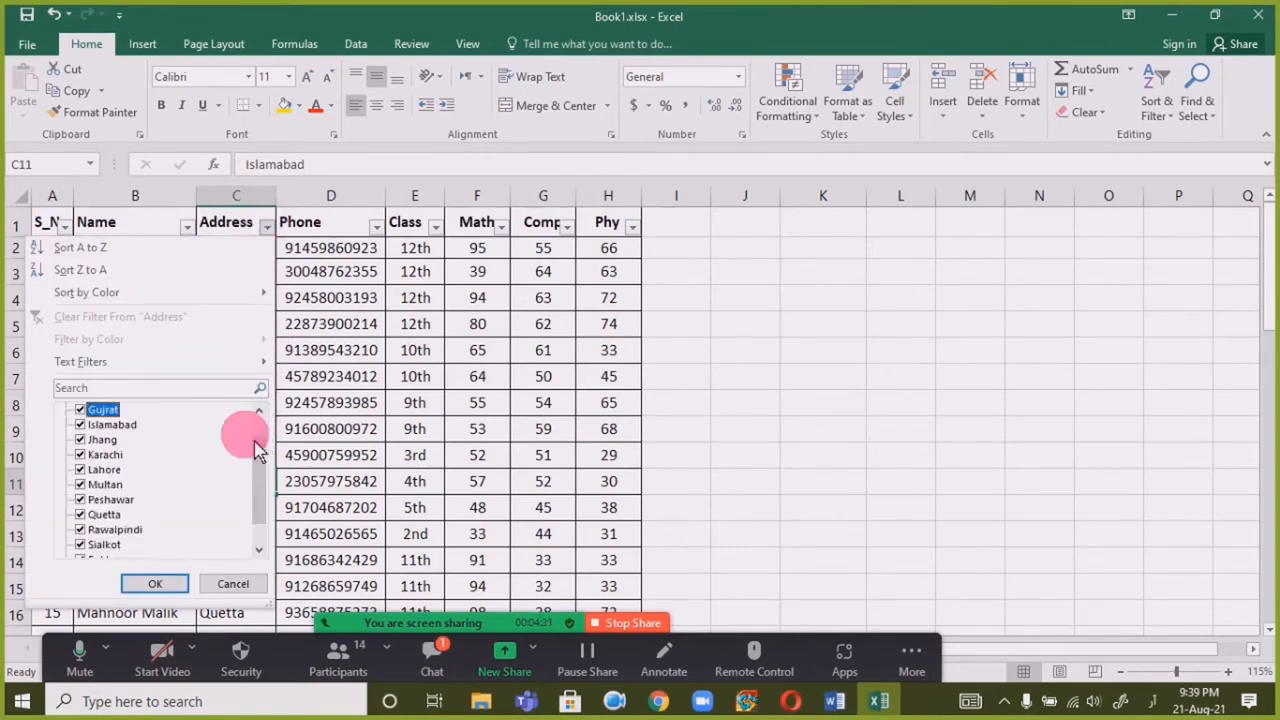
{"action": "scroll", "coordinate": [258, 468], "scroll_direction": "down", "scroll_amount": 1}
{"action": "scroll", "coordinate": [94, 449], "scroll_direction": "up", "scroll_amount": 2}
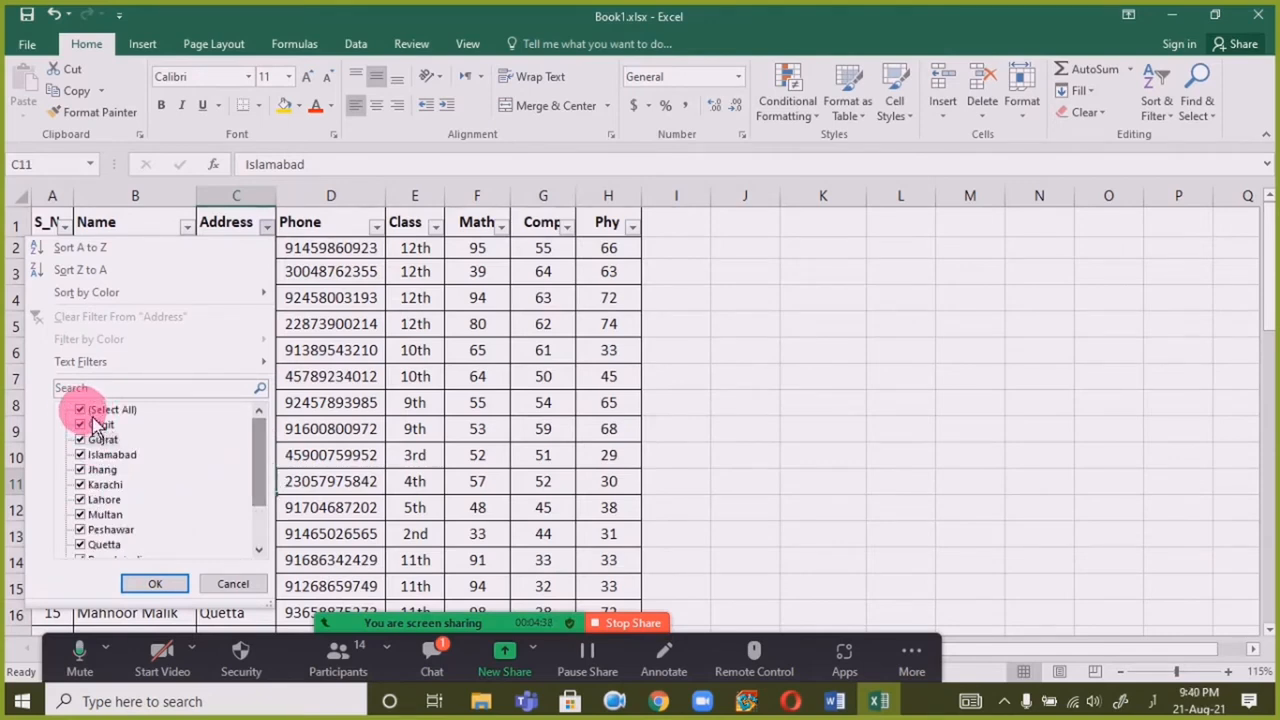
{"action": "left_click", "coordinate": [82, 410]}
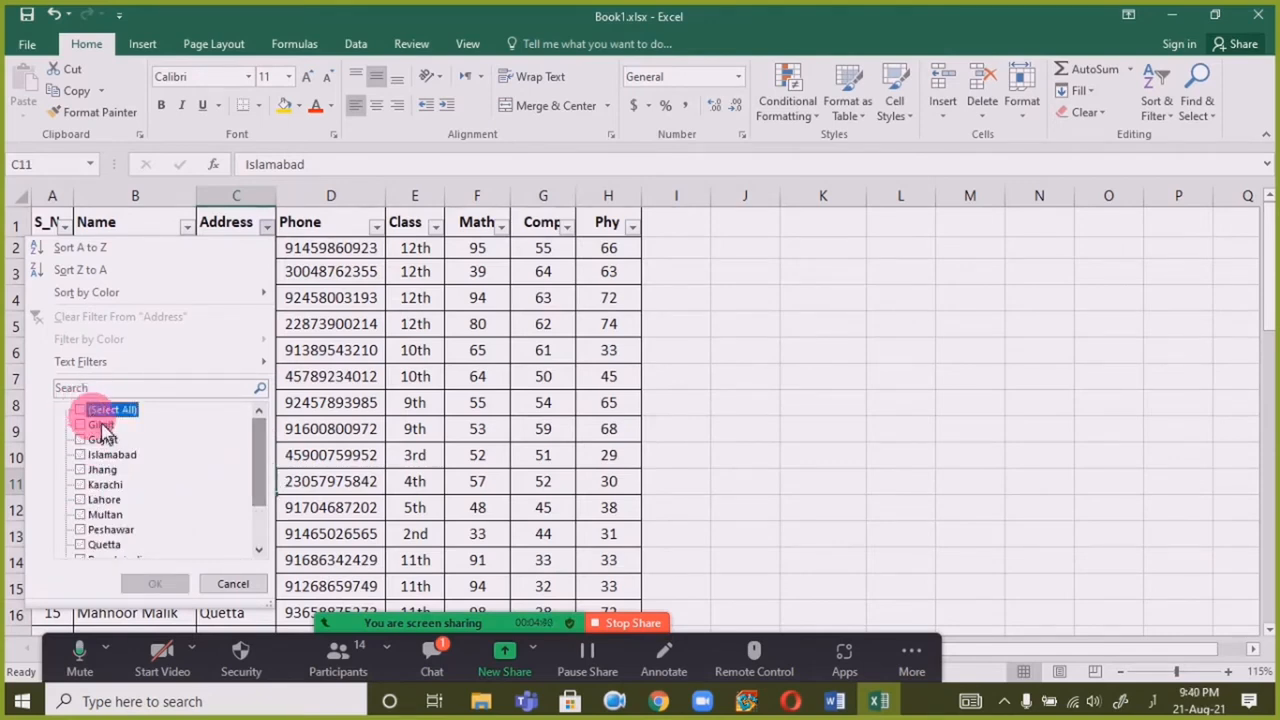
{"action": "scroll", "coordinate": [103, 437], "scroll_direction": "down", "scroll_amount": 2}
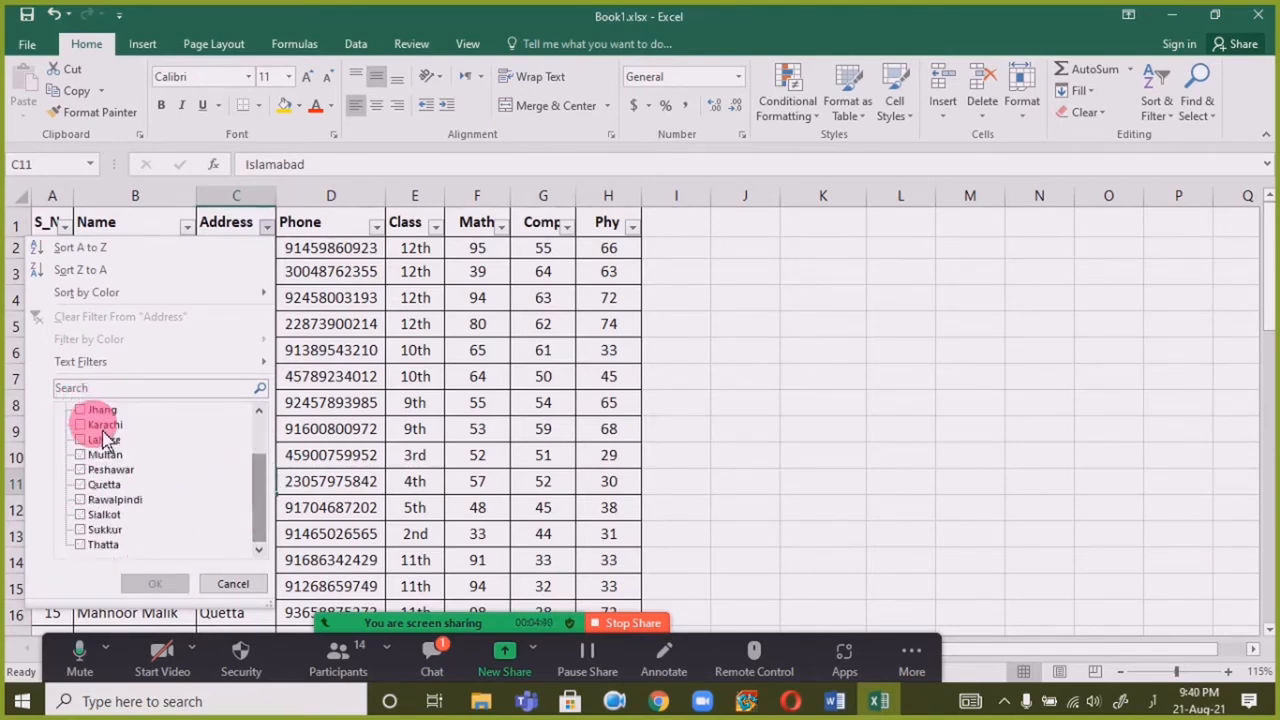
{"action": "left_click", "coordinate": [90, 500]}
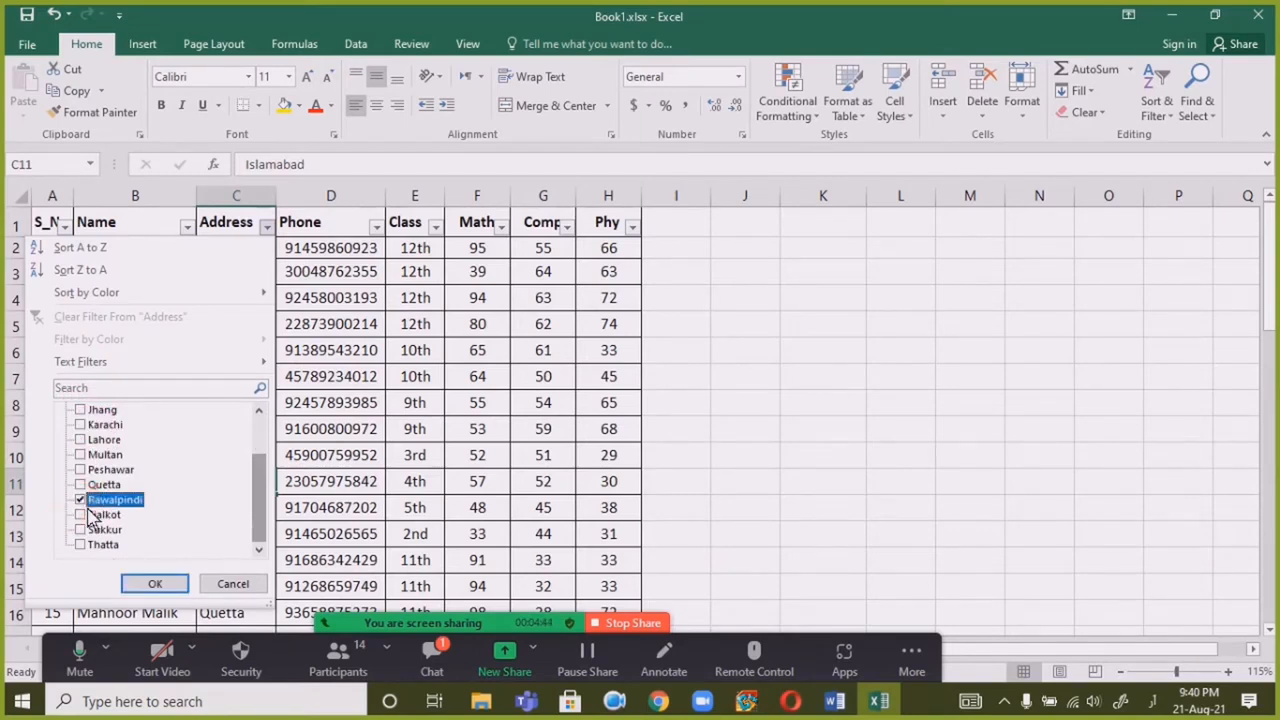
{"action": "left_click", "coordinate": [155, 583]}
{"action": "left_click", "coordinate": [233, 381]}
Step: Select the filtered entries in the Name column and check how many records match
{"action": "left_click_drag", "start_coordinate": [128, 250], "coordinate": [626, 420]}
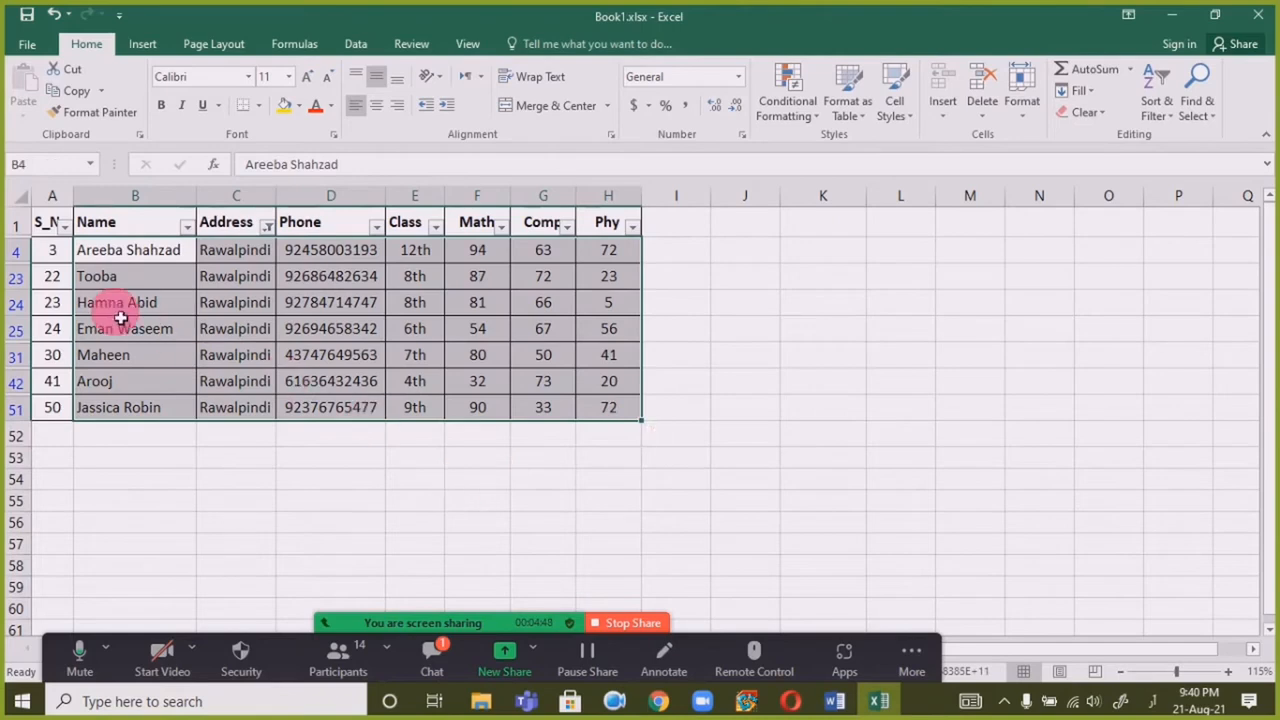
{"action": "left_click", "coordinate": [150, 330]}
{"action": "left_click", "coordinate": [140, 248]}
{"action": "left_click_drag", "start_coordinate": [148, 302], "coordinate": [160, 415]}
{"action": "left_click", "coordinate": [972, 701]}
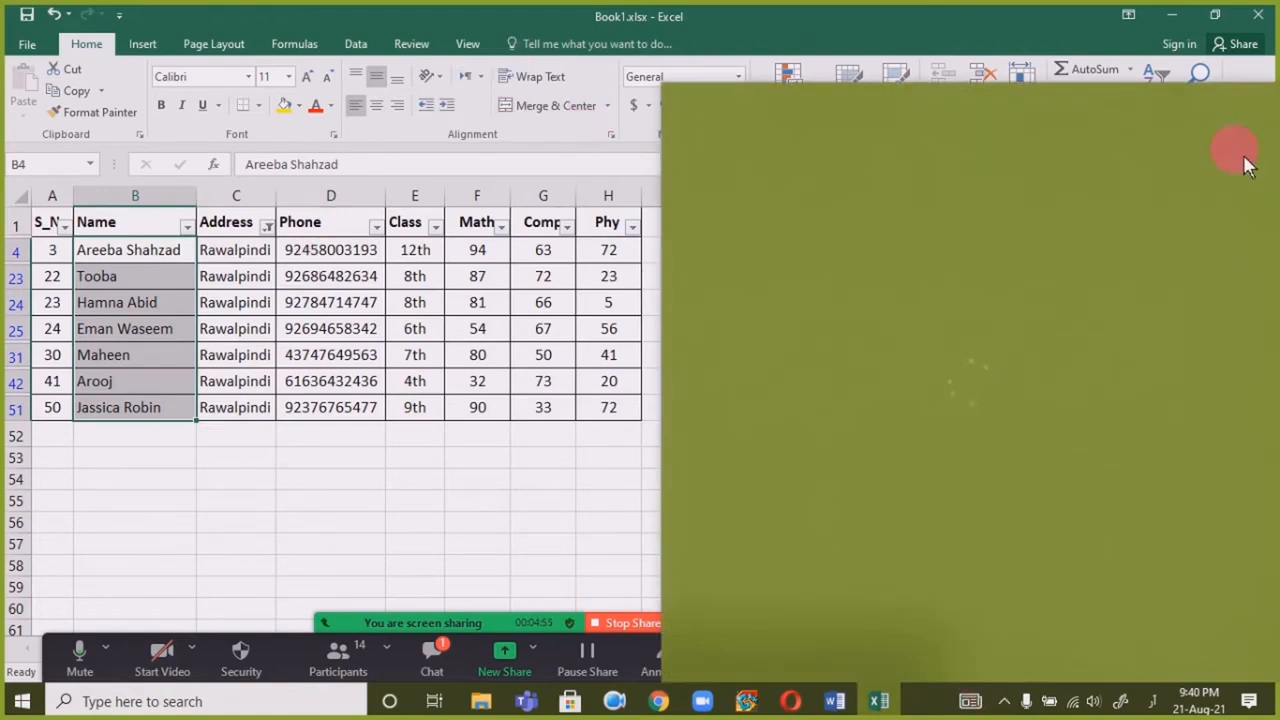
{"action": "left_click", "coordinate": [436, 226]}
{"action": "key", "text": "Escape"}
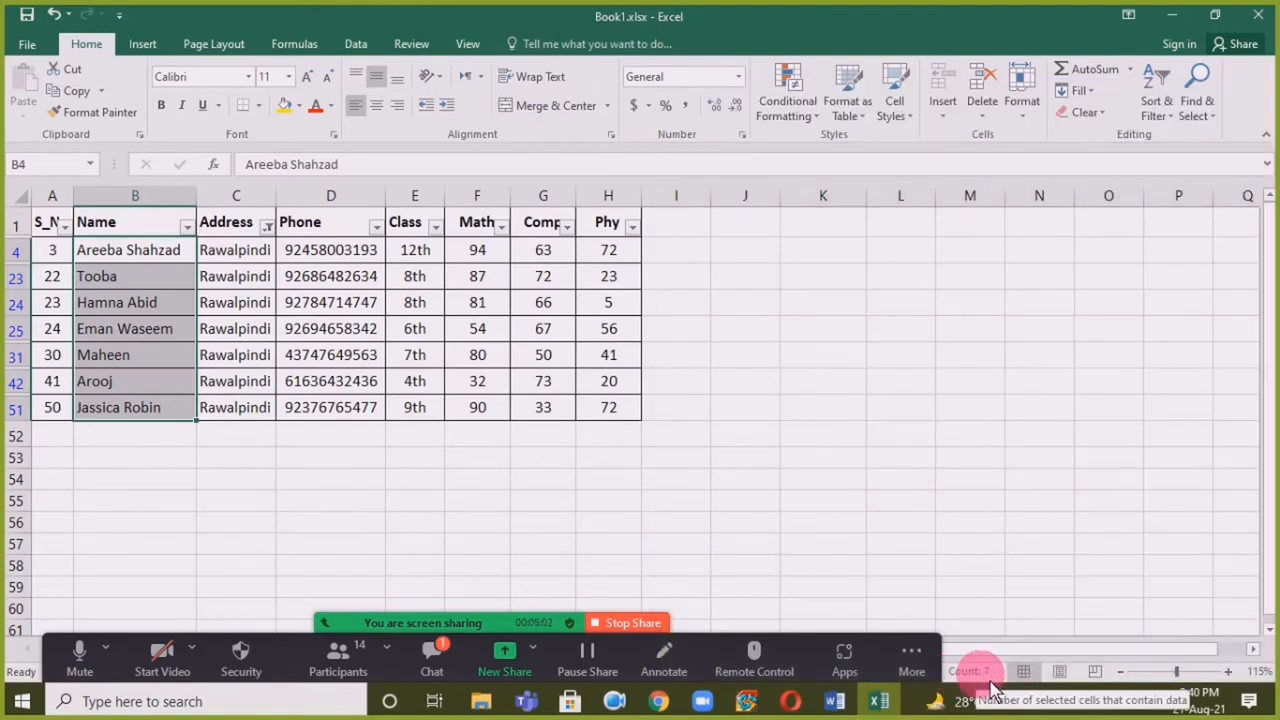
{"action": "left_click_drag", "start_coordinate": [130, 250], "coordinate": [131, 409]}
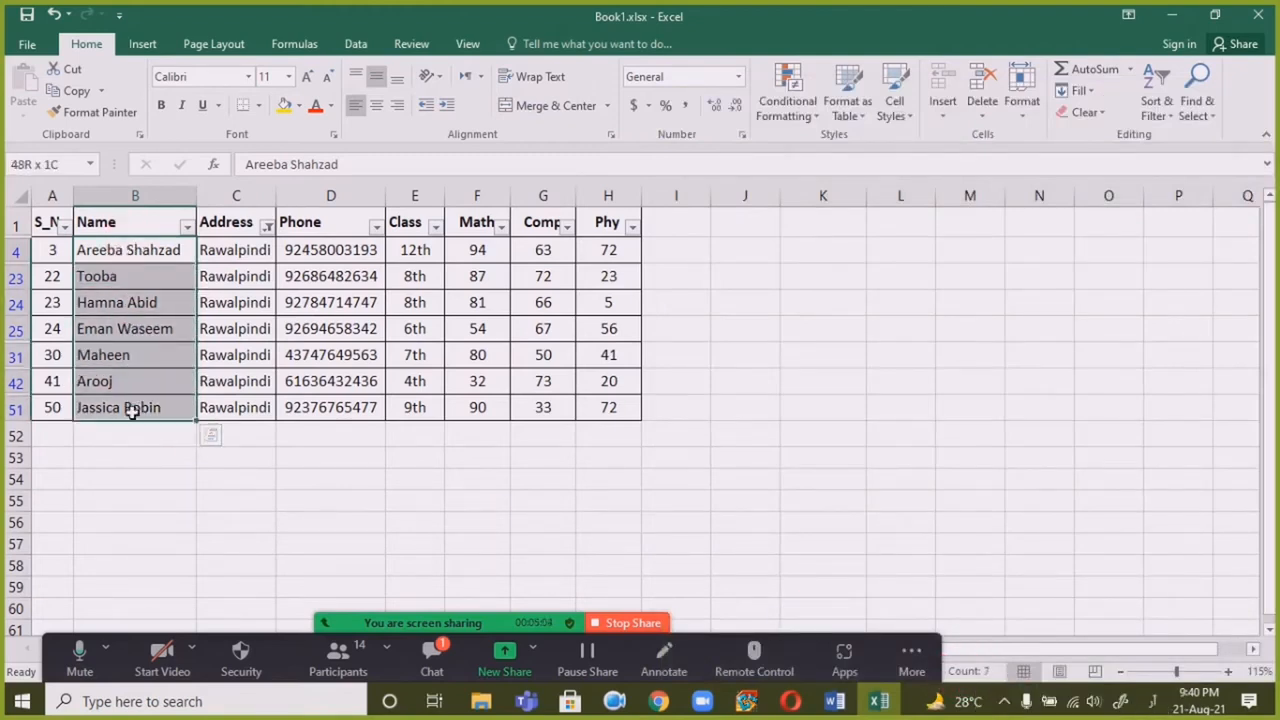
{"action": "left_click", "coordinate": [100, 480]}
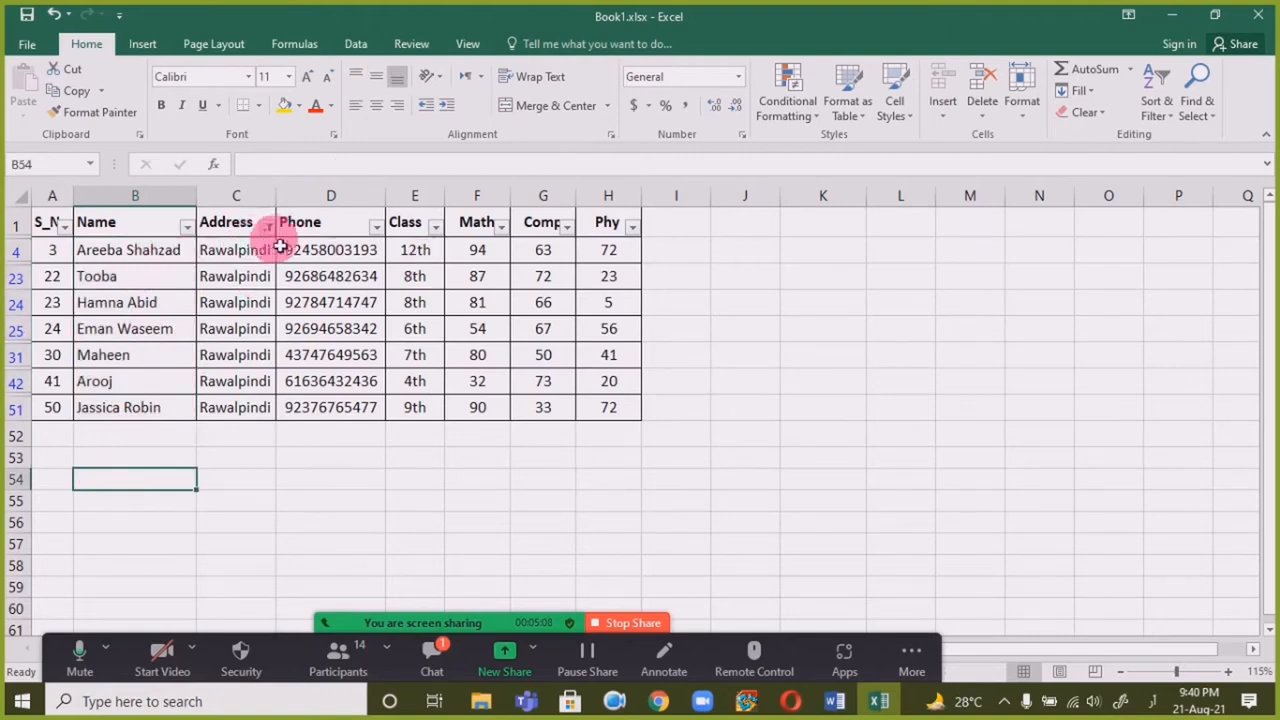
Step: Filter the Address column to show only the Gilgit and Islamabad records and select the filtered addresses
{"action": "left_click", "coordinate": [269, 227]}
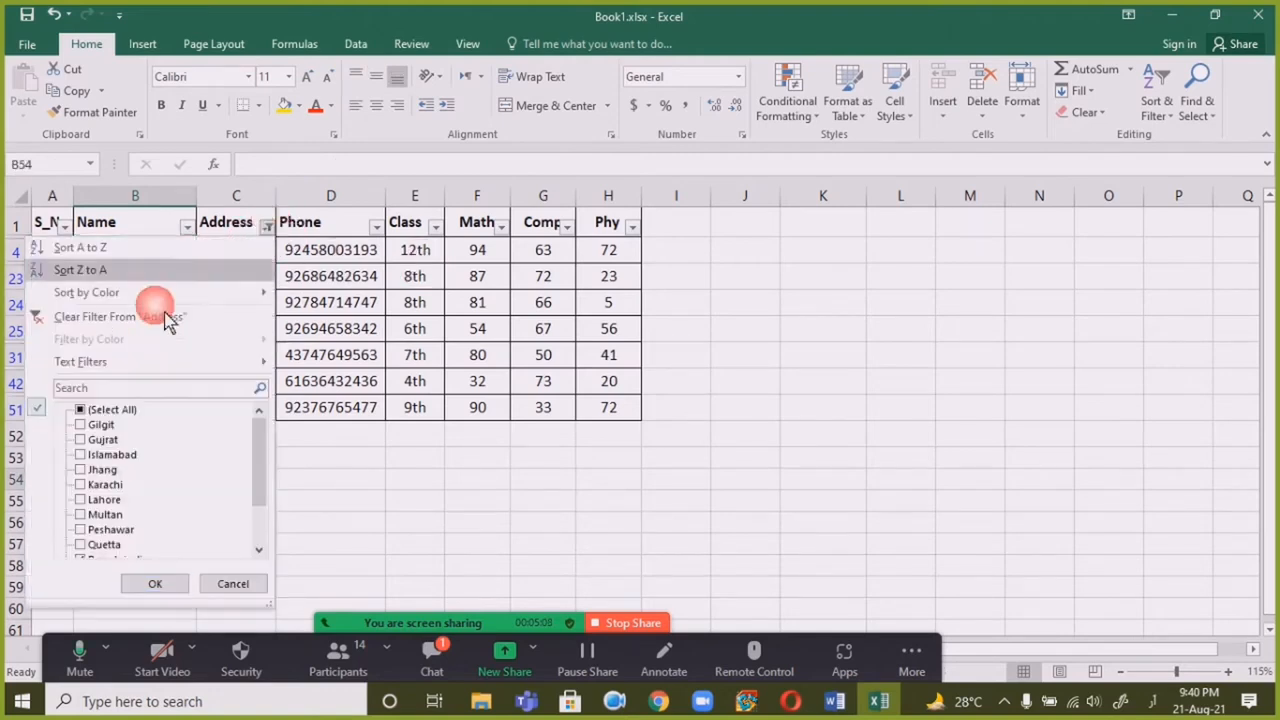
{"action": "left_click", "coordinate": [88, 425]}
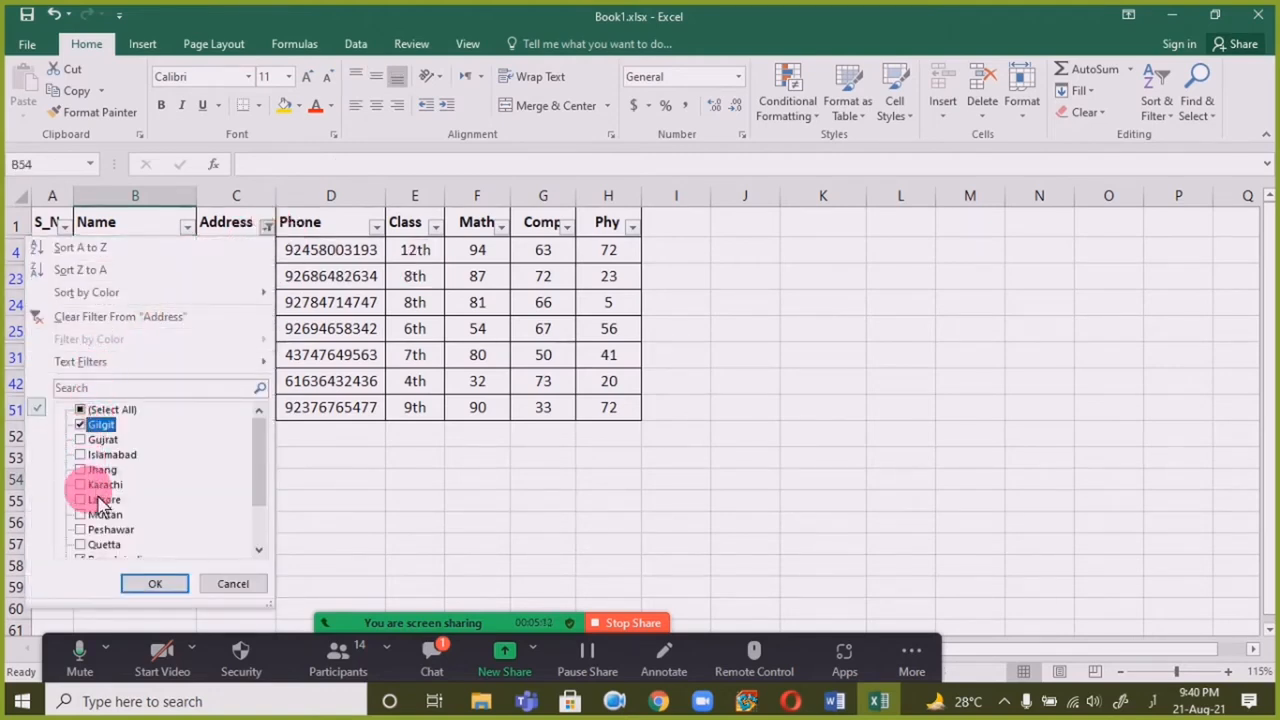
{"action": "left_click", "coordinate": [190, 455]}
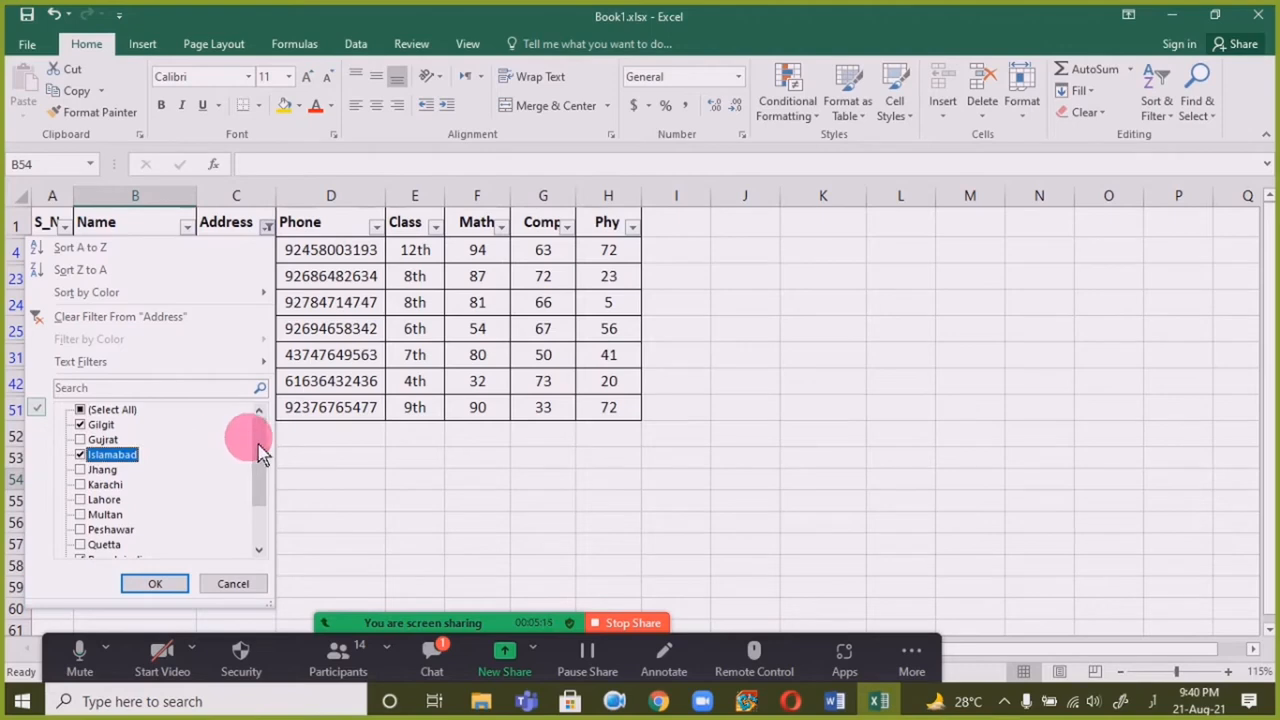
{"action": "mouse_move", "coordinate": [263, 443]}
{"action": "left_mouse_down"}
{"action": "mouse_move", "coordinate": [263, 491]}
{"action": "mouse_move", "coordinate": [280, 458]}
{"action": "left_mouse_up"}
{"action": "left_click", "coordinate": [80, 499]}
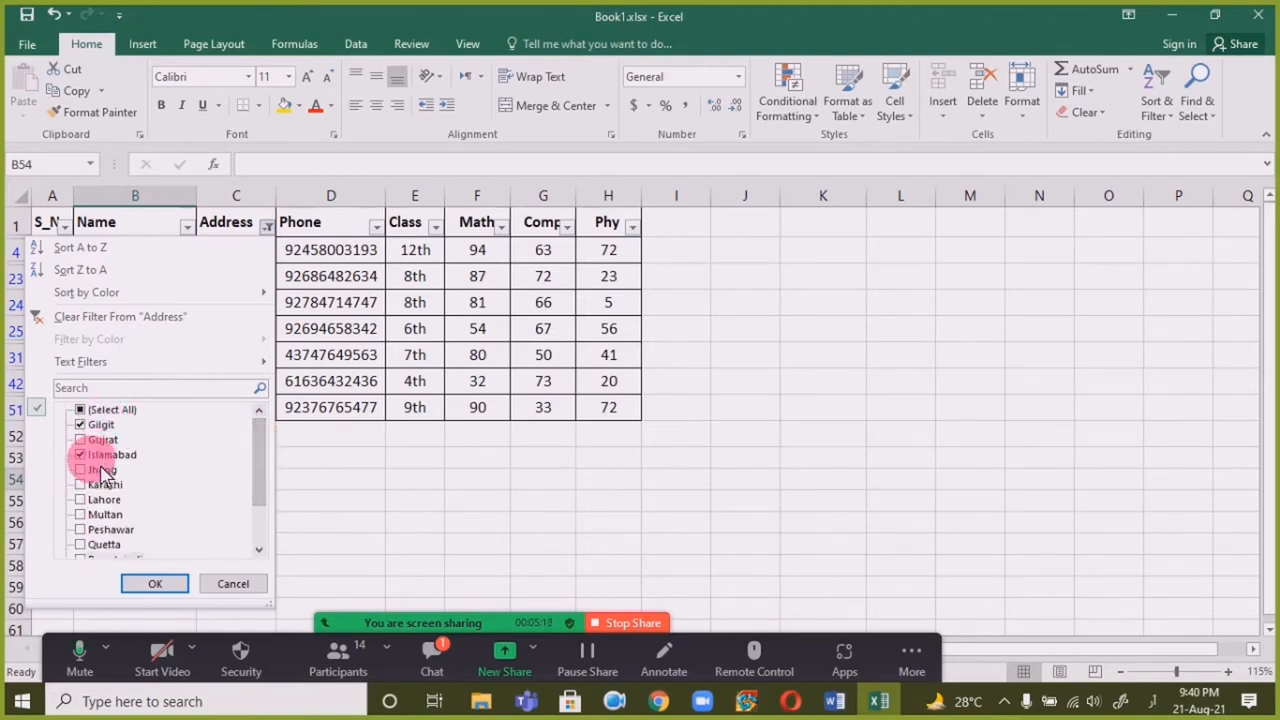
{"action": "left_click", "coordinate": [155, 583]}
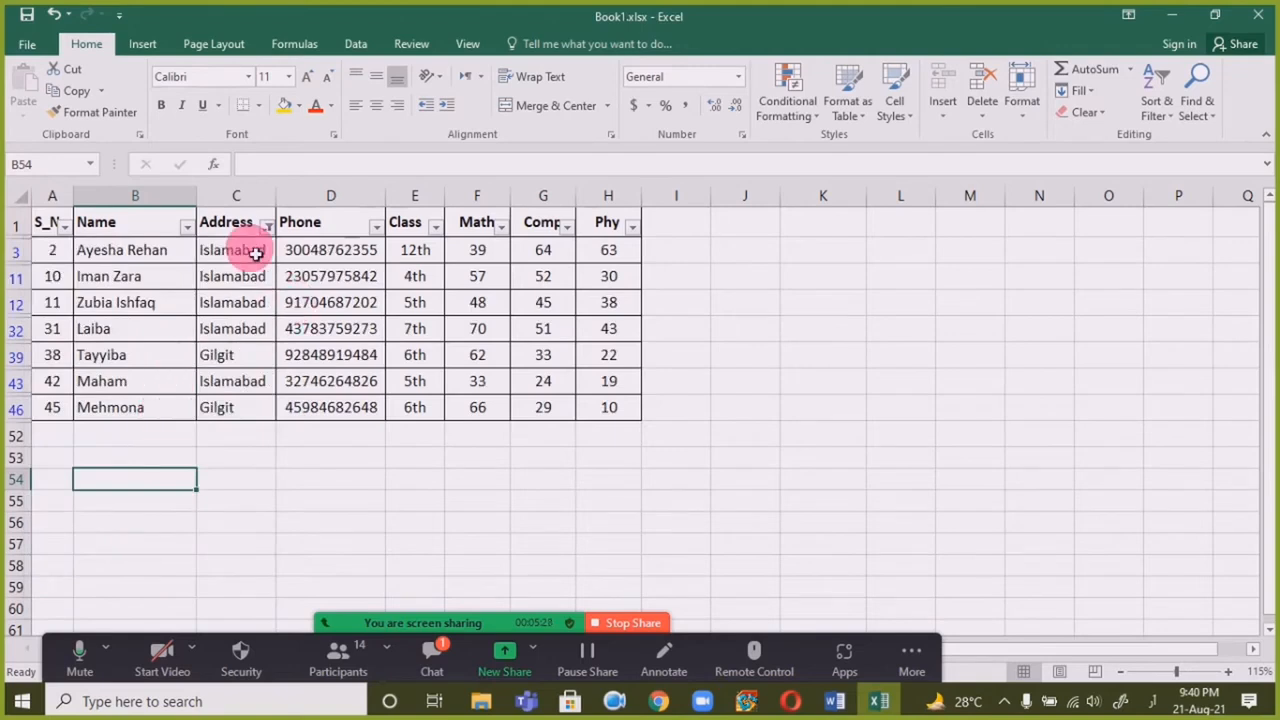
{"action": "left_click_drag", "start_coordinate": [256, 253], "coordinate": [256, 412]}
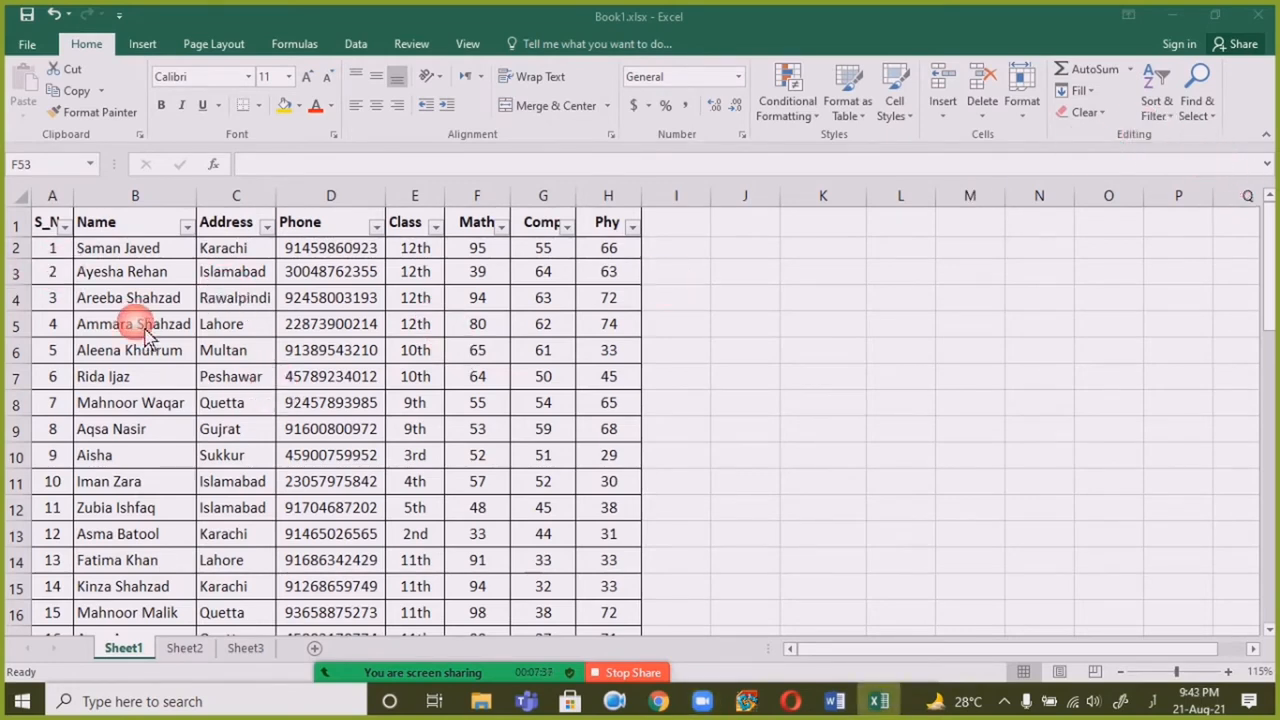
Step: Look through the student entries in the Name column of the unfiltered table
{"action": "left_click", "coordinate": [130, 298]}
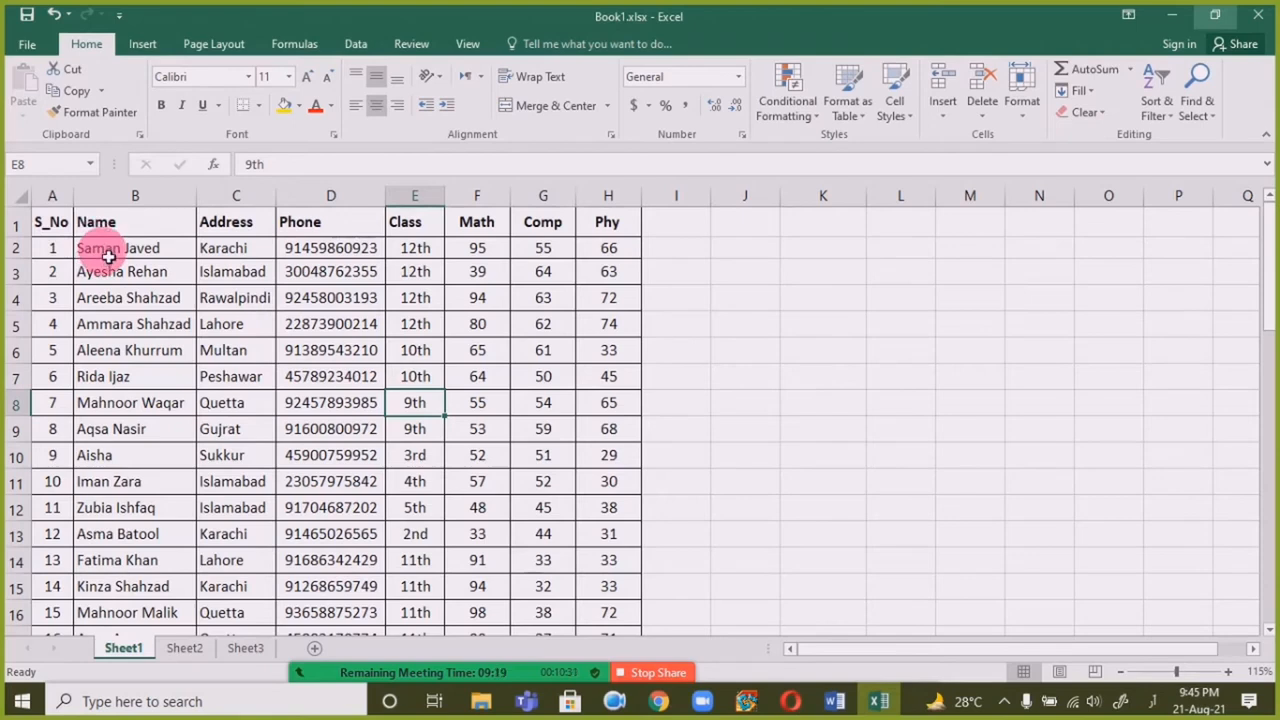
{"action": "left_click_drag", "start_coordinate": [110, 252], "coordinate": [123, 646]}
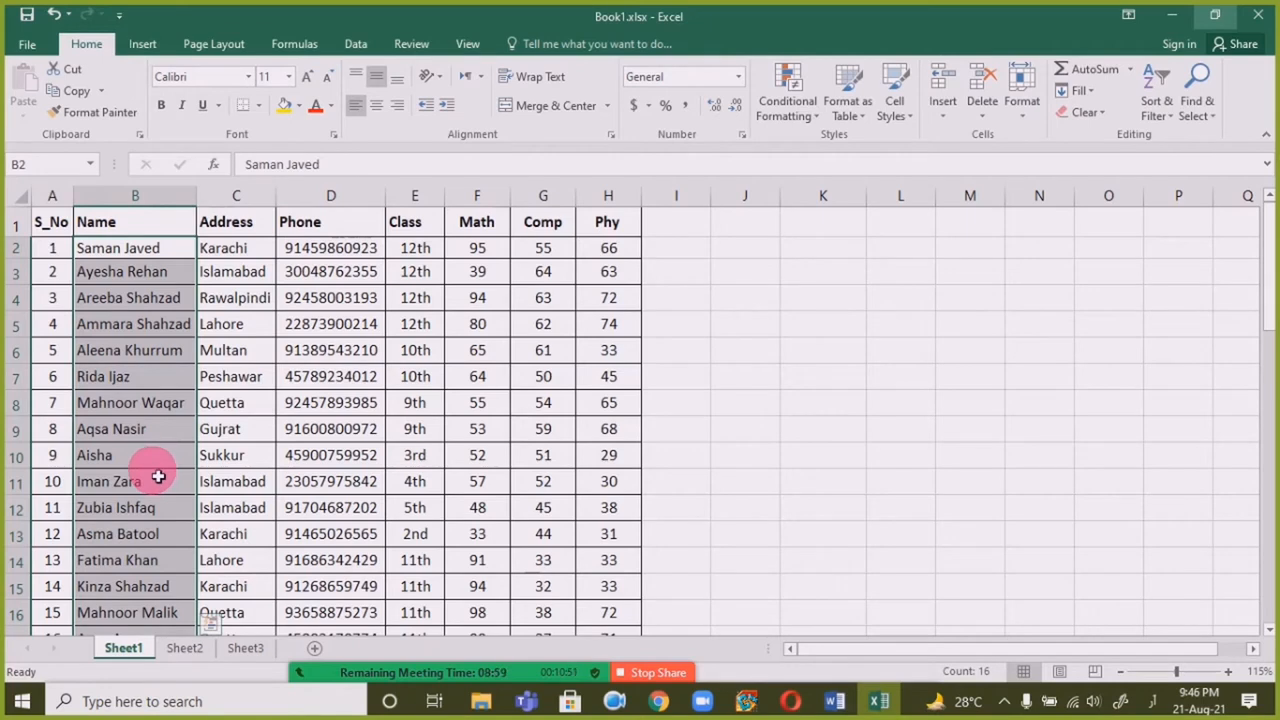
{"action": "left_click", "coordinate": [123, 280]}
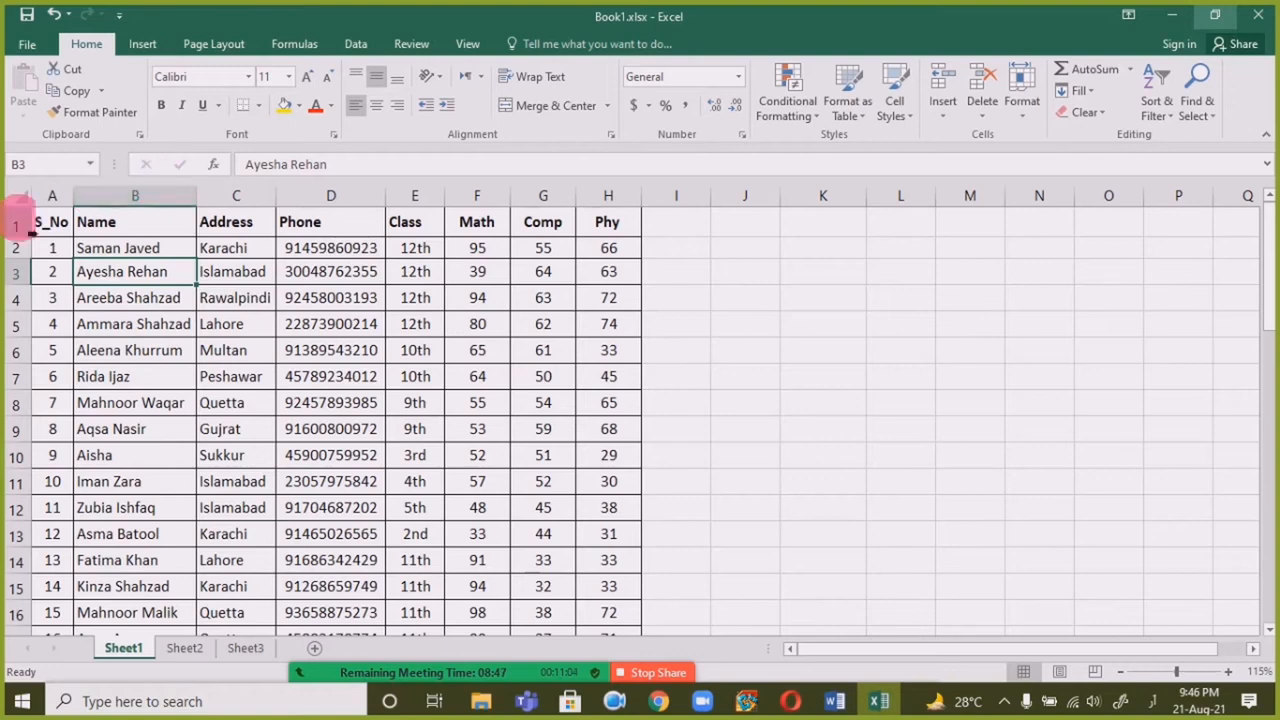
{"action": "left_click_drag", "start_coordinate": [94, 271], "coordinate": [126, 350]}
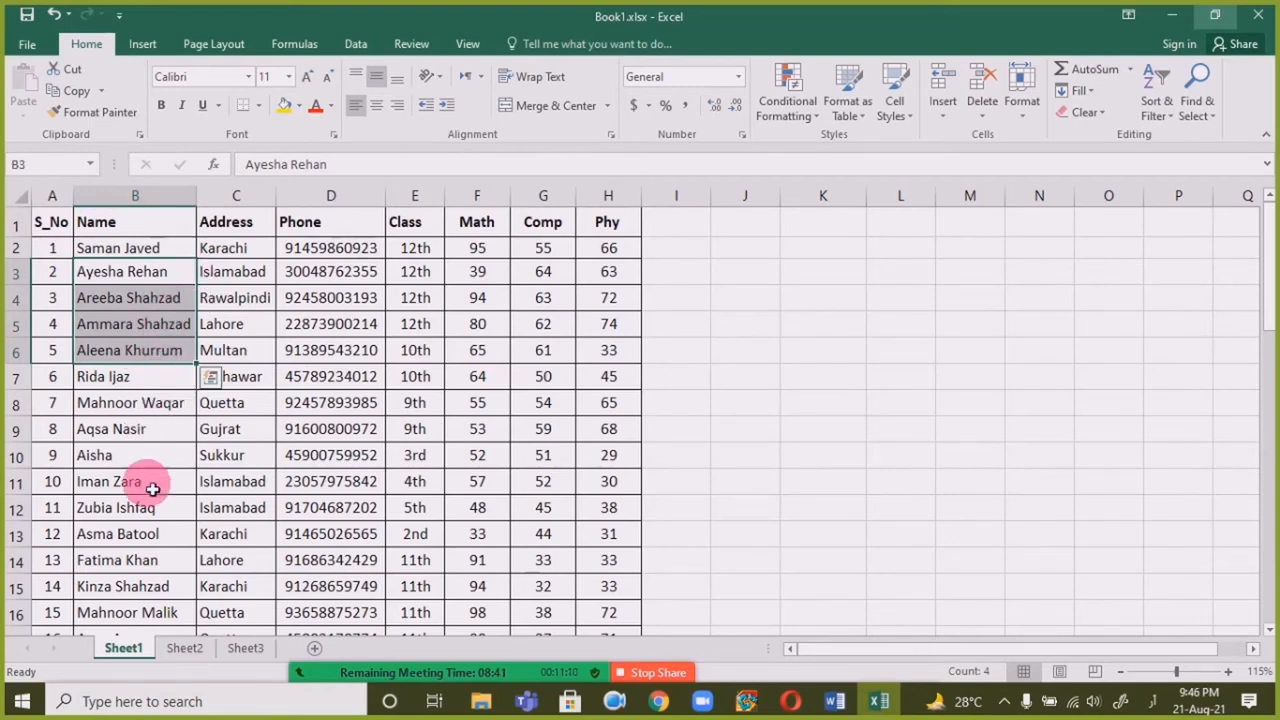
{"action": "left_click", "coordinate": [136, 429]}
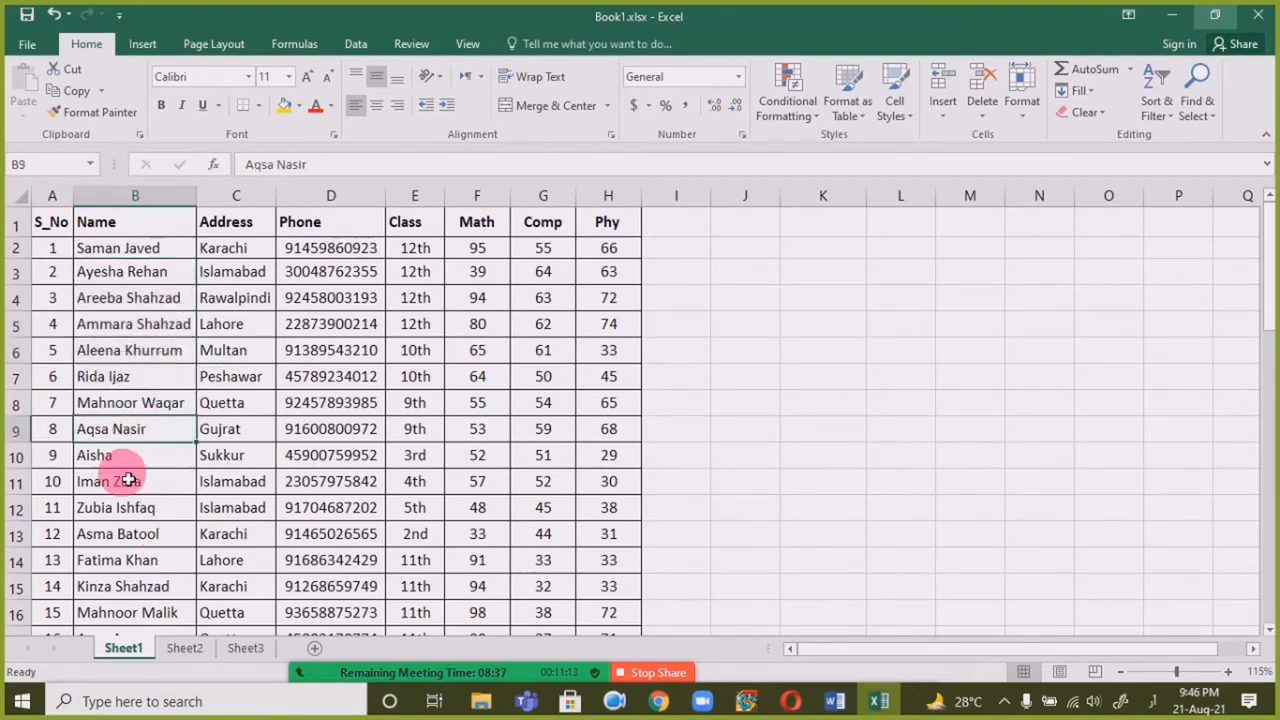
{"action": "left_click", "coordinate": [127, 458]}
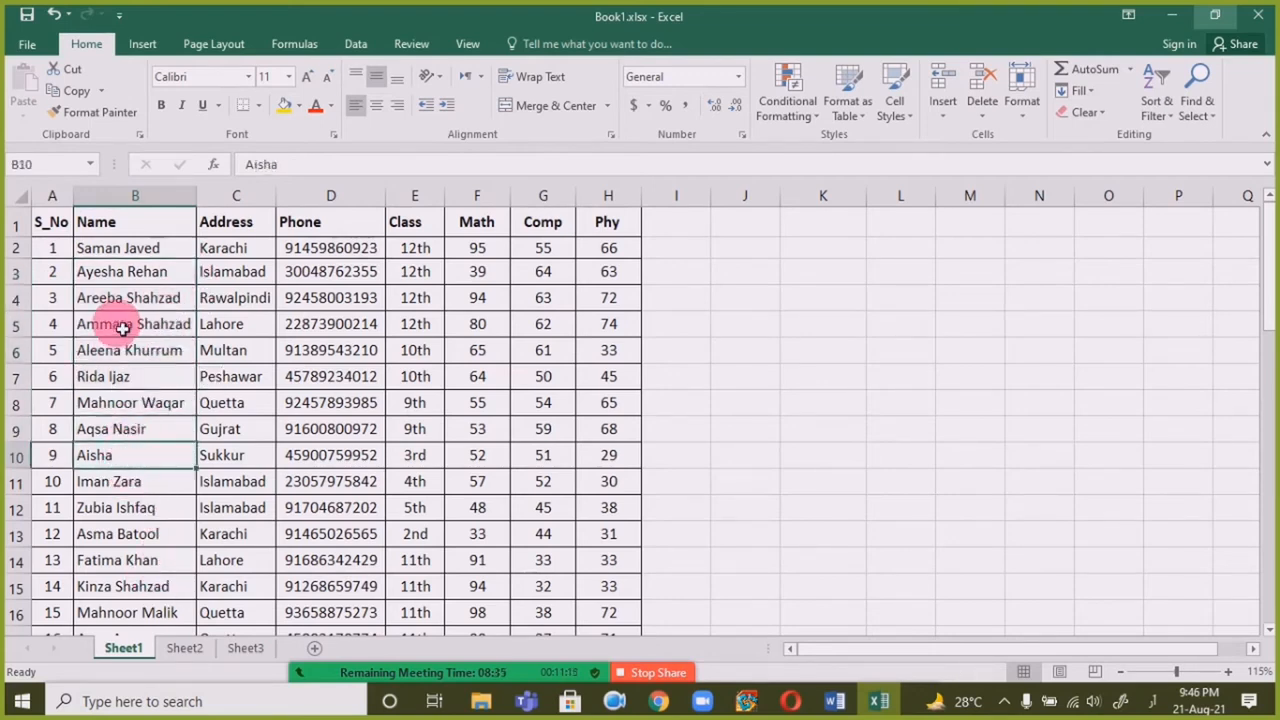
{"action": "left_click", "coordinate": [138, 272]}
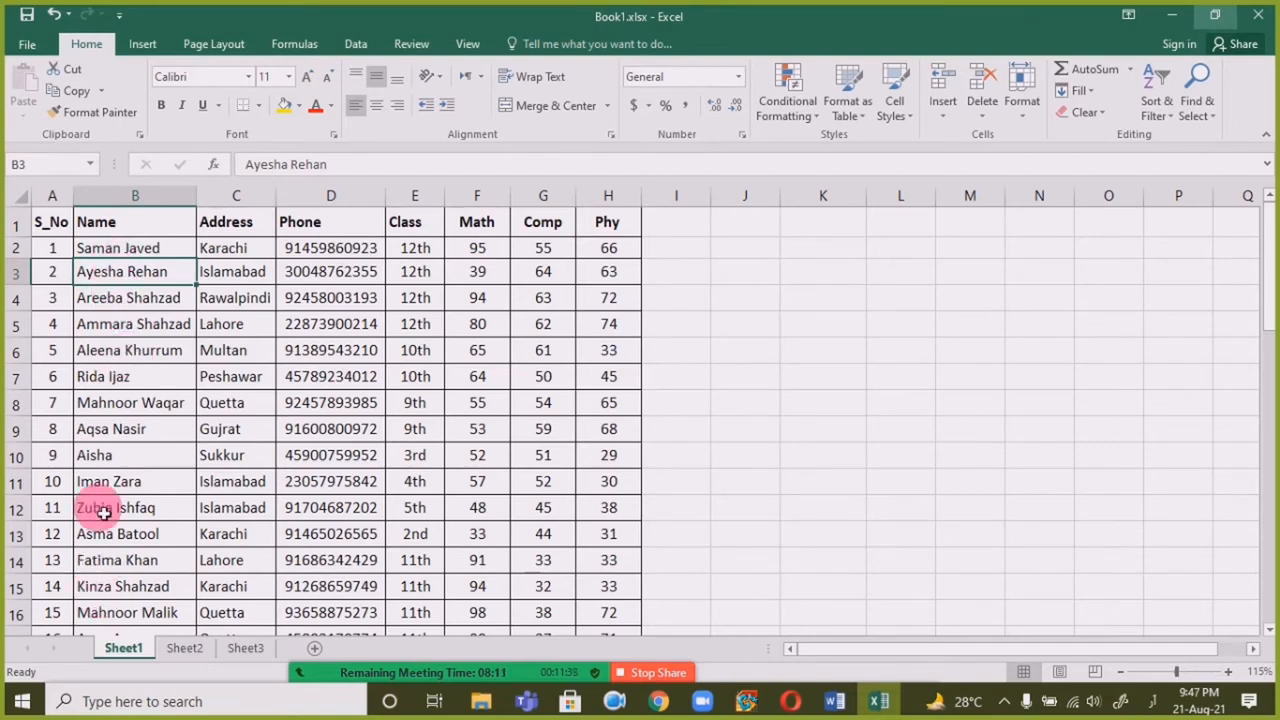
{"action": "left_click", "coordinate": [103, 457]}
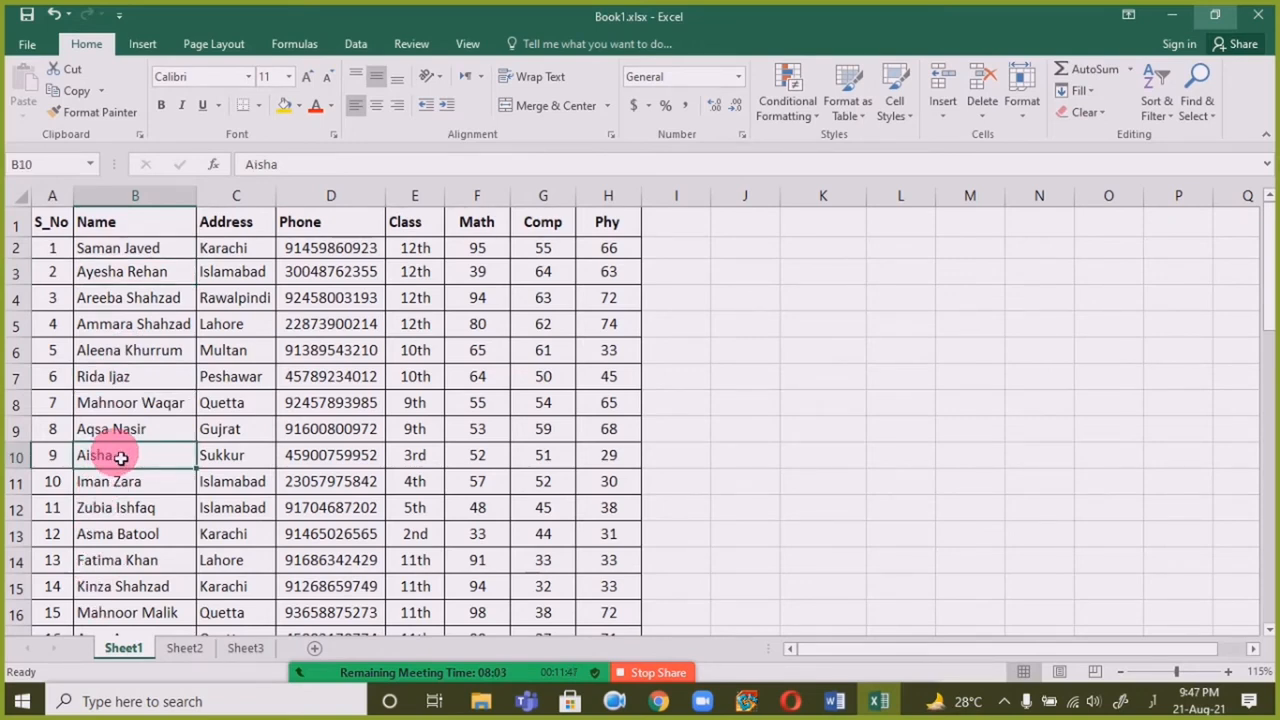
{"action": "scroll", "coordinate": [120, 456], "scroll_direction": "down", "scroll_amount": 13}
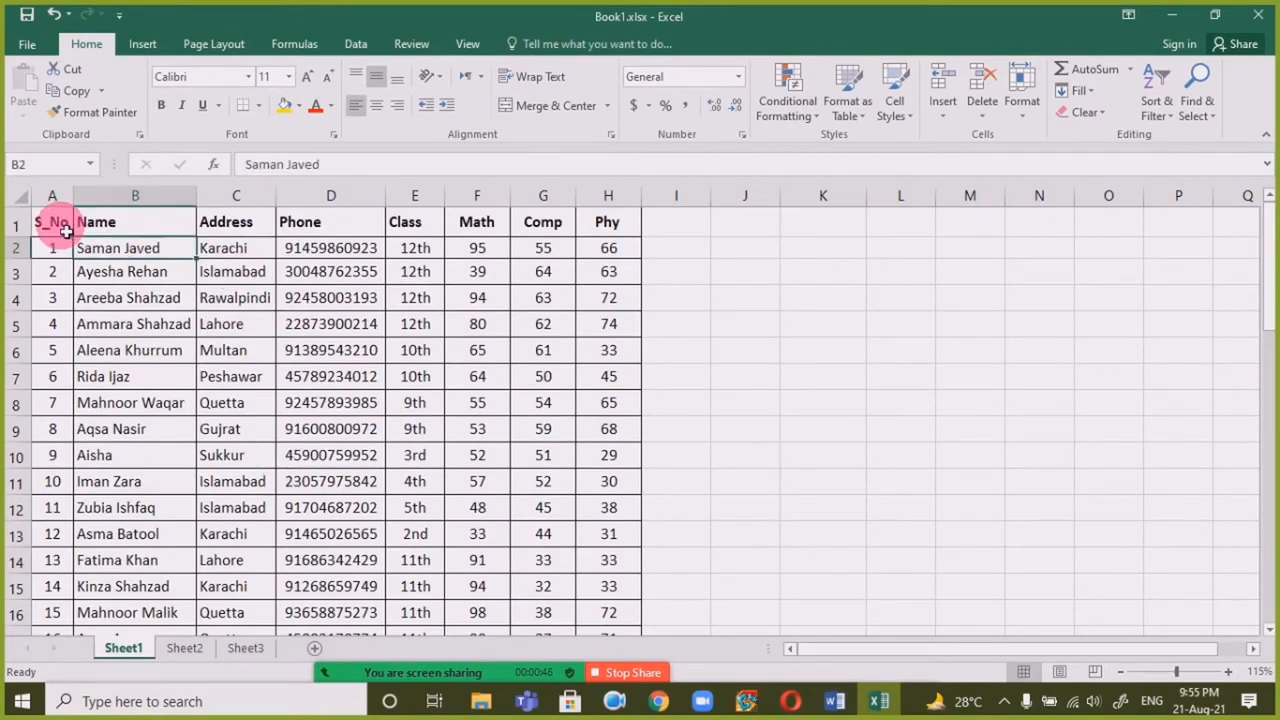
Step: Select the Name column with its header, B1:B51, and start a custom sort
{"action": "left_click", "coordinate": [65, 231]}
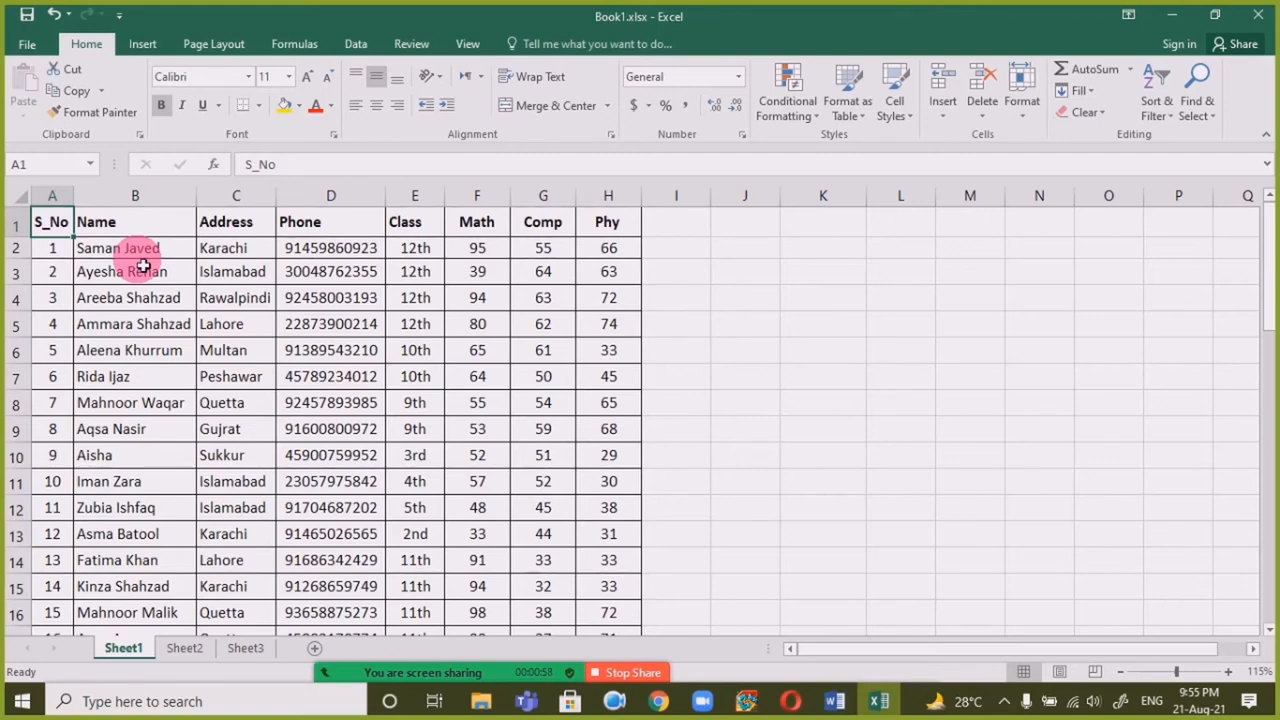
{"action": "left_click_drag", "start_coordinate": [106, 224], "coordinate": [135, 561]}
{"action": "scroll", "coordinate": [266, 451], "scroll_direction": "up", "scroll_amount": 12}
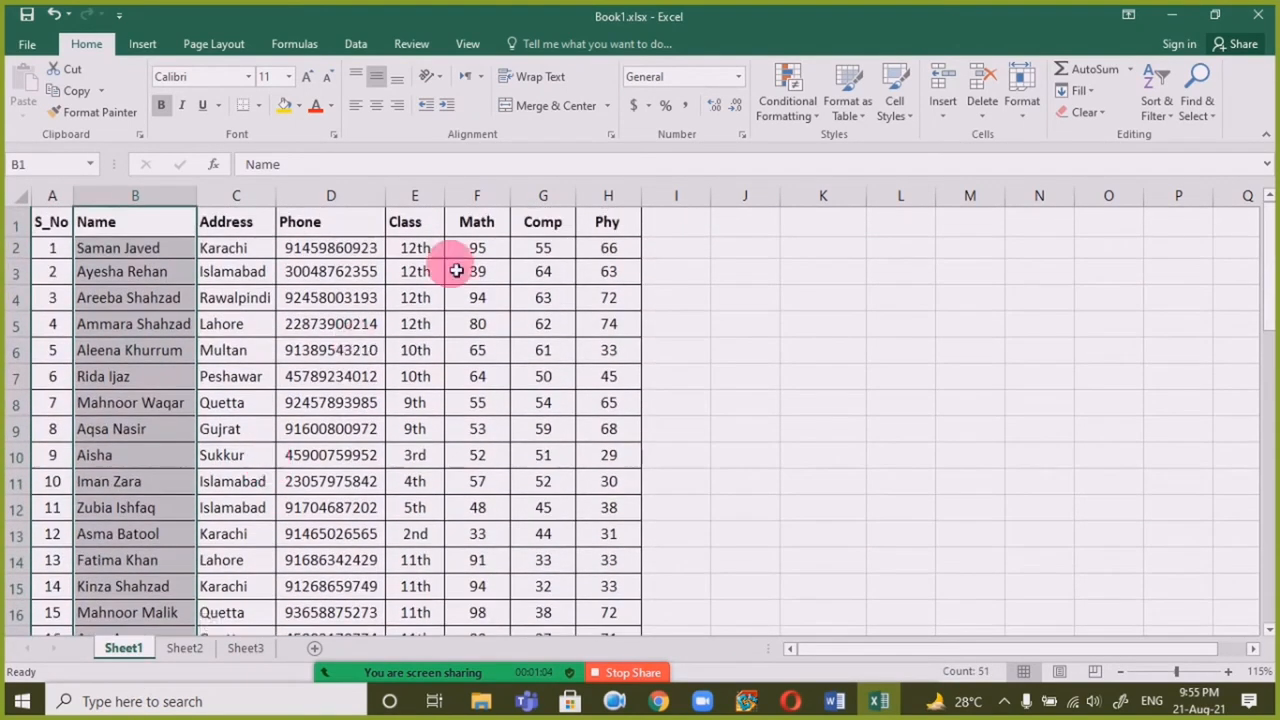
{"action": "left_click", "coordinate": [1152, 106]}
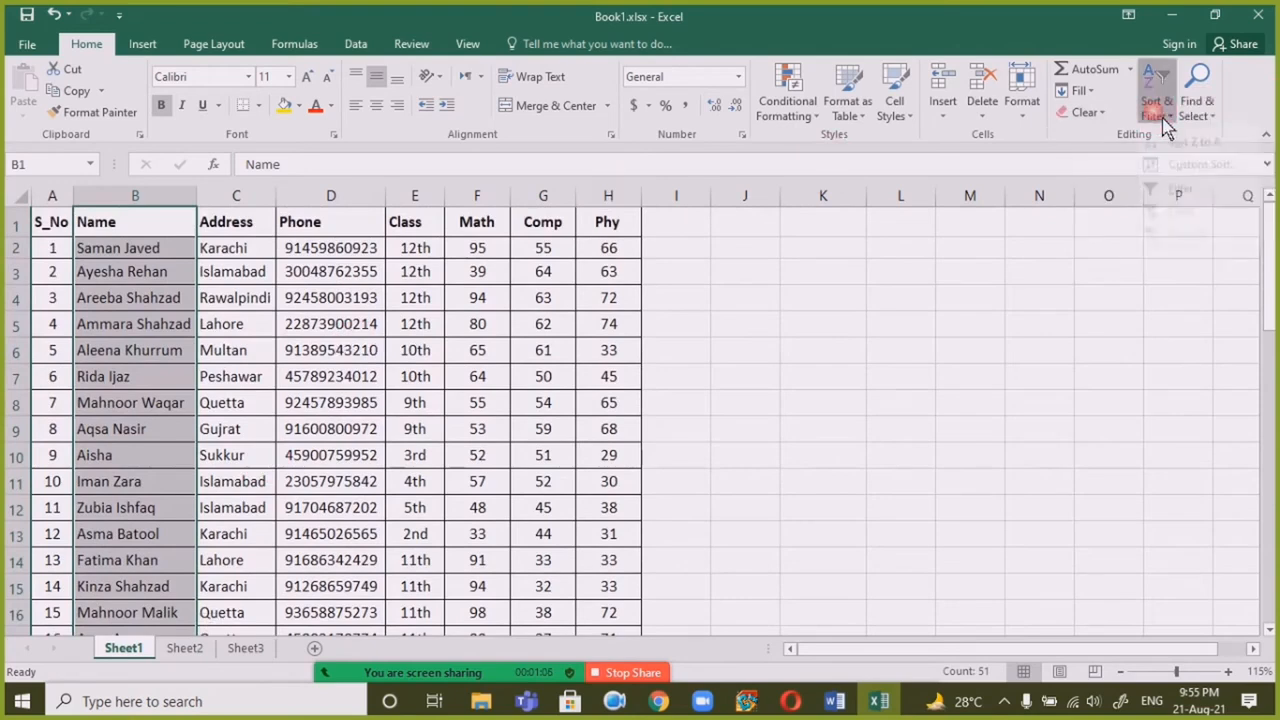
{"action": "left_click", "coordinate": [178, 236]}
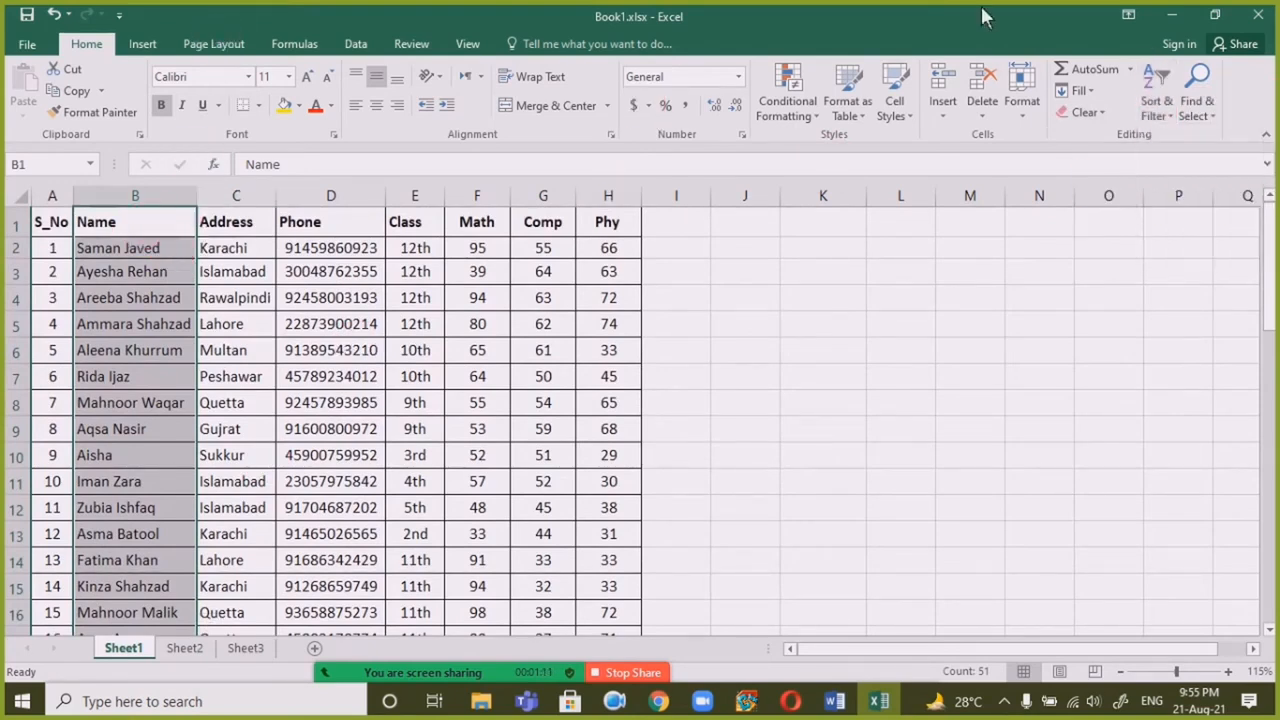
{"action": "left_click", "coordinate": [1157, 100]}
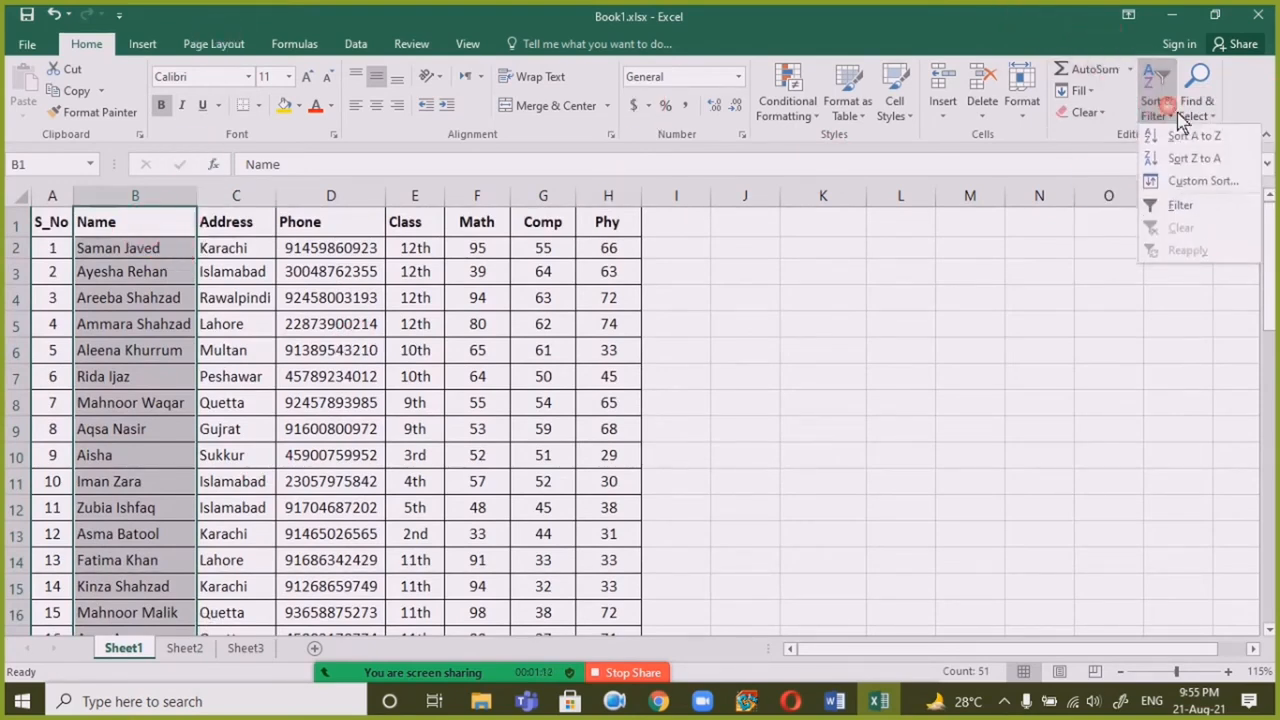
{"action": "left_click", "coordinate": [1203, 182]}
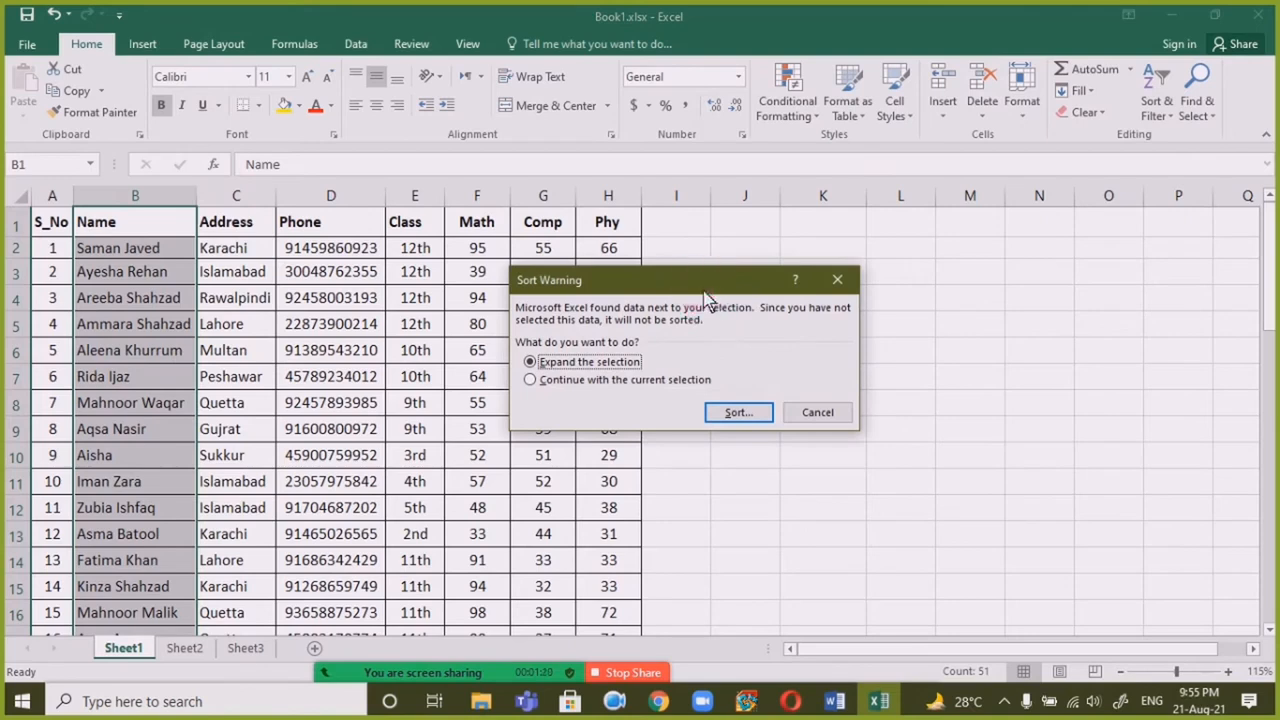
Step: Compare the two choices in the sort warning and continue with the current selection
{"action": "left_click_drag", "start_coordinate": [705, 292], "coordinate": [758, 188]}
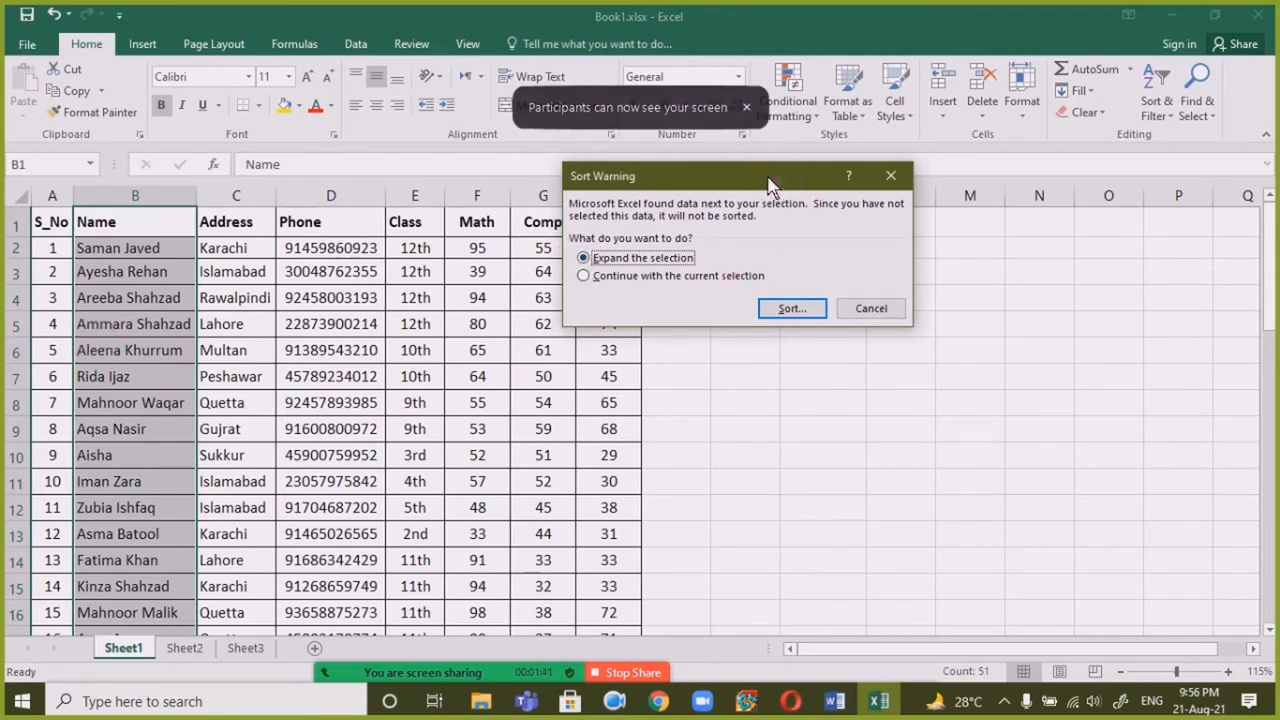
{"action": "left_click_drag", "start_coordinate": [771, 180], "coordinate": [937, 265]}
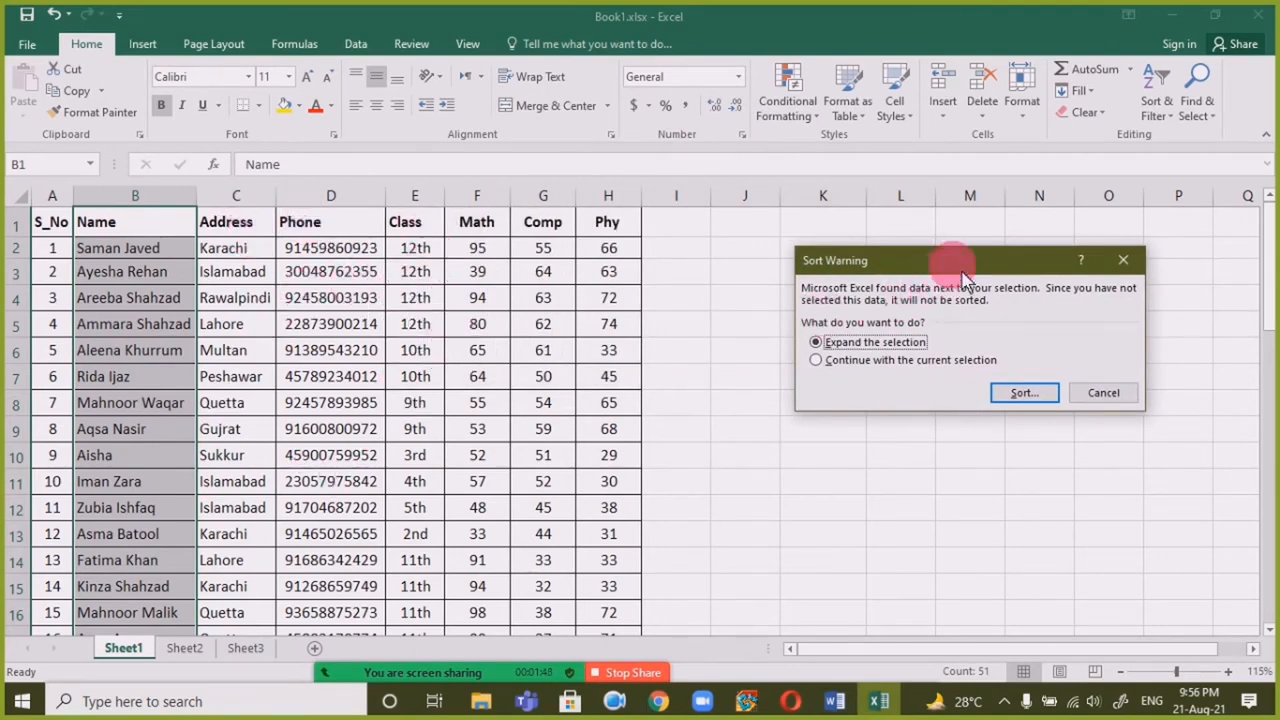
{"action": "left_click_drag", "start_coordinate": [950, 262], "coordinate": [594, 228]}
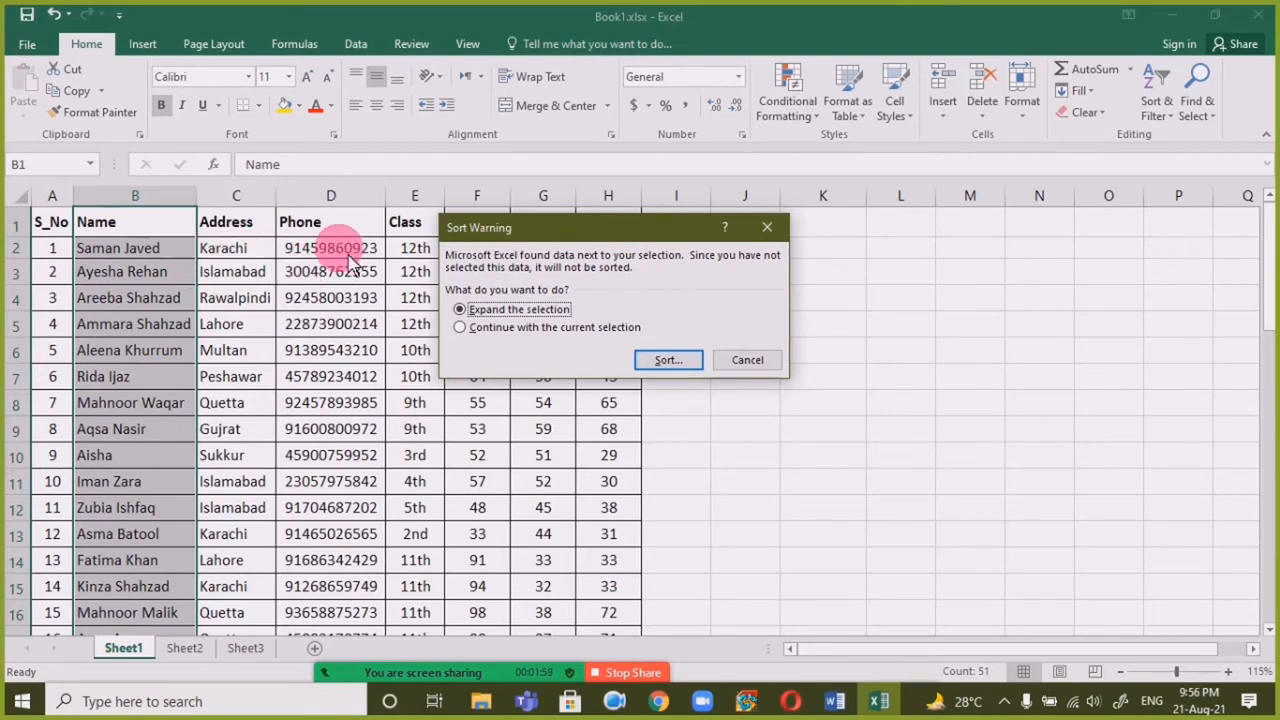
{"action": "left_click", "coordinate": [507, 334]}
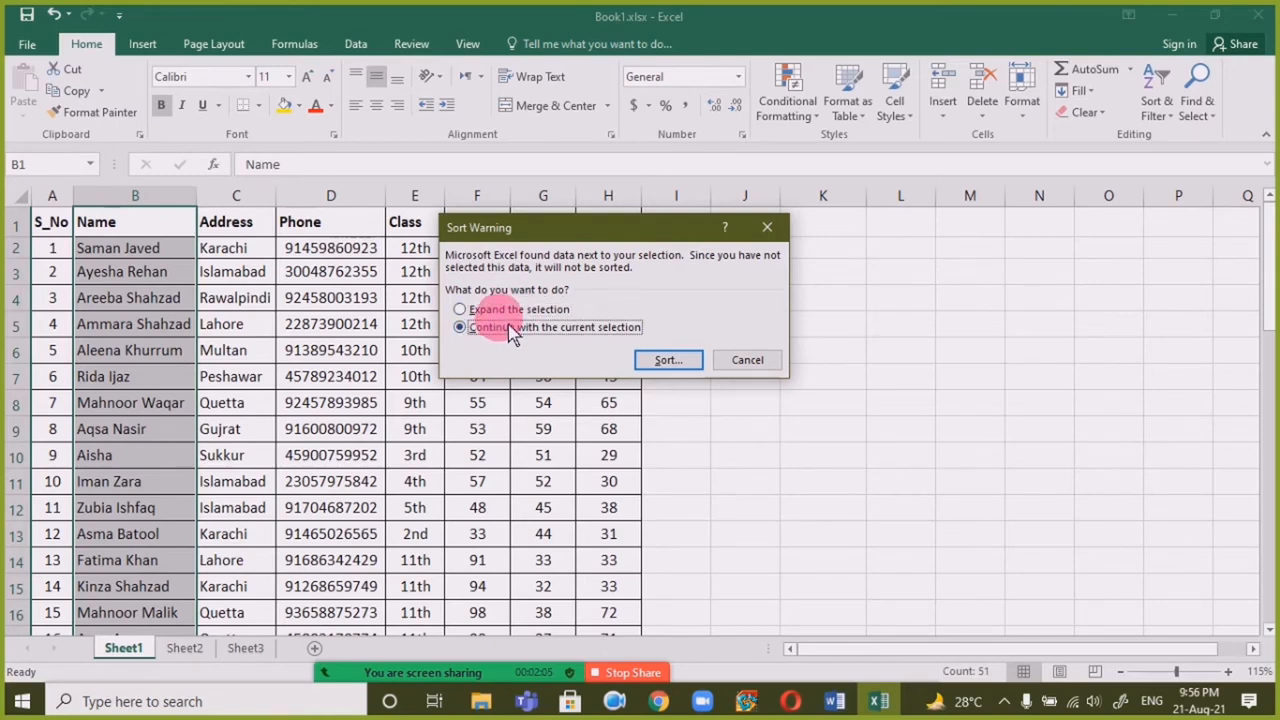
{"action": "left_click", "coordinate": [519, 312]}
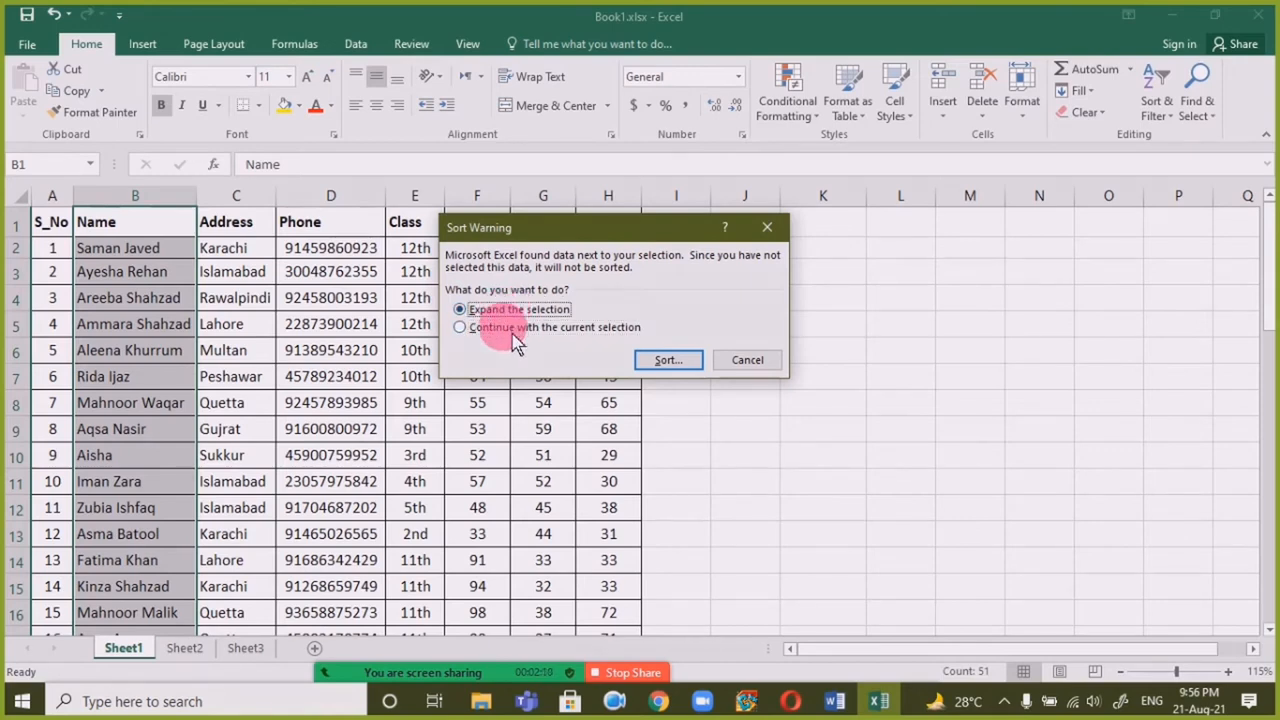
{"action": "left_click", "coordinate": [513, 335]}
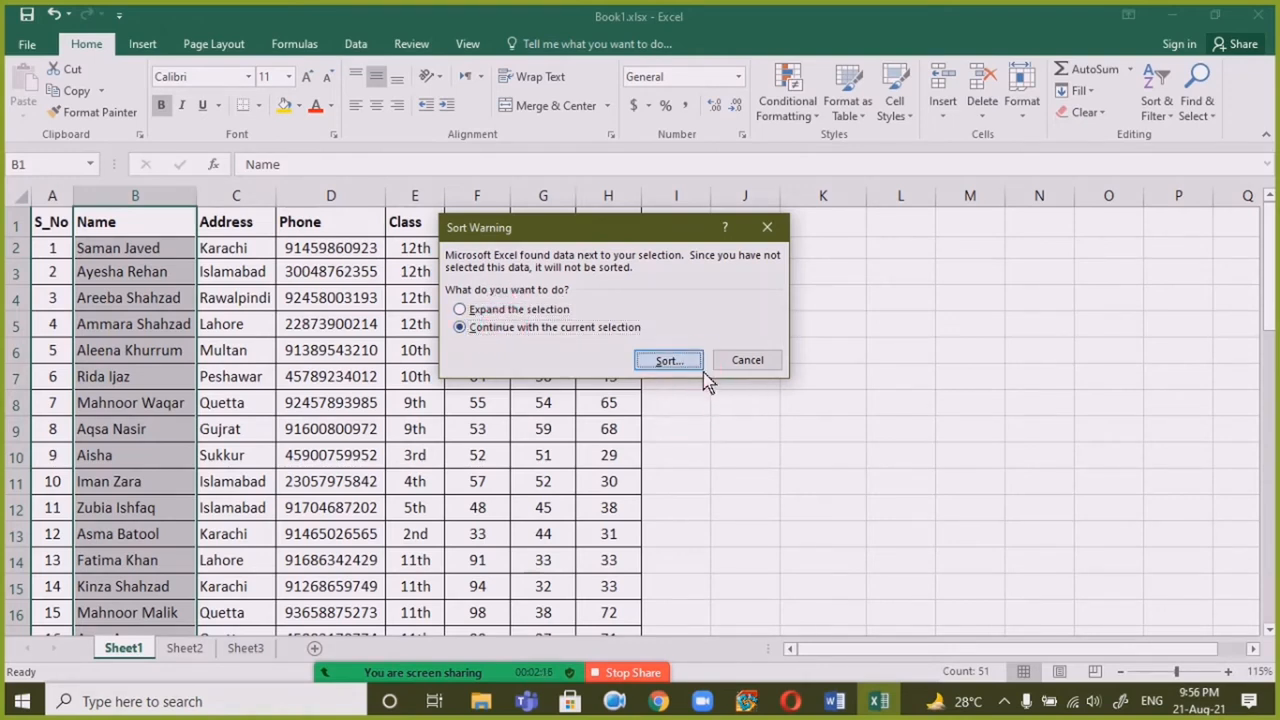
{"action": "left_click", "coordinate": [670, 360]}
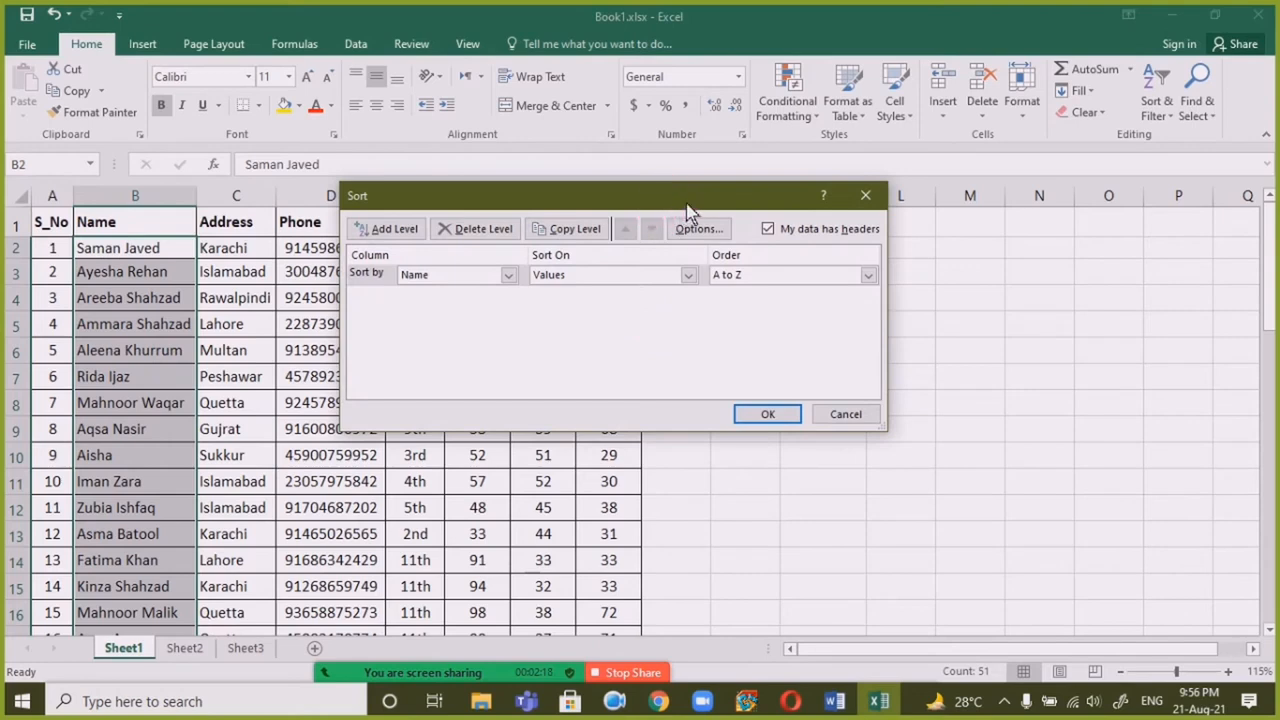
Step: Look over the sort column, basis, order and header settings, and close them without sorting
{"action": "left_click_drag", "start_coordinate": [671, 207], "coordinate": [752, 194]}
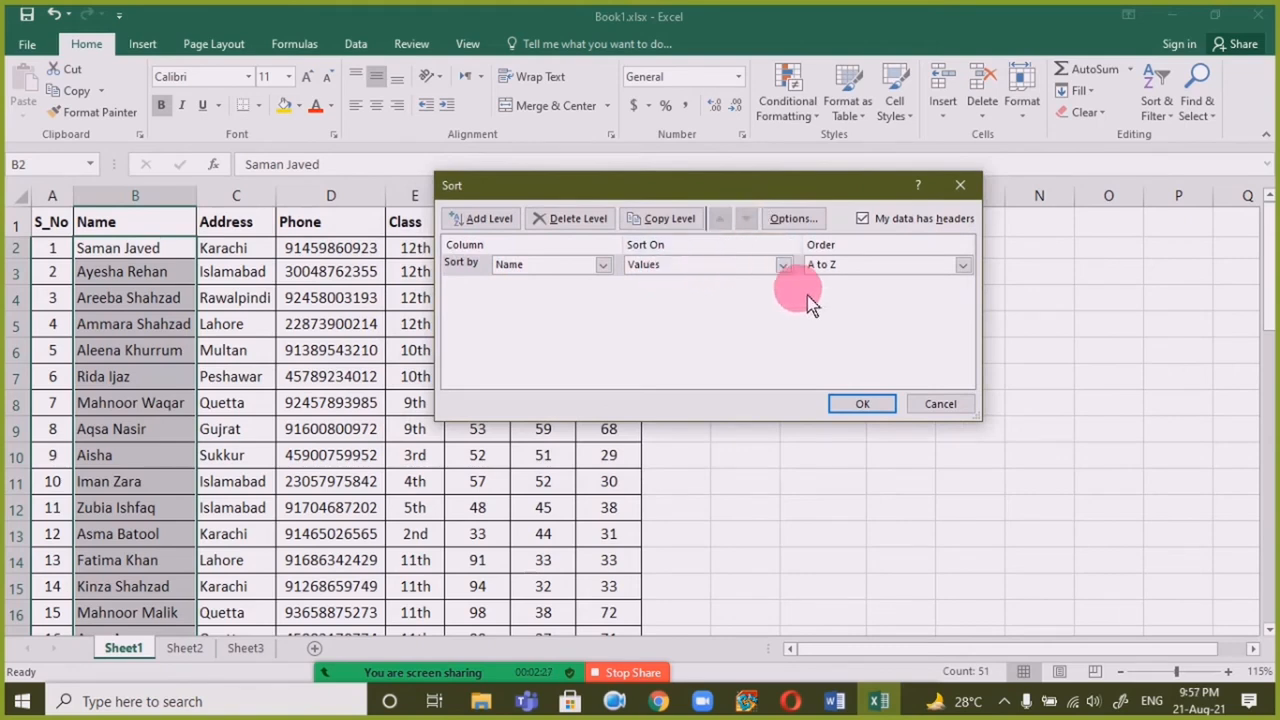
{"action": "left_click_drag", "start_coordinate": [836, 197], "coordinate": [852, 273]}
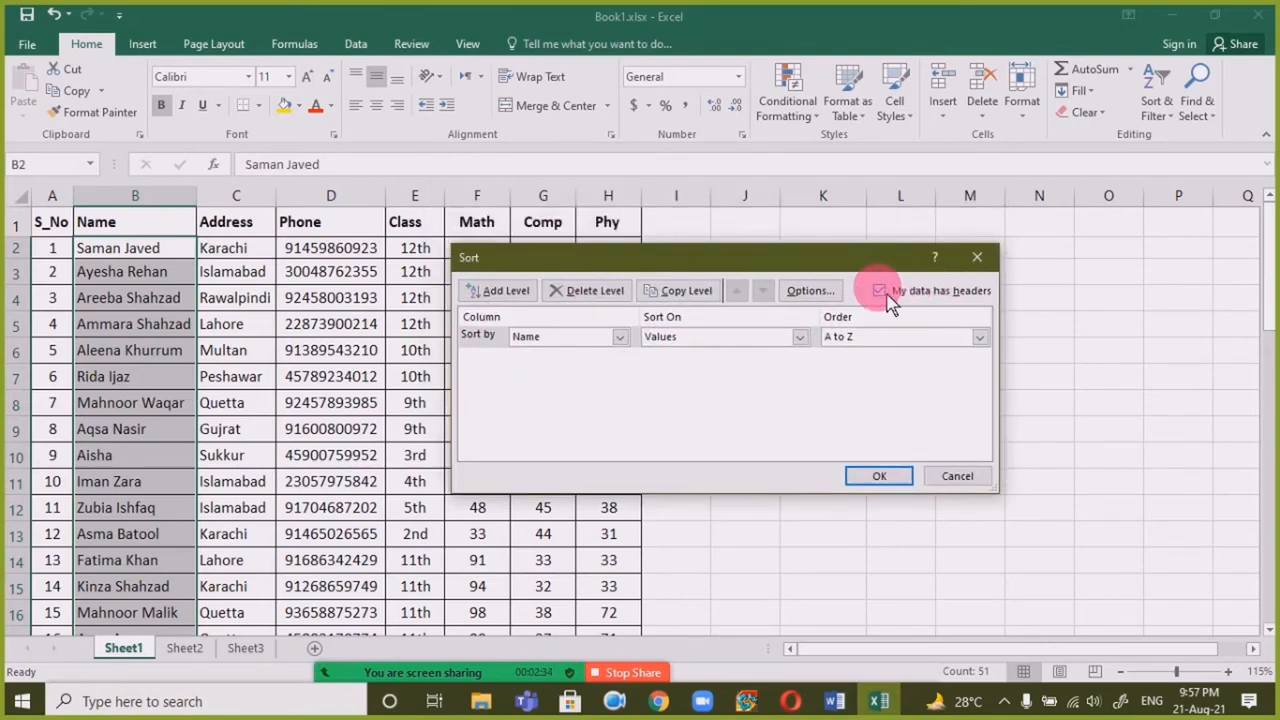
{"action": "left_click", "coordinate": [986, 268]}
{"action": "left_click", "coordinate": [418, 376]}
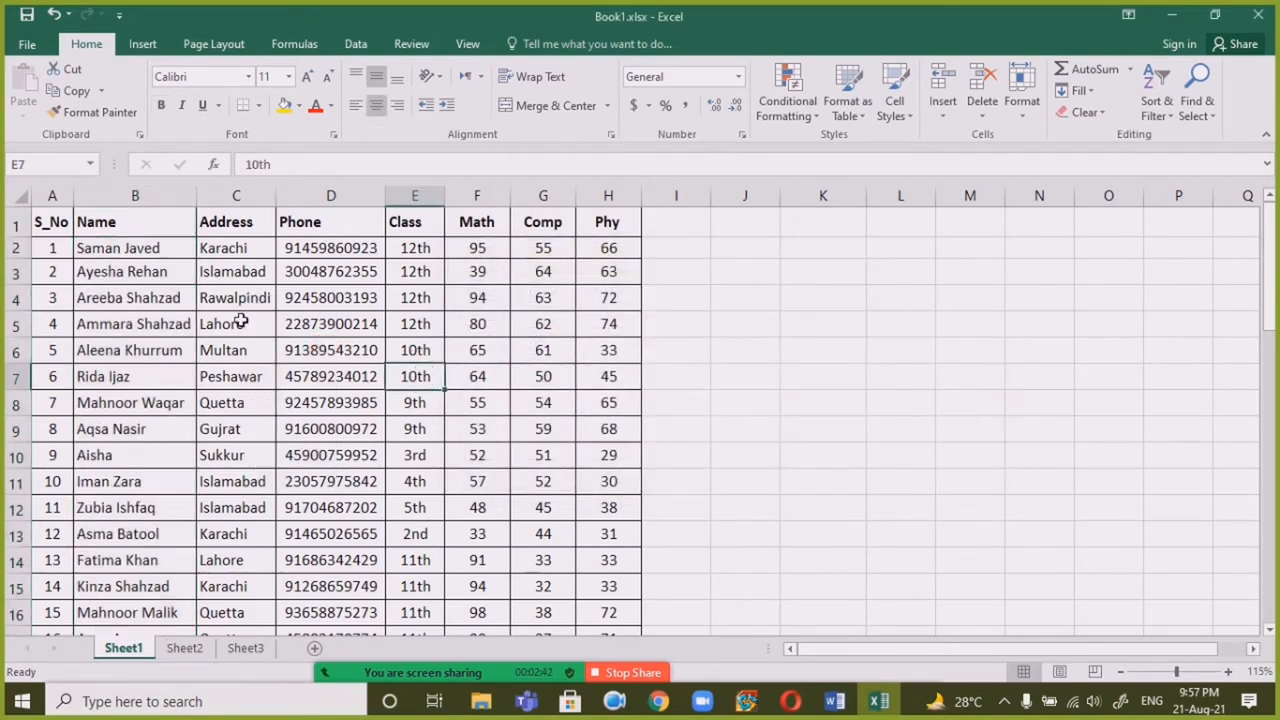
Step: Select the Name column with its header, B1:B51, and open a custom sort limited to the current selection
{"action": "left_click", "coordinate": [166, 229]}
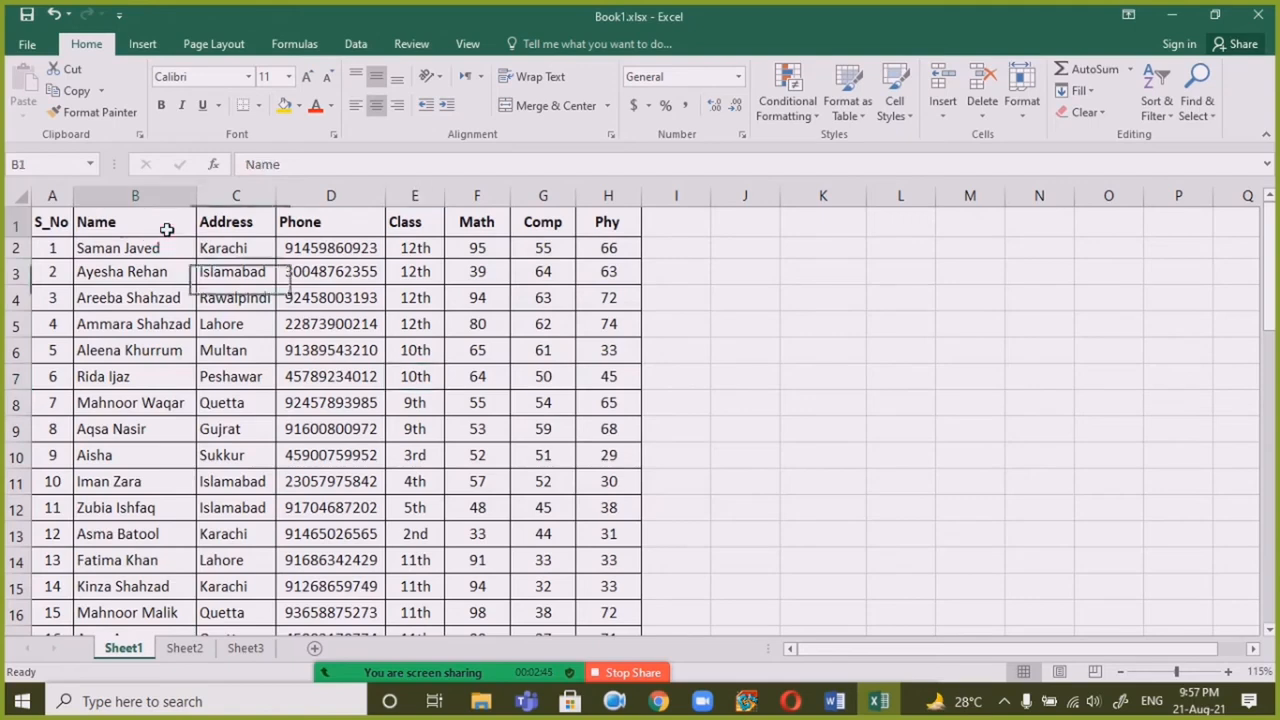
{"action": "left_click_drag", "start_coordinate": [166, 264], "coordinate": [171, 586]}
{"action": "scroll", "coordinate": [171, 560], "scroll_direction": "up", "scroll_amount": 15}
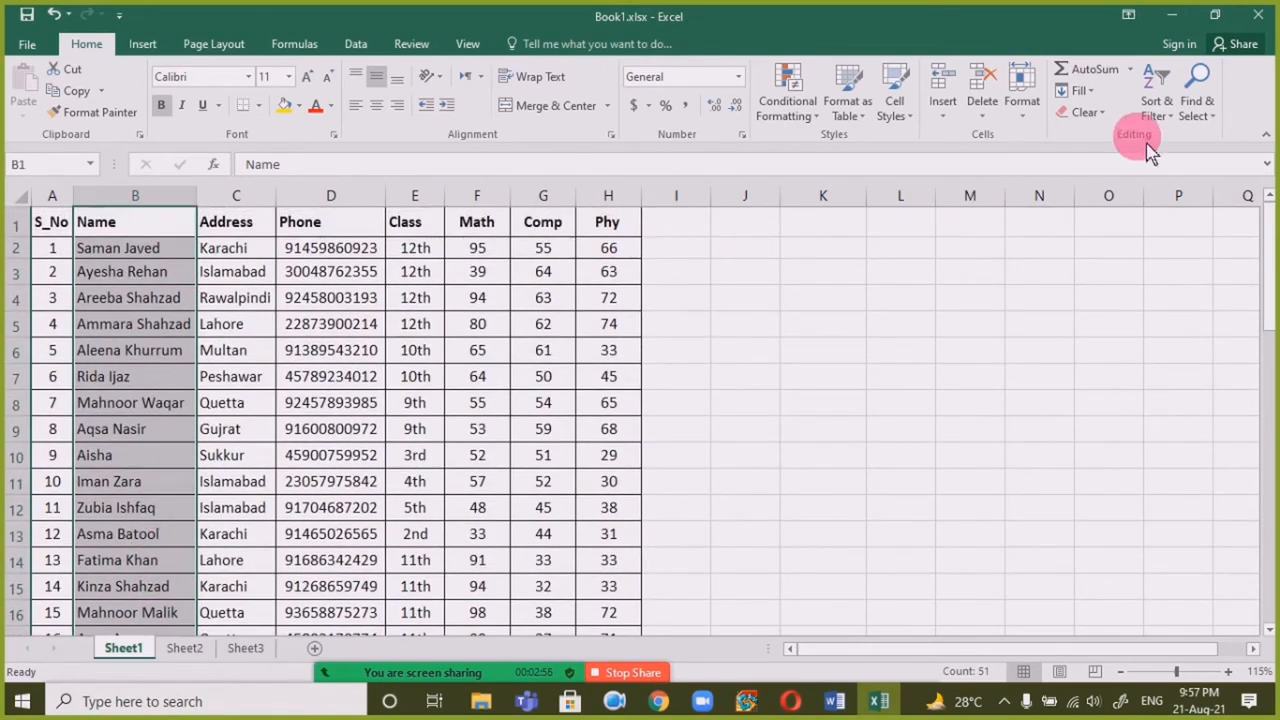
{"action": "left_click", "coordinate": [1160, 108]}
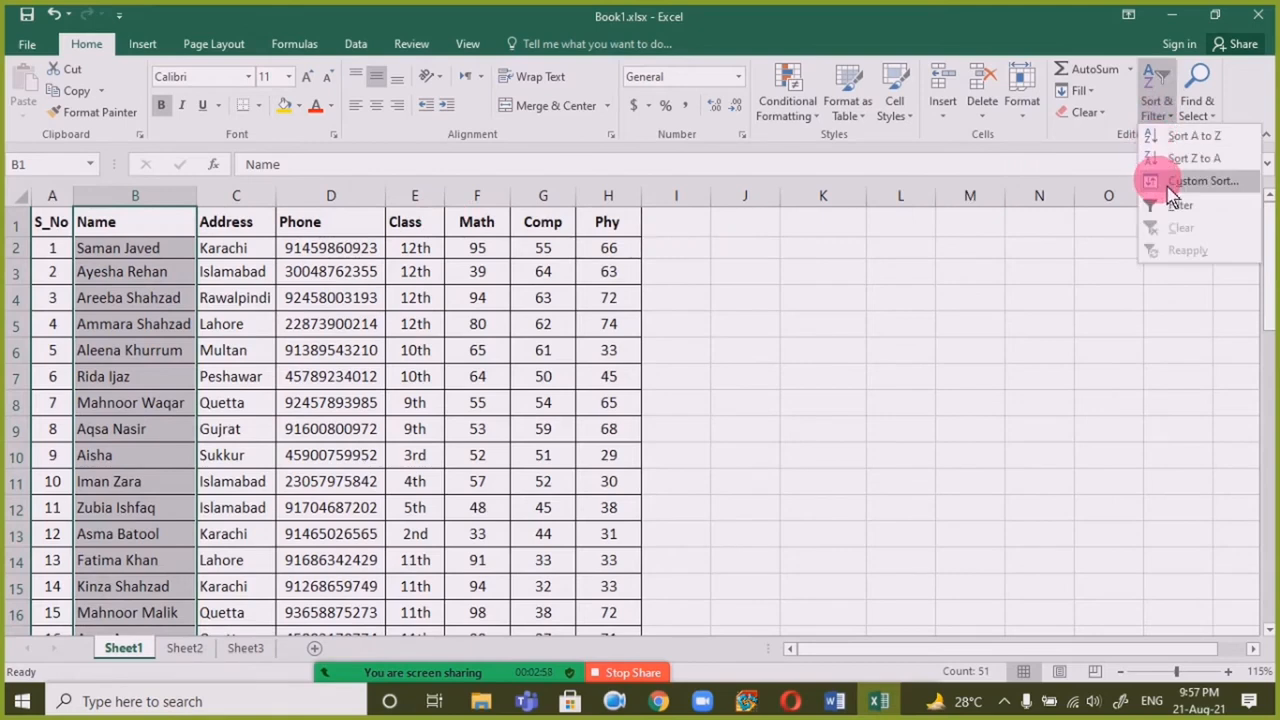
{"action": "left_click", "coordinate": [1170, 181]}
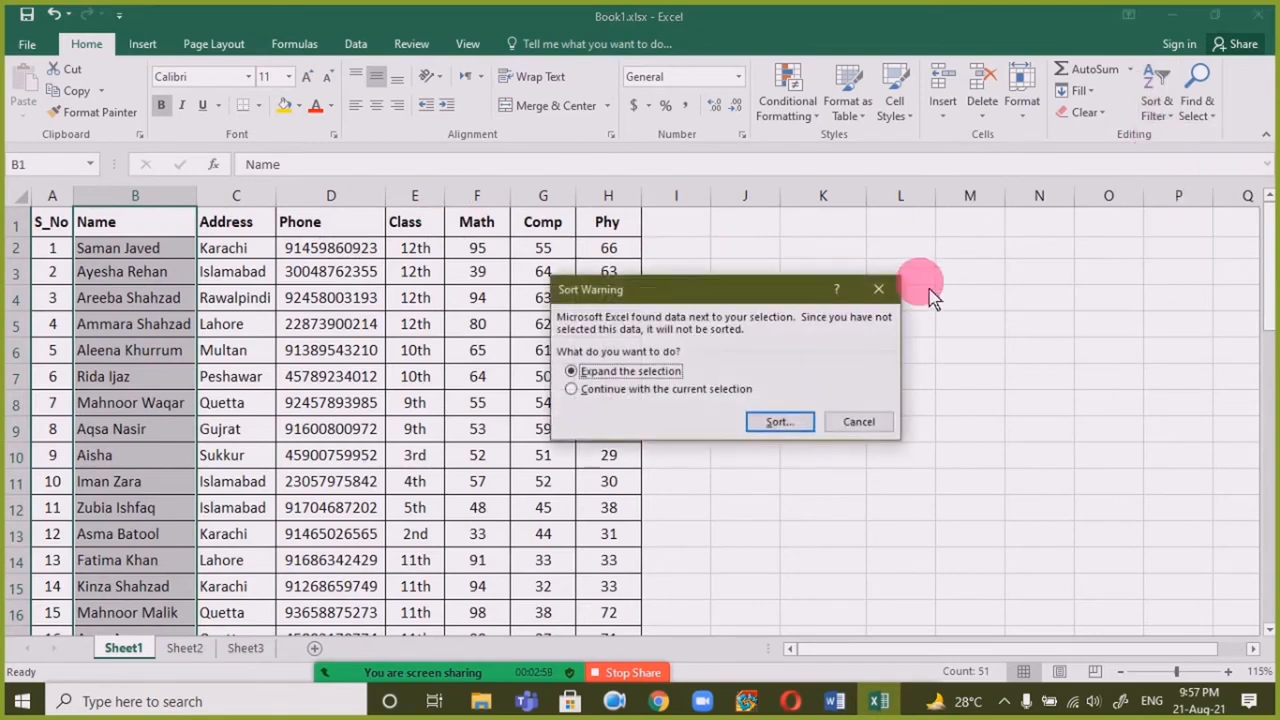
{"action": "left_click", "coordinate": [661, 393]}
{"action": "left_click", "coordinate": [795, 424]}
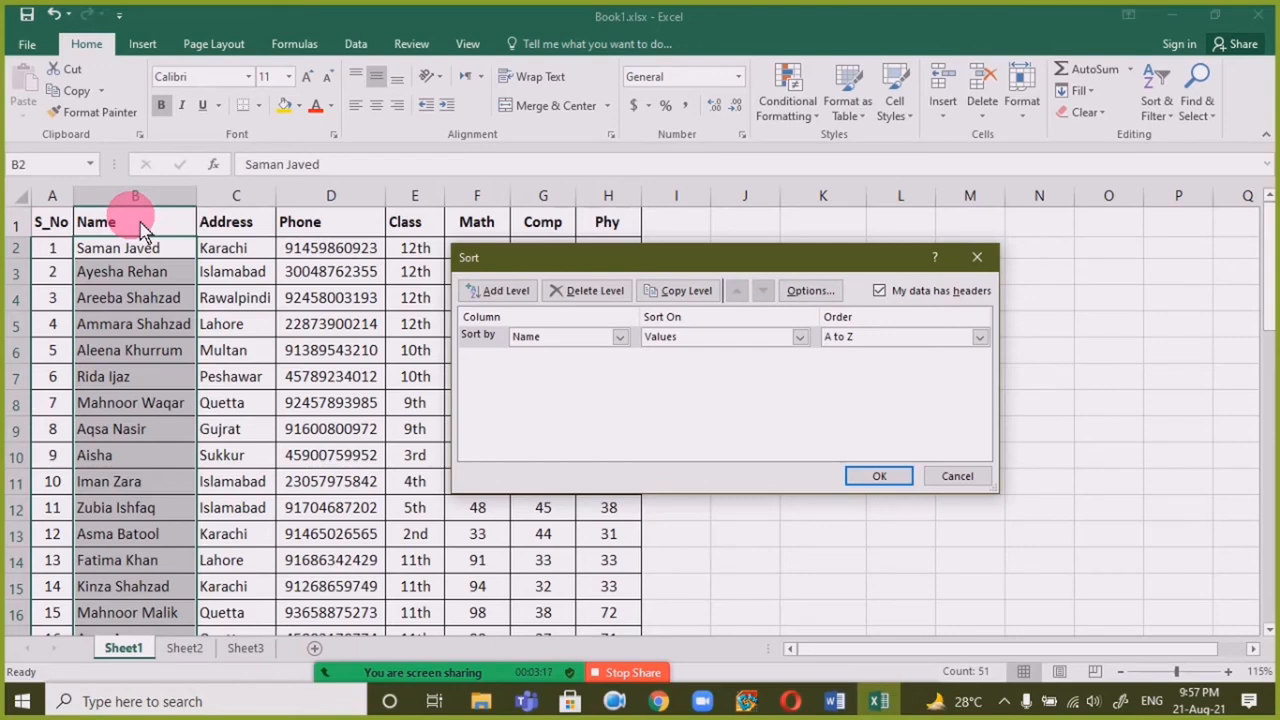
Step: Compare the sort column choice with the data headers option turned off and on again
{"action": "left_click", "coordinate": [885, 292]}
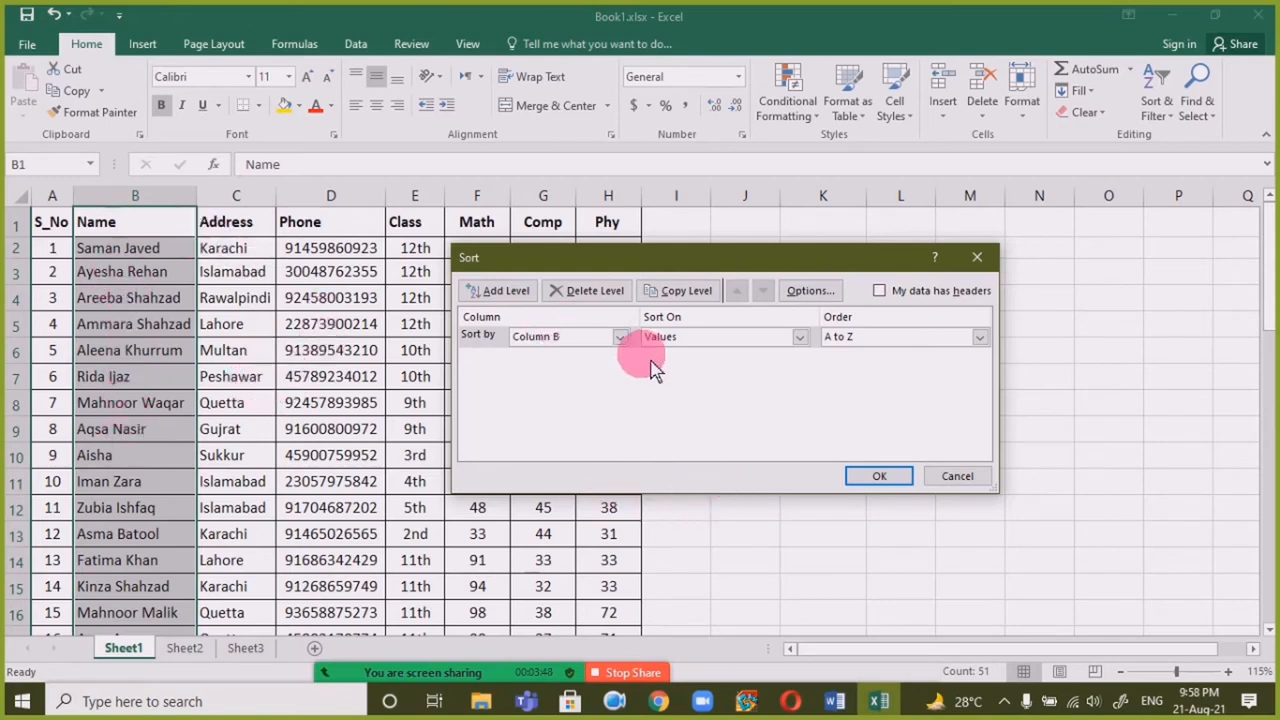
{"action": "left_click", "coordinate": [910, 290]}
{"action": "left_click", "coordinate": [620, 338]}
{"action": "left_click", "coordinate": [618, 340]}
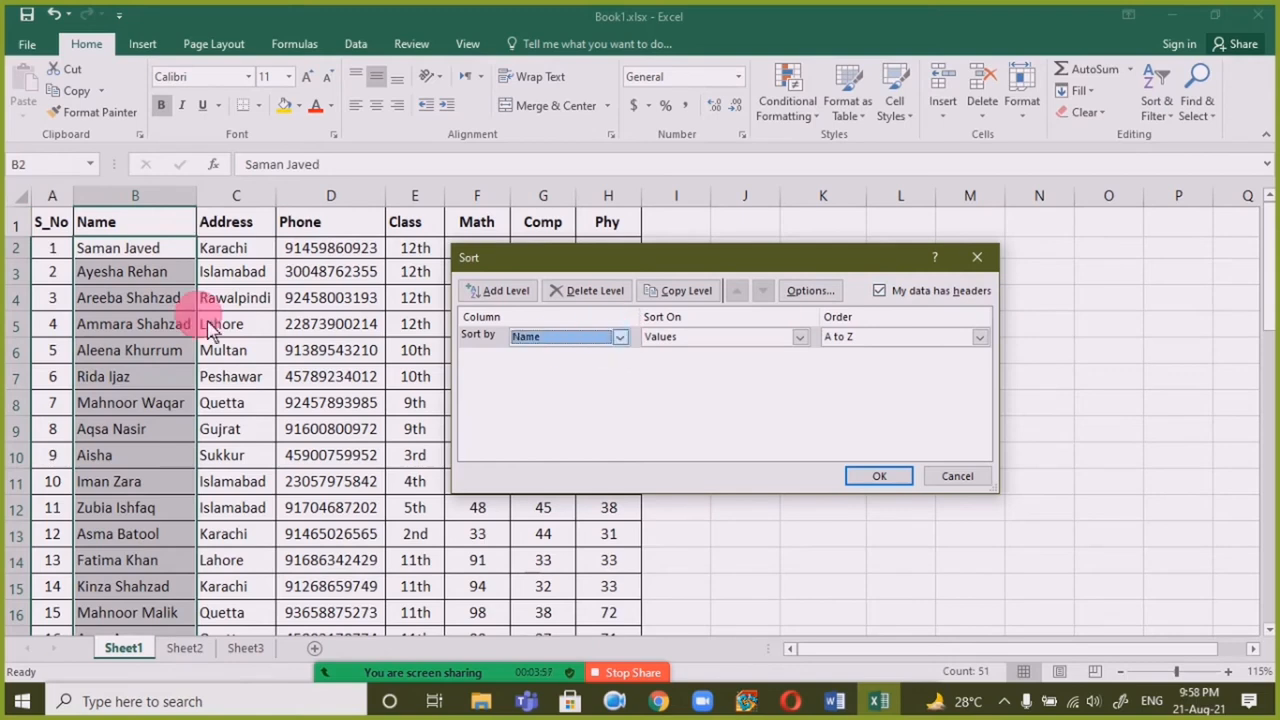
Step: Turn off the data headers option and sort the selection by Column B on values from A to Z
{"action": "left_click", "coordinate": [884, 290]}
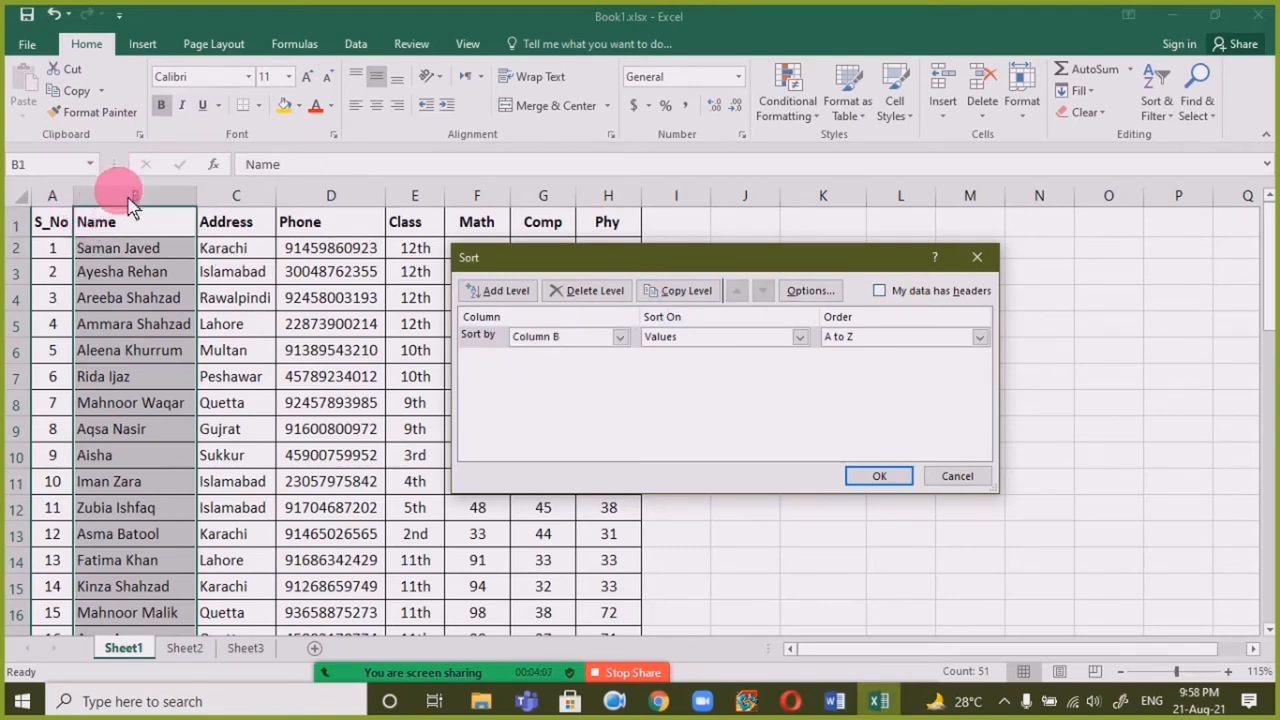
{"action": "left_click", "coordinate": [583, 340]}
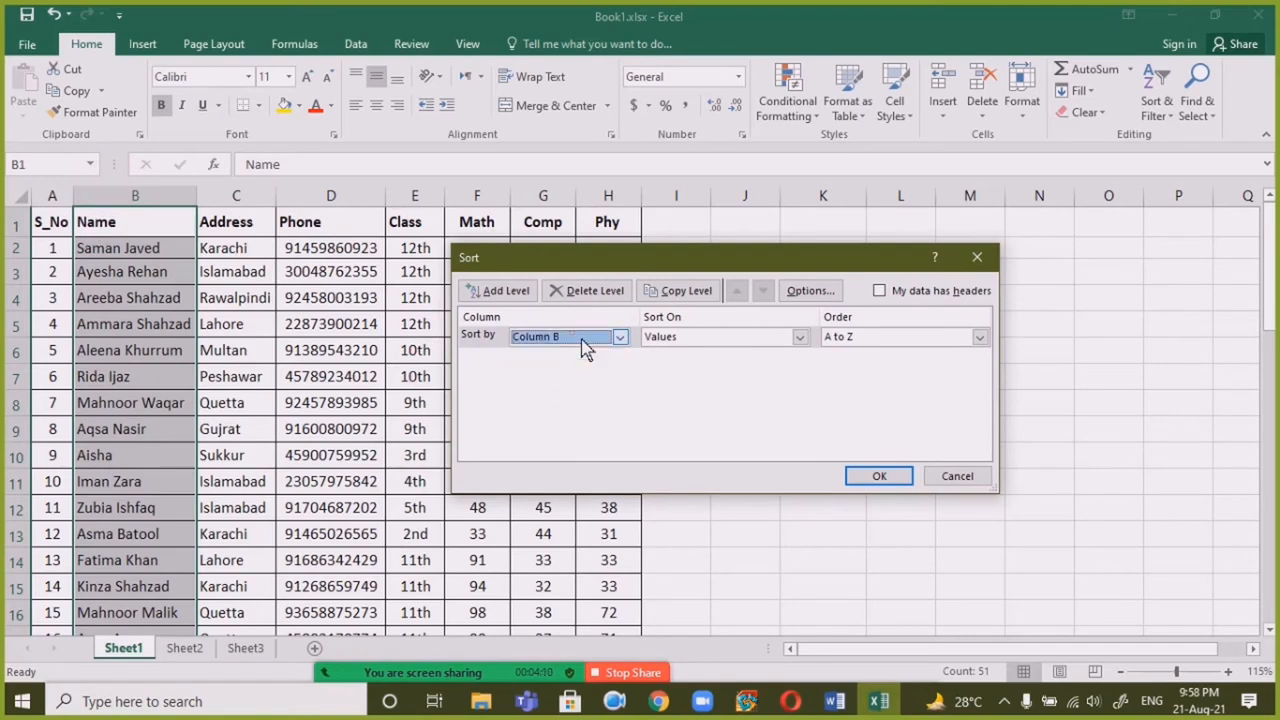
{"action": "left_click", "coordinate": [598, 340]}
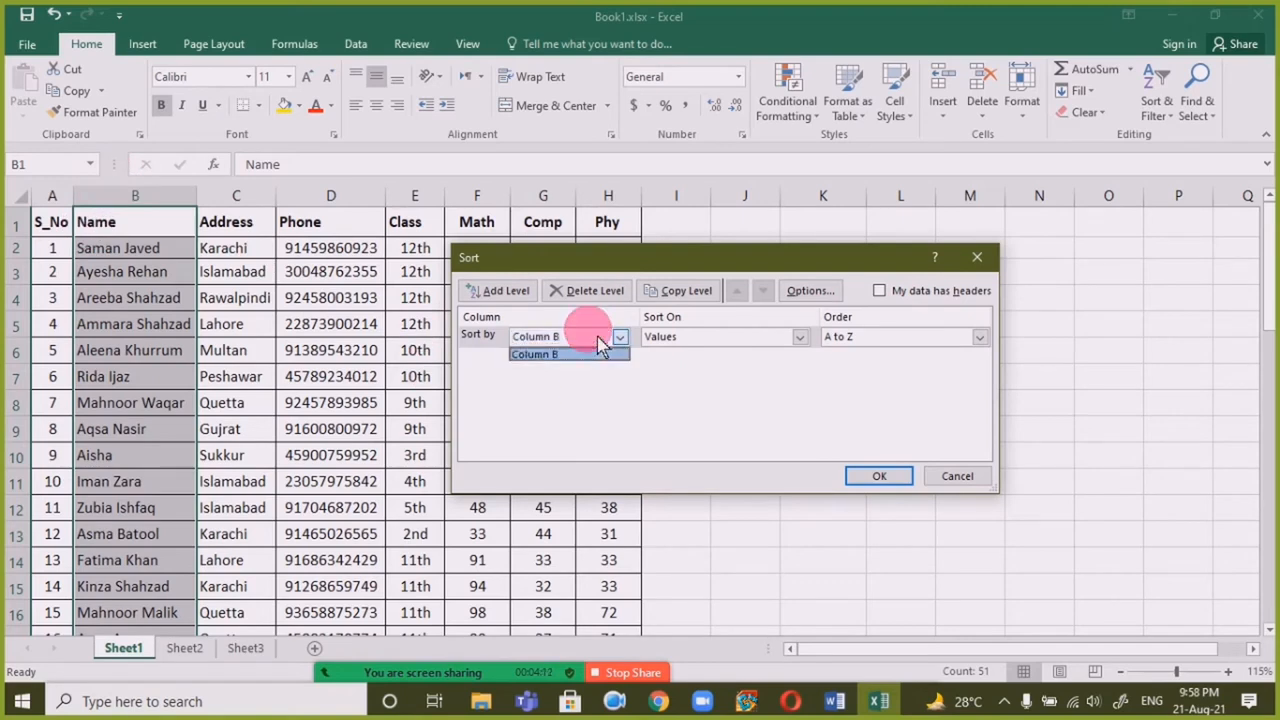
{"action": "left_click", "coordinate": [598, 340]}
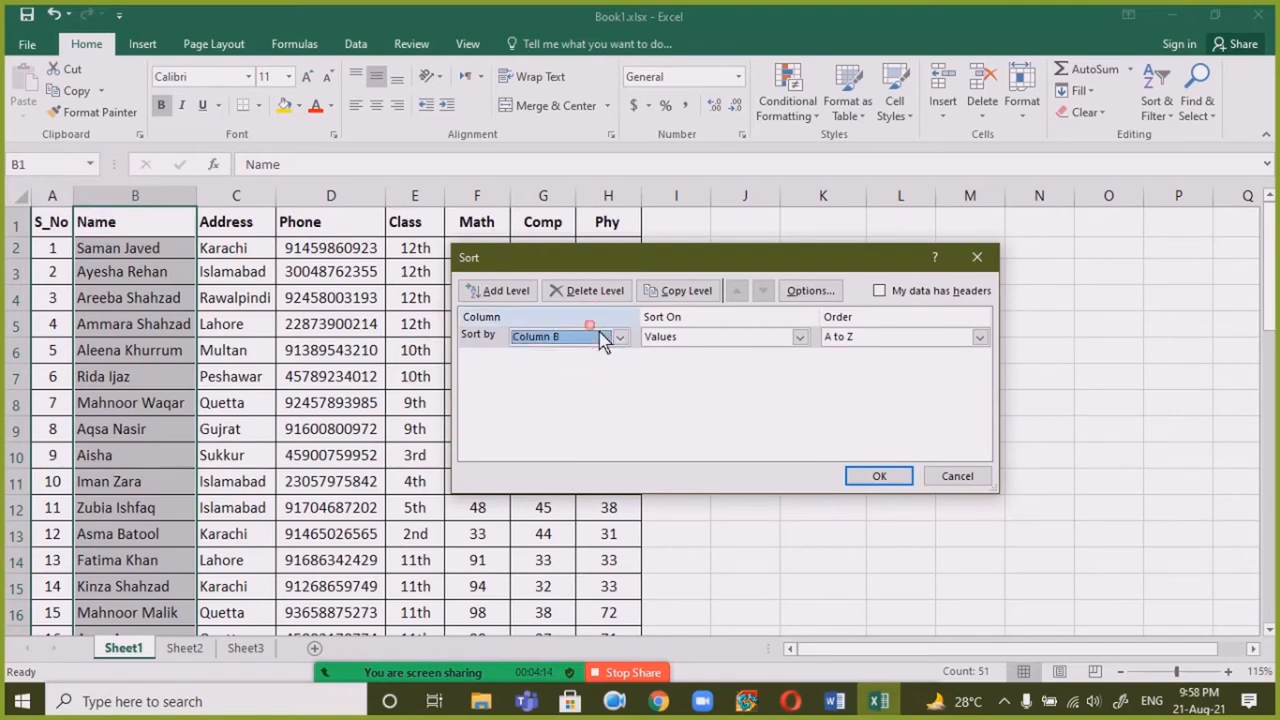
{"action": "left_click", "coordinate": [882, 477]}
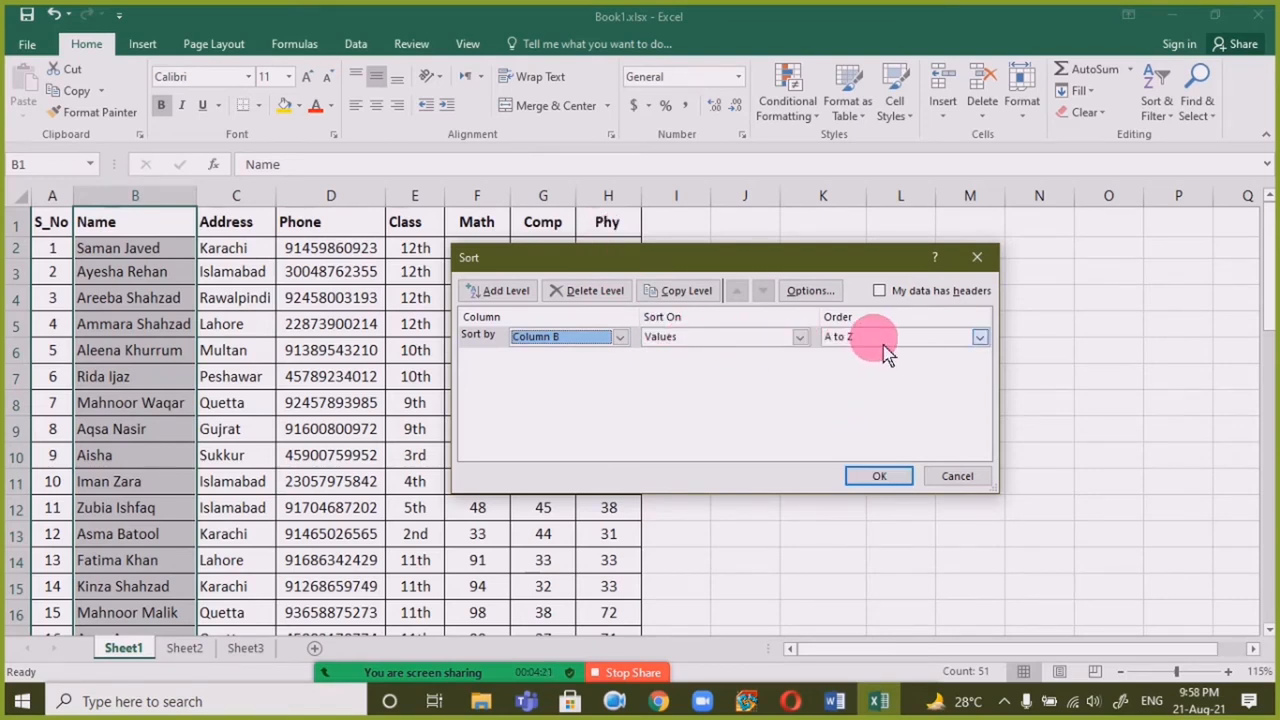
{"action": "left_click", "coordinate": [876, 477]}
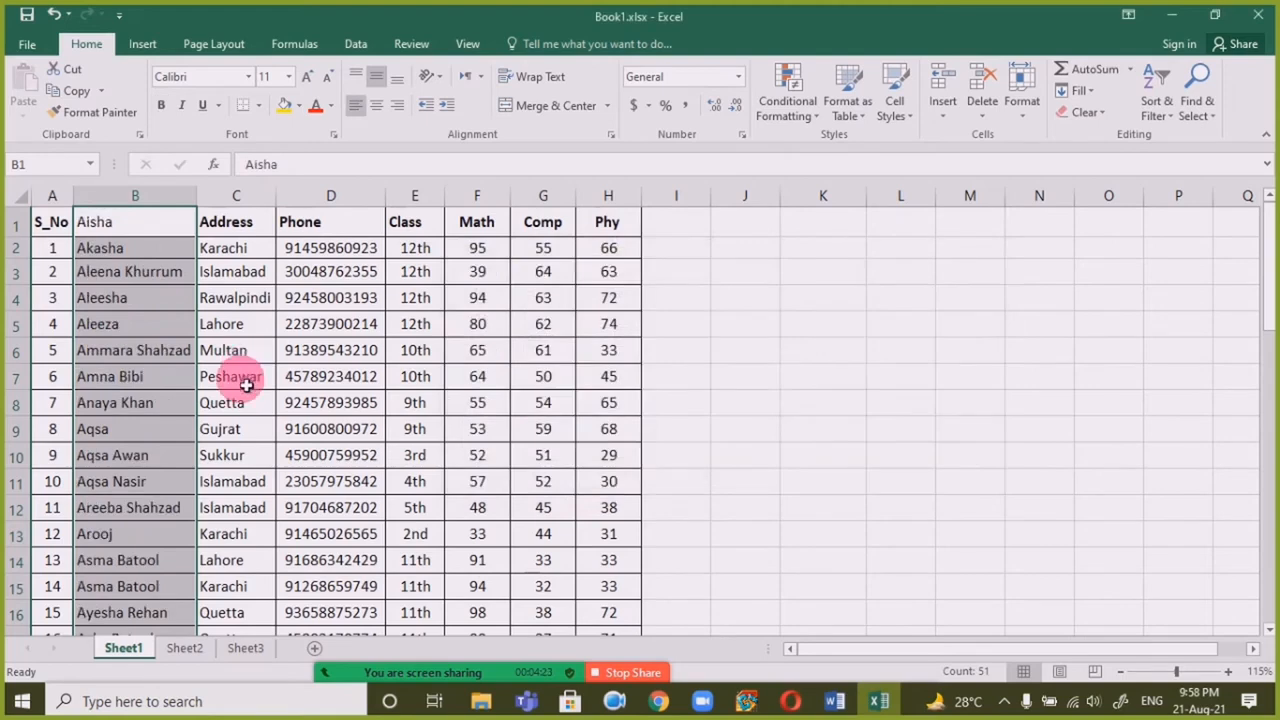
Step: Look through the sorted Name column and check the position of its header entry among the student names
{"action": "left_click", "coordinate": [246, 385]}
{"action": "scroll", "coordinate": [125, 400], "scroll_direction": "down", "scroll_amount": 9}
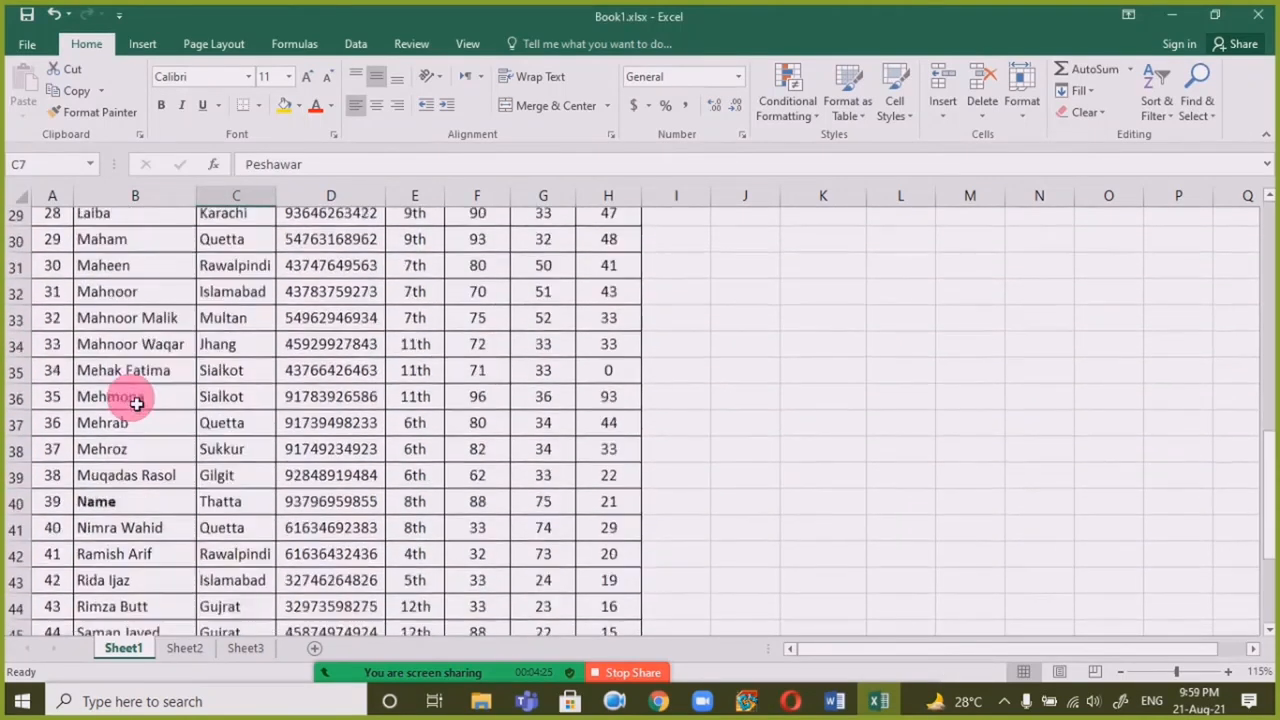
{"action": "scroll", "coordinate": [137, 400], "scroll_direction": "down", "scroll_amount": 2}
{"action": "left_click", "coordinate": [145, 326]}
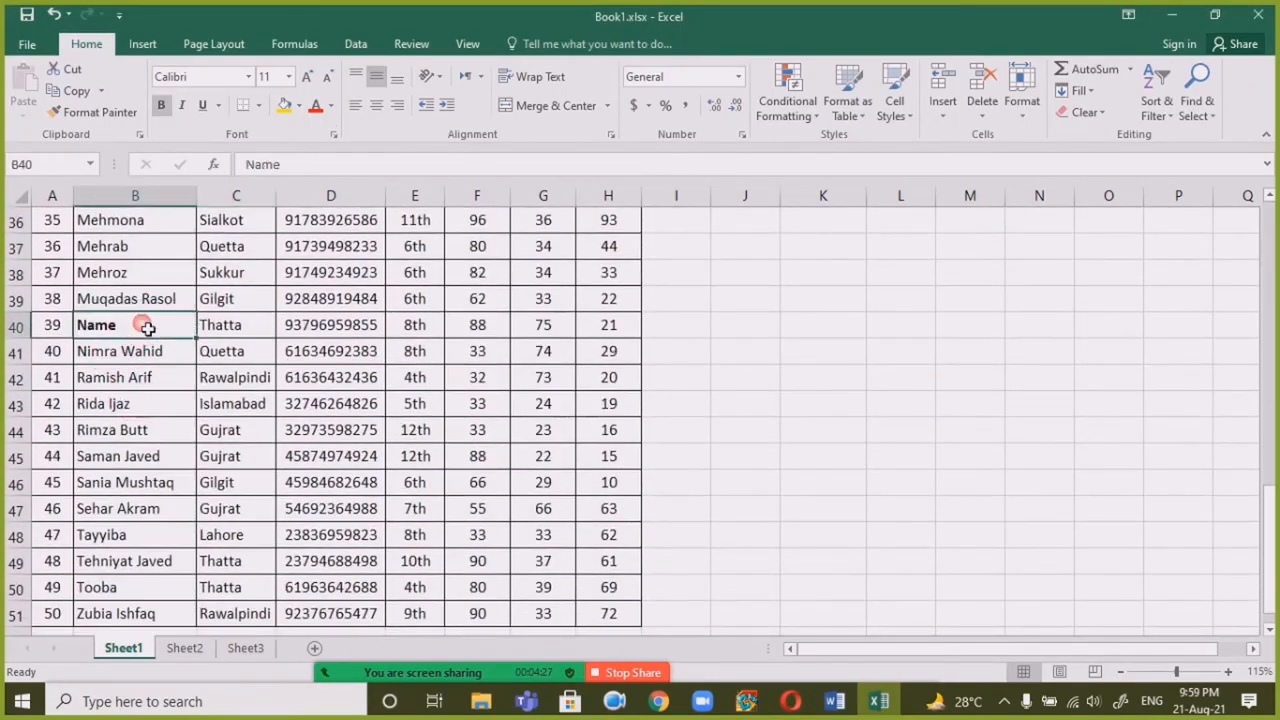
{"action": "left_click_drag", "start_coordinate": [150, 250], "coordinate": [153, 286]}
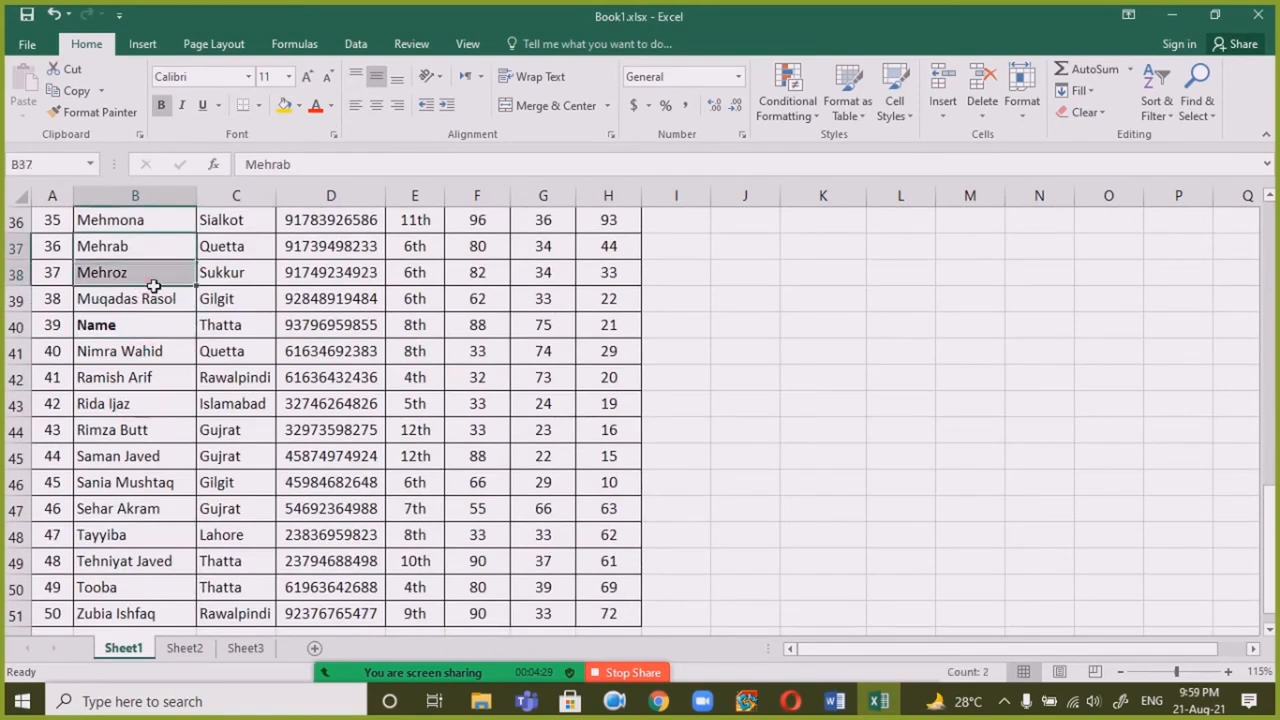
{"action": "left_click", "coordinate": [157, 328]}
{"action": "scroll", "coordinate": [155, 358], "scroll_direction": "up", "scroll_amount": 10}
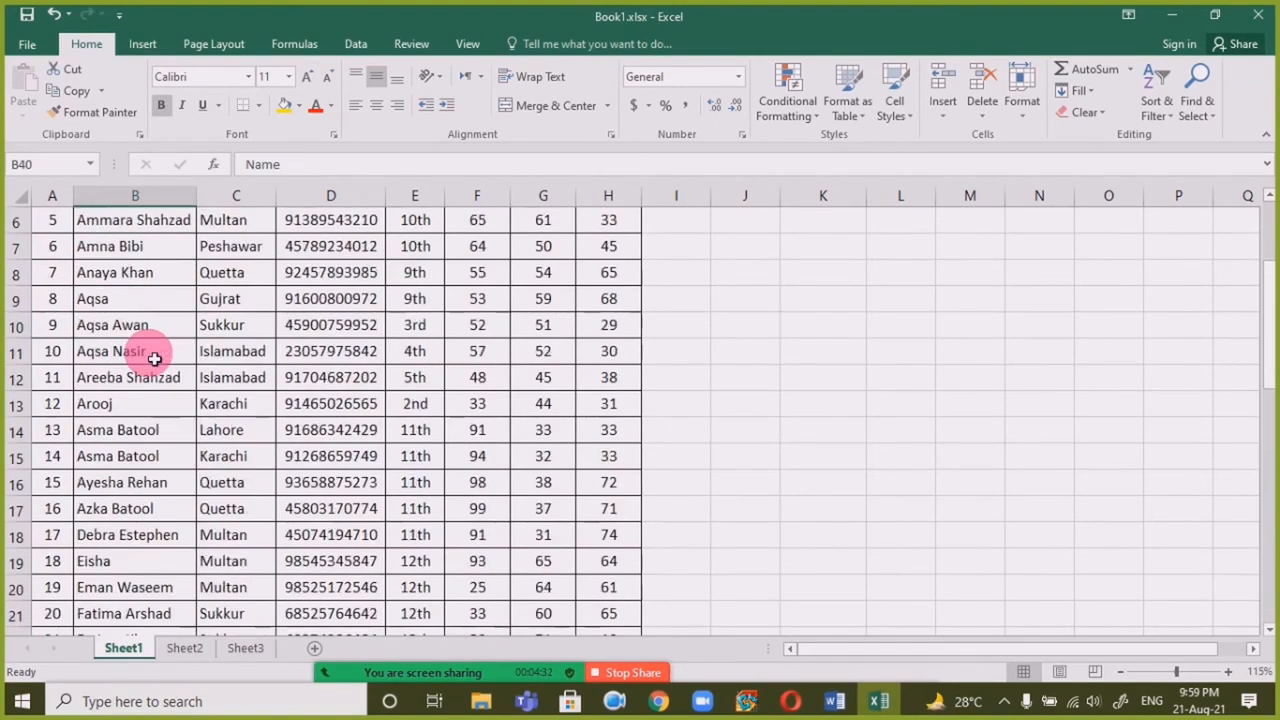
{"action": "scroll", "coordinate": [155, 358], "scroll_direction": "up", "scroll_amount": 2}
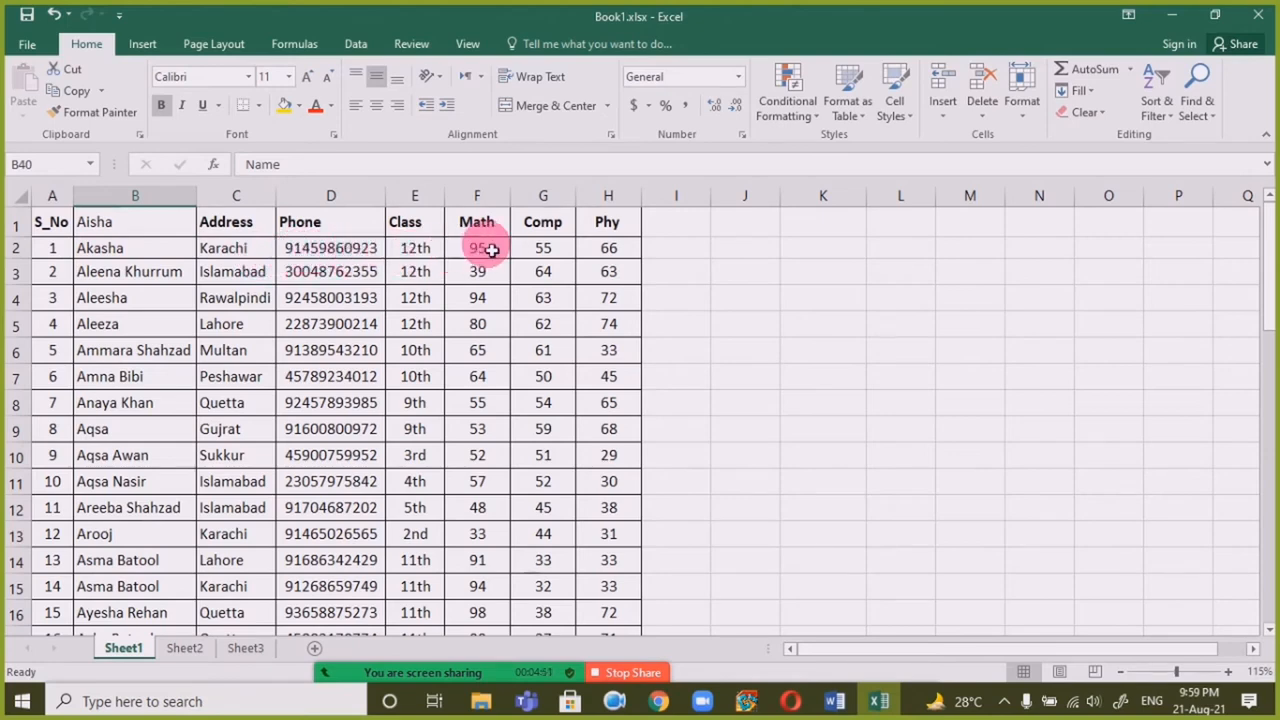
Step: Undo the Name column sort and select the table from Name to Phy including the headers, B1:H51
{"action": "key", "text": "ctrl+z"}
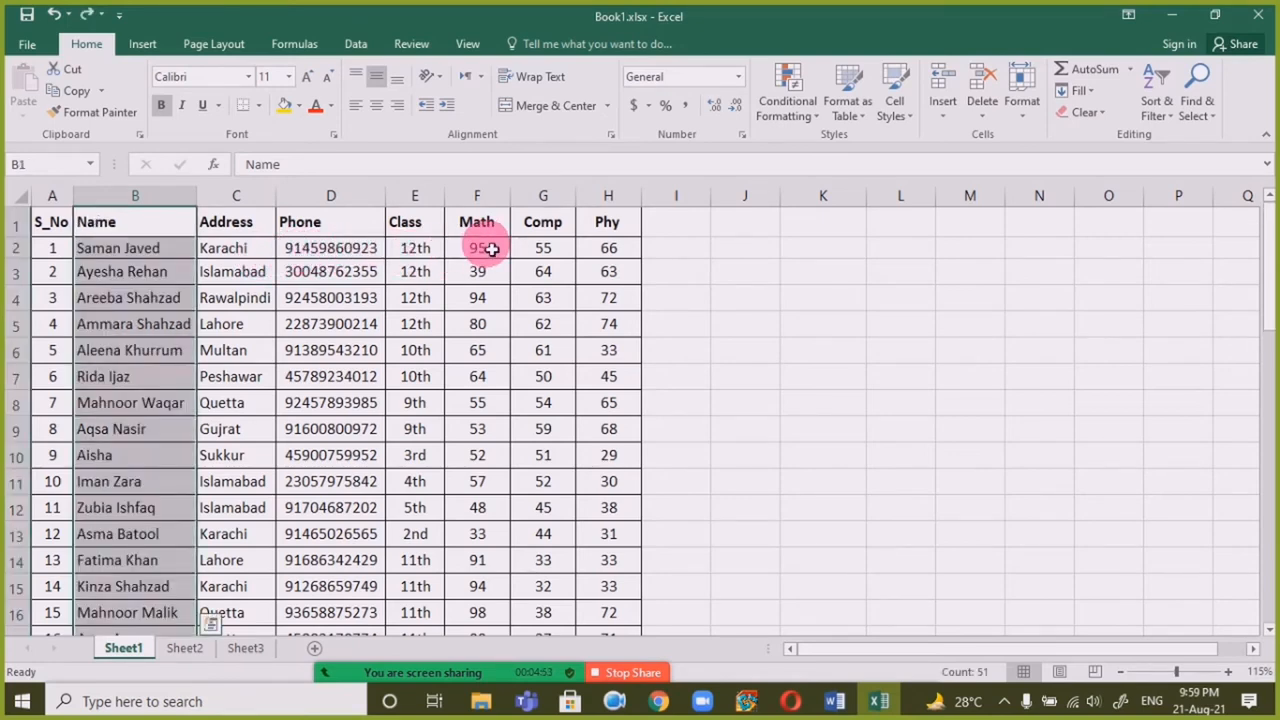
{"action": "left_click", "coordinate": [335, 296]}
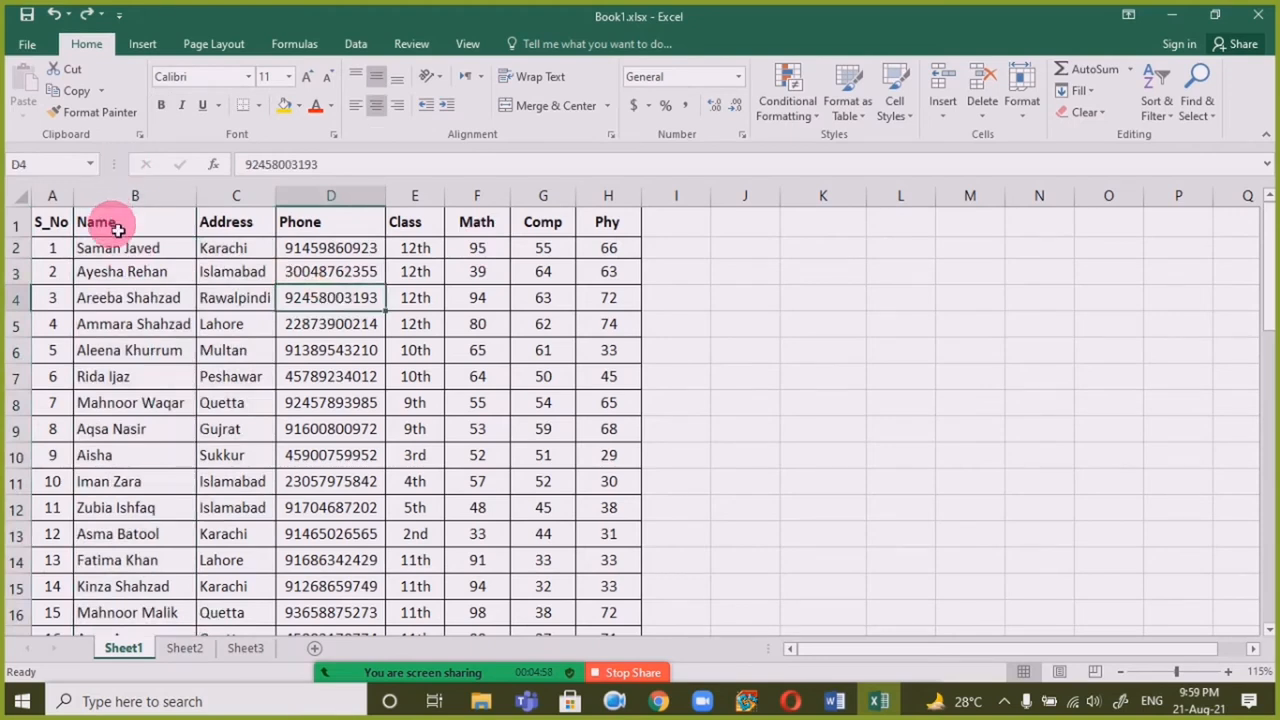
{"action": "left_click", "coordinate": [133, 256]}
{"action": "left_click_drag", "start_coordinate": [133, 256], "coordinate": [565, 249]}
{"action": "left_click_drag", "start_coordinate": [163, 227], "coordinate": [621, 221]}
{"action": "key", "text": "ctrl+shift+Down"}
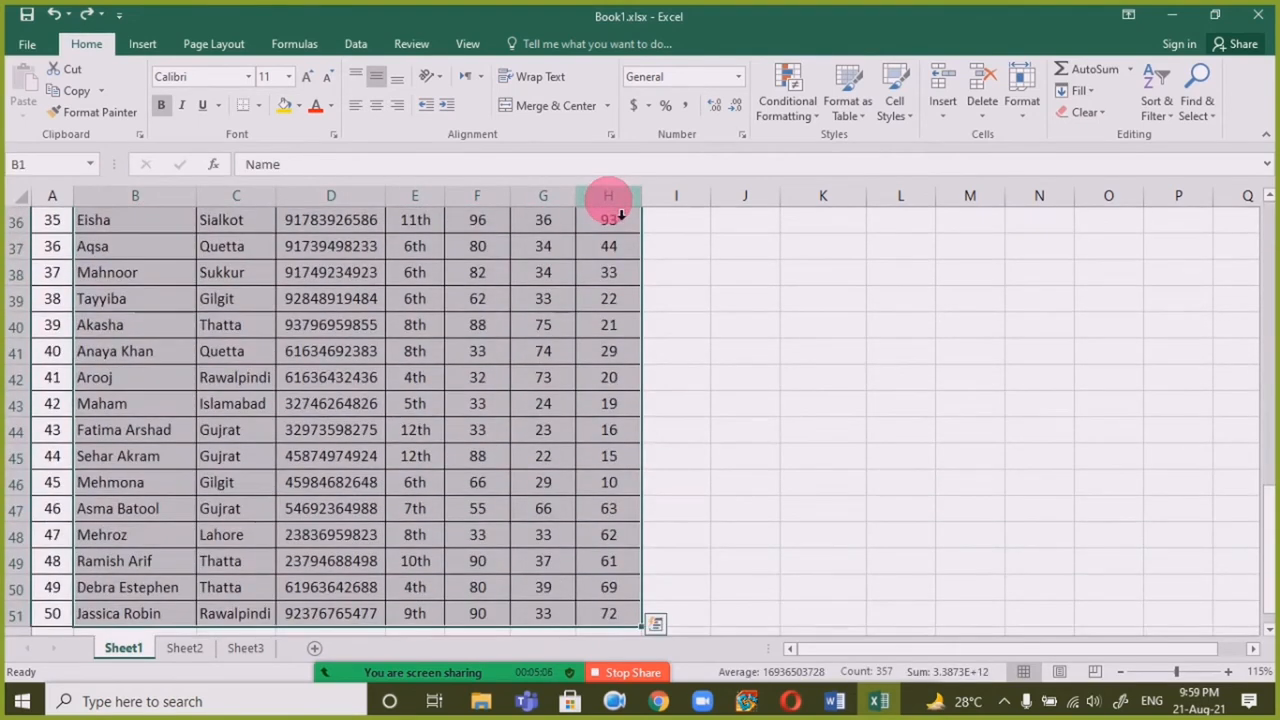
{"action": "scroll", "coordinate": [160, 268], "scroll_direction": "up", "scroll_amount": 12}
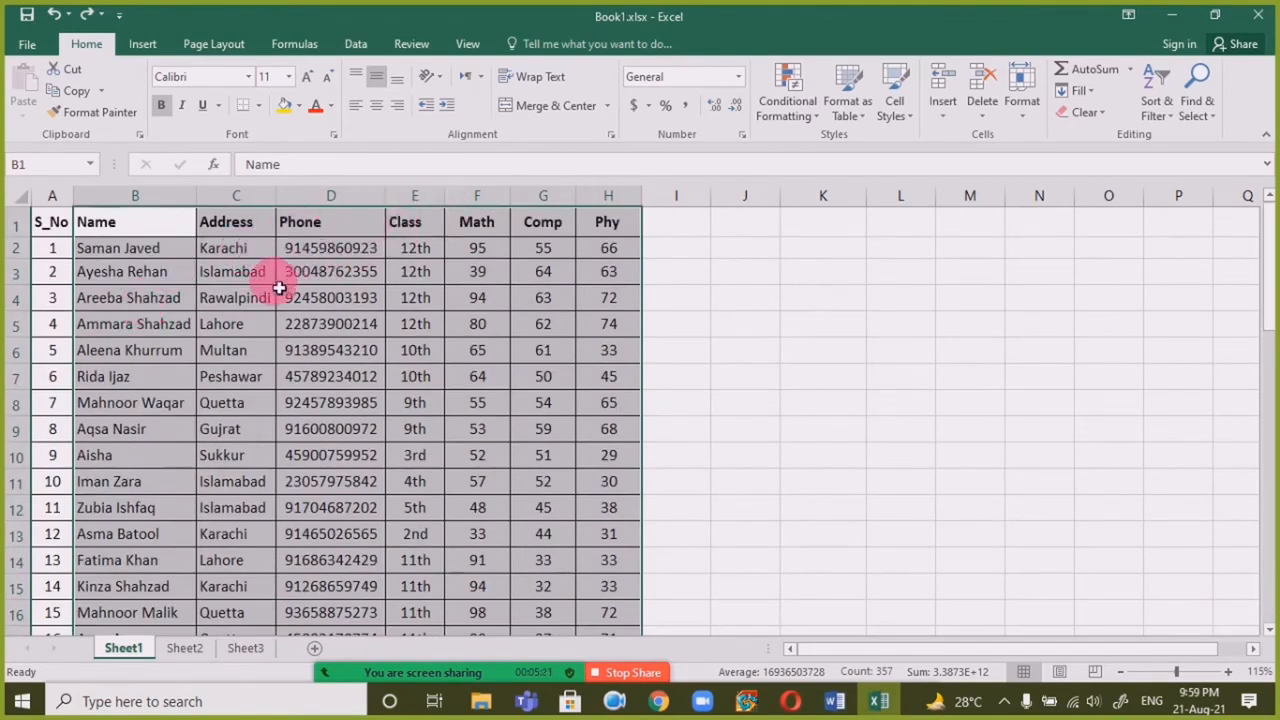
Step: Open the custom sort for the selected table, turn on the data headers option, and cancel without sorting
{"action": "left_click", "coordinate": [1156, 108]}
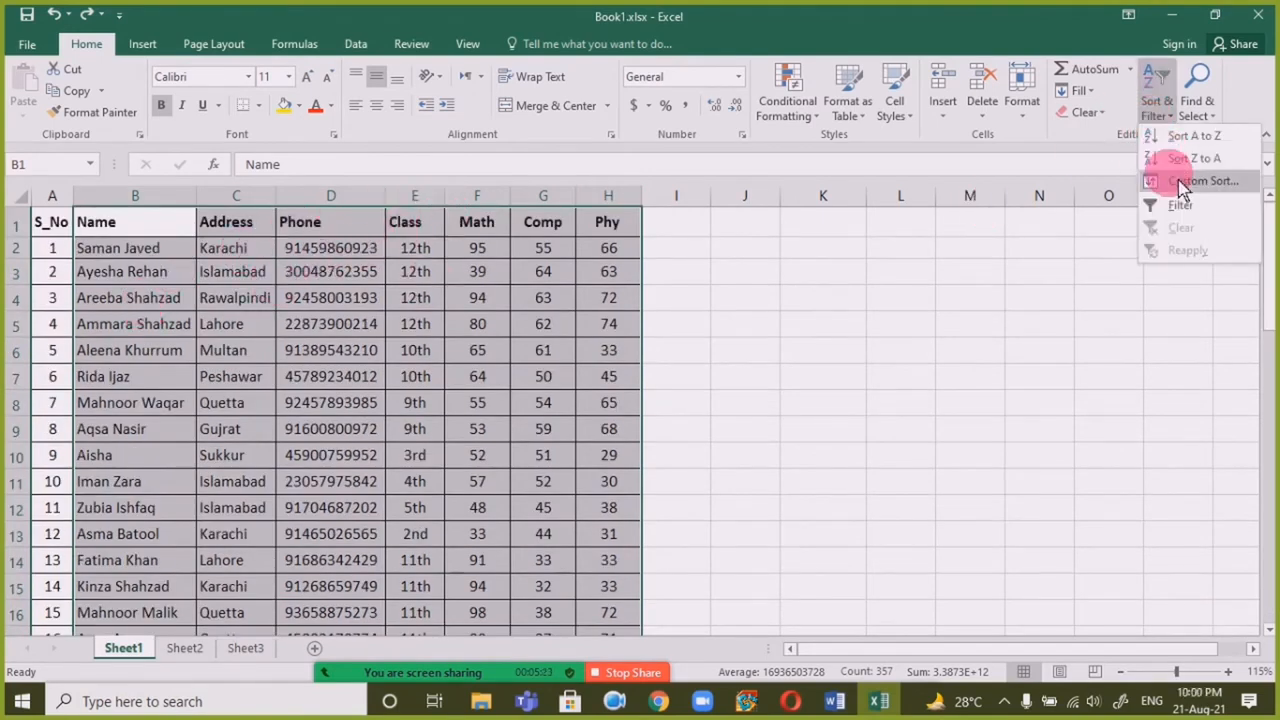
{"action": "left_click", "coordinate": [112, 335]}
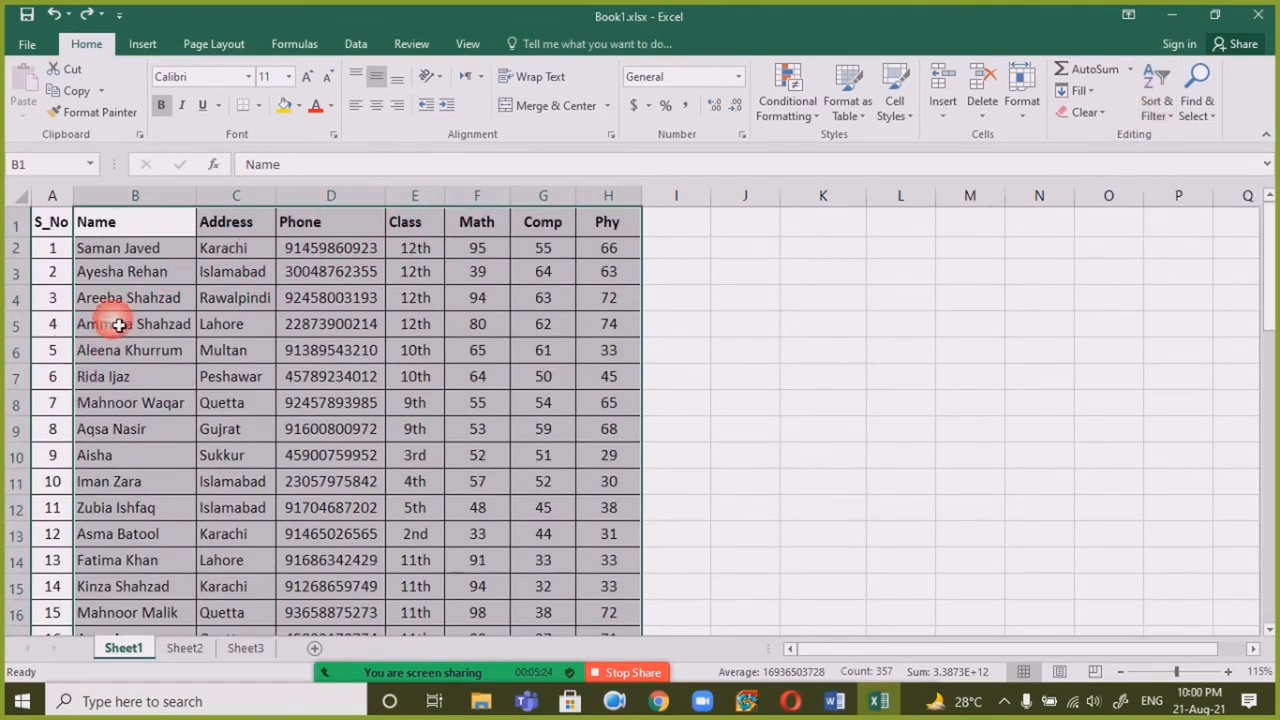
{"action": "left_click", "coordinate": [1156, 108]}
{"action": "left_click", "coordinate": [1190, 183]}
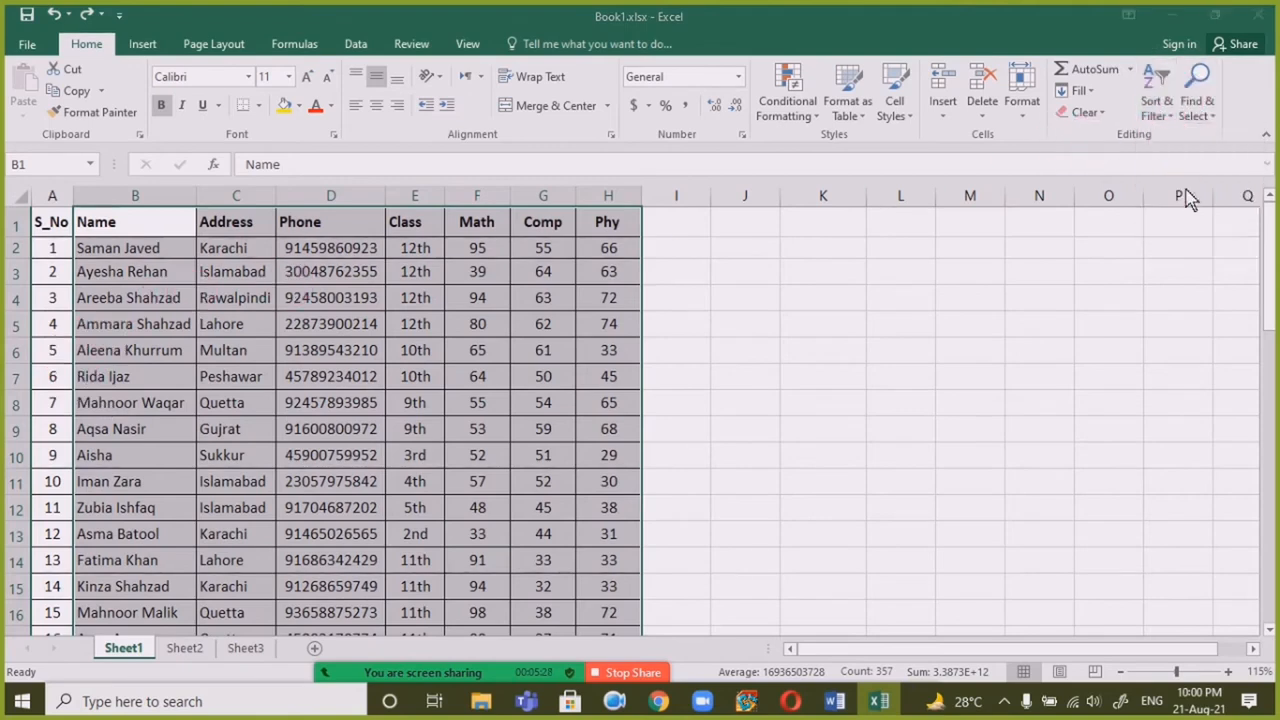
{"action": "left_click_drag", "start_coordinate": [849, 257], "coordinate": [921, 177]}
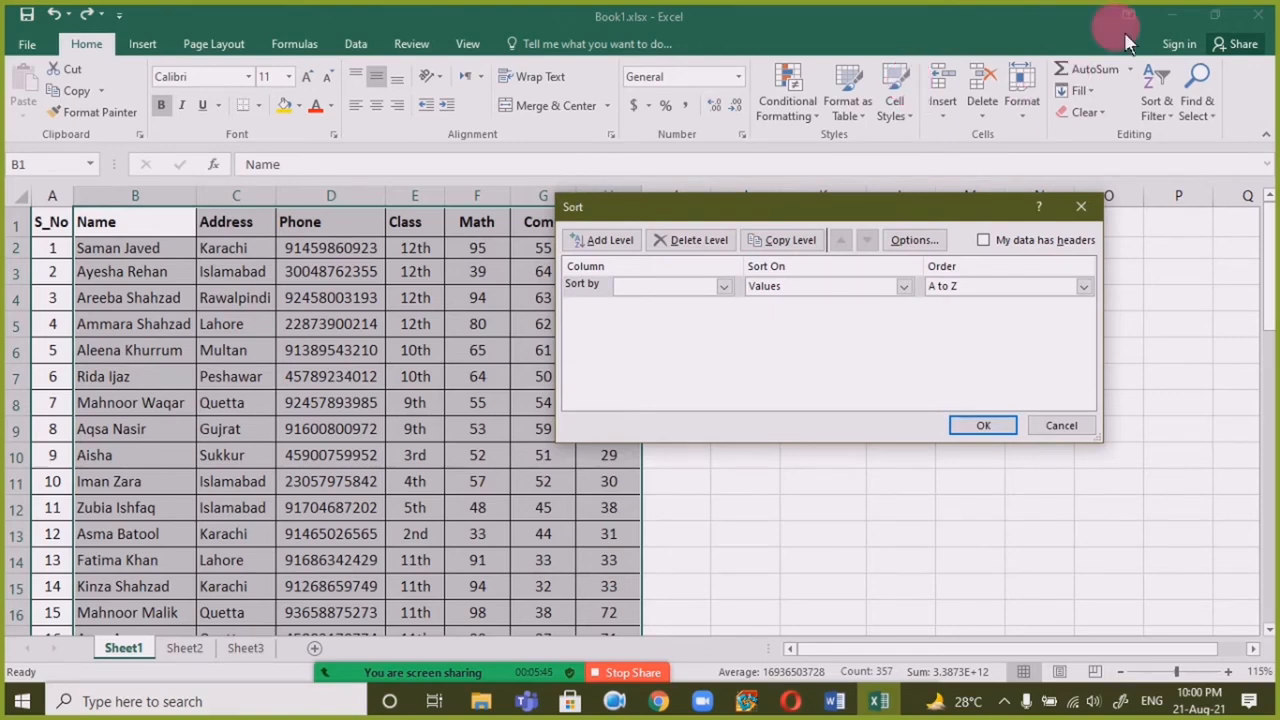
{"action": "left_click_drag", "start_coordinate": [980, 208], "coordinate": [877, 227]}
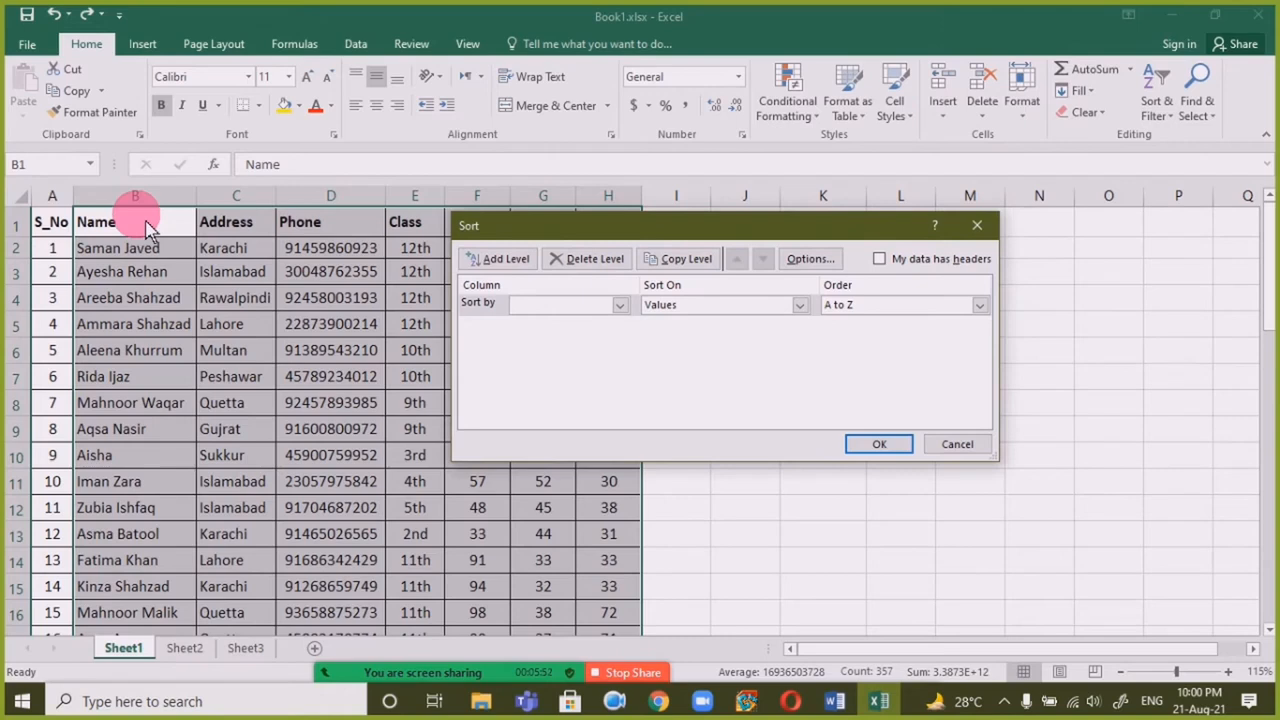
{"action": "left_click", "coordinate": [895, 266]}
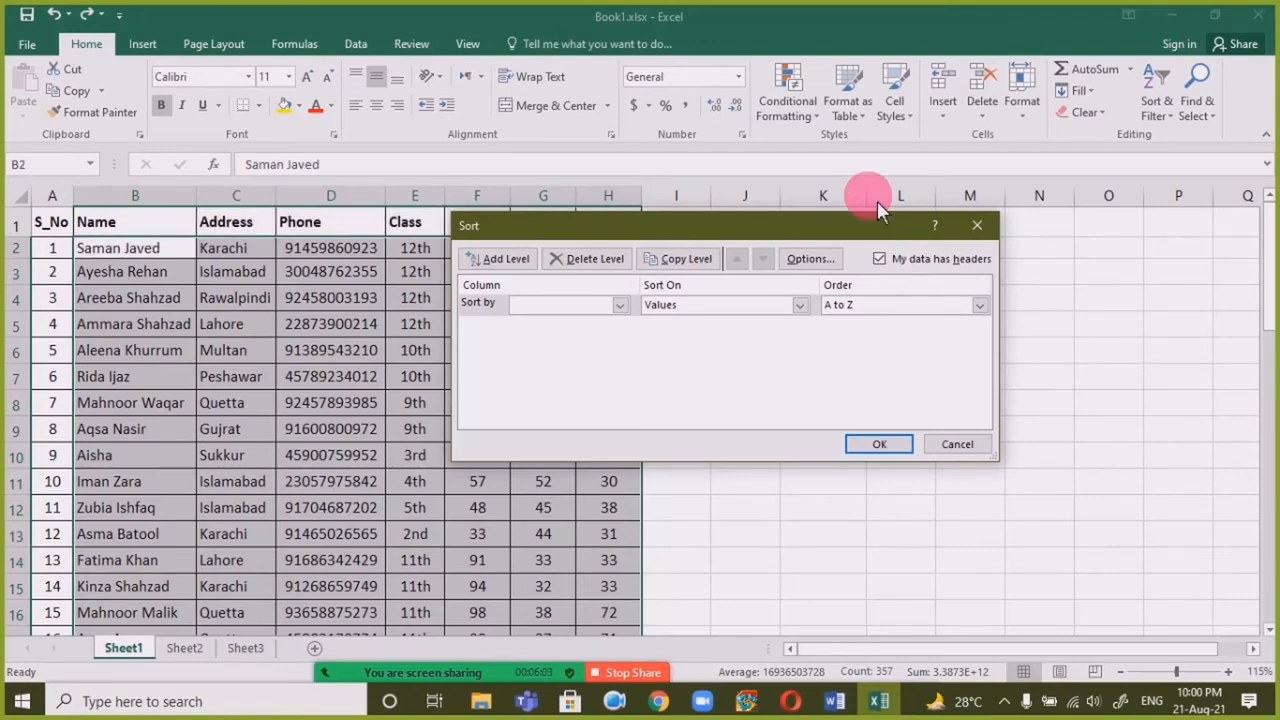
{"action": "left_click", "coordinate": [952, 446]}
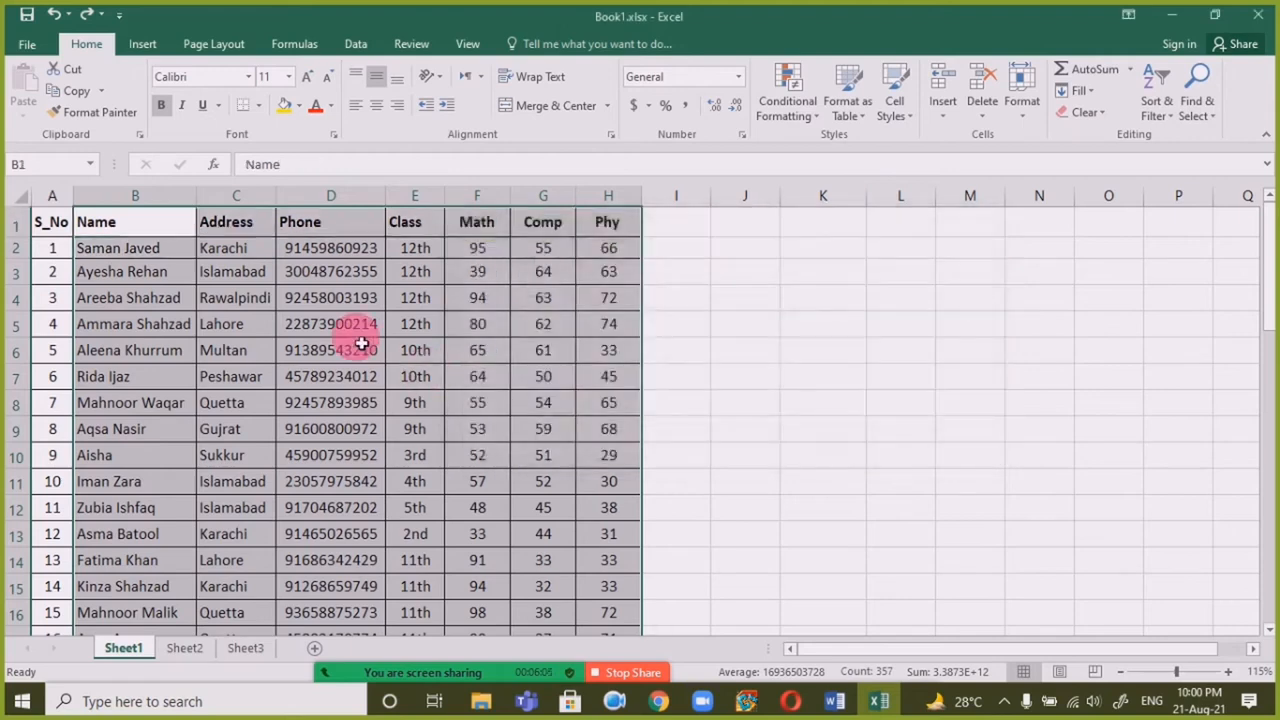
Step: Select the student data without the header row, B2:H51, and open the custom sort settings
{"action": "left_click", "coordinate": [112, 273]}
{"action": "left_click_drag", "start_coordinate": [140, 250], "coordinate": [606, 586]}
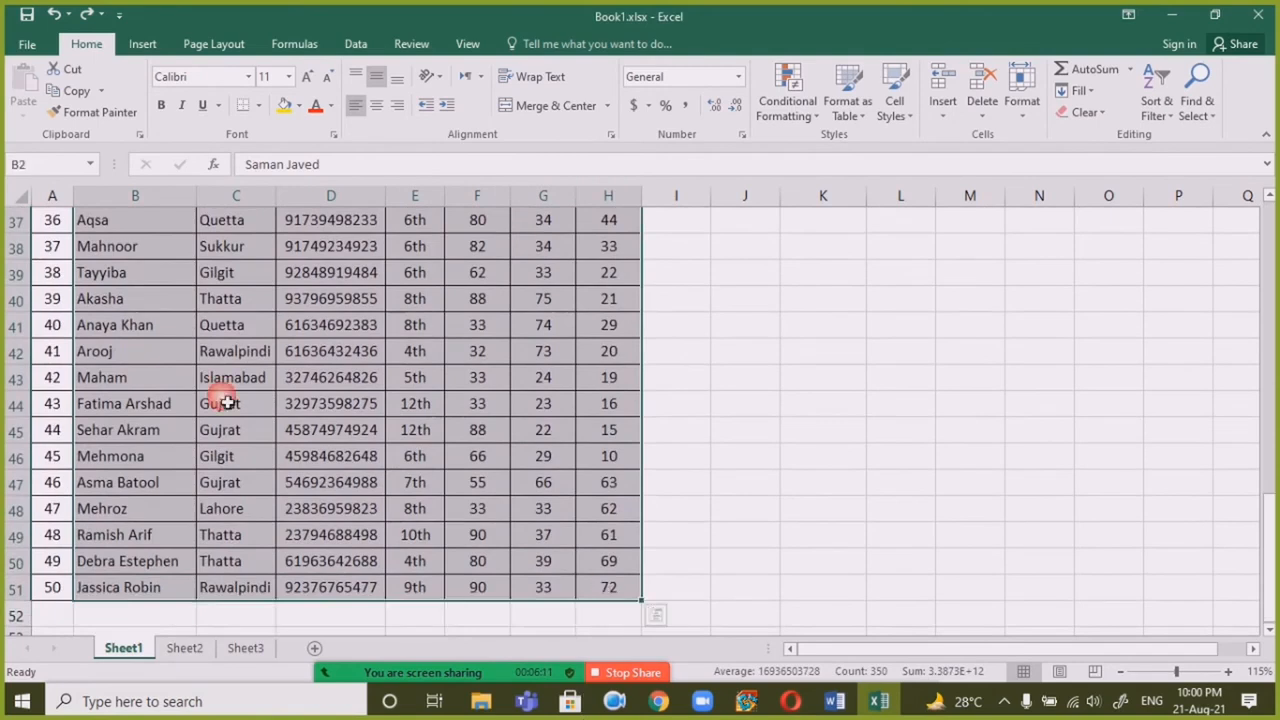
{"action": "scroll", "coordinate": [209, 391], "scroll_direction": "up", "scroll_amount": 12}
{"action": "scroll", "coordinate": [191, 393], "scroll_direction": "up", "scroll_amount": 1}
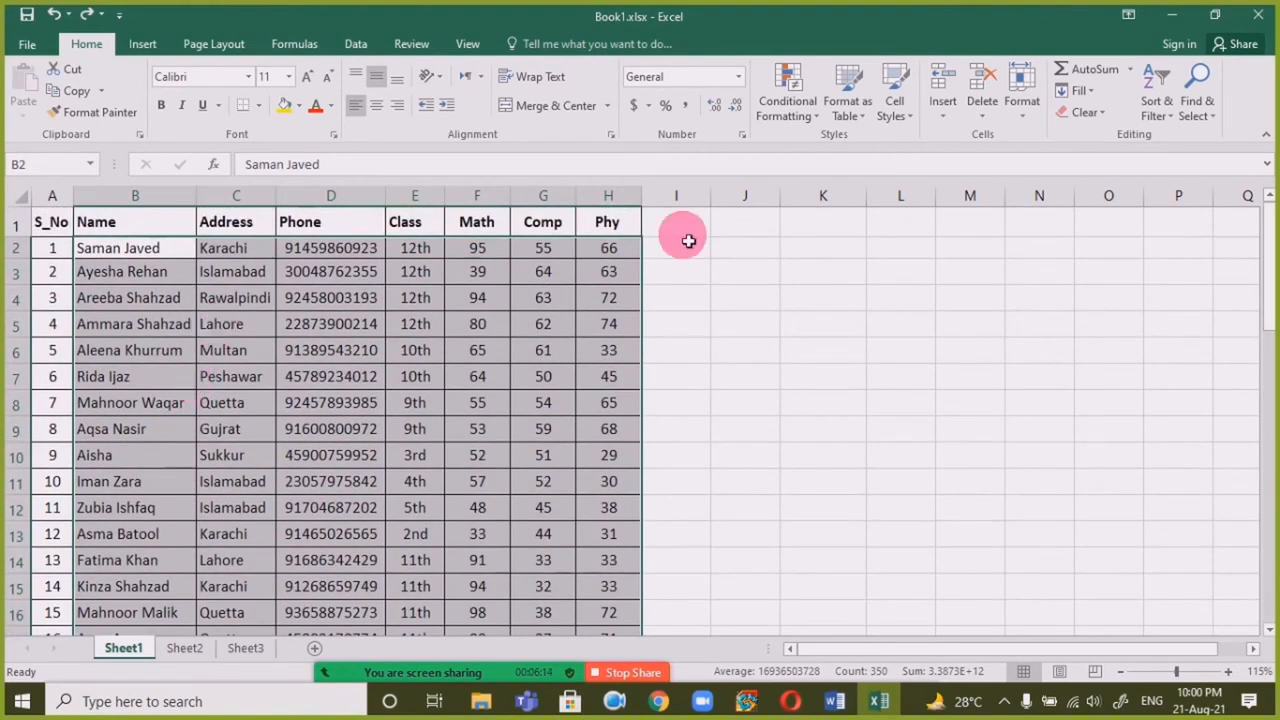
{"action": "left_click", "coordinate": [1155, 100]}
{"action": "left_click", "coordinate": [1172, 178]}
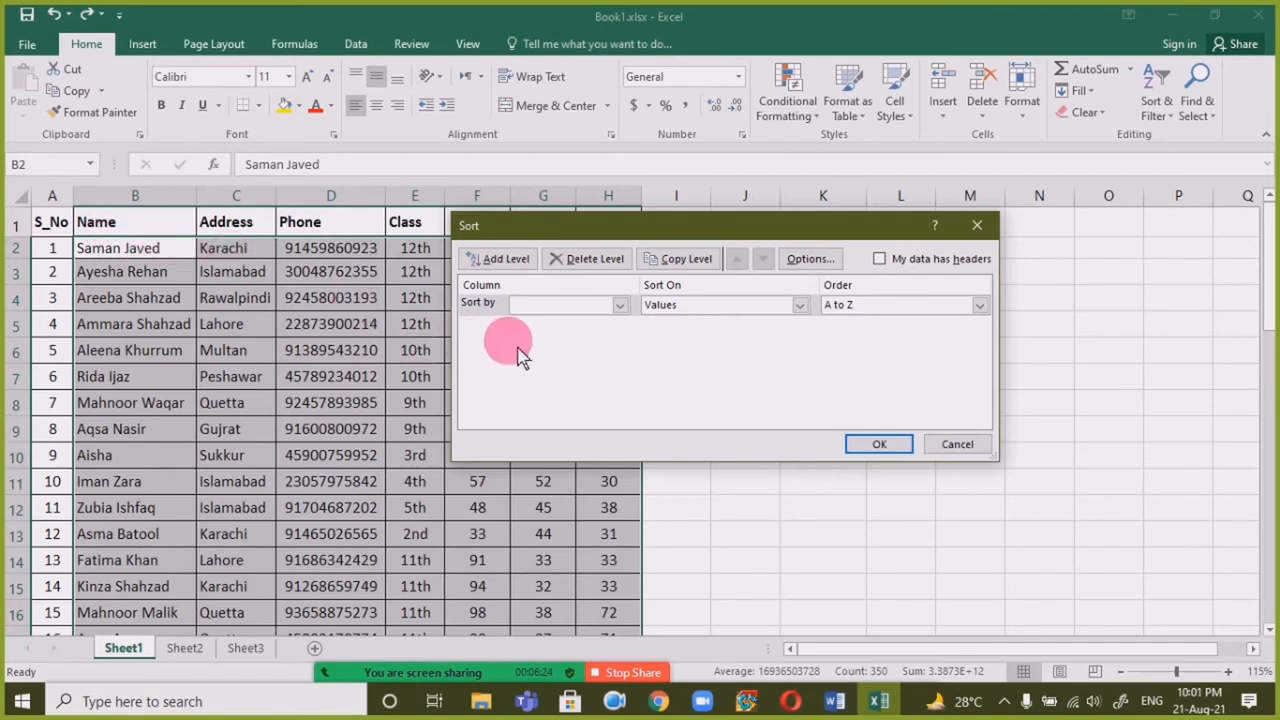
Step: Check the sort-by column choices for the headerless selection and close the settings without sorting
{"action": "left_click", "coordinate": [563, 306]}
{"action": "left_click", "coordinate": [587, 314]}
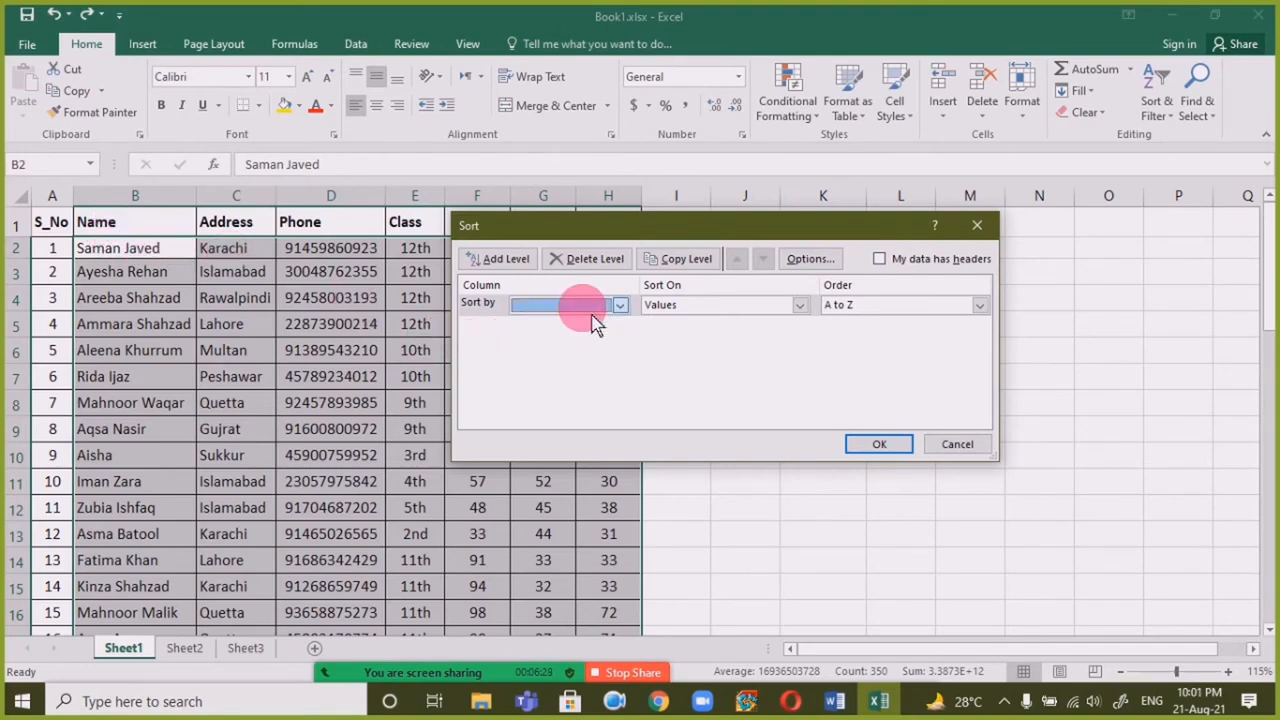
{"action": "left_click", "coordinate": [981, 449]}
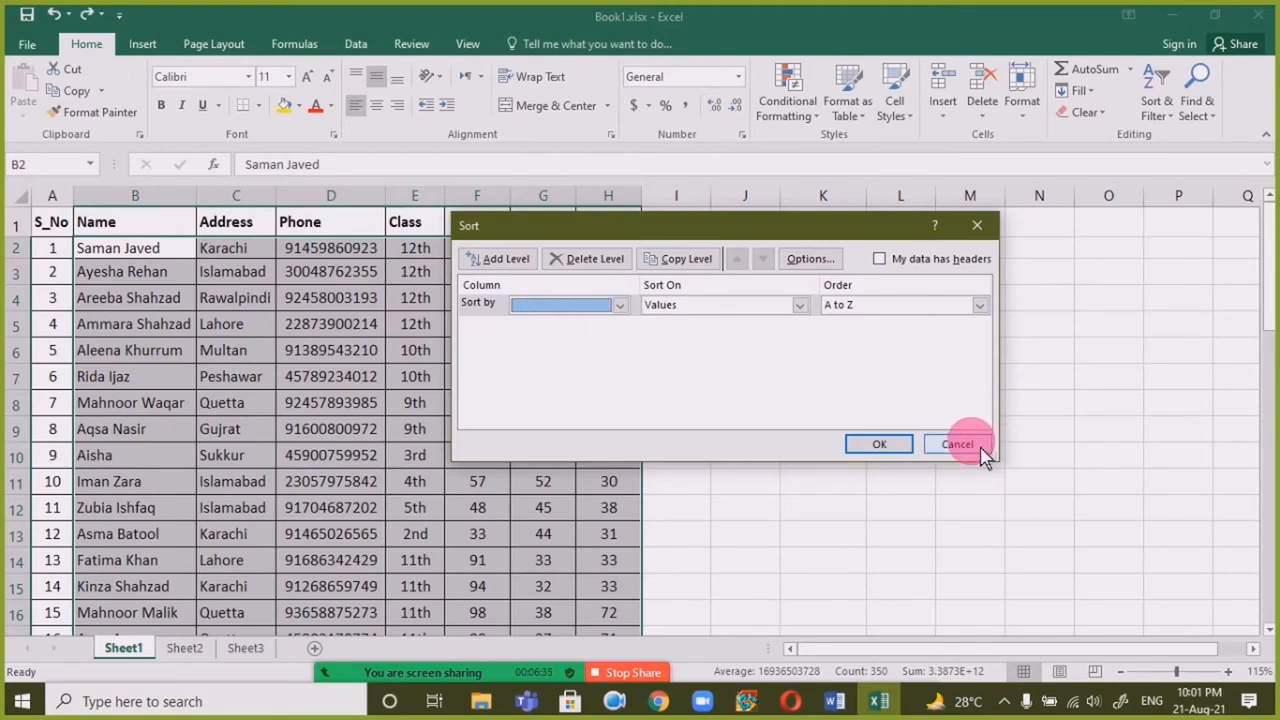
{"action": "left_click", "coordinate": [981, 449]}
{"action": "left_click", "coordinate": [220, 274]}
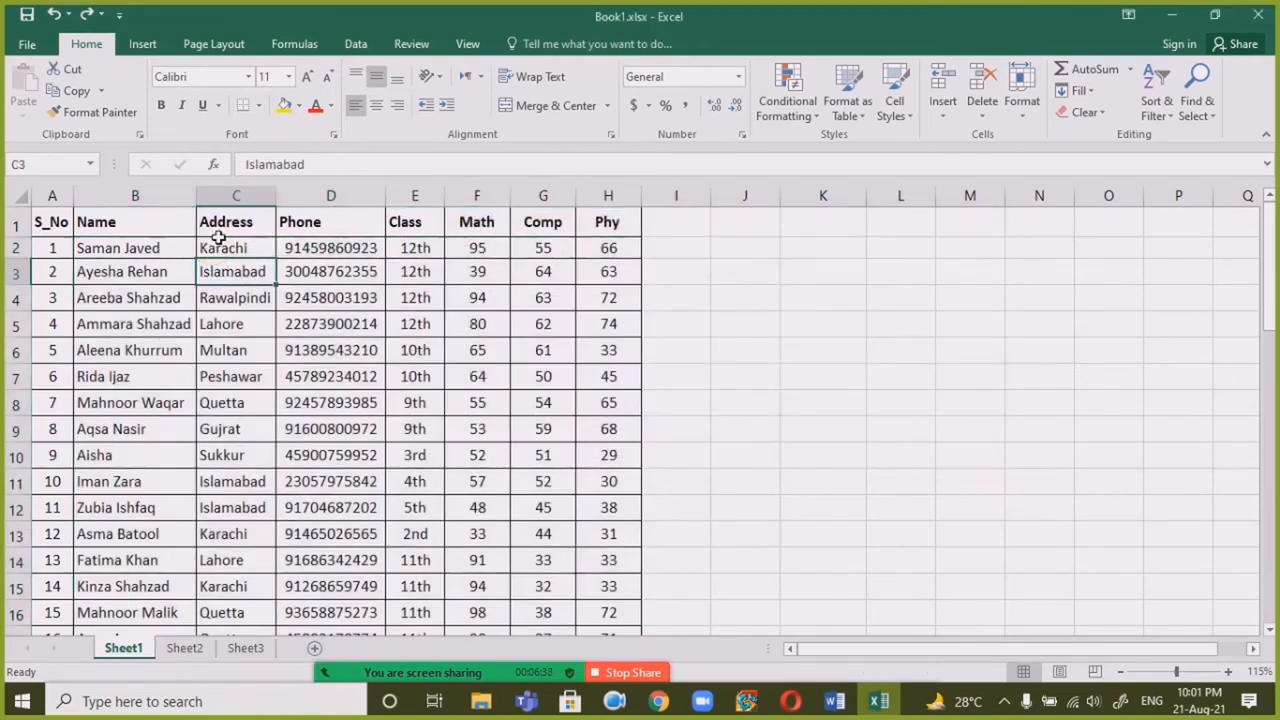
Step: Select the student table with headers, B1:H51, open its custom sort with the data headers option on, and check the column choices
{"action": "left_click_drag", "start_coordinate": [142, 228], "coordinate": [617, 574]}
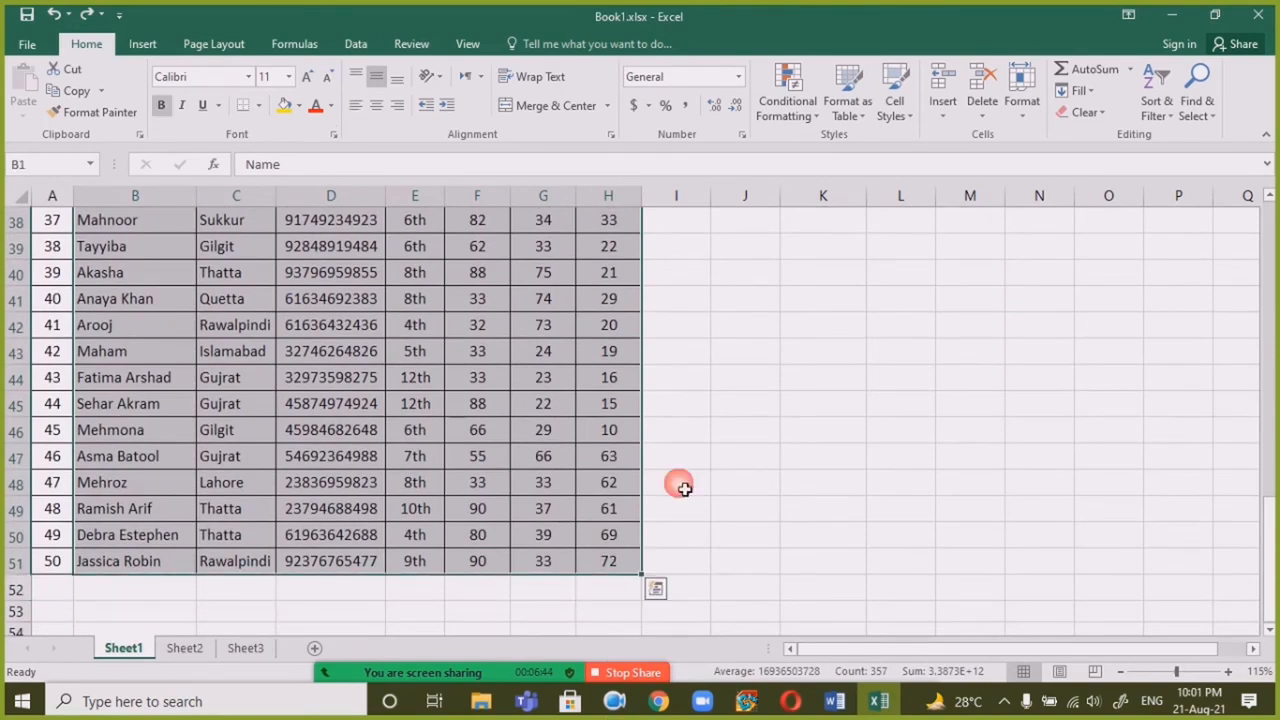
{"action": "left_click", "coordinate": [1156, 108]}
{"action": "left_click", "coordinate": [1180, 181]}
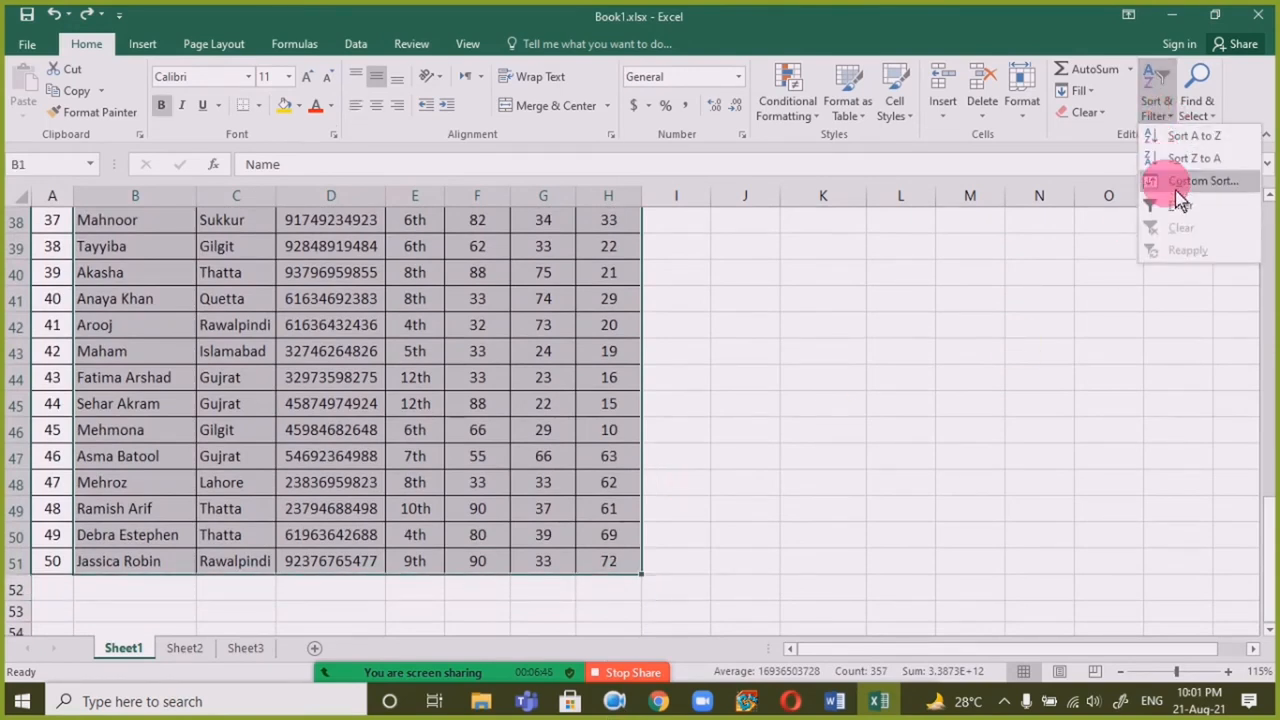
{"action": "left_click", "coordinate": [882, 258]}
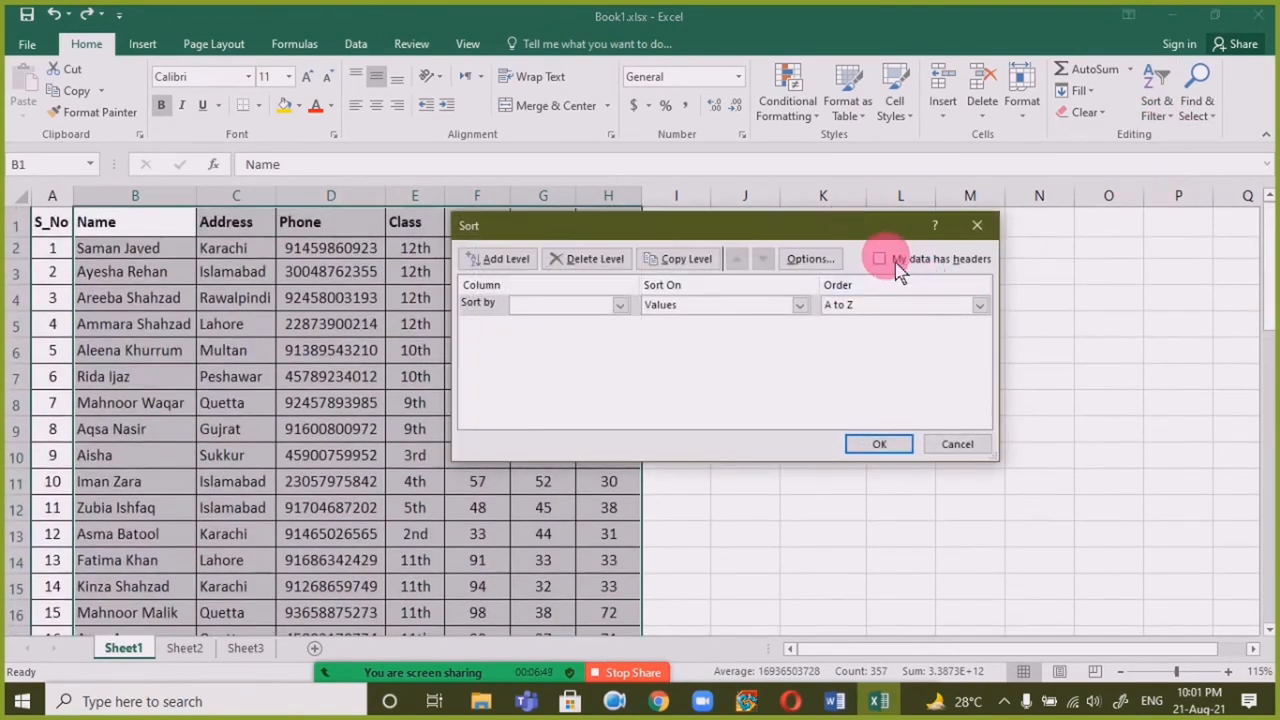
{"action": "left_click", "coordinate": [619, 305]}
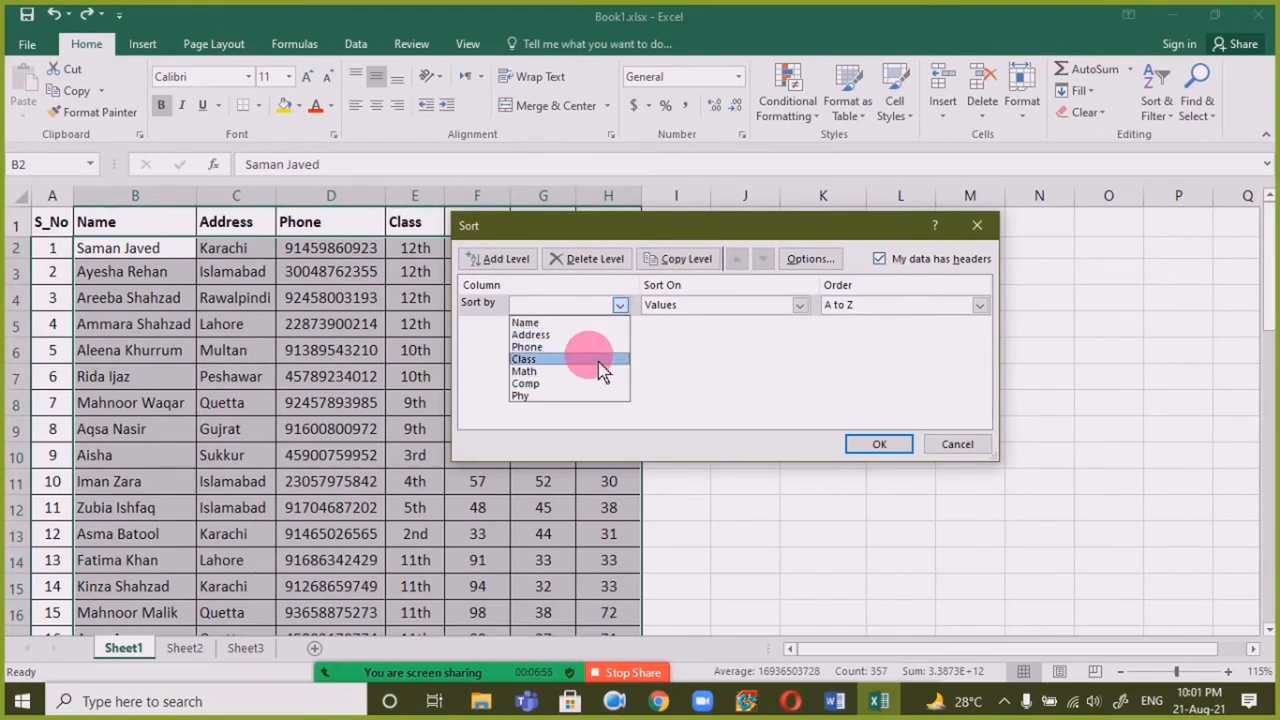
{"action": "left_click", "coordinate": [646, 240]}
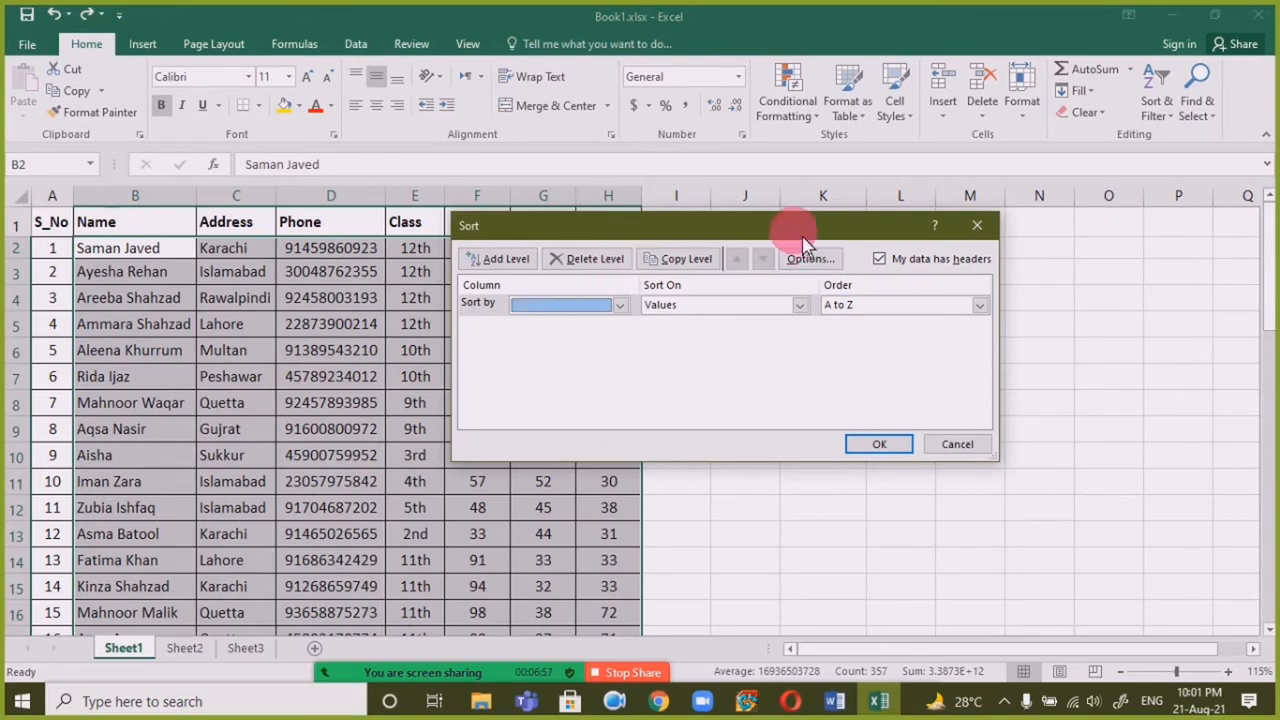
Step: Sort the selected student table by Name values in Z to A order and review the reordered rows
{"action": "left_click_drag", "start_coordinate": [795, 228], "coordinate": [1060, 194]}
{"action": "left_click", "coordinate": [805, 268]}
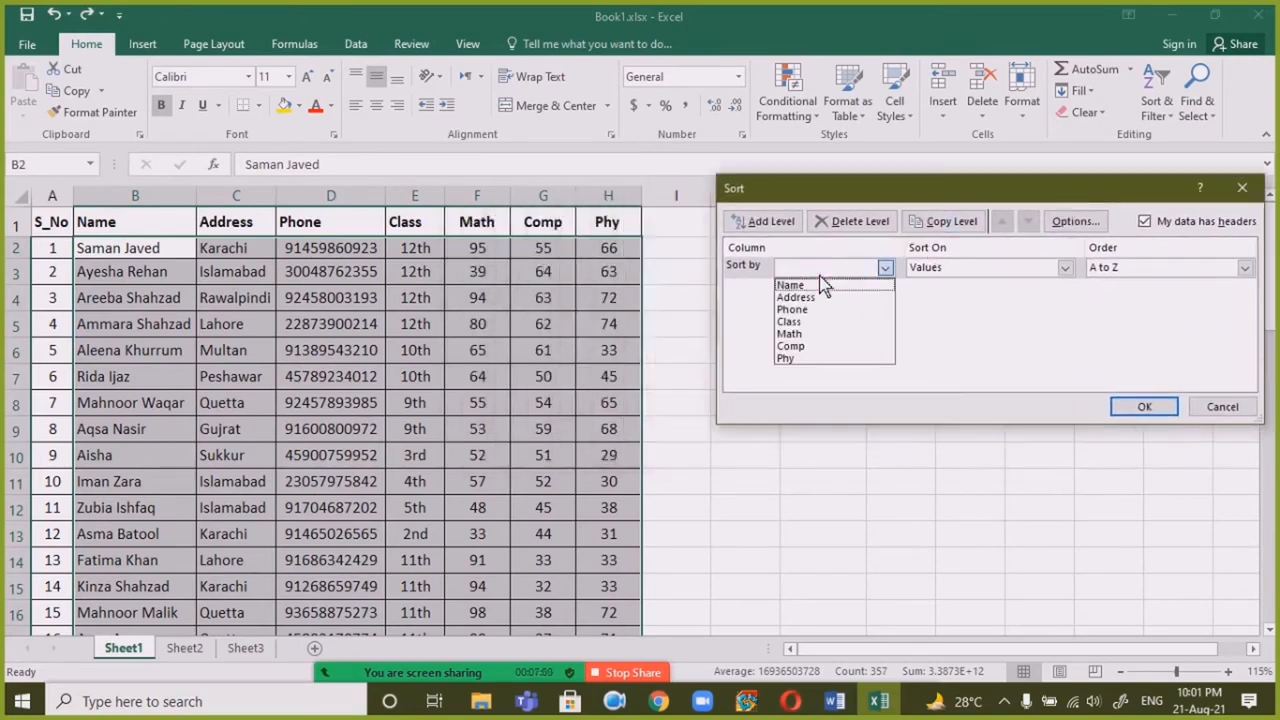
{"action": "left_click", "coordinate": [817, 284]}
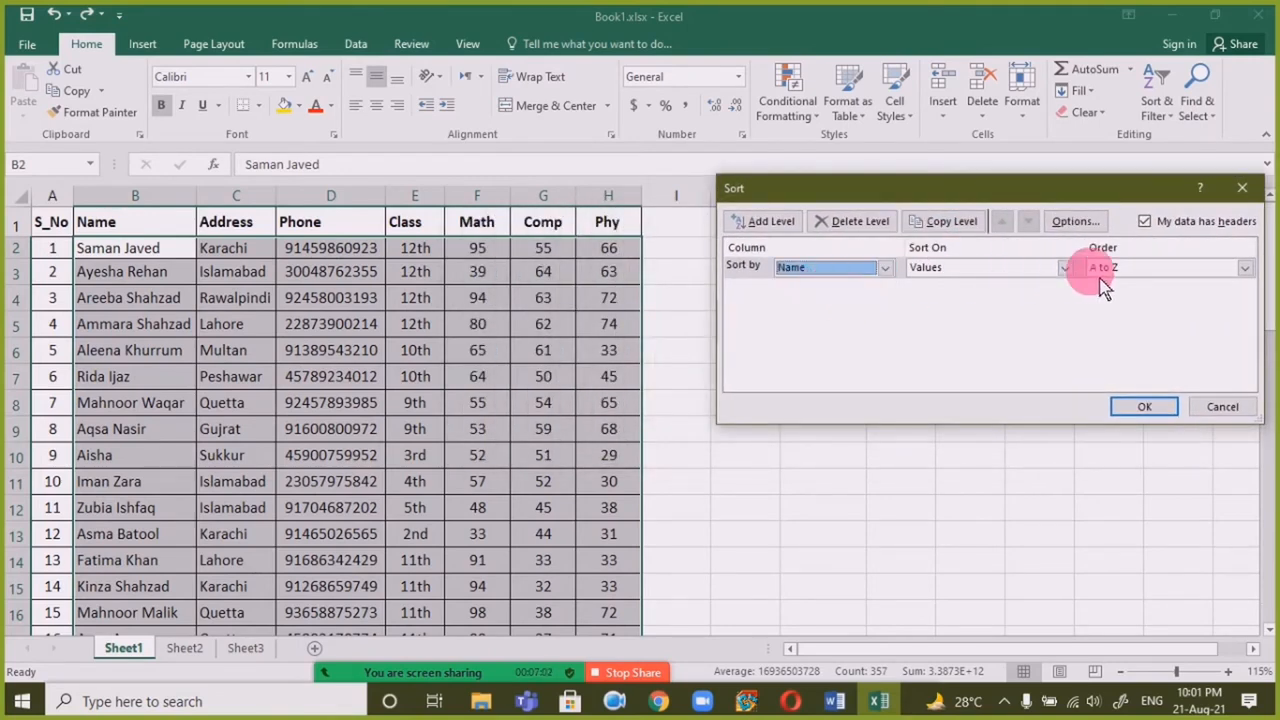
{"action": "left_click", "coordinate": [1165, 270]}
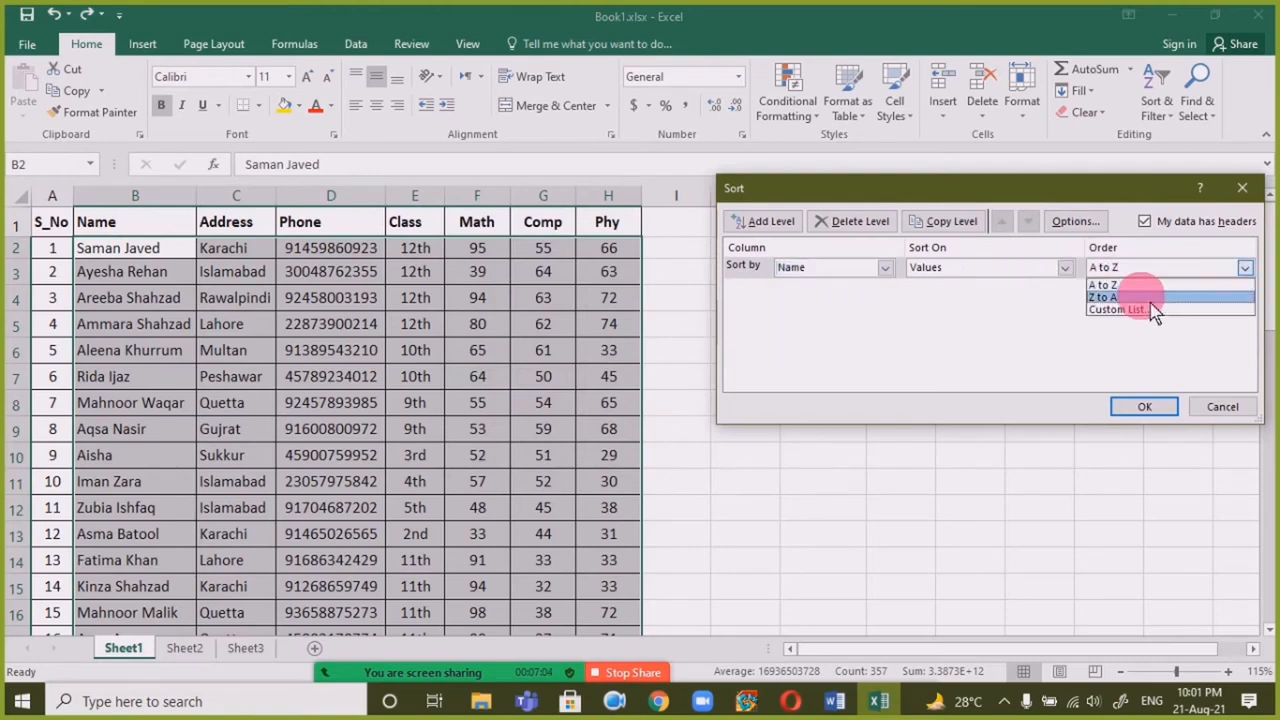
{"action": "left_click", "coordinate": [1148, 296]}
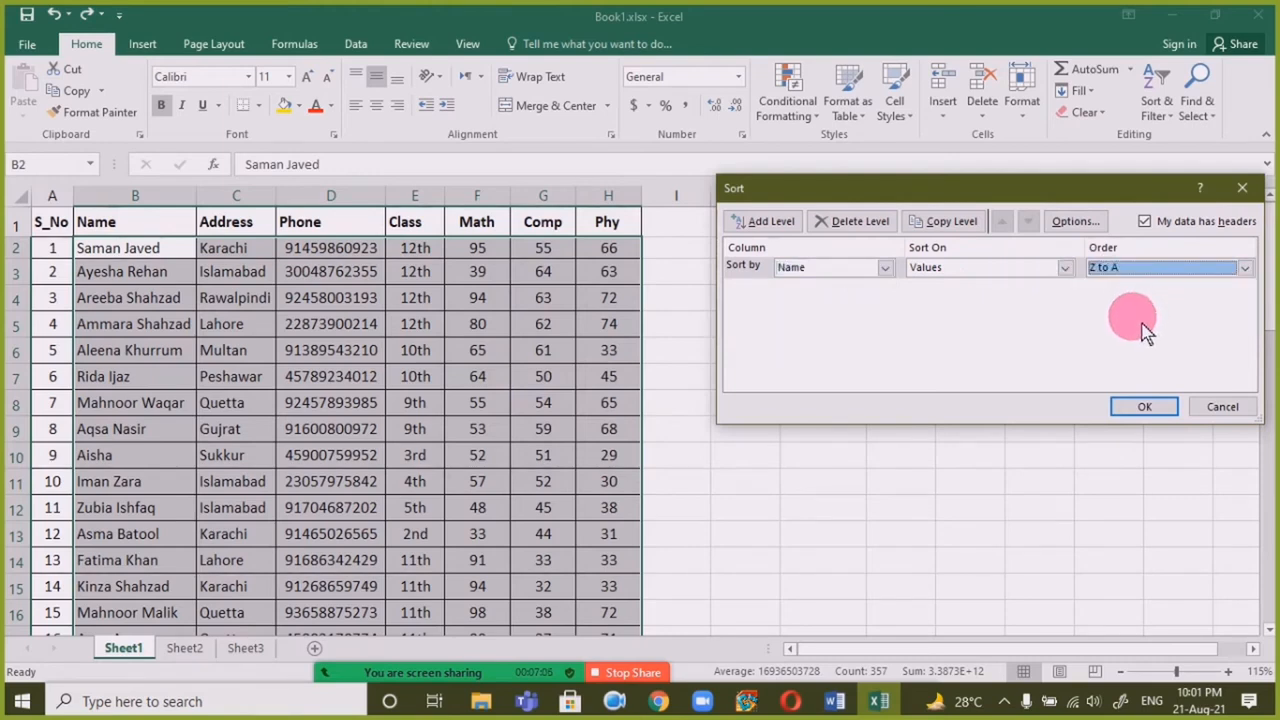
{"action": "left_click", "coordinate": [1160, 408]}
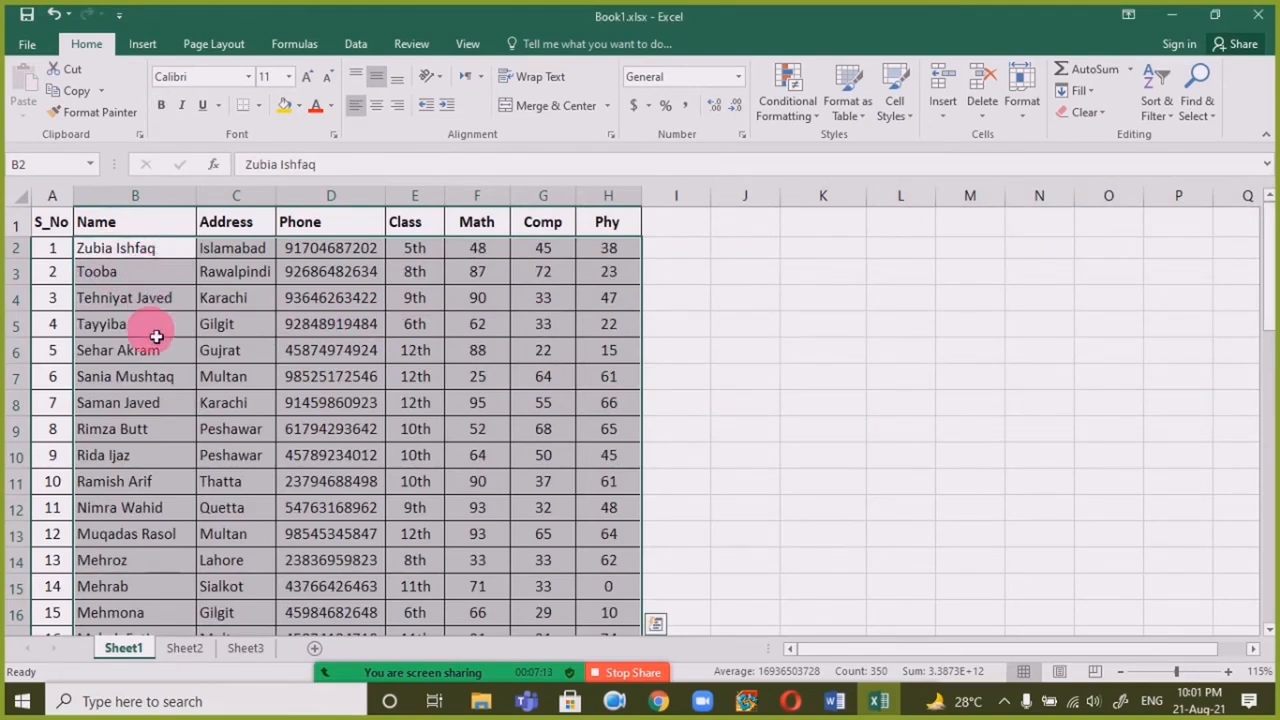
{"action": "scroll", "coordinate": [175, 438], "scroll_direction": "down", "scroll_amount": 13}
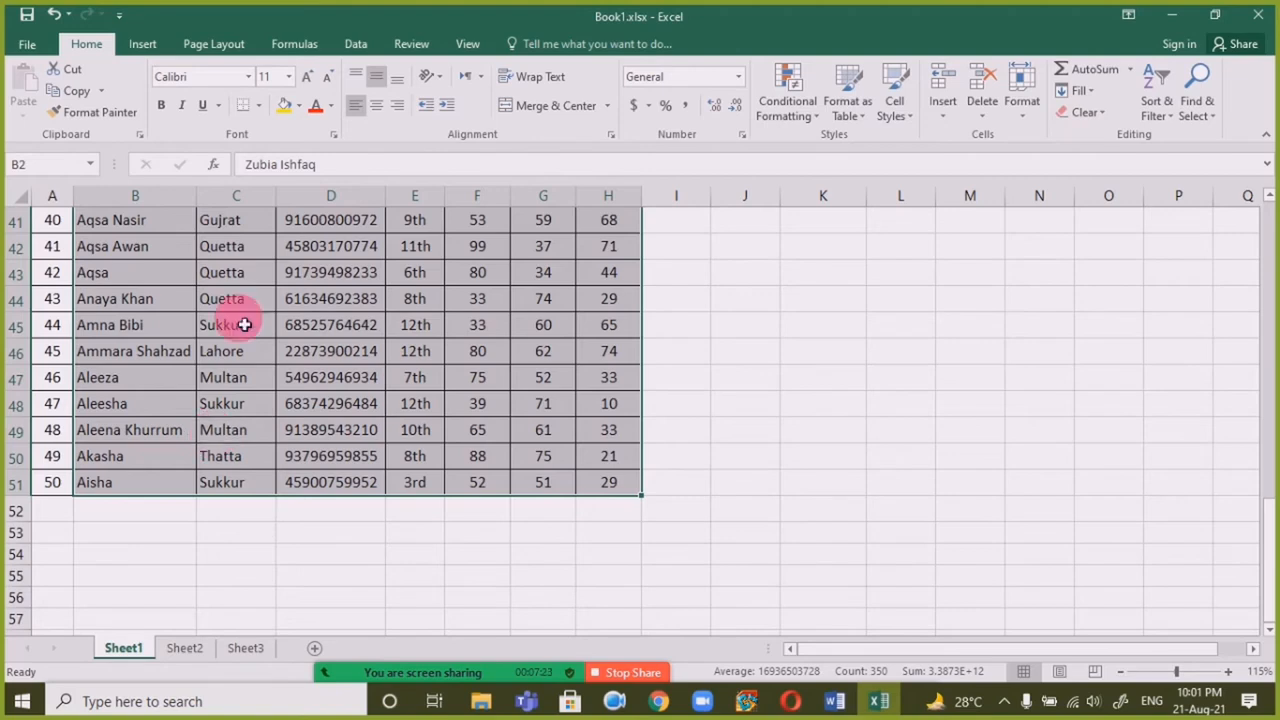
{"action": "scroll", "coordinate": [160, 470], "scroll_direction": "up", "scroll_amount": 13}
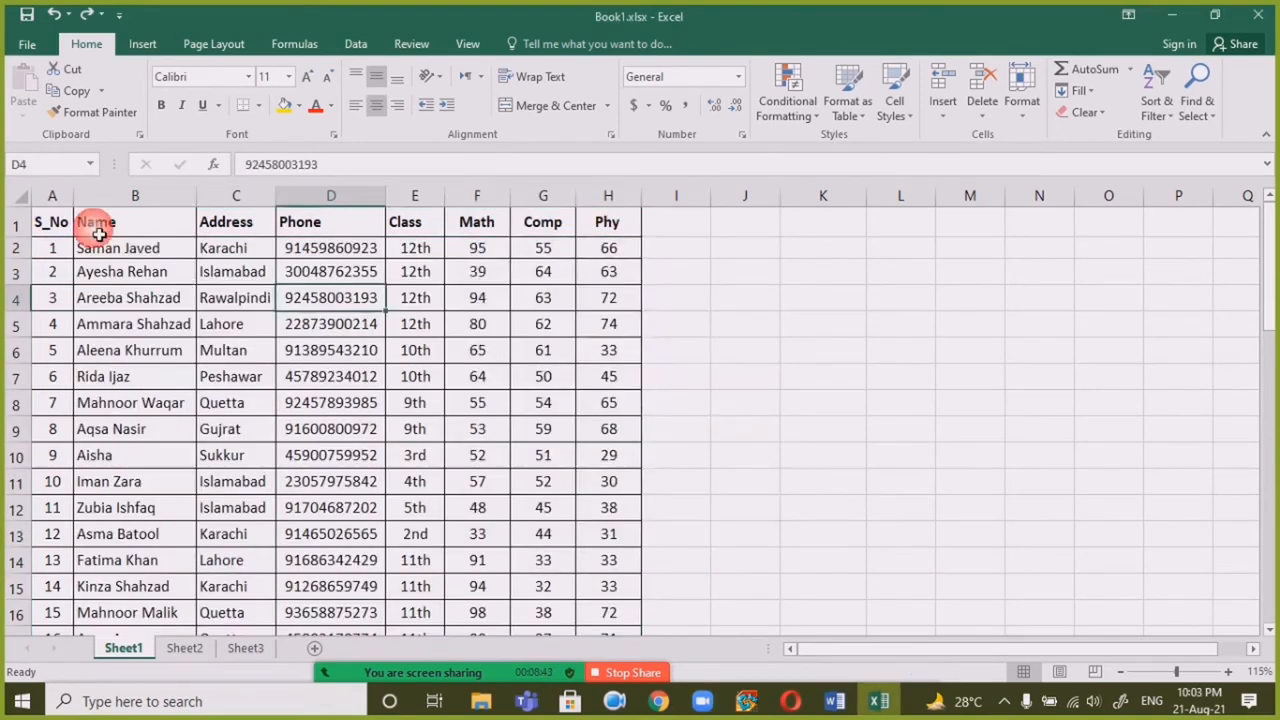
{"action": "left_click", "coordinate": [80, 222]}
{"action": "left_click_drag", "start_coordinate": [55, 222], "coordinate": [620, 569]}
{"action": "scroll", "coordinate": [405, 482], "scroll_direction": "up", "scroll_amount": 13}
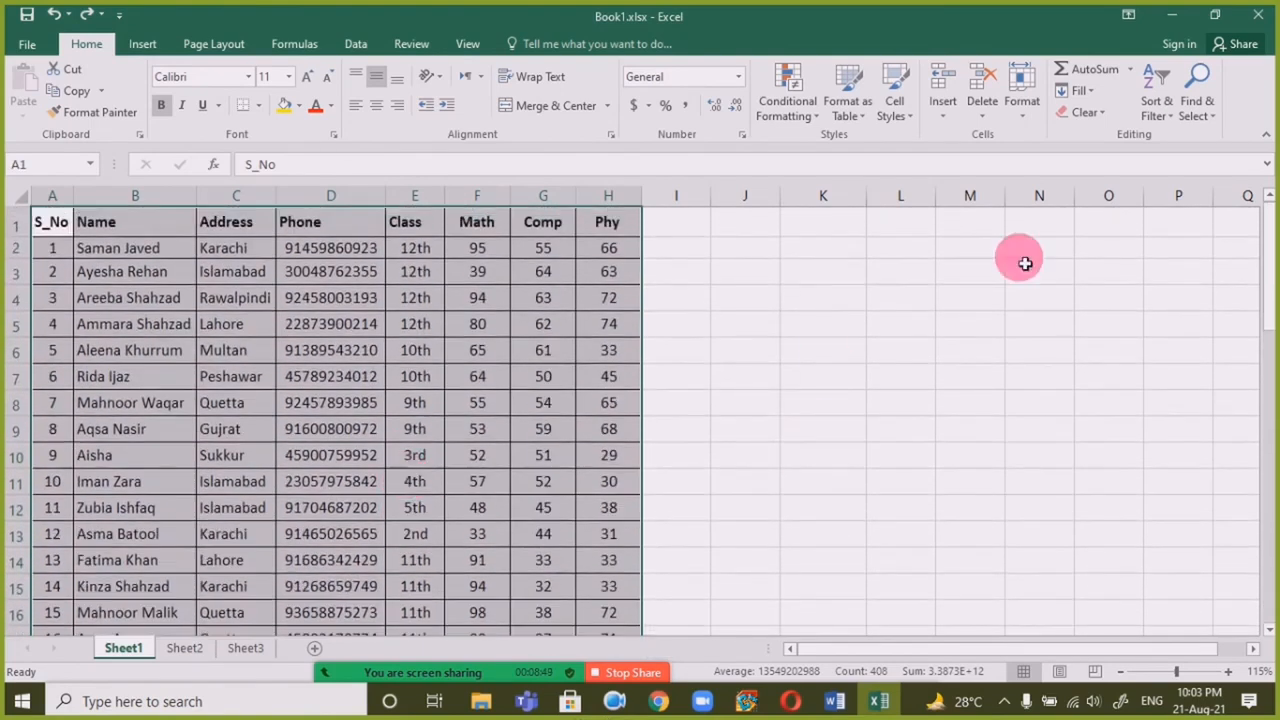
{"action": "left_click", "coordinate": [1155, 105]}
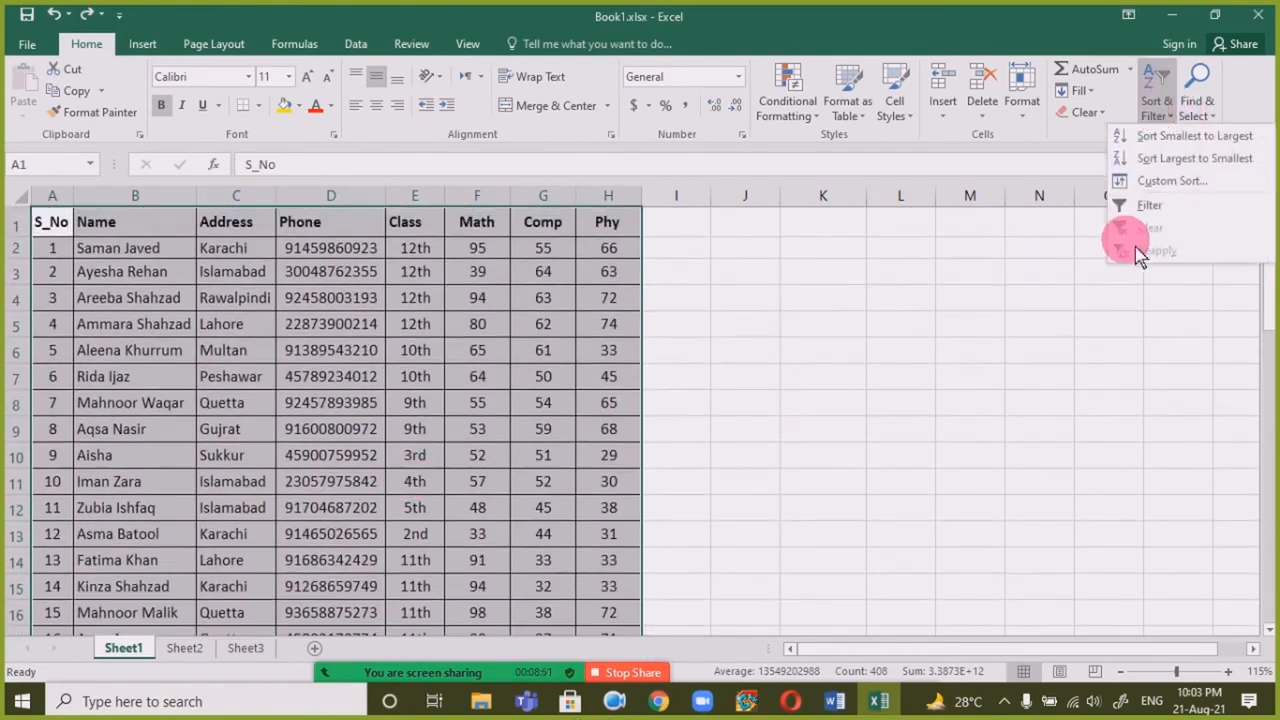
{"action": "left_click", "coordinate": [1175, 182]}
{"action": "left_click", "coordinate": [822, 268]}
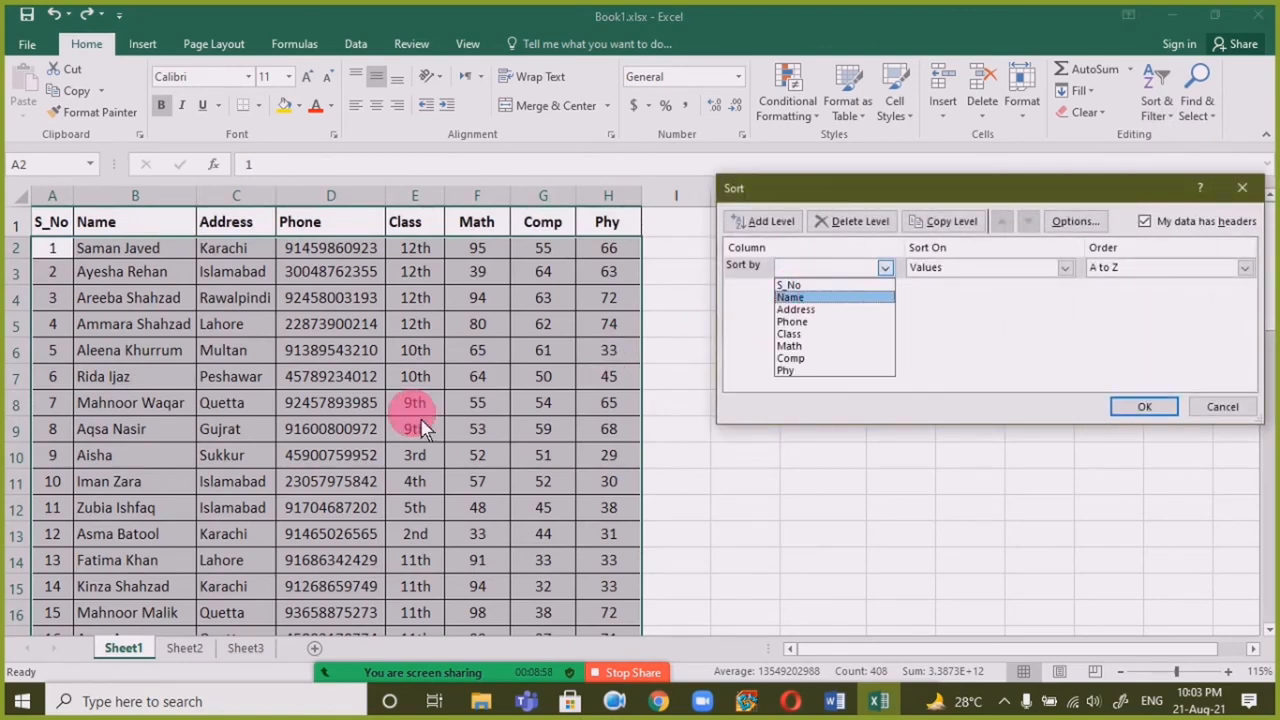
{"action": "key", "text": "Escape"}
Step: Select the student table from Name to Phy including the header row, B1:H51, leaving out the S_No column
{"action": "left_click", "coordinate": [113, 324]}
{"action": "left_click", "coordinate": [152, 228]}
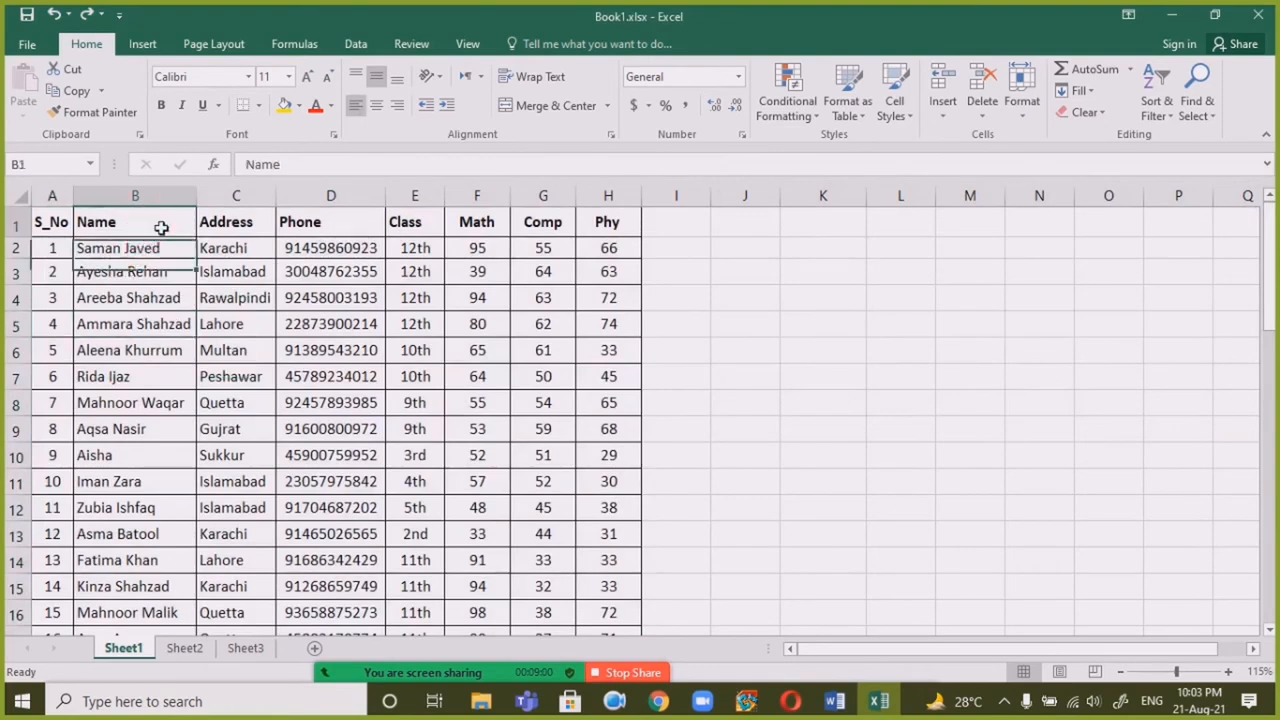
{"action": "left_click_drag", "start_coordinate": [160, 228], "coordinate": [606, 306]}
{"action": "key", "text": "ctrl+shift+Down"}
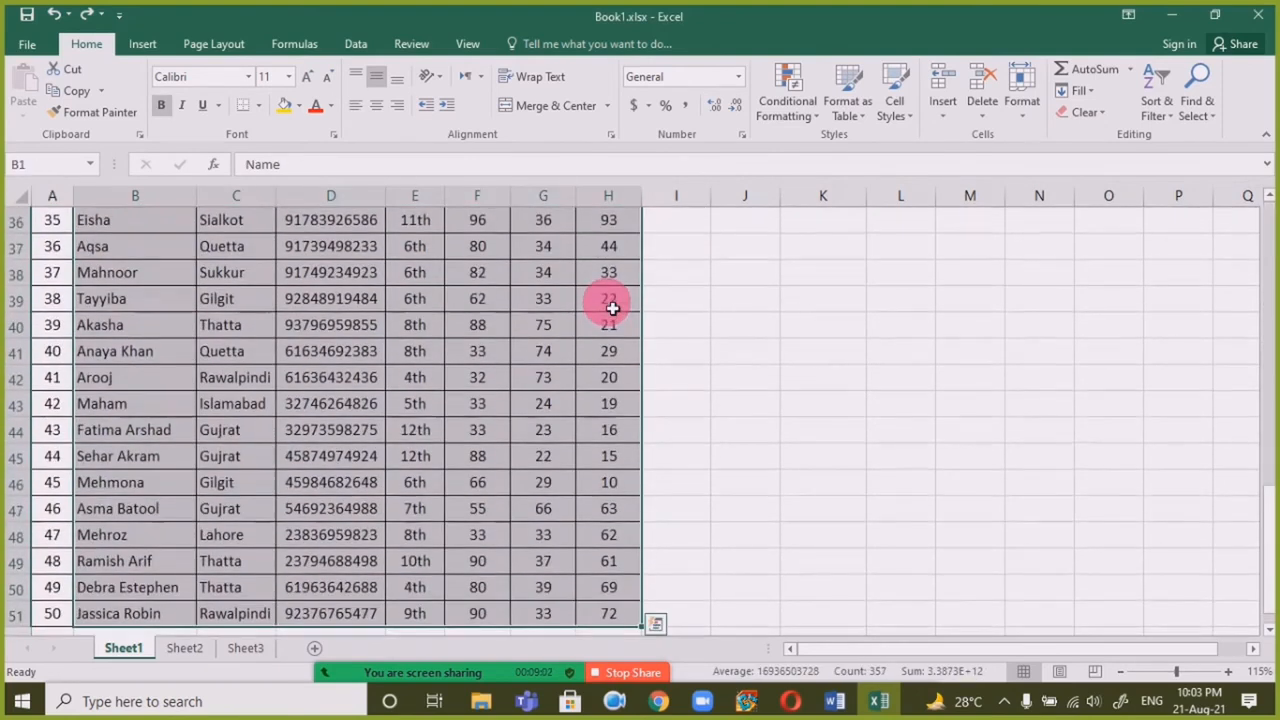
Step: Custom sort the selected table by the Name column on values in A to Z order, with data headers on
{"action": "left_click", "coordinate": [1160, 110]}
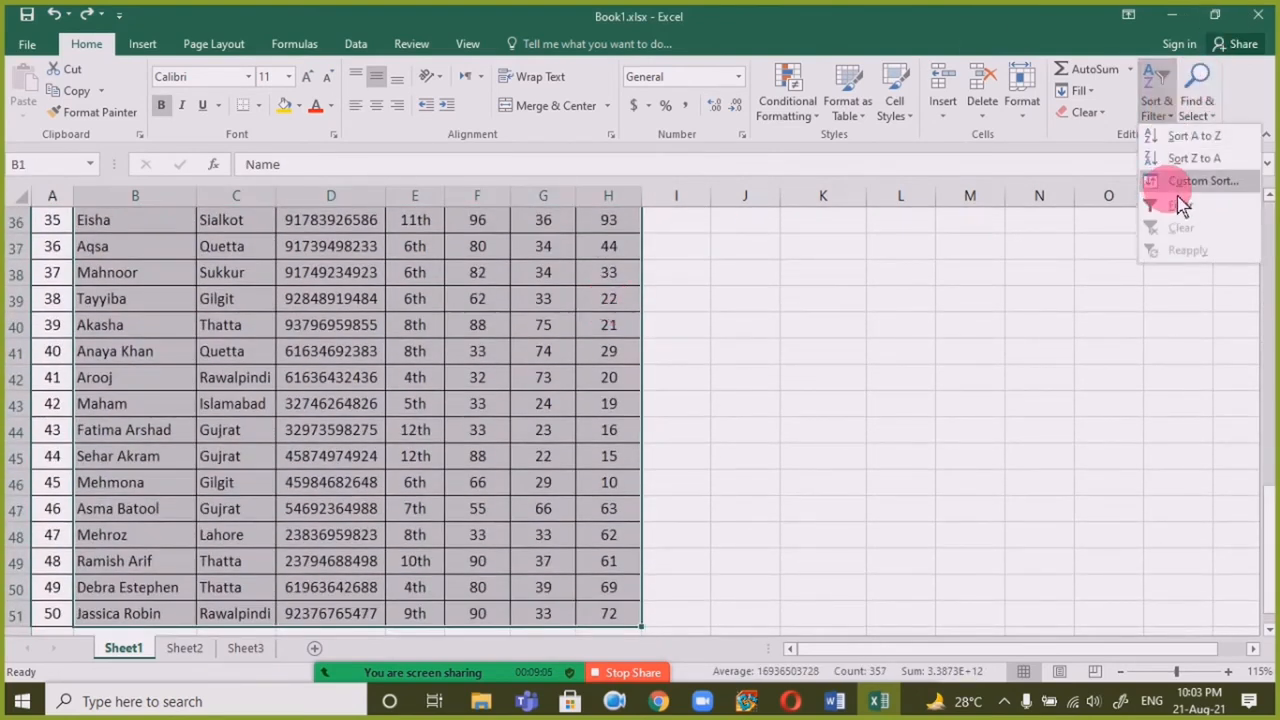
{"action": "left_click", "coordinate": [1190, 181]}
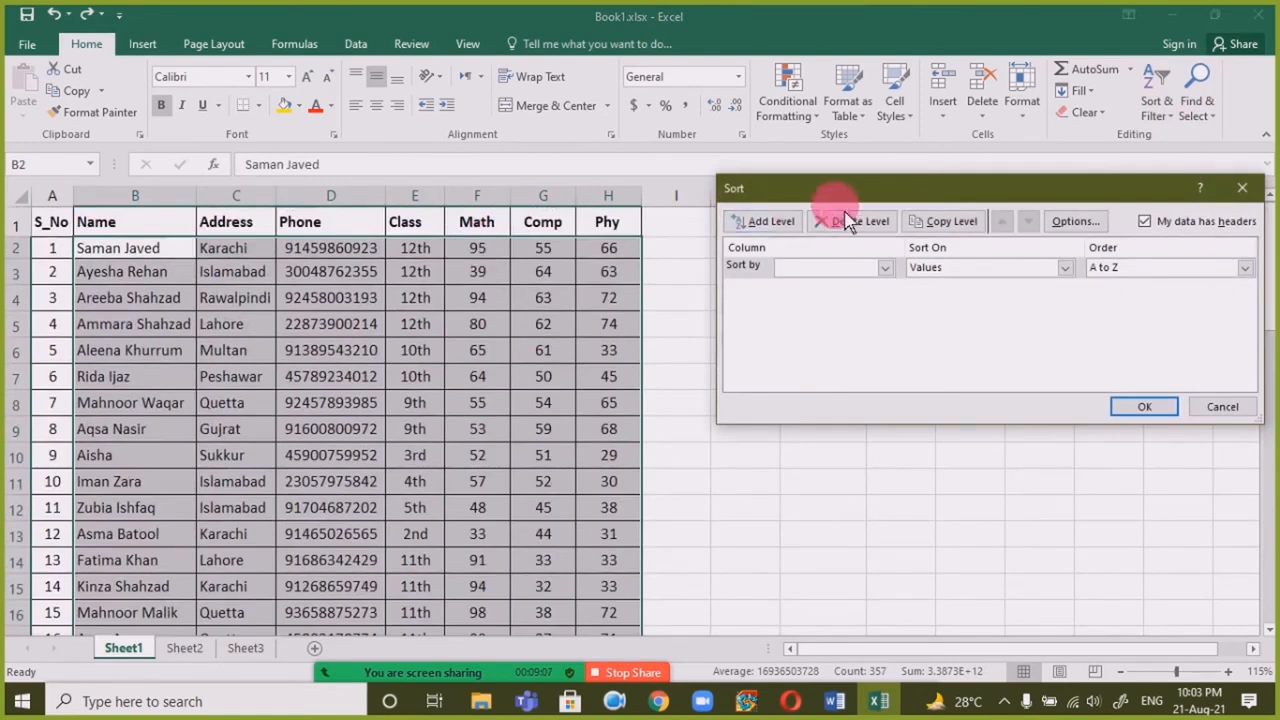
{"action": "left_click_drag", "start_coordinate": [878, 190], "coordinate": [571, 177]}
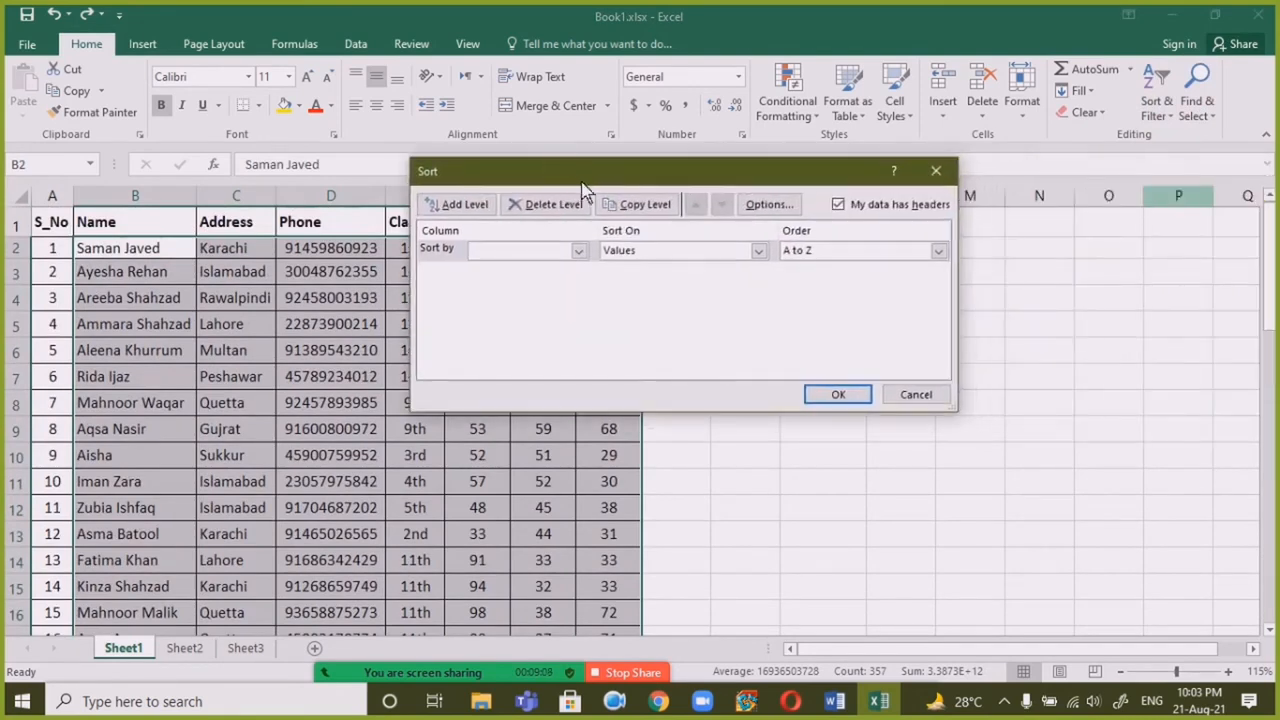
{"action": "left_click", "coordinate": [543, 249]}
{"action": "left_click", "coordinate": [543, 266]}
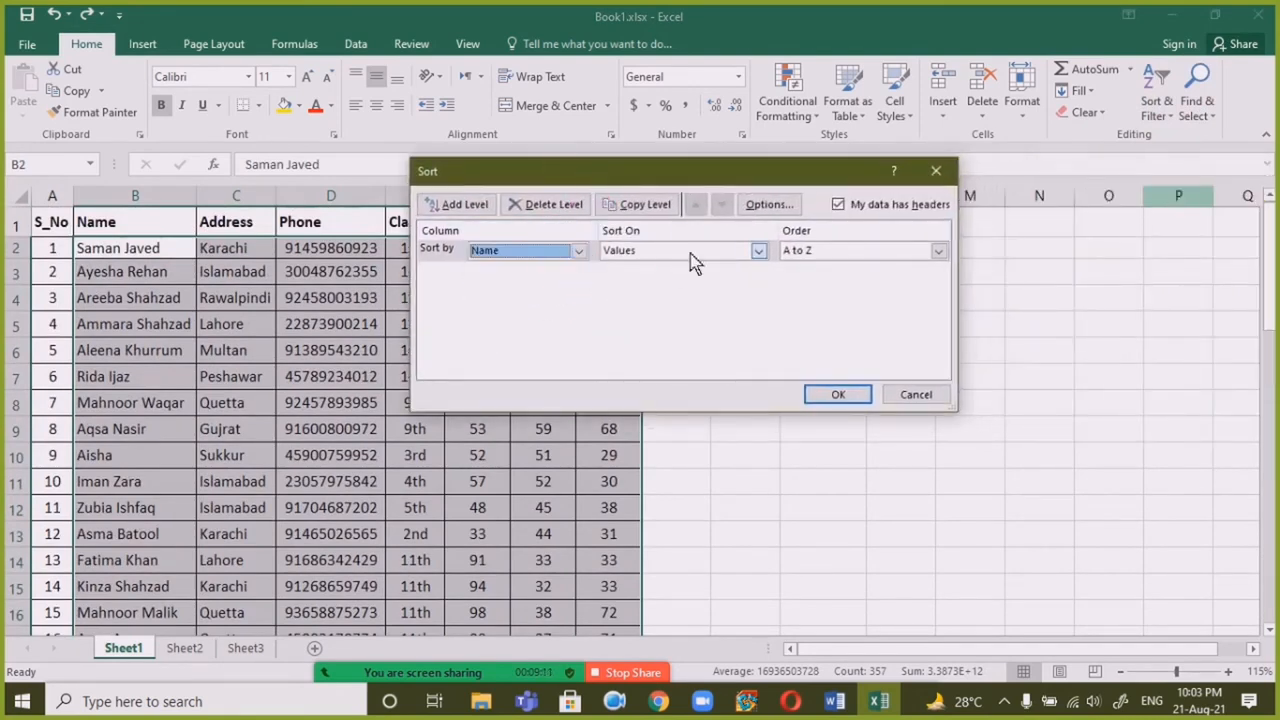
{"action": "left_click", "coordinate": [832, 398]}
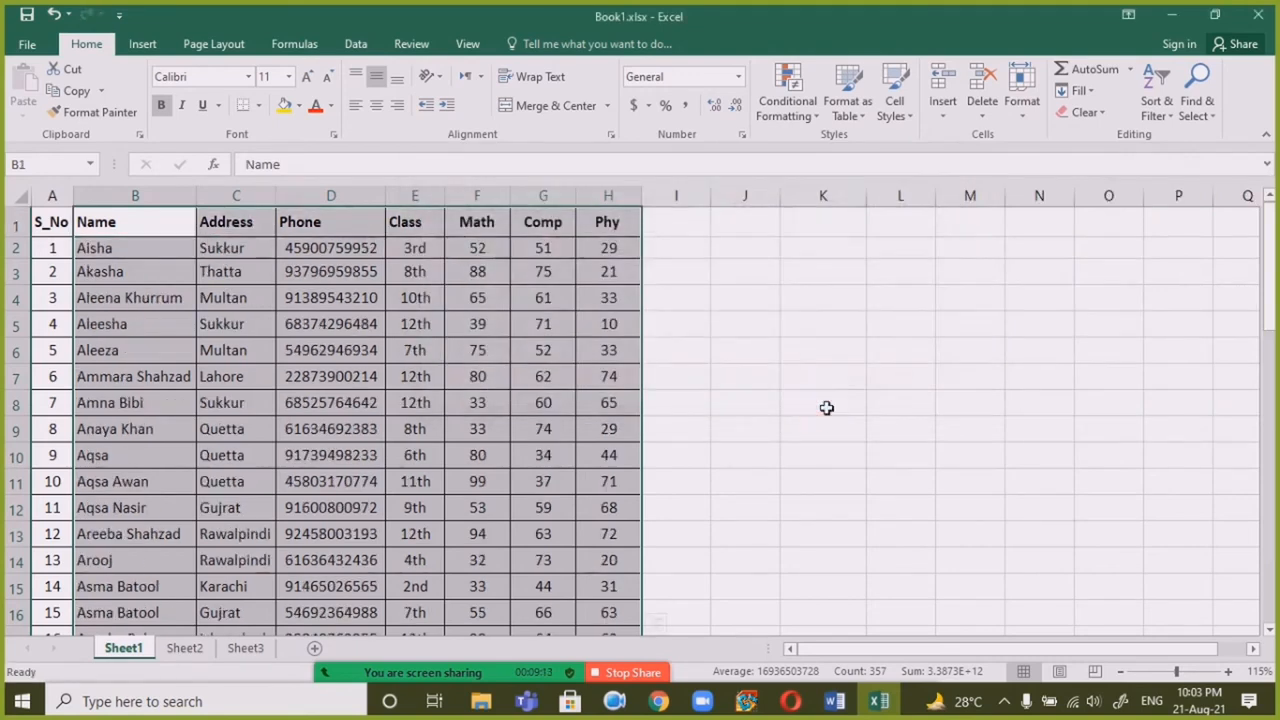
Step: Examine the alphabetical order of the Name column from the first student to the last
{"action": "left_click", "coordinate": [150, 324]}
{"action": "left_click", "coordinate": [137, 250]}
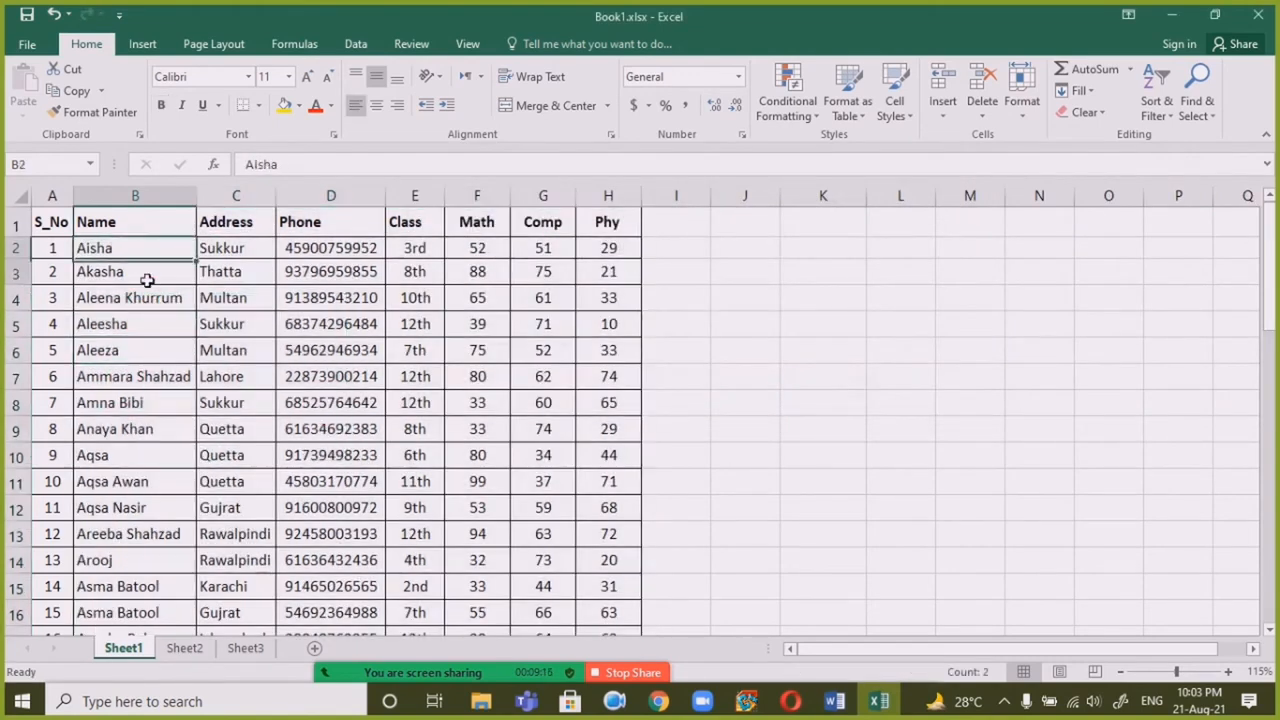
{"action": "left_click_drag", "start_coordinate": [147, 280], "coordinate": [165, 300]}
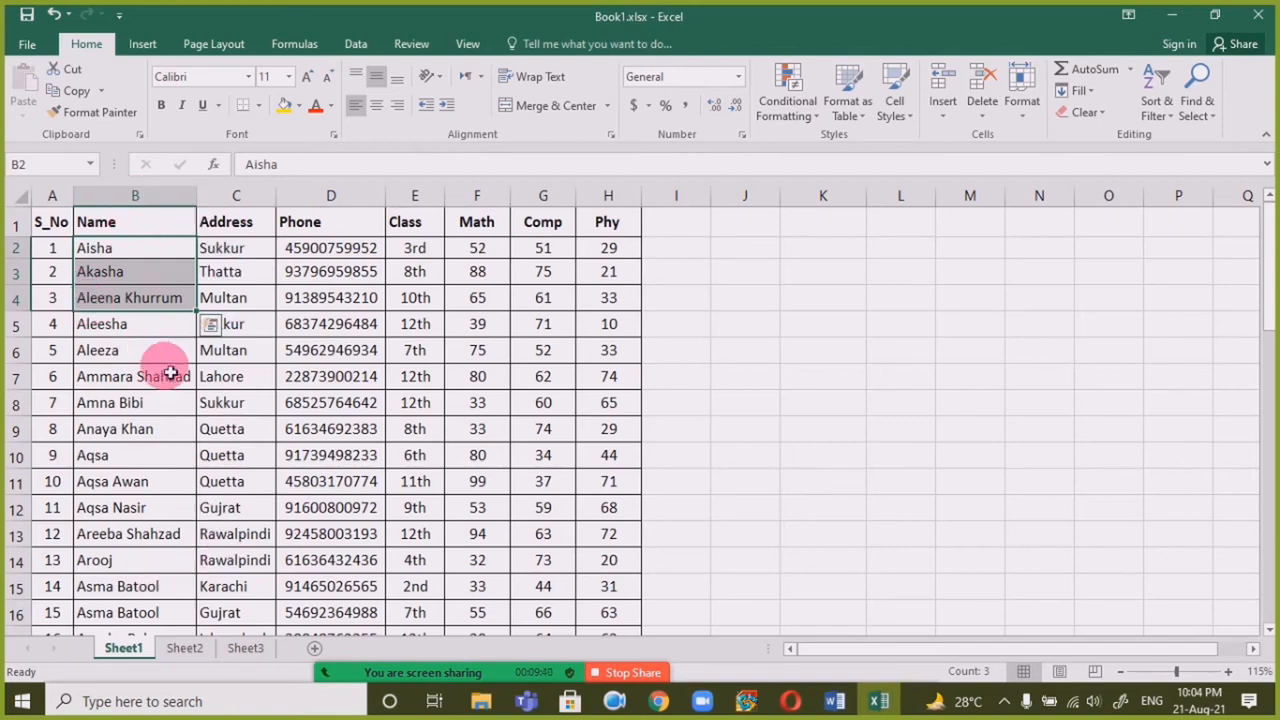
{"action": "scroll", "coordinate": [106, 434], "scroll_direction": "down", "scroll_amount": 7}
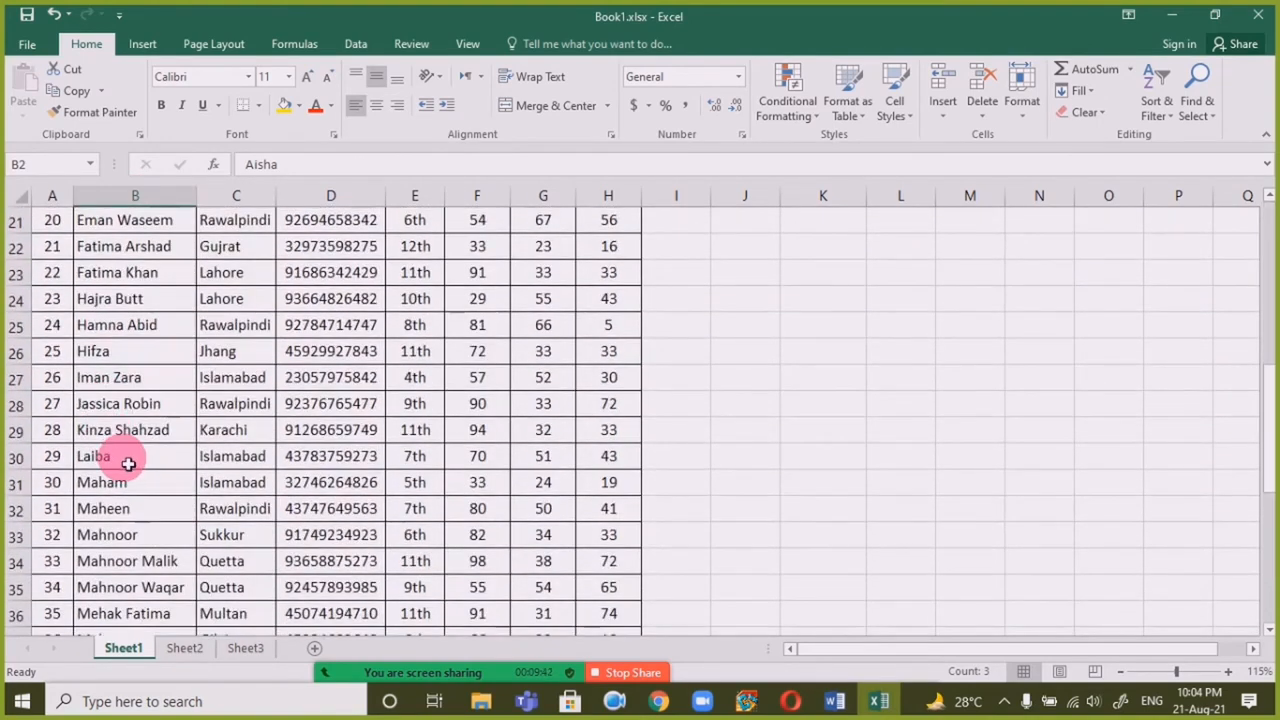
{"action": "scroll", "coordinate": [121, 455], "scroll_direction": "down", "scroll_amount": 7}
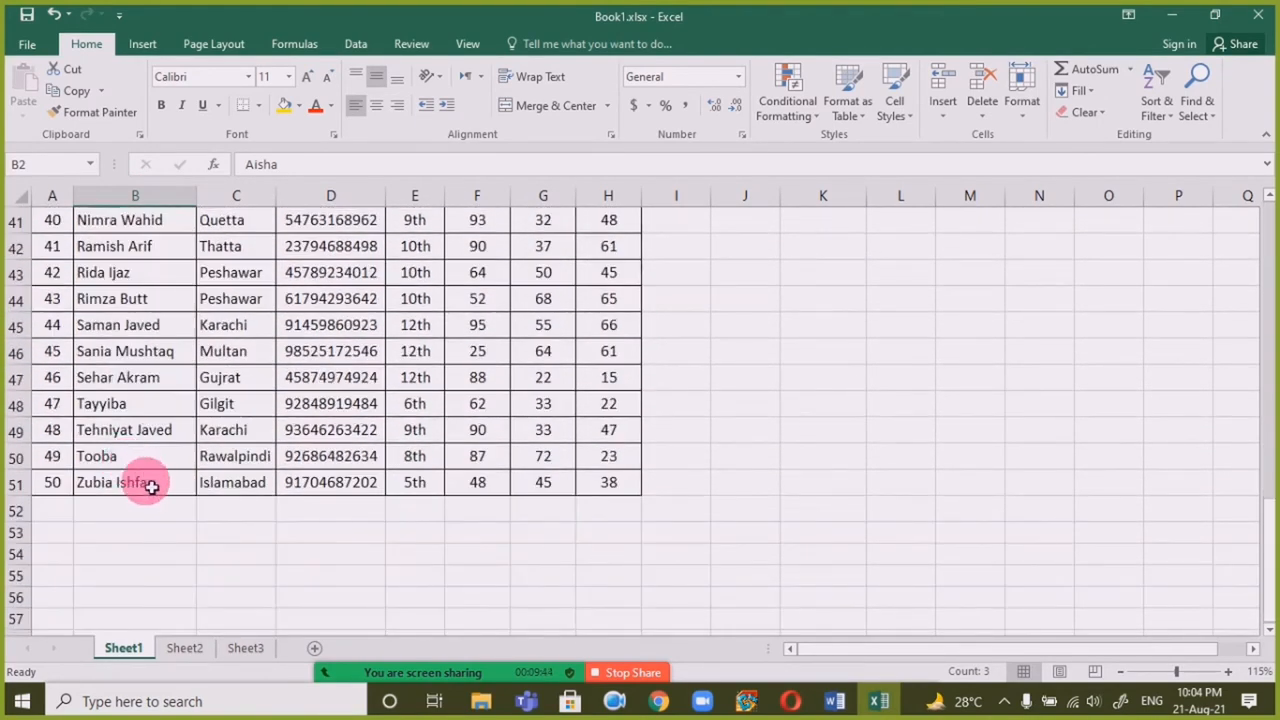
{"action": "scroll", "coordinate": [149, 486], "scroll_direction": "up", "scroll_amount": 13}
Step: Highlight duplicate values among the student names in B2:B51 with Light Red Fill with Dark Red Text
{"action": "left_click", "coordinate": [137, 406]}
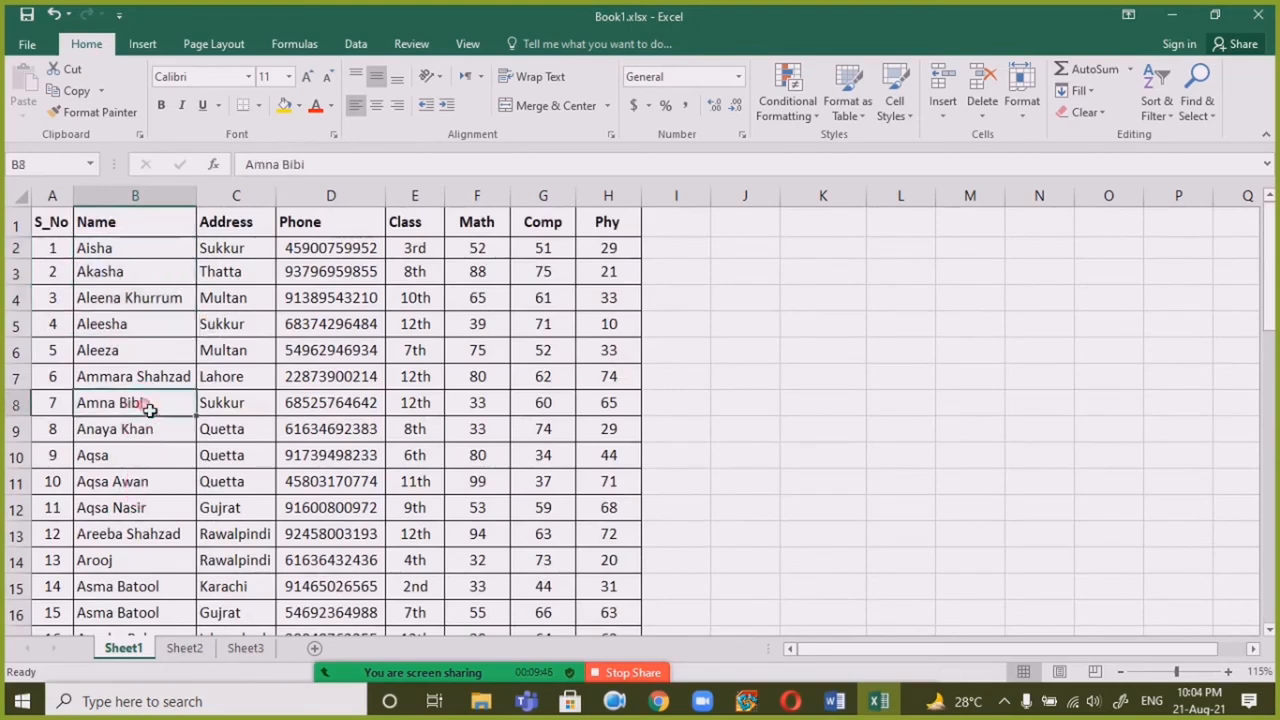
{"action": "left_click_drag", "start_coordinate": [131, 249], "coordinate": [143, 588]}
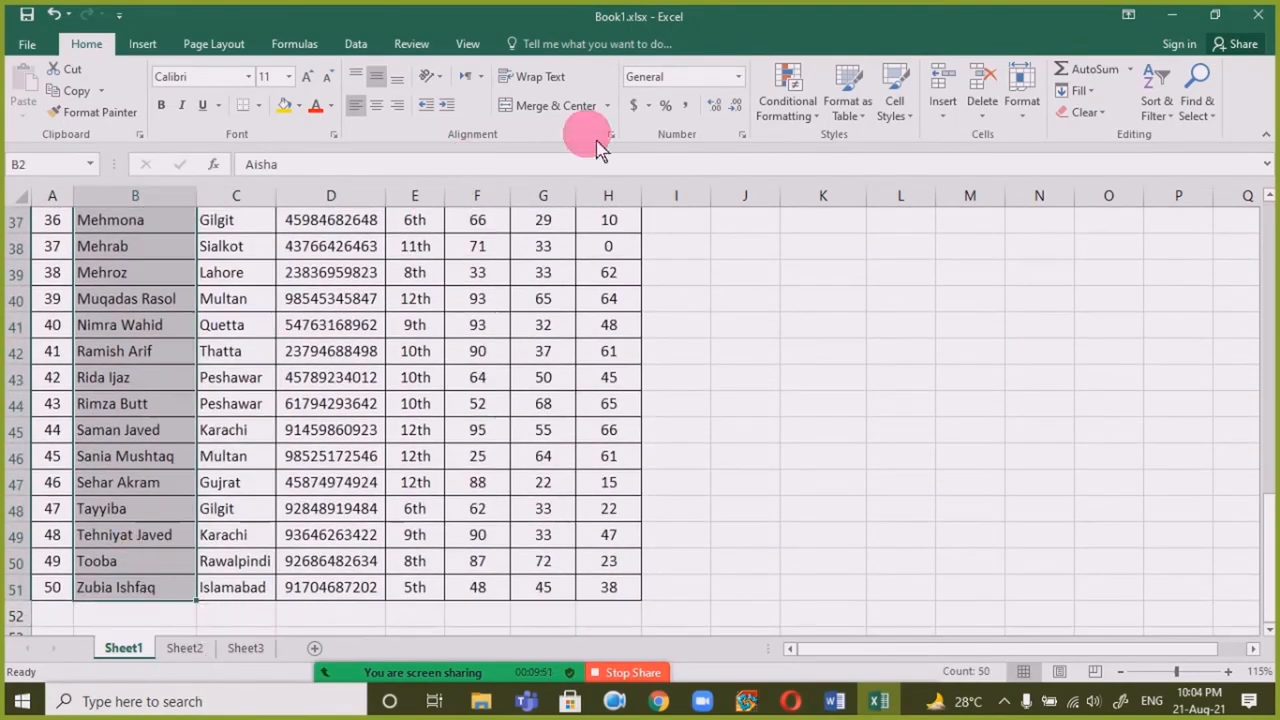
{"action": "left_click", "coordinate": [805, 108]}
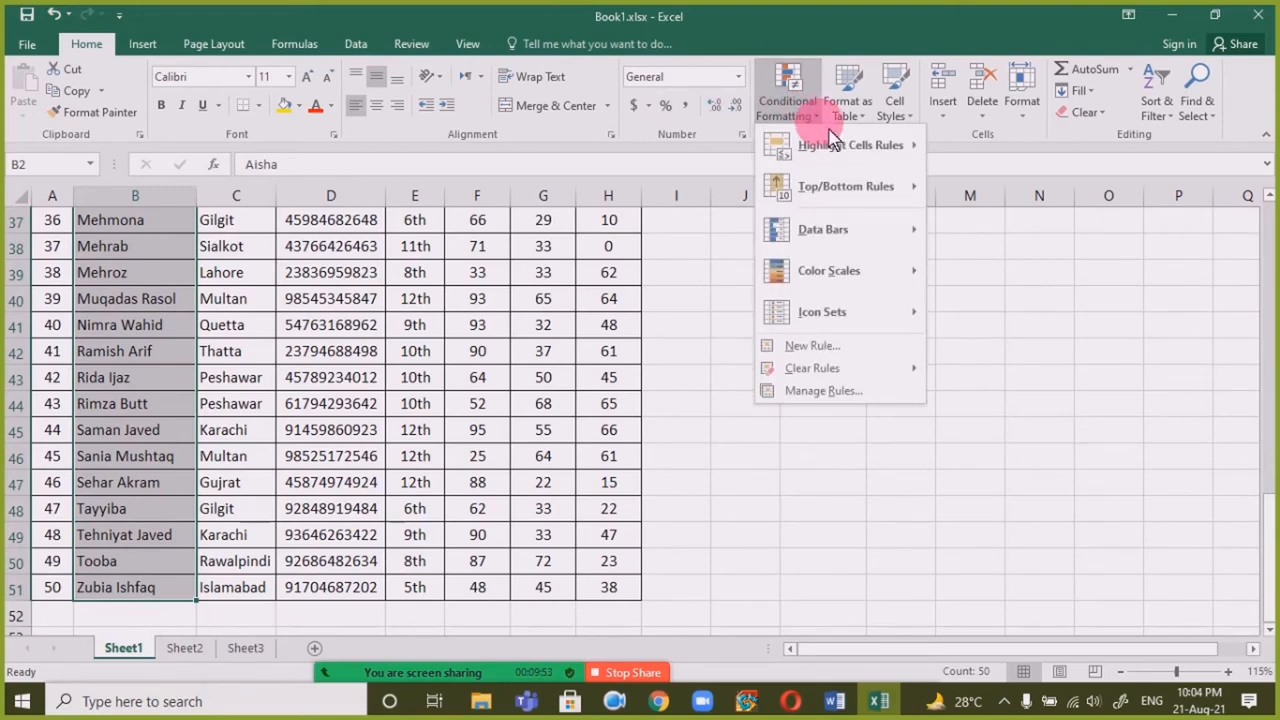
{"action": "mouse_move", "coordinate": [870, 148]}
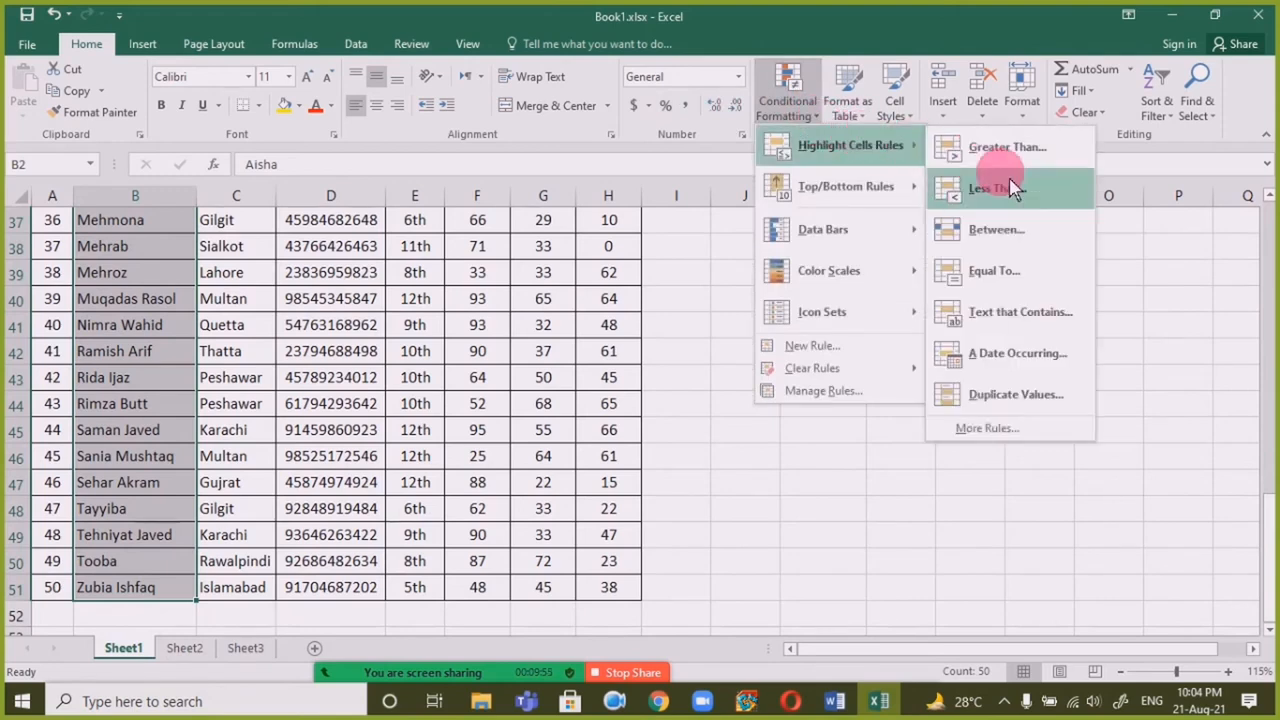
{"action": "left_click", "coordinate": [1060, 396]}
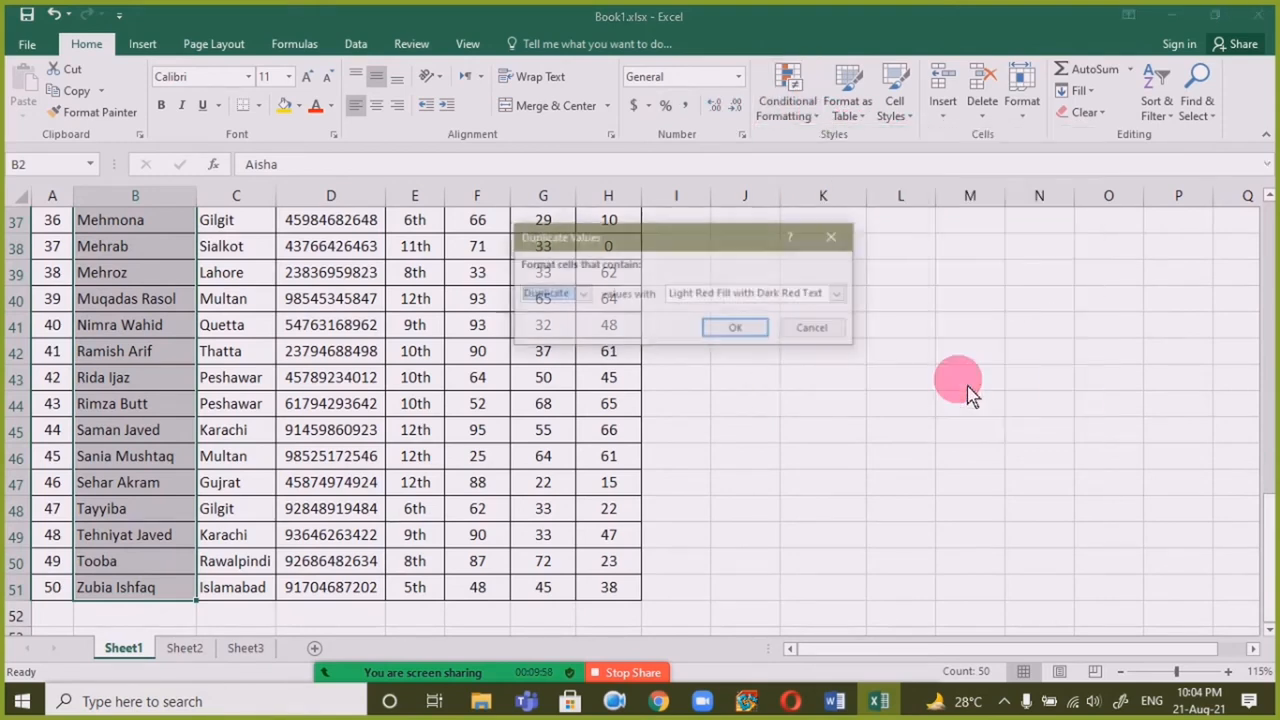
{"action": "left_click", "coordinate": [736, 329]}
Step: Examine the Name column for highlighted duplicates and select the matching pair in B15:B16
{"action": "scroll", "coordinate": [147, 355], "scroll_direction": "up", "scroll_amount": 8}
{"action": "scroll", "coordinate": [150, 352], "scroll_direction": "up", "scroll_amount": 3}
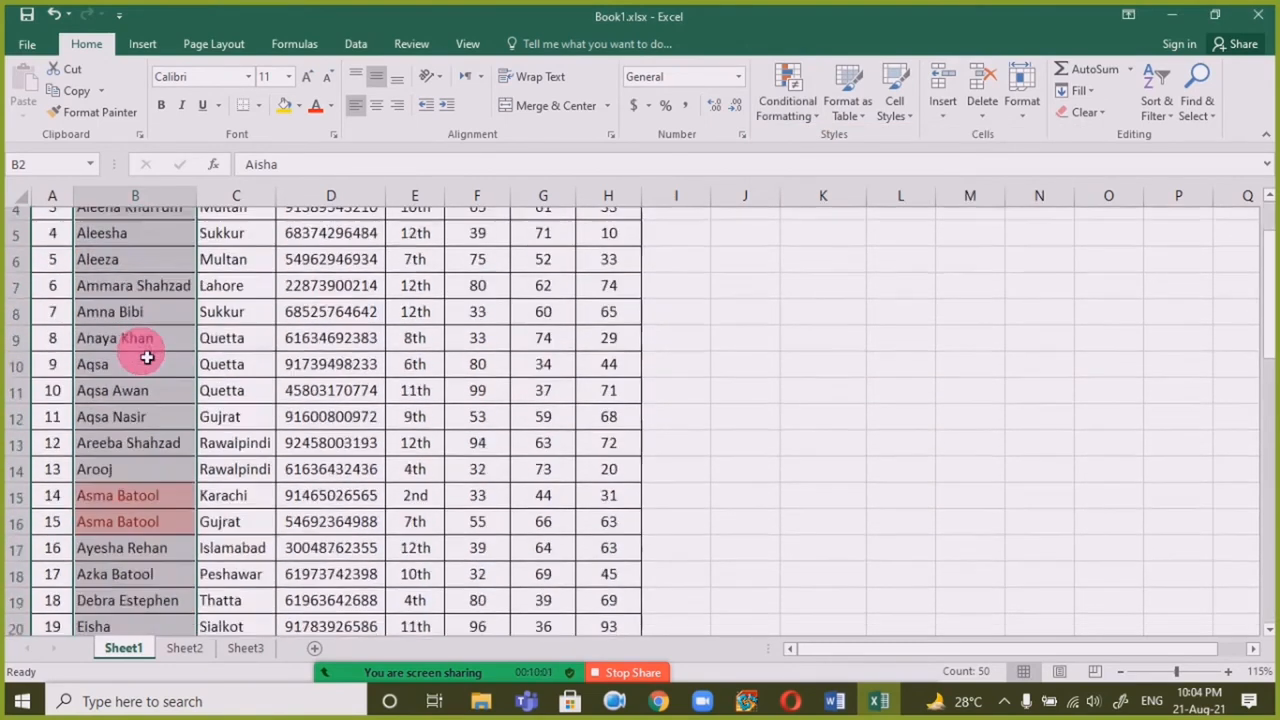
{"action": "scroll", "coordinate": [140, 351], "scroll_direction": "down", "scroll_amount": 3}
{"action": "left_click", "coordinate": [110, 350]}
{"action": "left_click", "coordinate": [158, 335]}
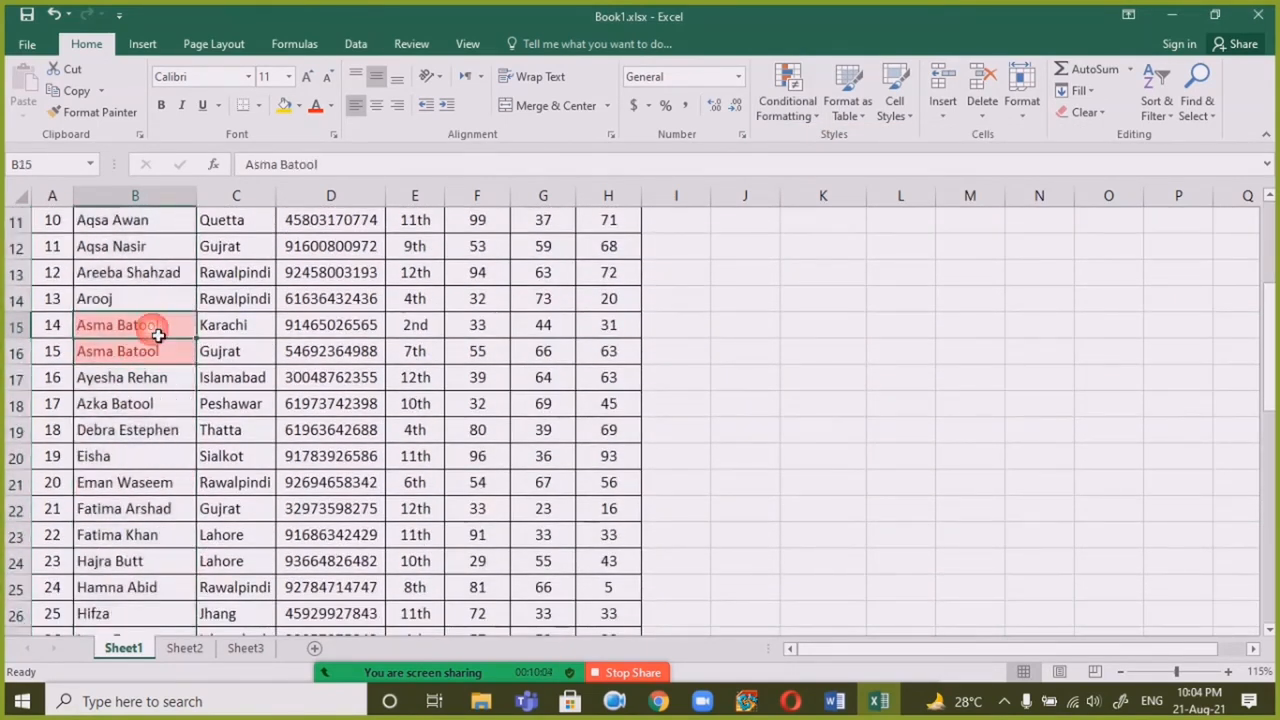
{"action": "left_click", "coordinate": [140, 350]}
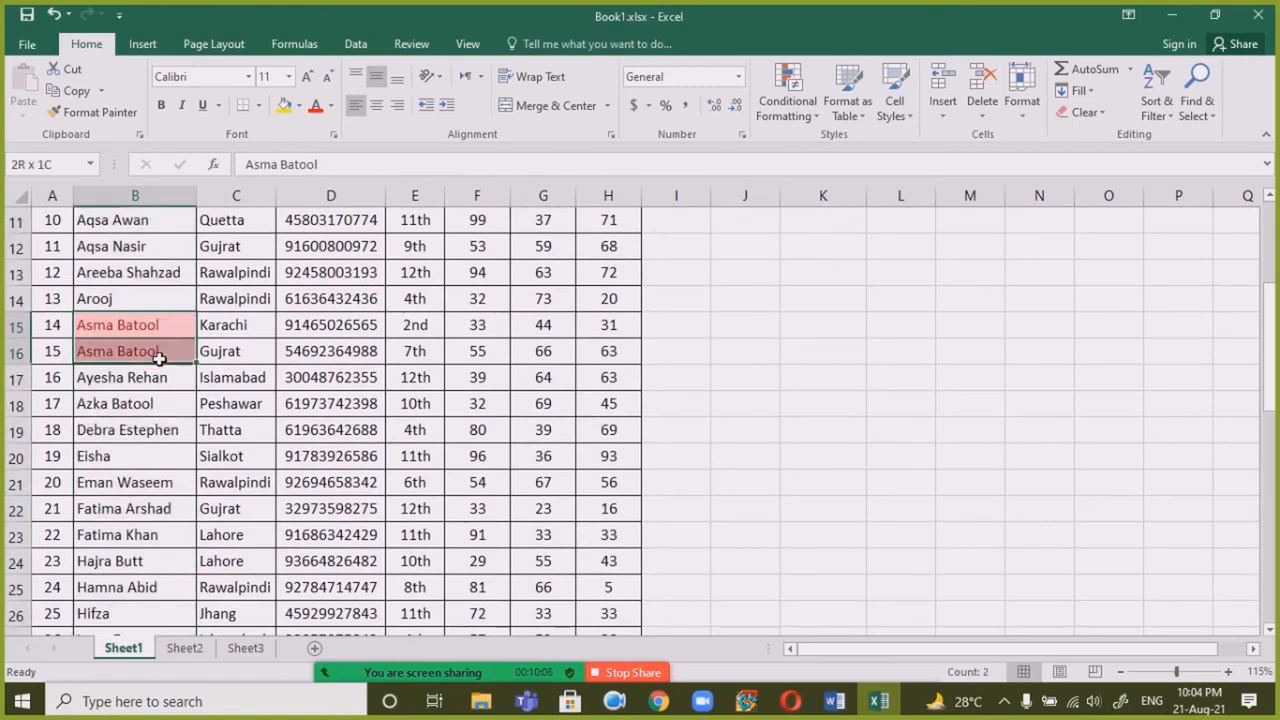
{"action": "left_click", "coordinate": [138, 395]}
{"action": "left_click_drag", "start_coordinate": [165, 324], "coordinate": [175, 335]}
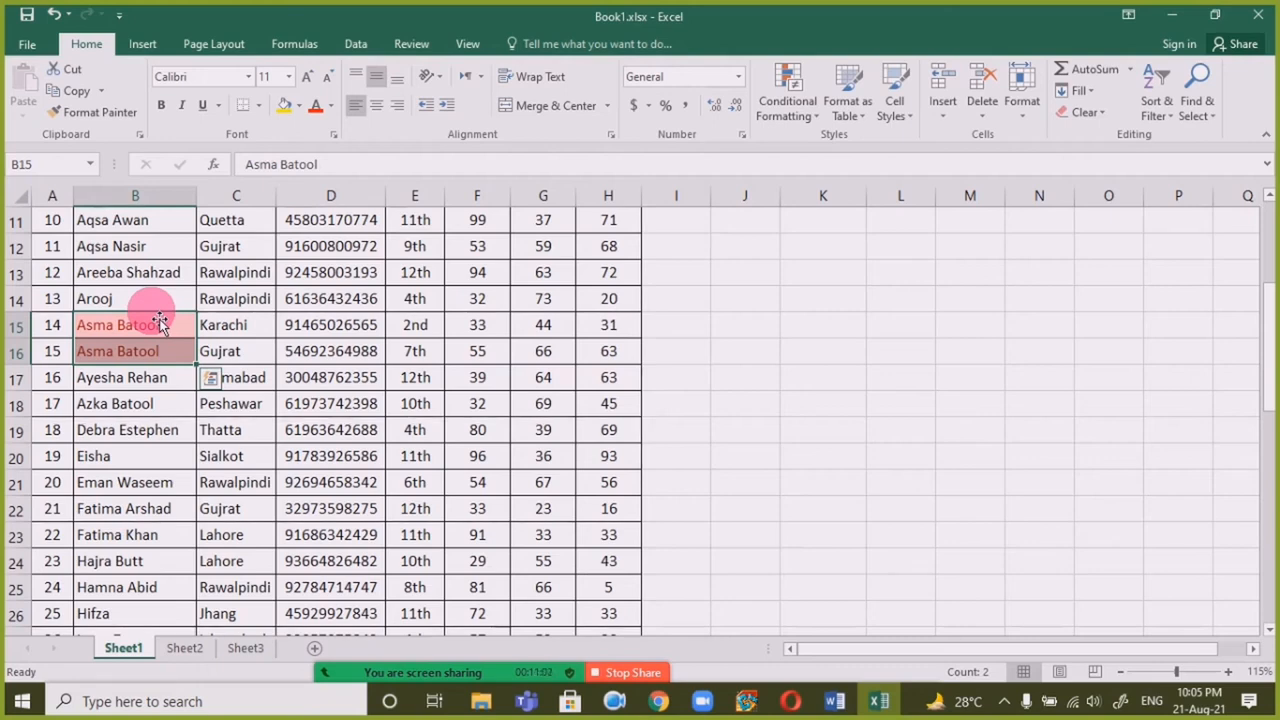
Step: Clear the conditional formatting rules from the entire sheet and check that the Name column has no highlighting left
{"action": "scroll", "coordinate": [18, 430], "scroll_direction": "up", "scroll_amount": 4}
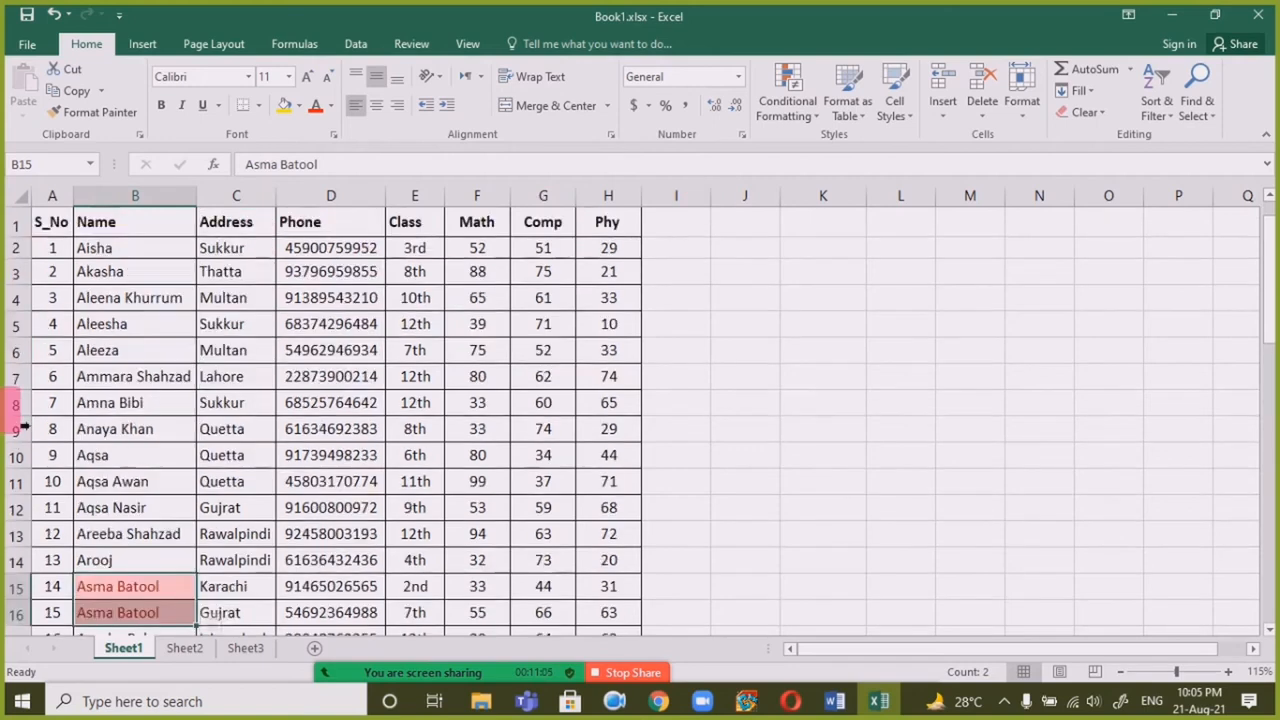
{"action": "left_click", "coordinate": [138, 200]}
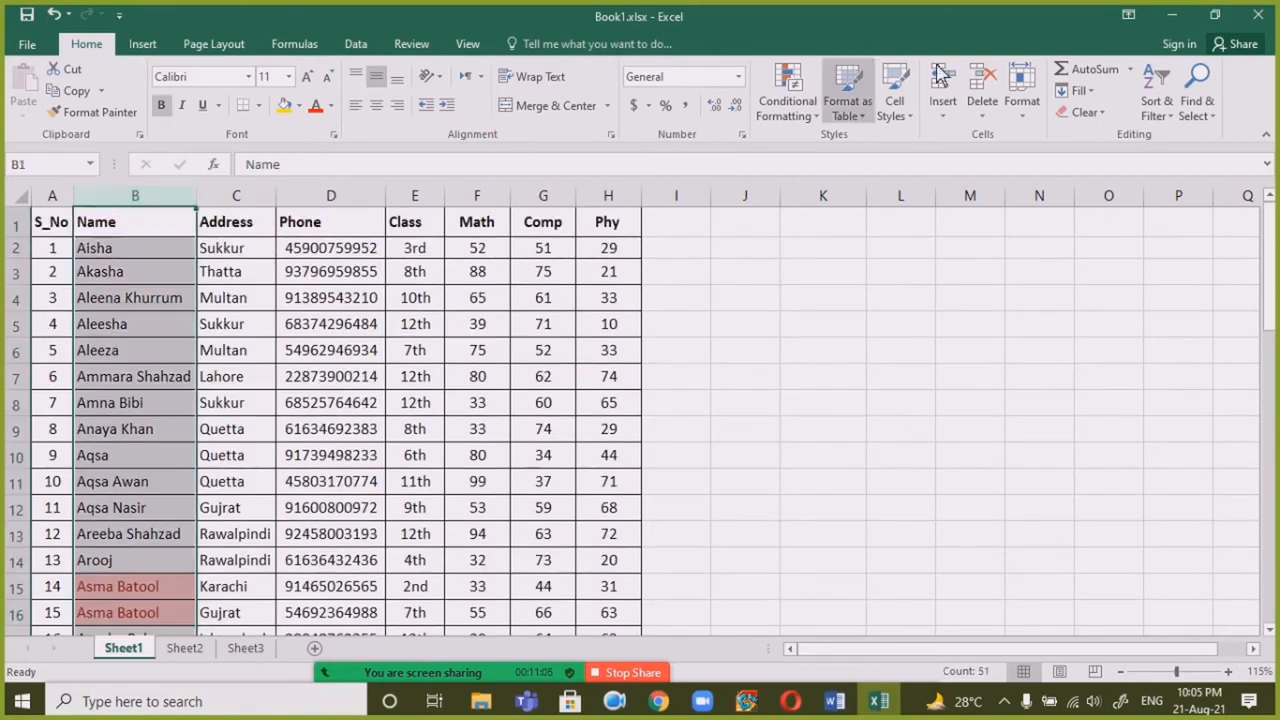
{"action": "left_click", "coordinate": [800, 110]}
{"action": "mouse_move", "coordinate": [860, 368]}
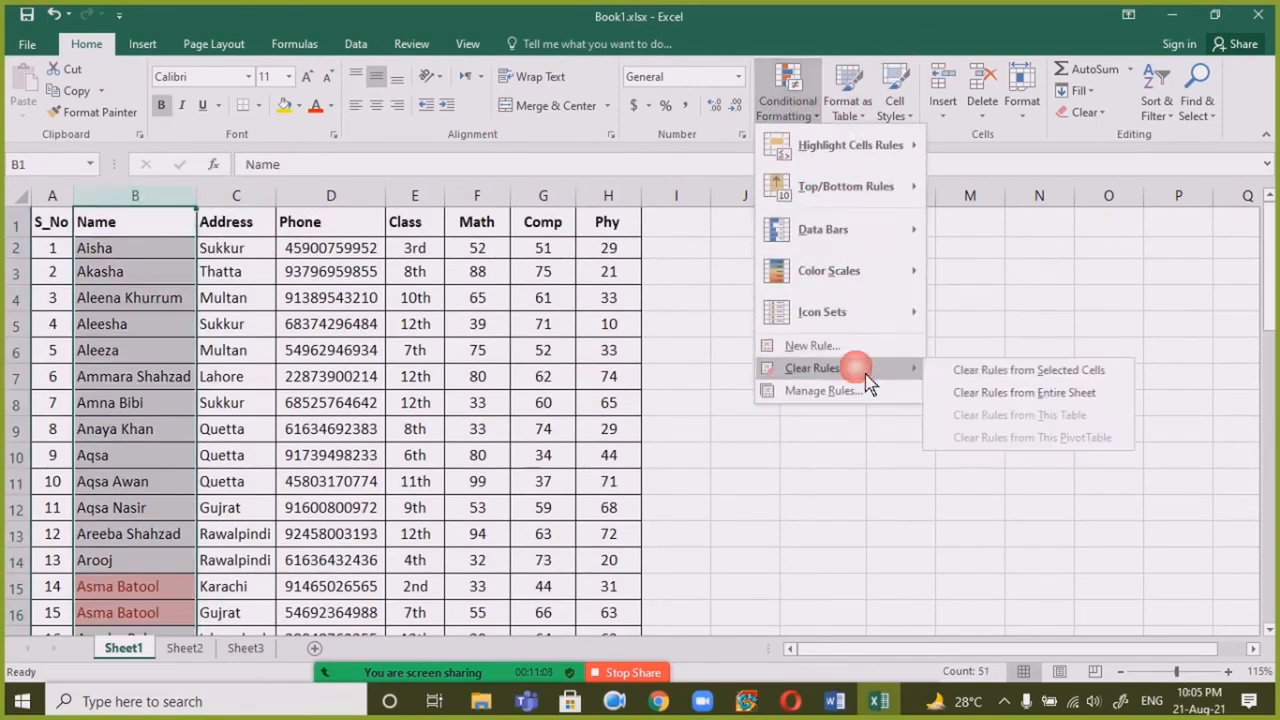
{"action": "left_click", "coordinate": [1001, 395]}
{"action": "left_click", "coordinate": [120, 430]}
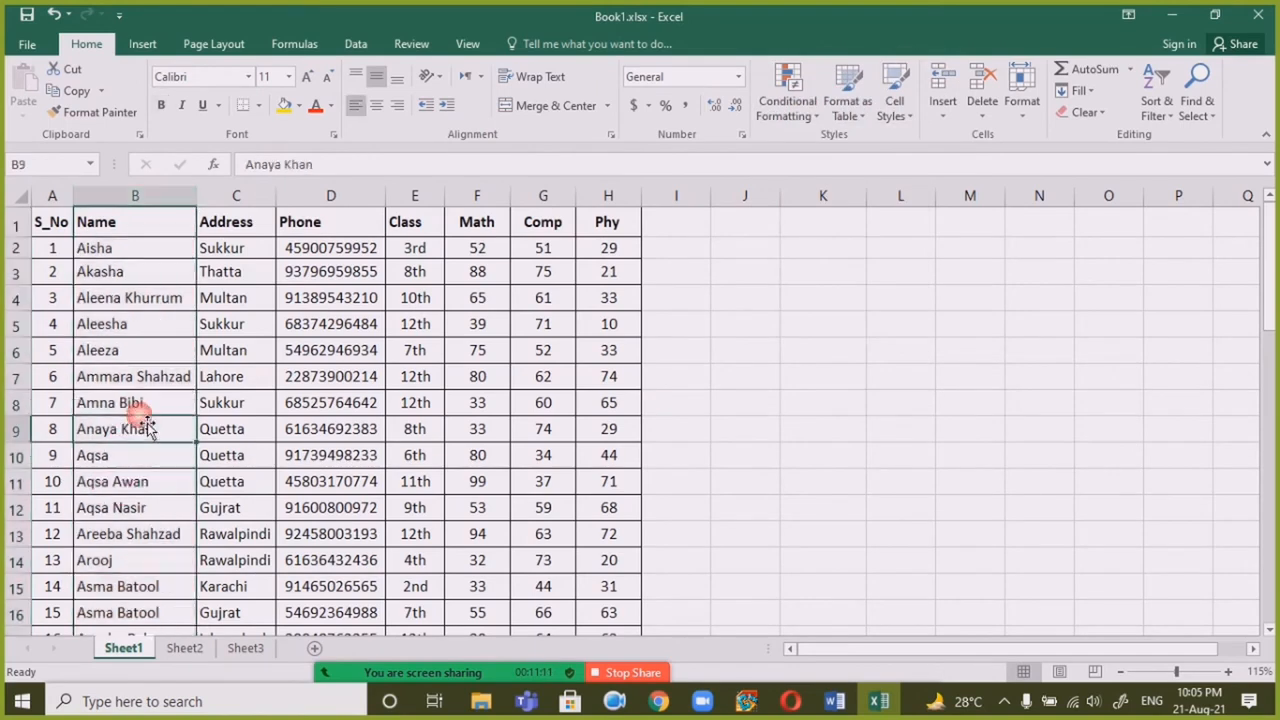
{"action": "scroll", "coordinate": [148, 340], "scroll_direction": "down", "scroll_amount": 5}
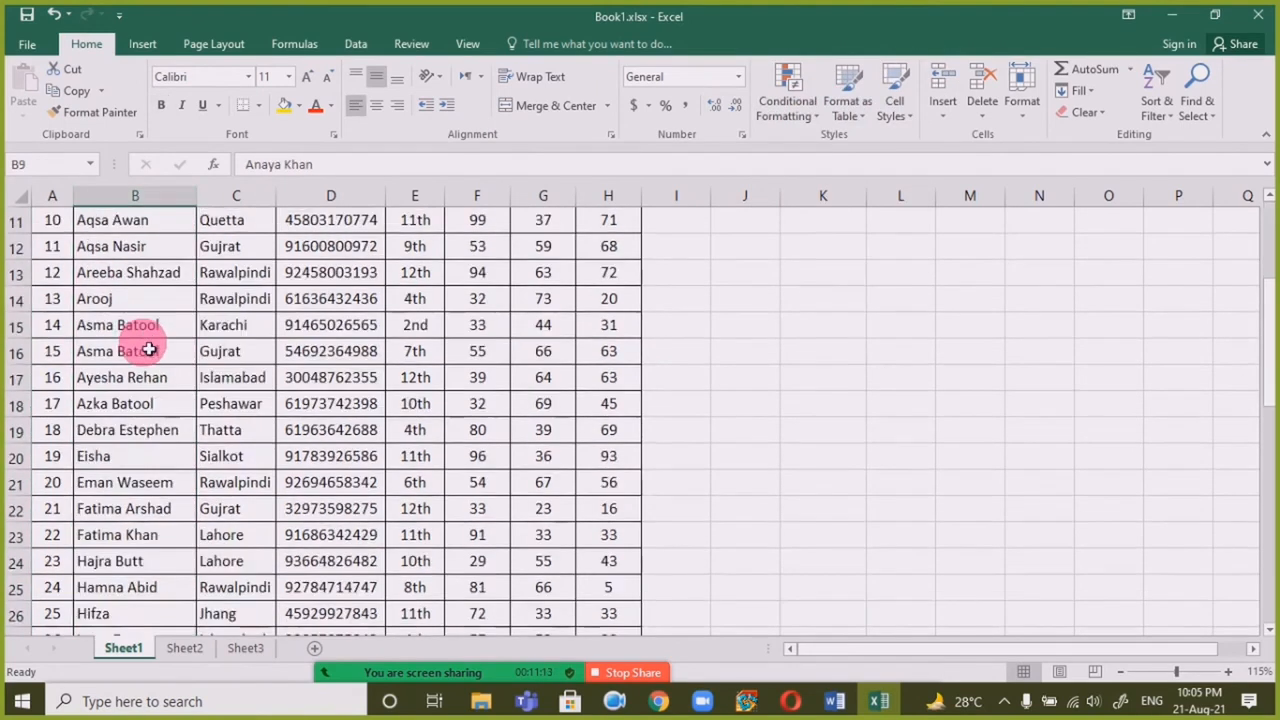
{"action": "scroll", "coordinate": [152, 369], "scroll_direction": "up", "scroll_amount": 5}
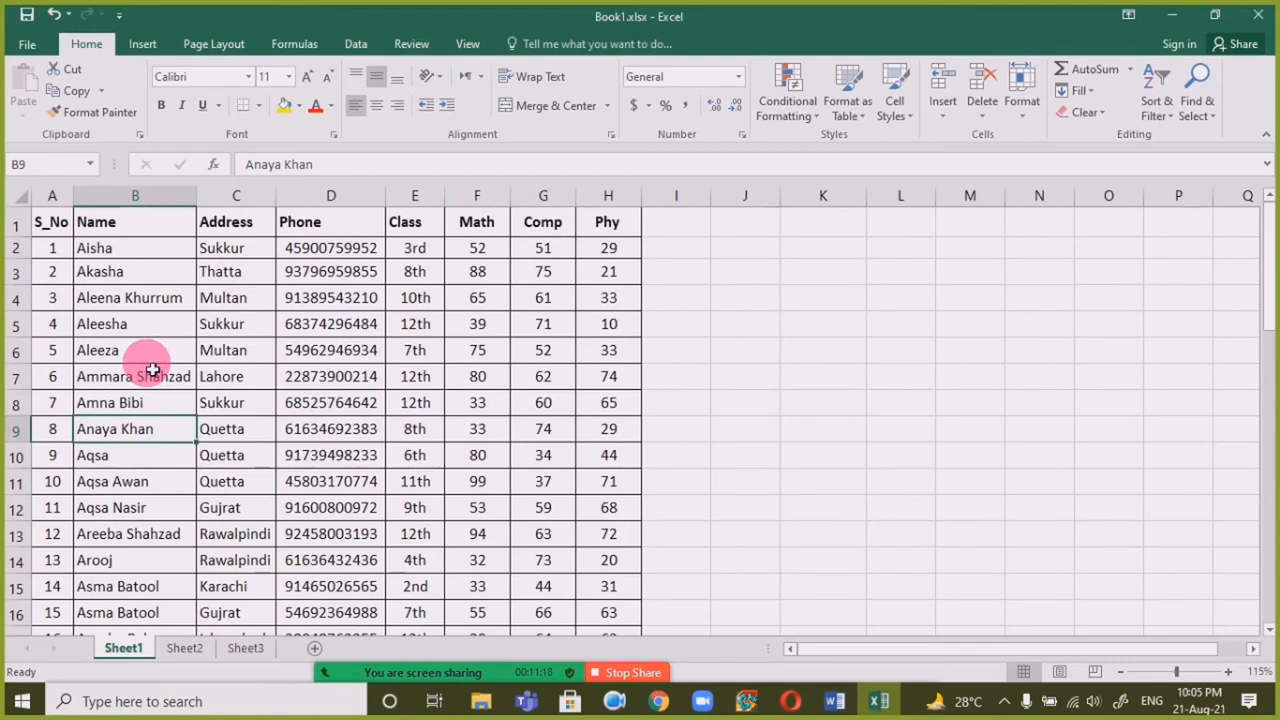
Step: Custom sort B1:H51 by Name and, as an added second level, by Class, both on values in A to Z order
{"action": "left_click", "coordinate": [147, 255]}
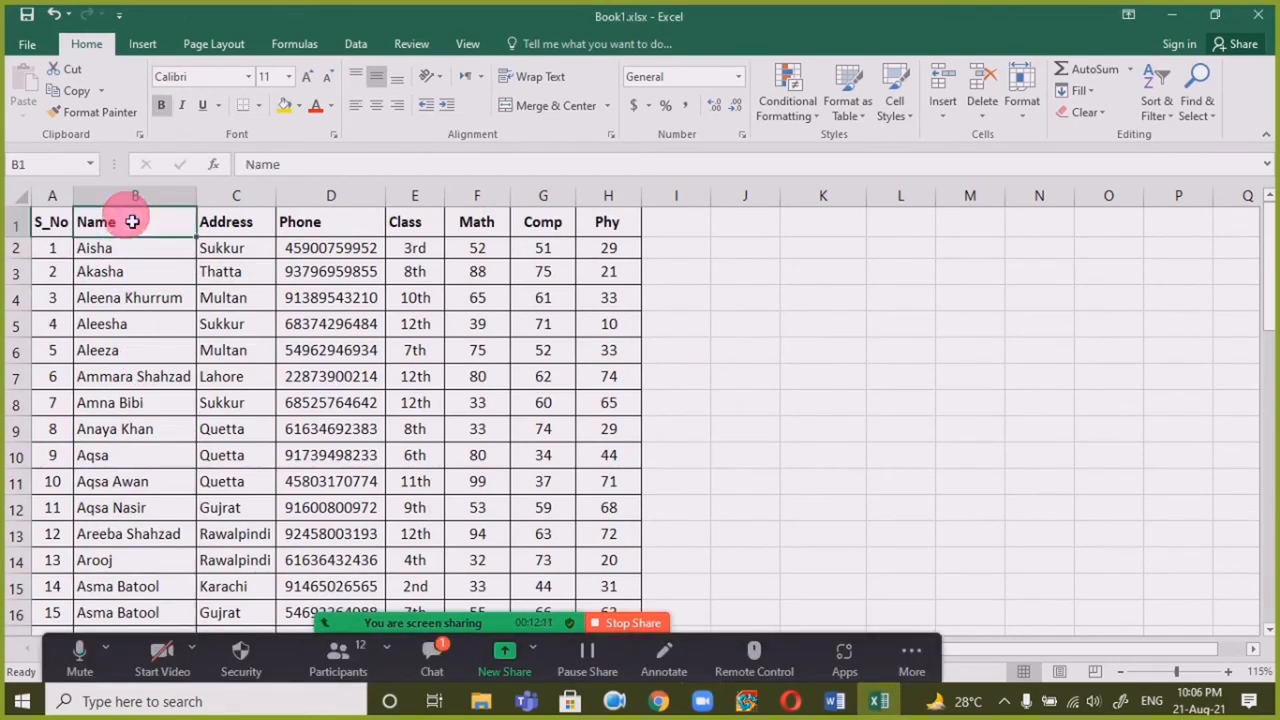
{"action": "key", "text": "ctrl+shift+Right"}
{"action": "key", "text": "ctrl+shift+Down"}
{"action": "left_click", "coordinate": [1162, 112]}
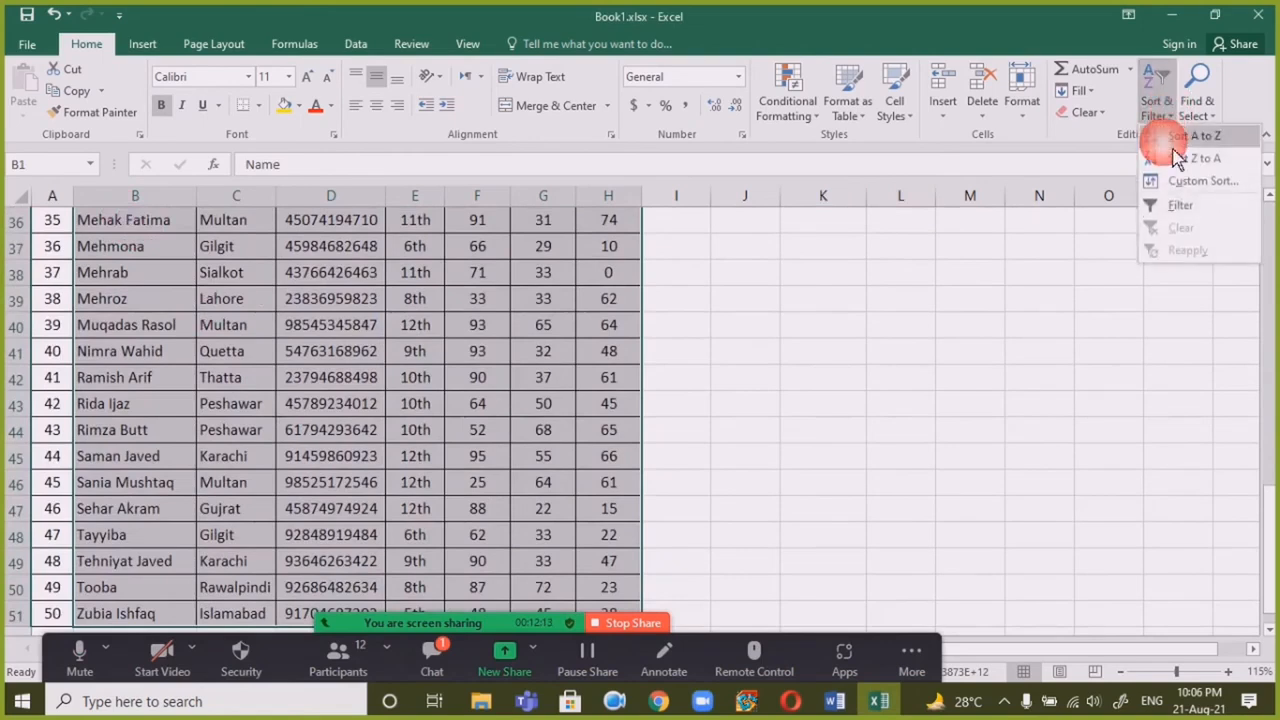
{"action": "left_click", "coordinate": [1173, 180]}
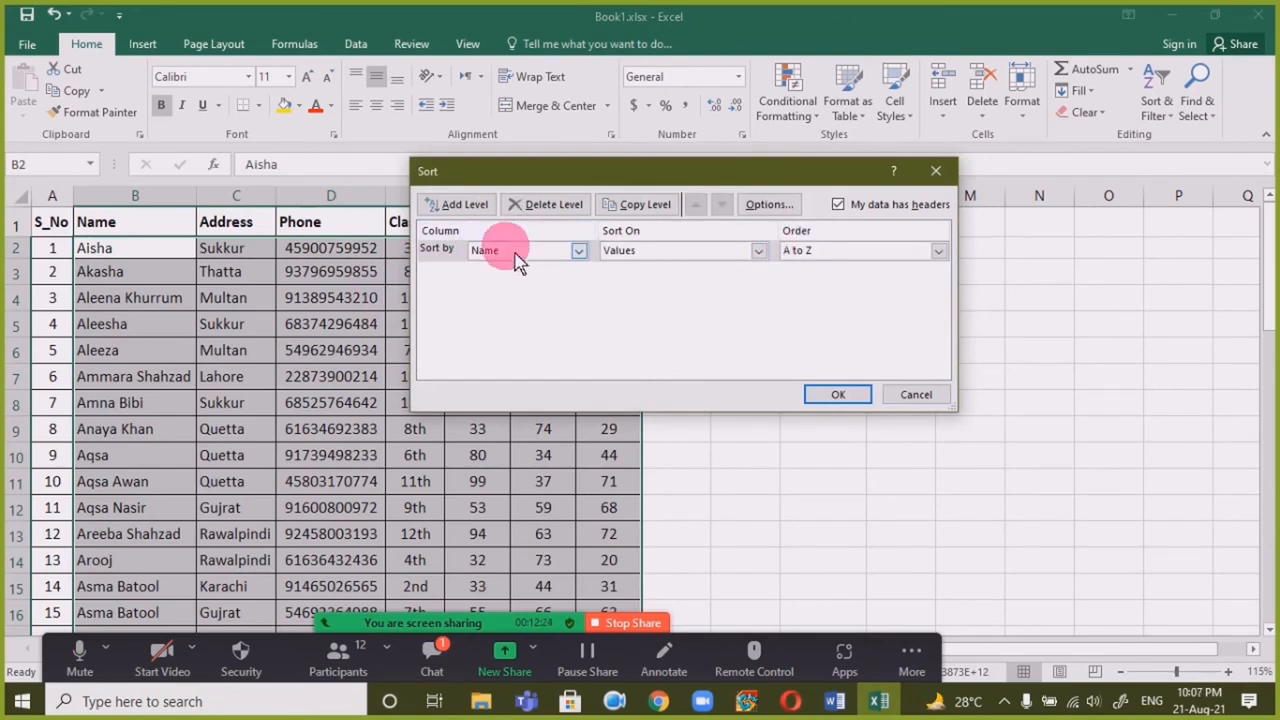
{"action": "left_click", "coordinate": [463, 205]}
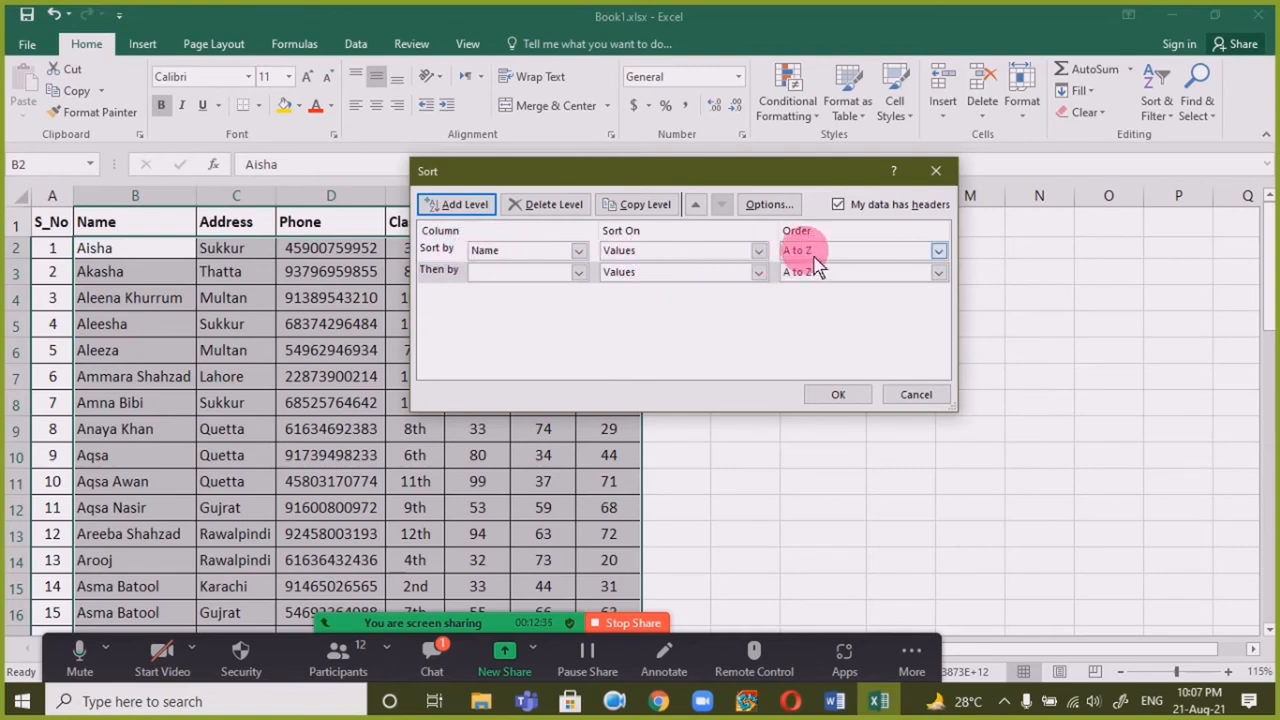
{"action": "left_click", "coordinate": [490, 276]}
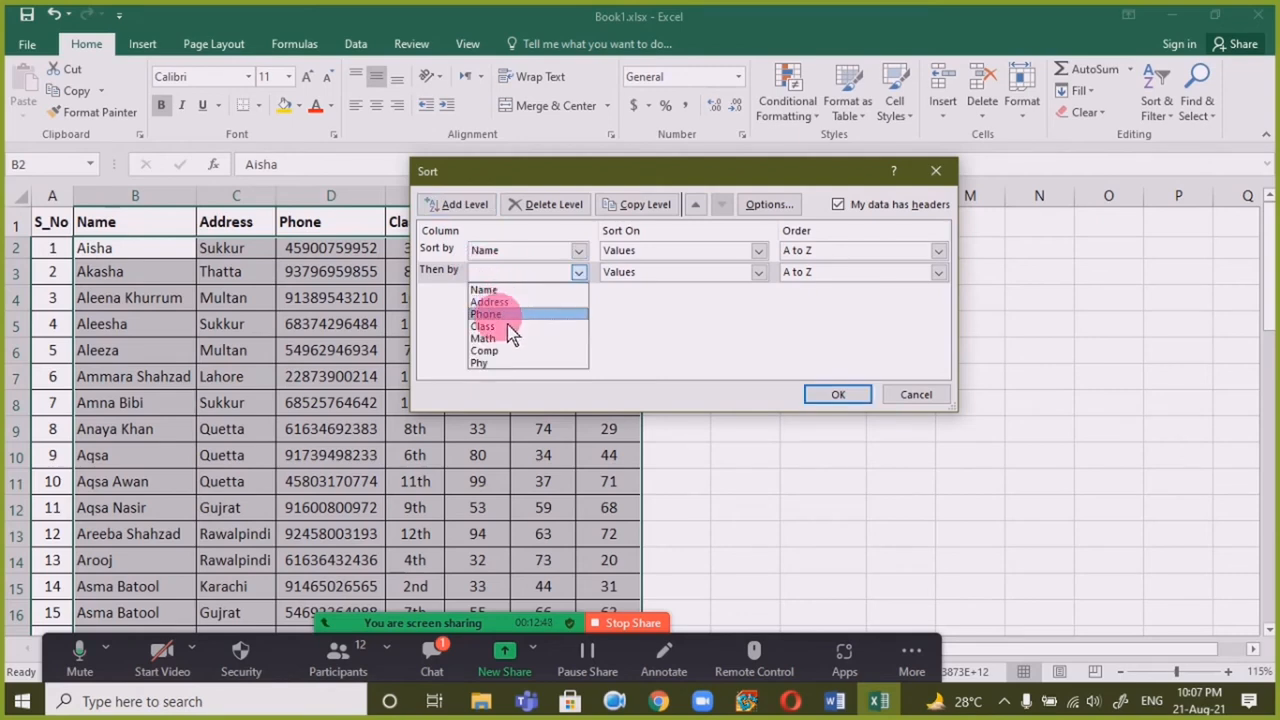
{"action": "left_click", "coordinate": [508, 327]}
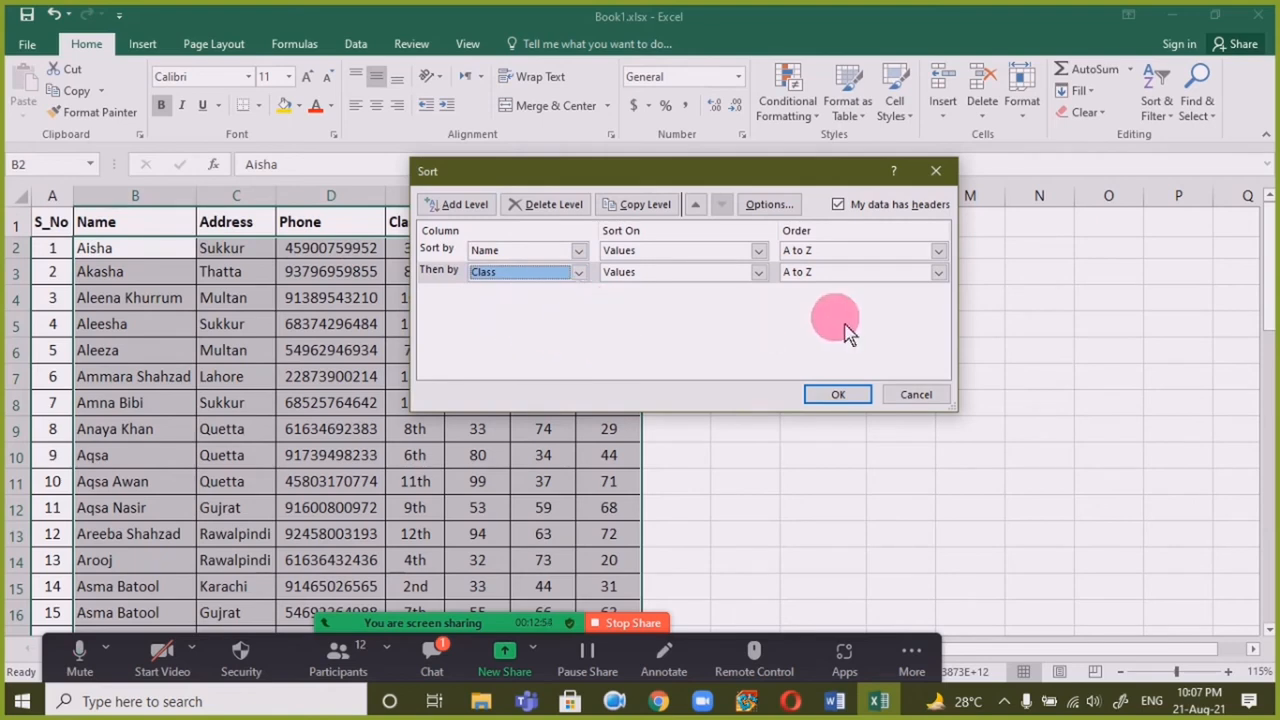
{"action": "left_click", "coordinate": [832, 272]}
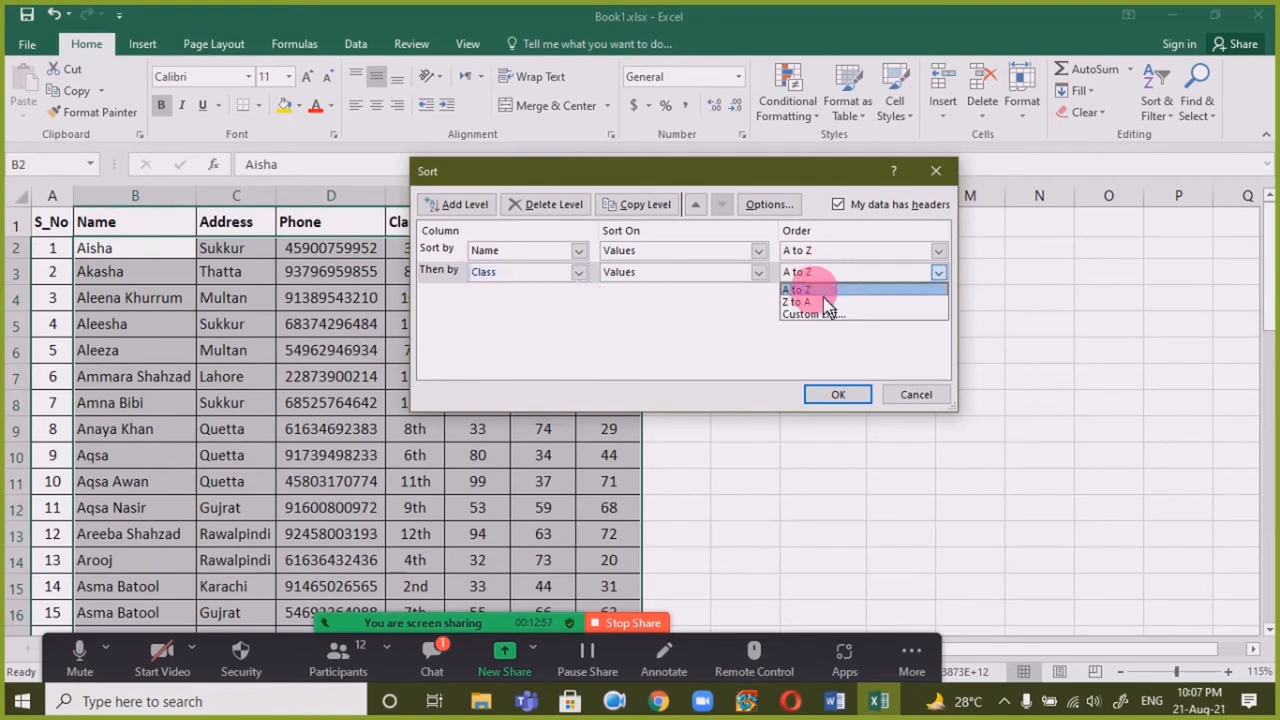
{"action": "left_click", "coordinate": [826, 290]}
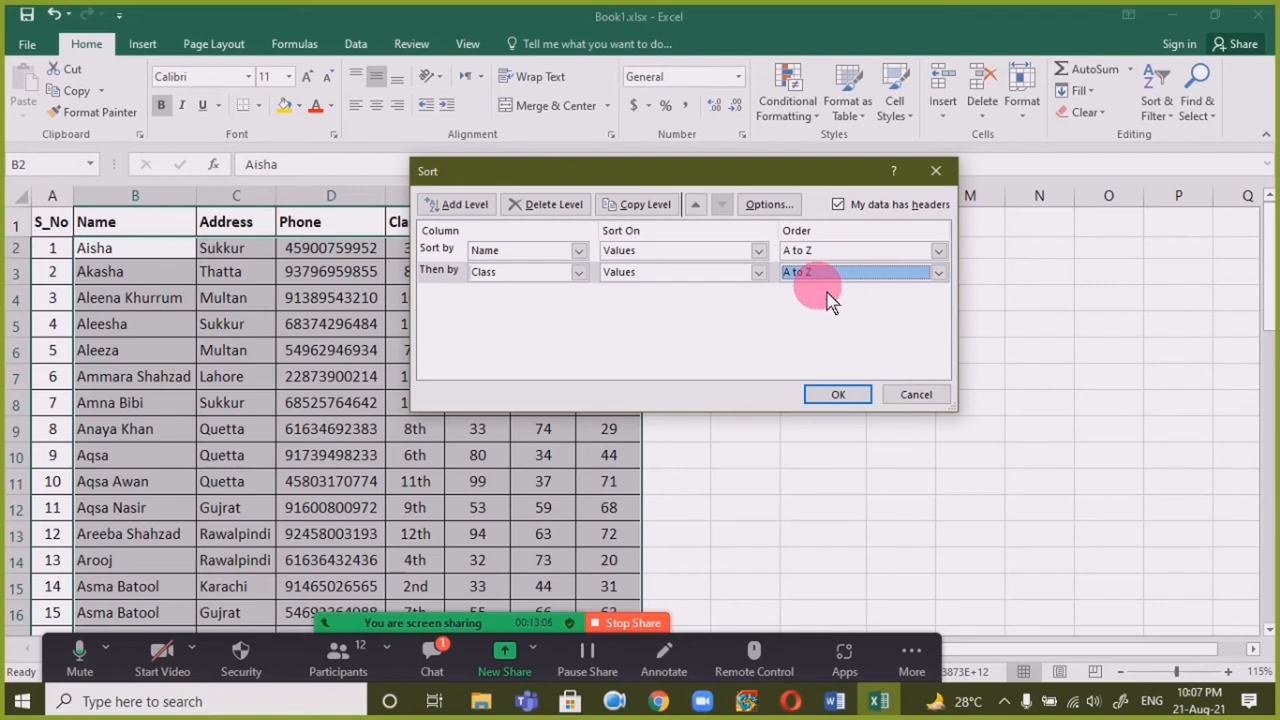
{"action": "left_click", "coordinate": [838, 396]}
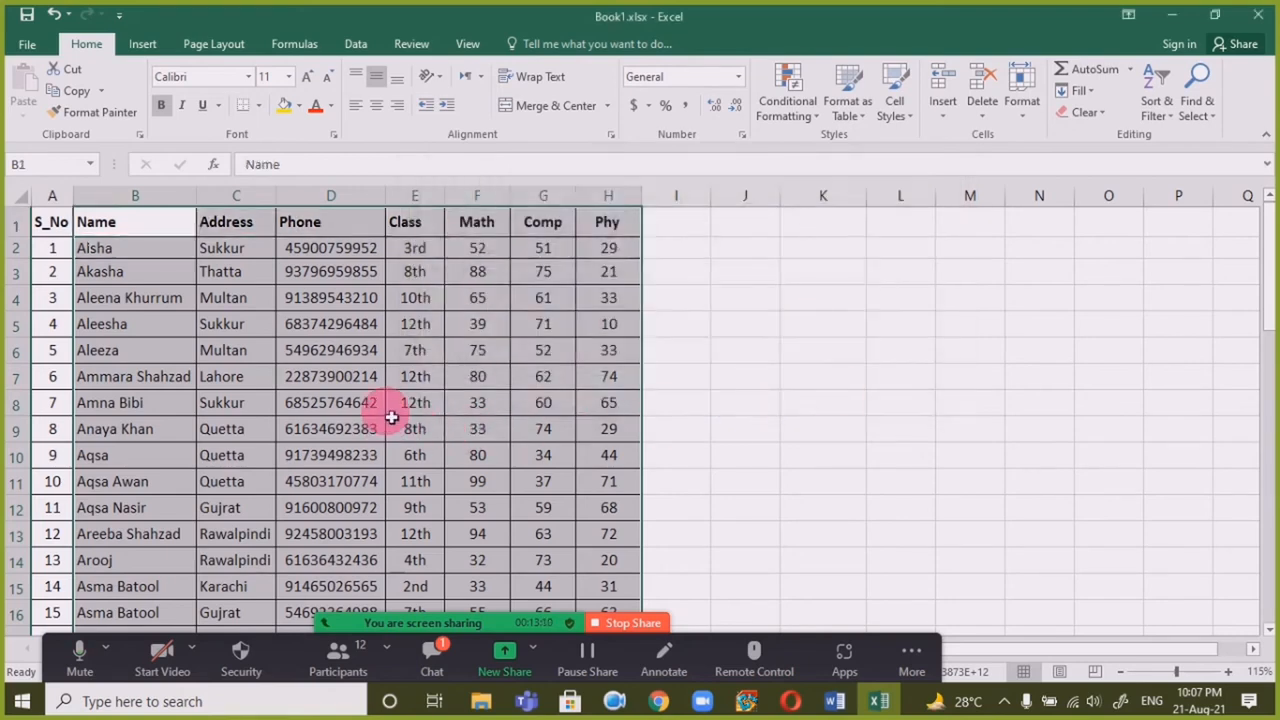
Step: Find the duplicated student by first name and select both of that student's records in B15:H16 to compare their classes
{"action": "left_click", "coordinate": [151, 404]}
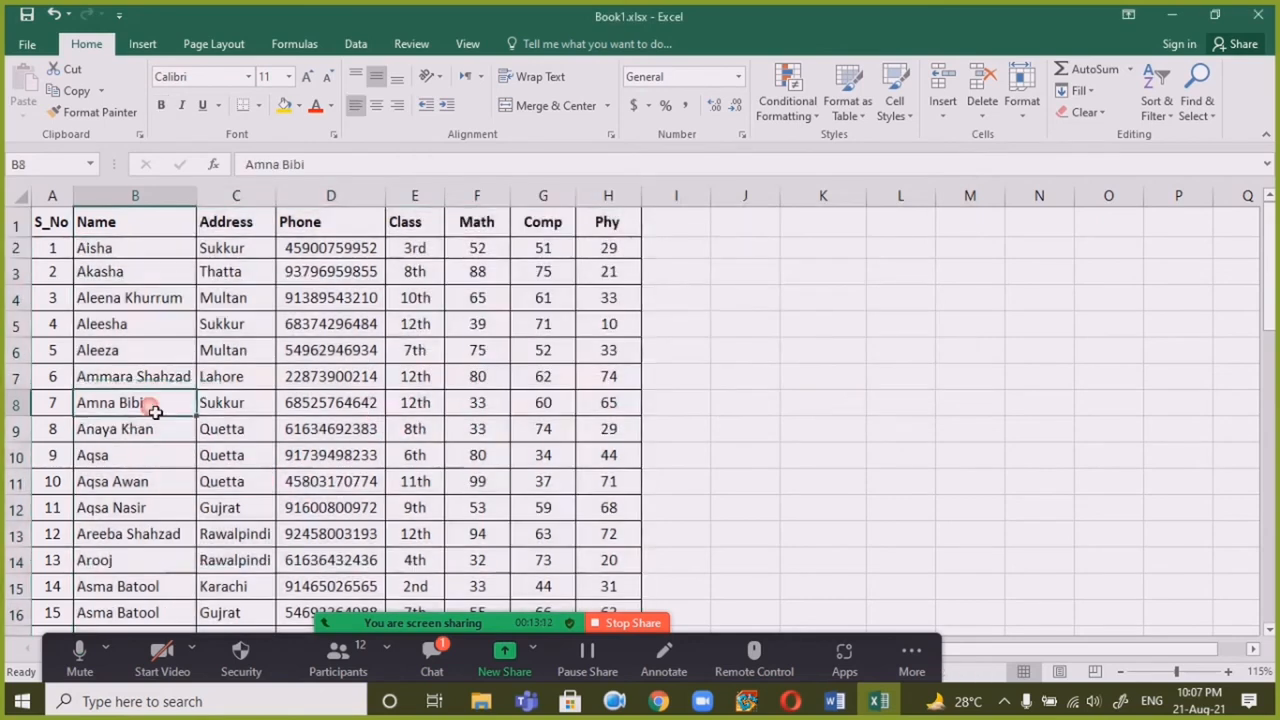
{"action": "key", "text": "ctrl+f"}
{"action": "type", "text": "ASMA"}
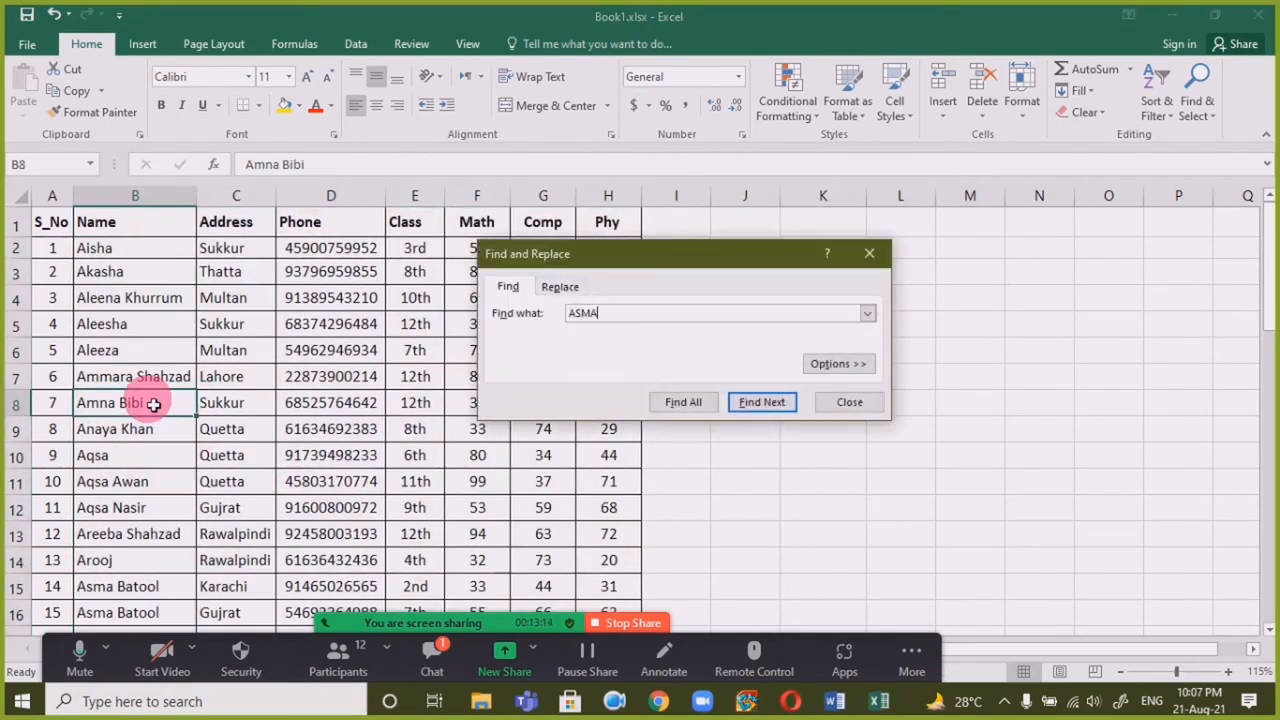
{"action": "key", "text": "Return"}
{"action": "key", "text": "Escape"}
{"action": "scroll", "coordinate": [240, 570], "scroll_direction": "down", "scroll_amount": 2}
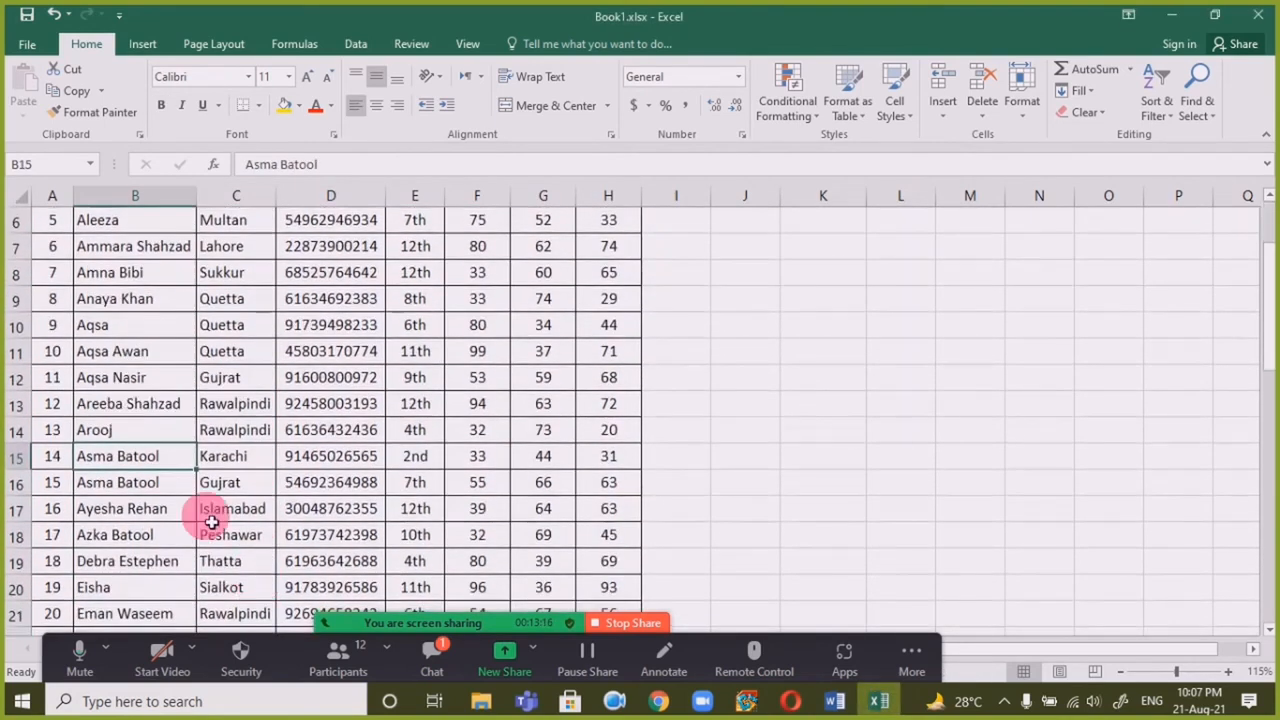
{"action": "left_click_drag", "start_coordinate": [176, 456], "coordinate": [652, 500]}
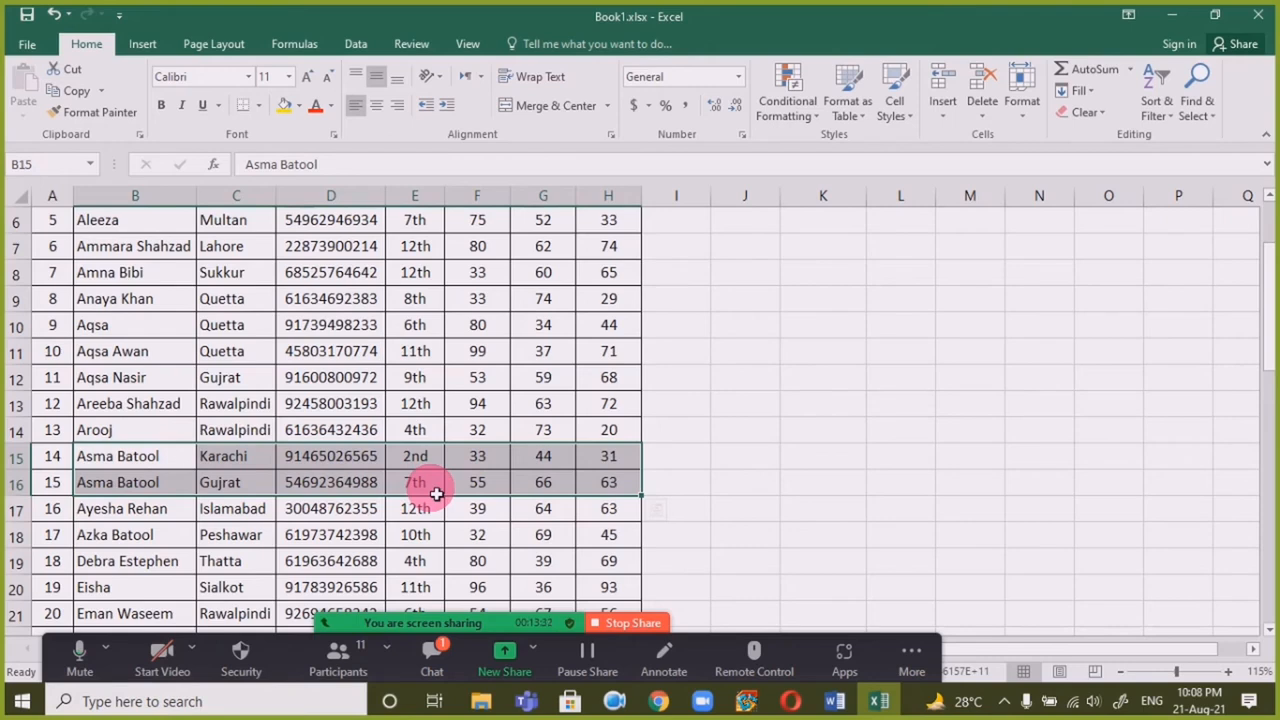
Step: Open a custom sort for the whole table including S_No, and delete both existing sort levels
{"action": "key", "text": "ctrl+Home"}
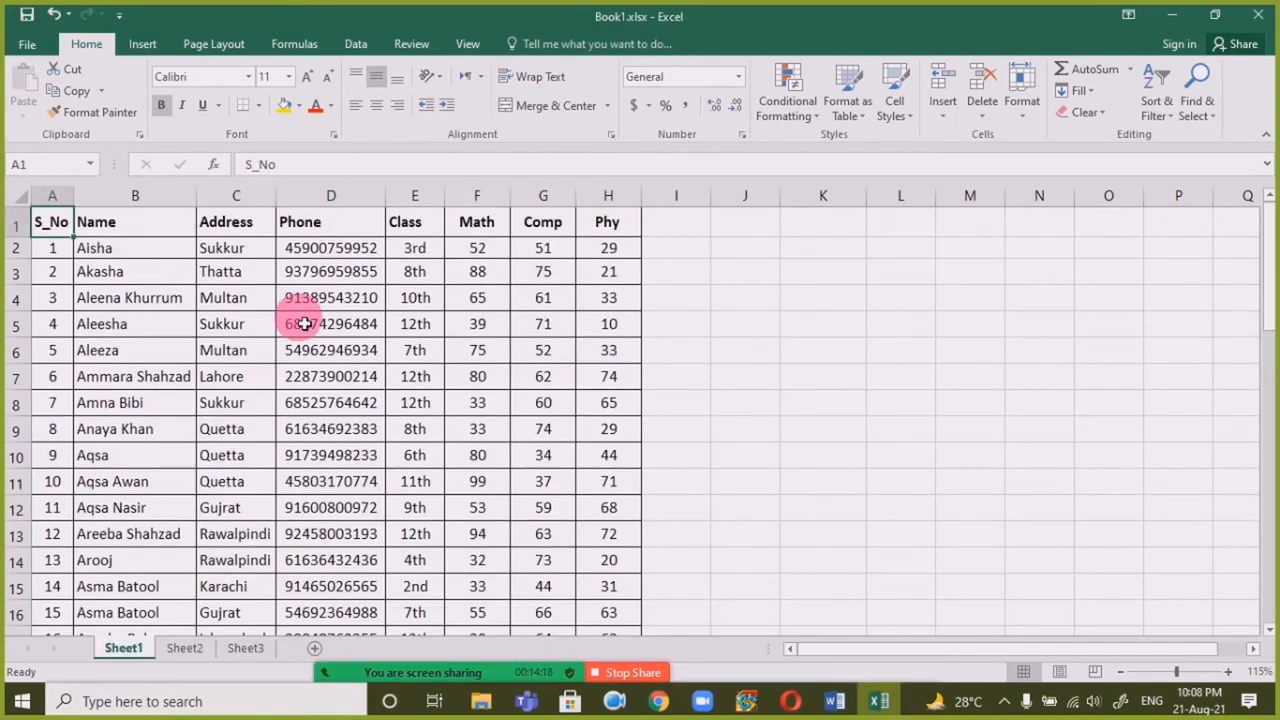
{"action": "key", "text": "ctrl+a"}
{"action": "scroll", "coordinate": [305, 324], "scroll_direction": "down", "scroll_amount": 12}
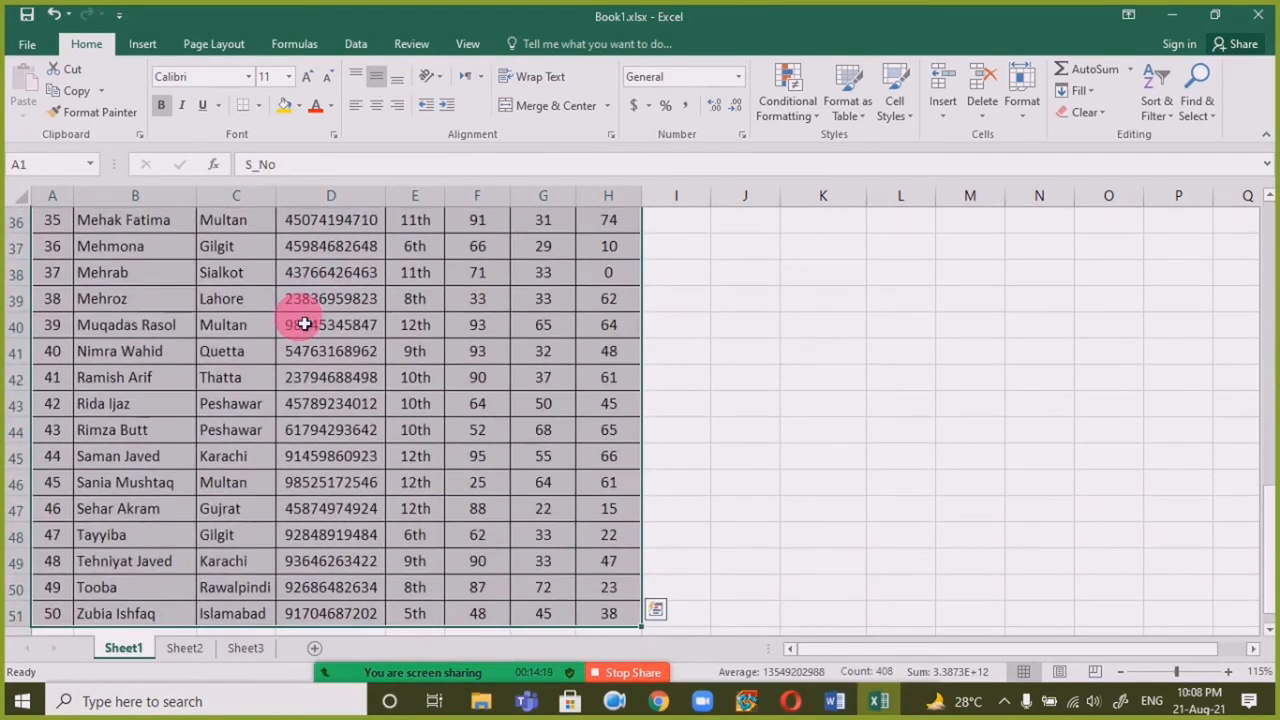
{"action": "left_click", "coordinate": [1156, 108]}
{"action": "left_click", "coordinate": [1157, 184]}
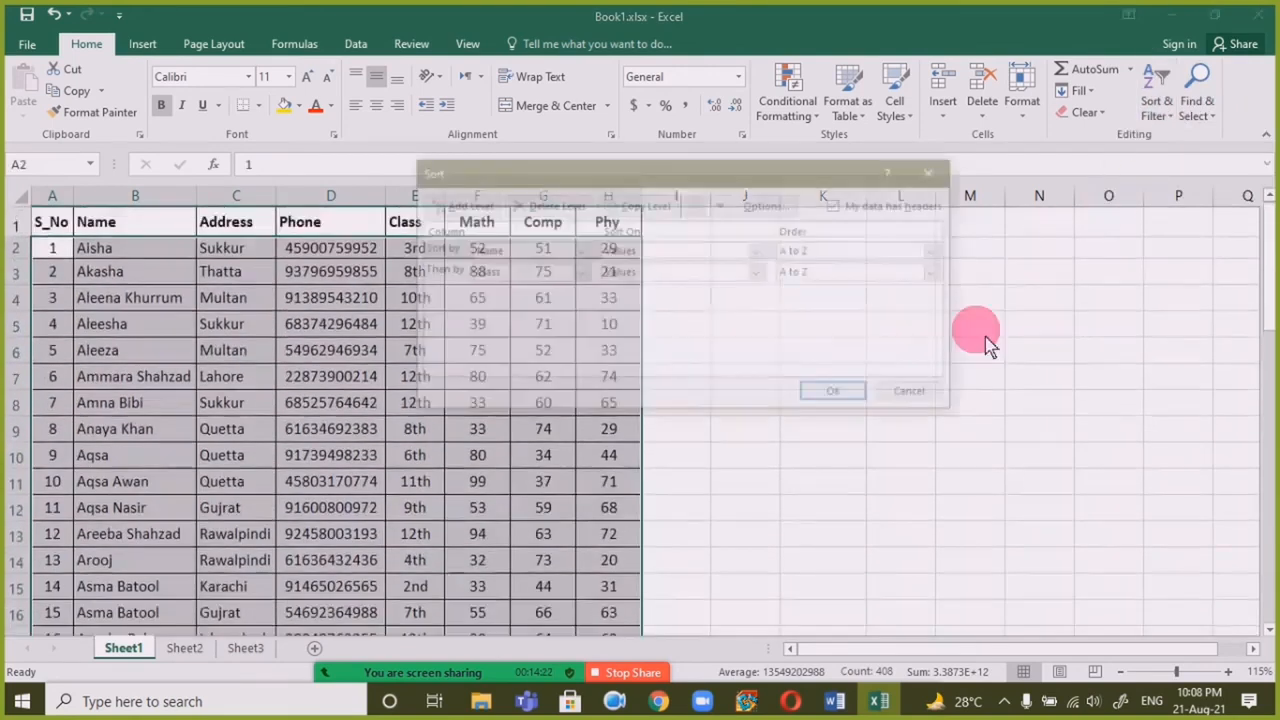
{"action": "left_click", "coordinate": [443, 249]}
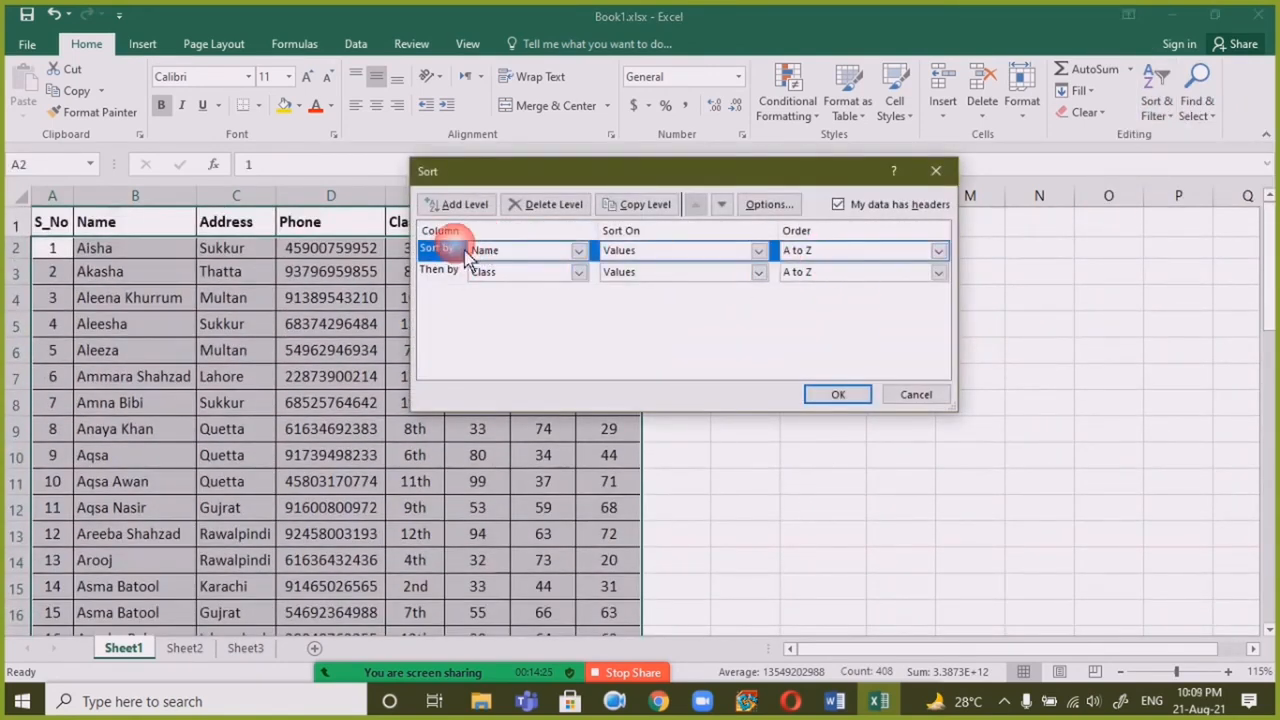
{"action": "left_click", "coordinate": [566, 205]}
{"action": "left_click", "coordinate": [443, 251]}
{"action": "left_click", "coordinate": [548, 207]}
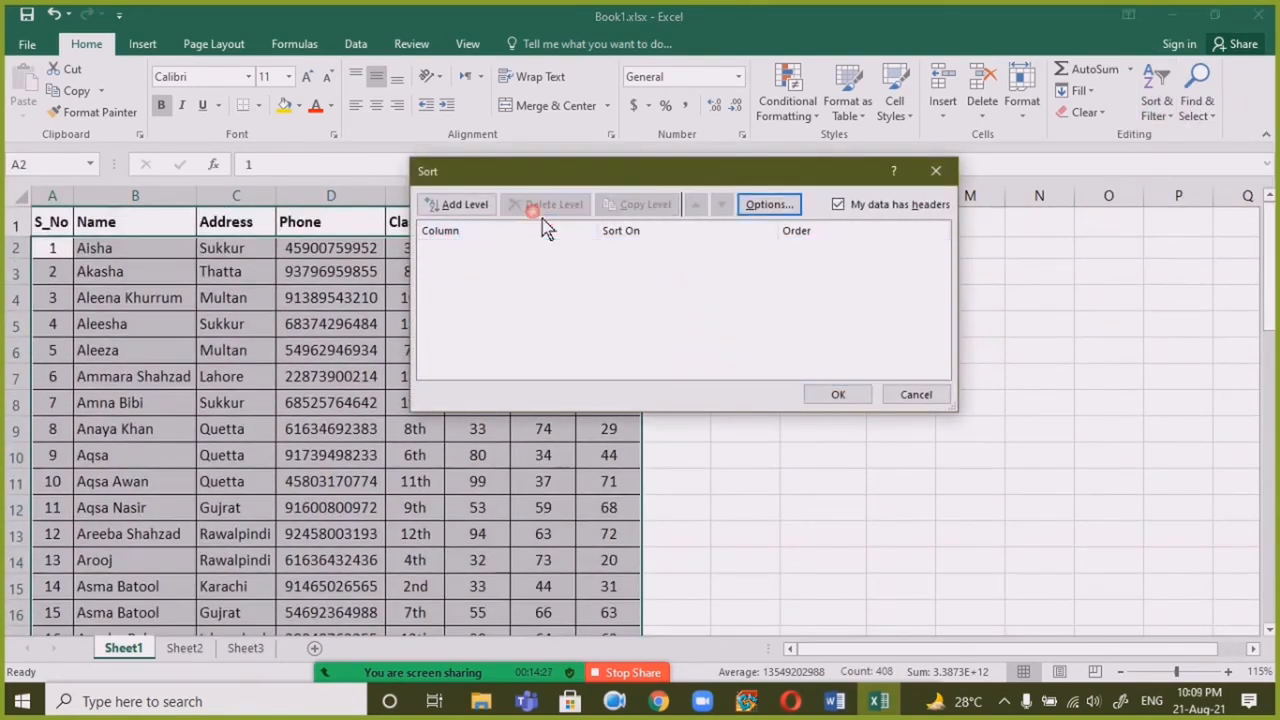
Step: Add a single sort level on the Class column by values in A to Z order and apply it
{"action": "left_click", "coordinate": [465, 206]}
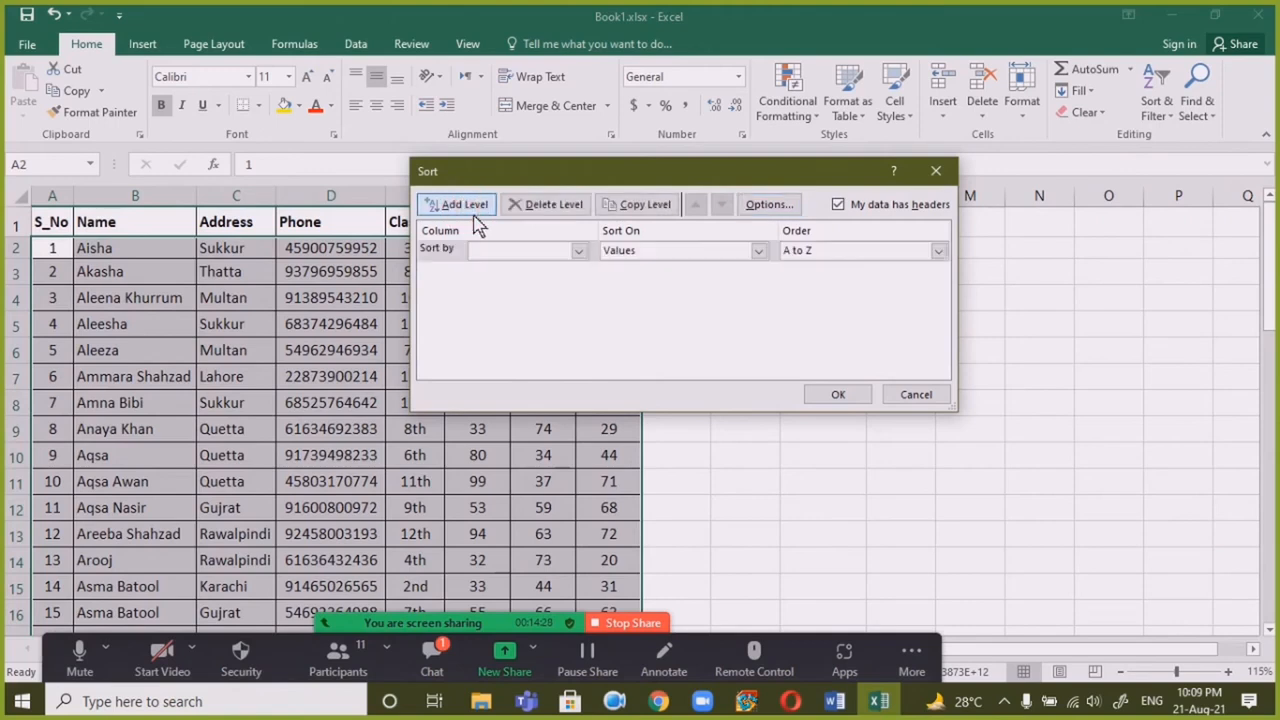
{"action": "left_click", "coordinate": [499, 260]}
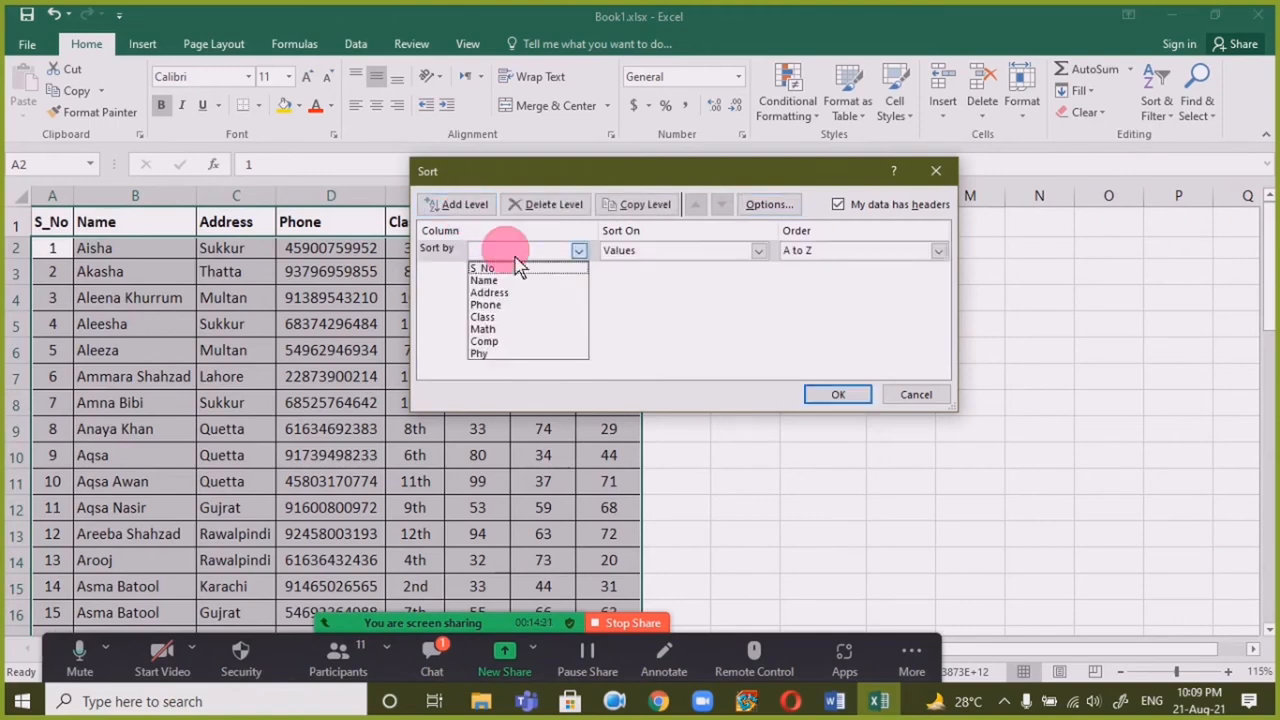
{"action": "left_click", "coordinate": [527, 319]}
{"action": "left_click_drag", "start_coordinate": [669, 178], "coordinate": [873, 211]}
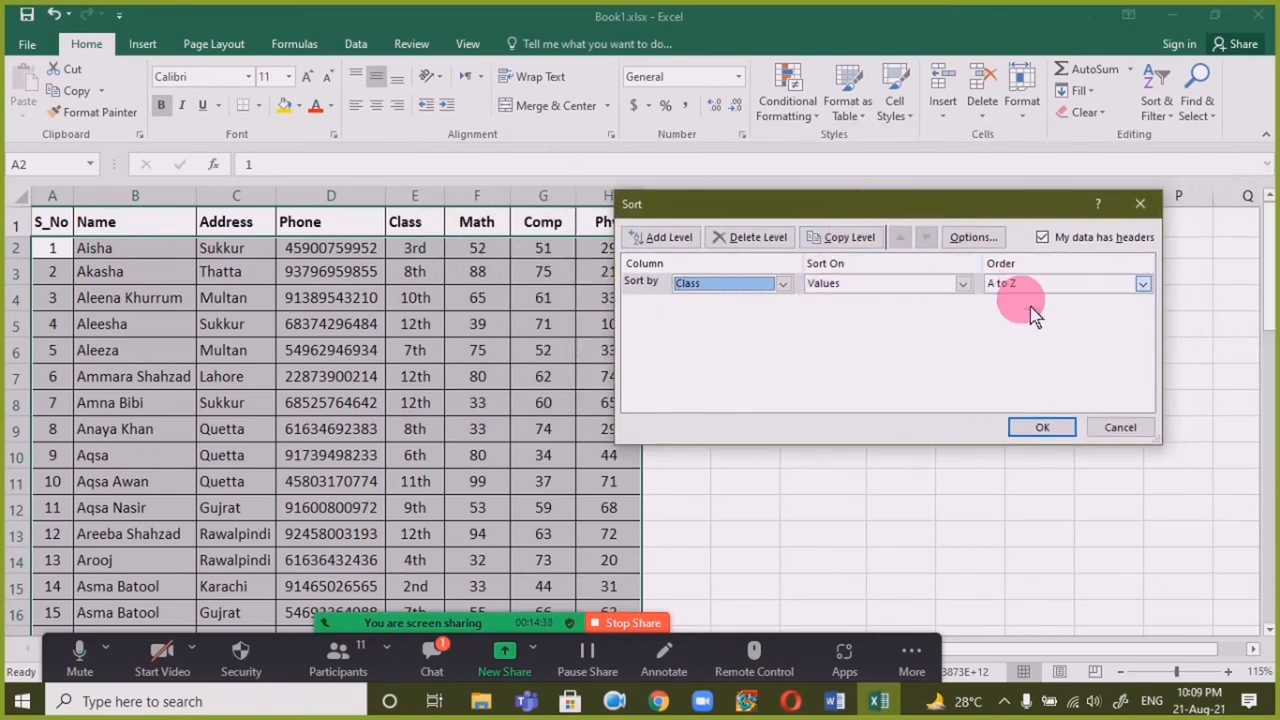
{"action": "left_click", "coordinate": [1040, 427]}
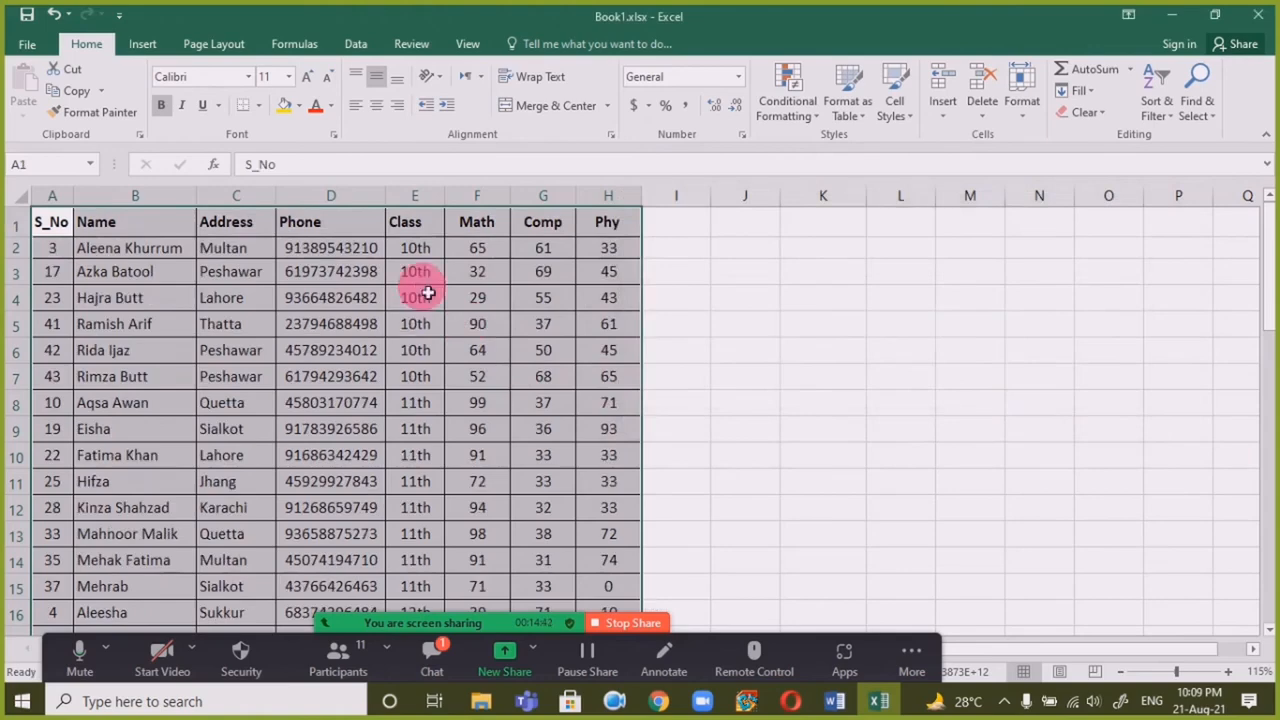
Step: Examine the order of the Class column from the first record to the last
{"action": "left_click", "coordinate": [420, 250]}
{"action": "scroll", "coordinate": [430, 320], "scroll_direction": "down", "scroll_amount": 15}
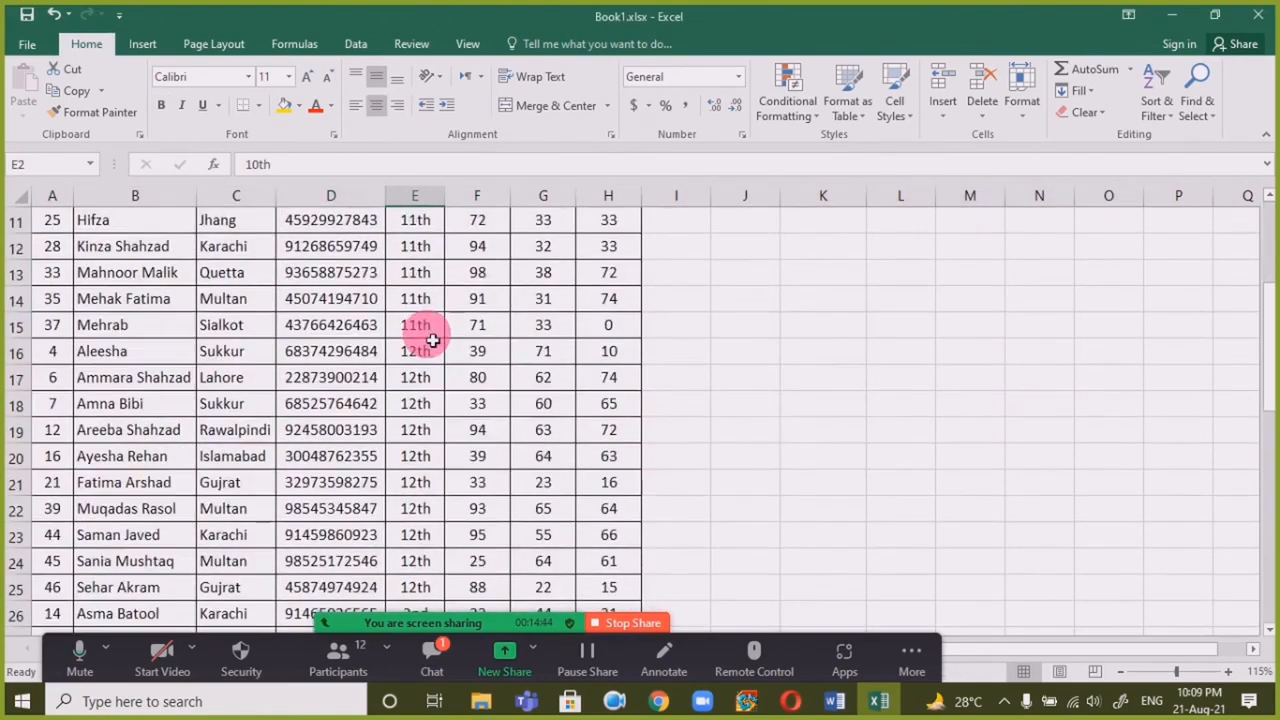
{"action": "scroll", "coordinate": [433, 345], "scroll_direction": "up", "scroll_amount": 15}
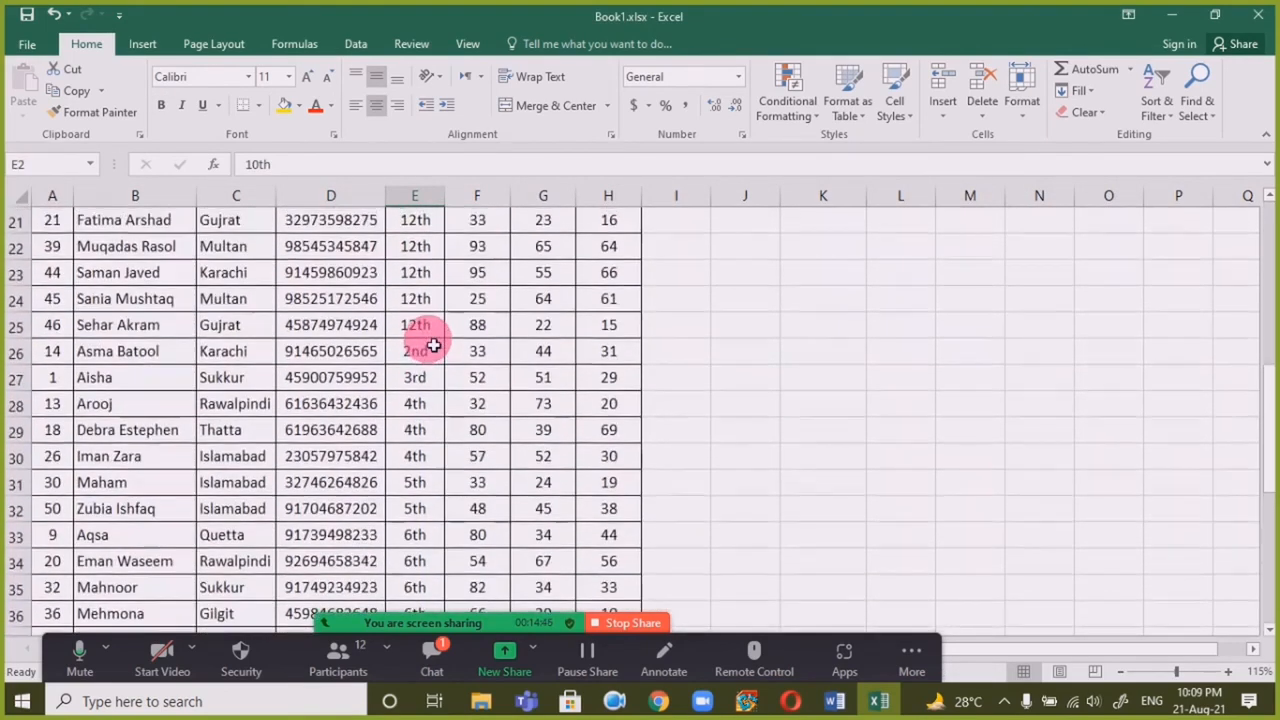
{"action": "scroll", "coordinate": [430, 348], "scroll_direction": "down", "scroll_amount": 8}
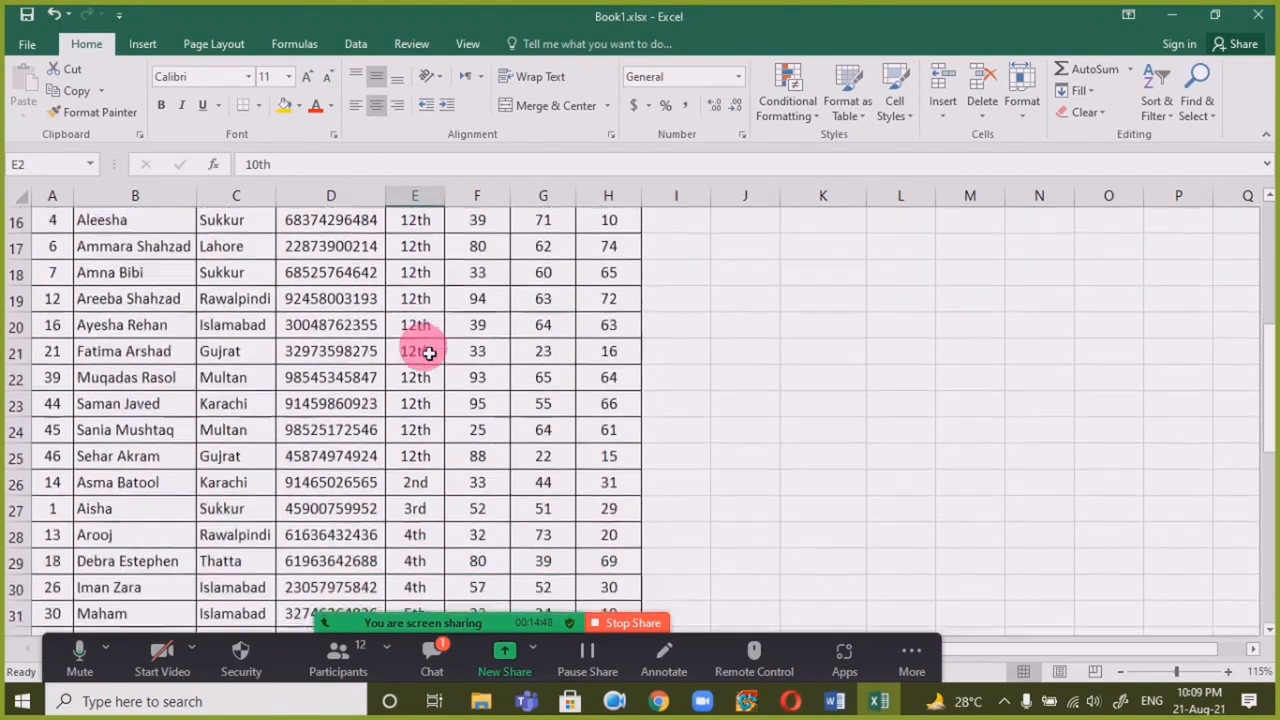
{"action": "scroll", "coordinate": [430, 352], "scroll_direction": "down", "scroll_amount": 5}
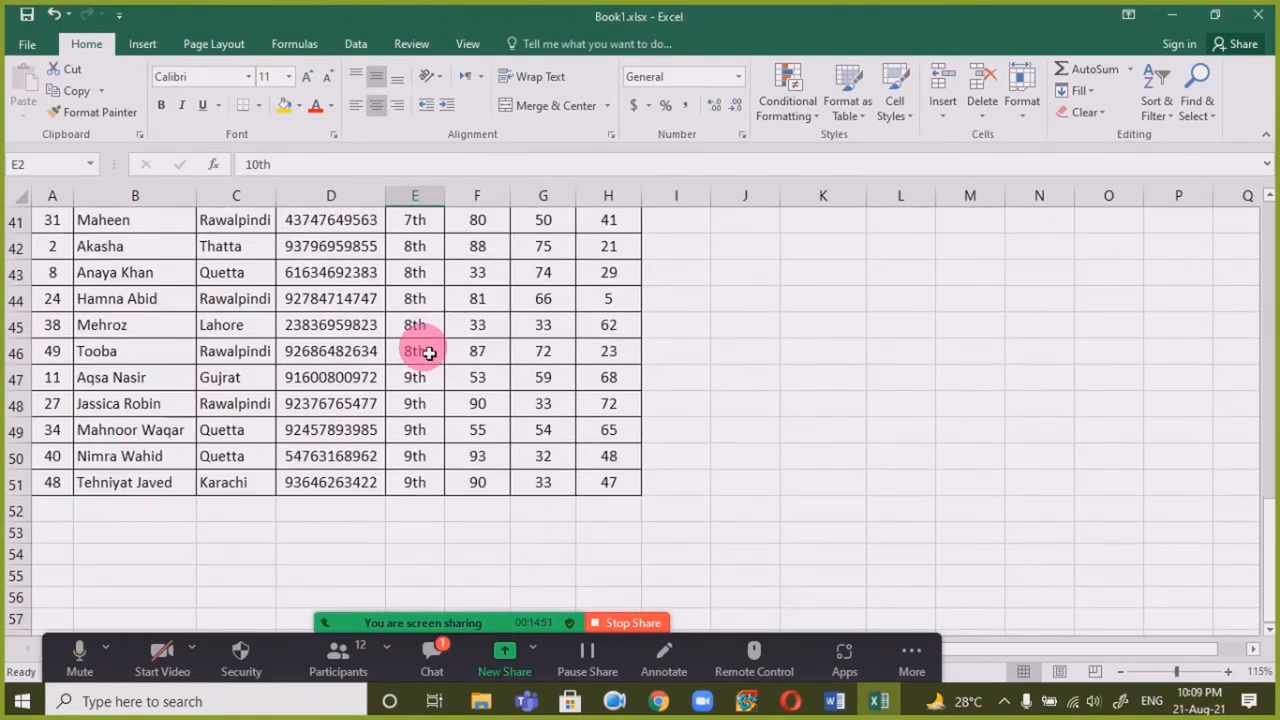
{"action": "scroll", "coordinate": [430, 352], "scroll_direction": "up", "scroll_amount": 13}
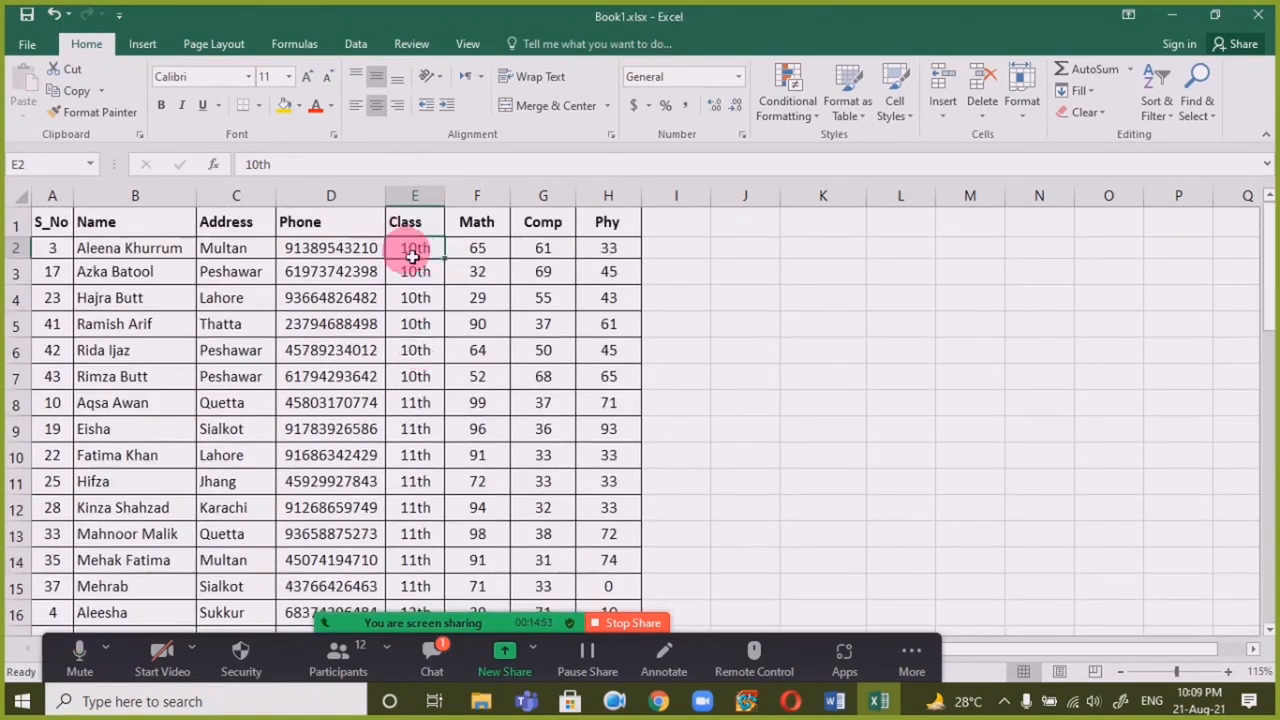
{"action": "scroll", "coordinate": [411, 415], "scroll_direction": "down", "scroll_amount": 15}
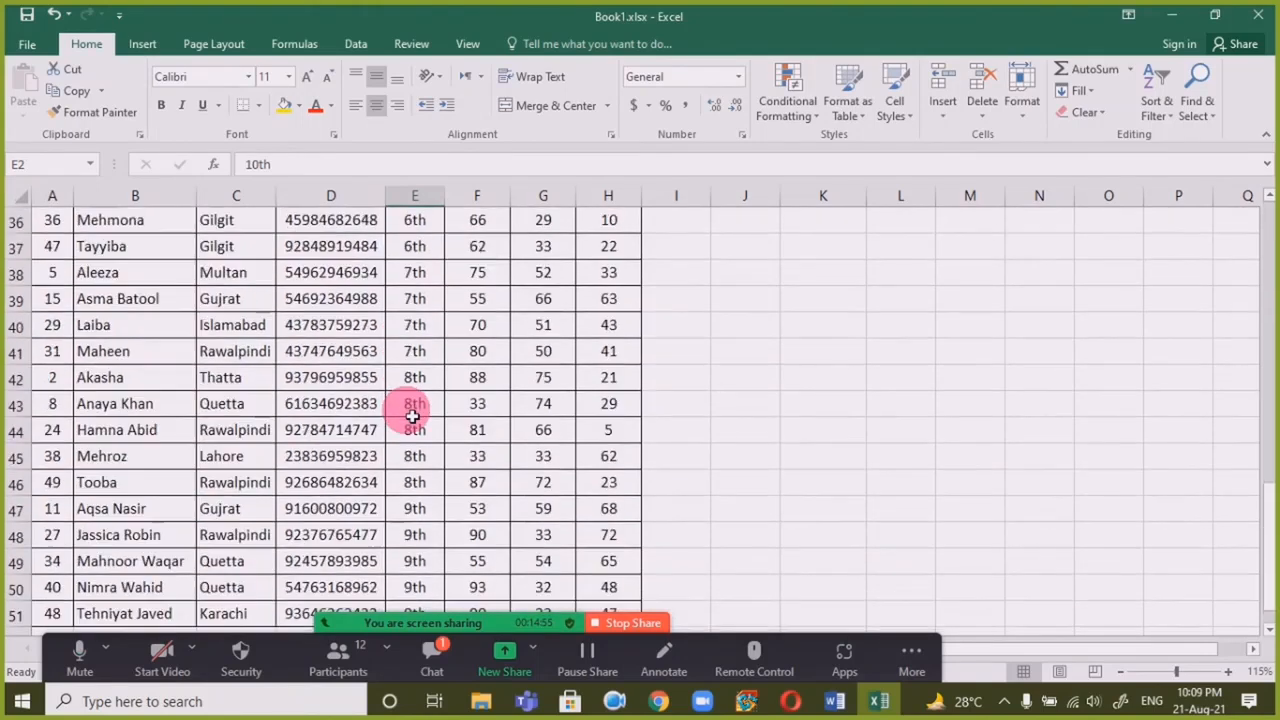
{"action": "scroll", "coordinate": [411, 415], "scroll_direction": "up", "scroll_amount": 2}
{"action": "scroll", "coordinate": [412, 417], "scroll_direction": "up", "scroll_amount": 3}
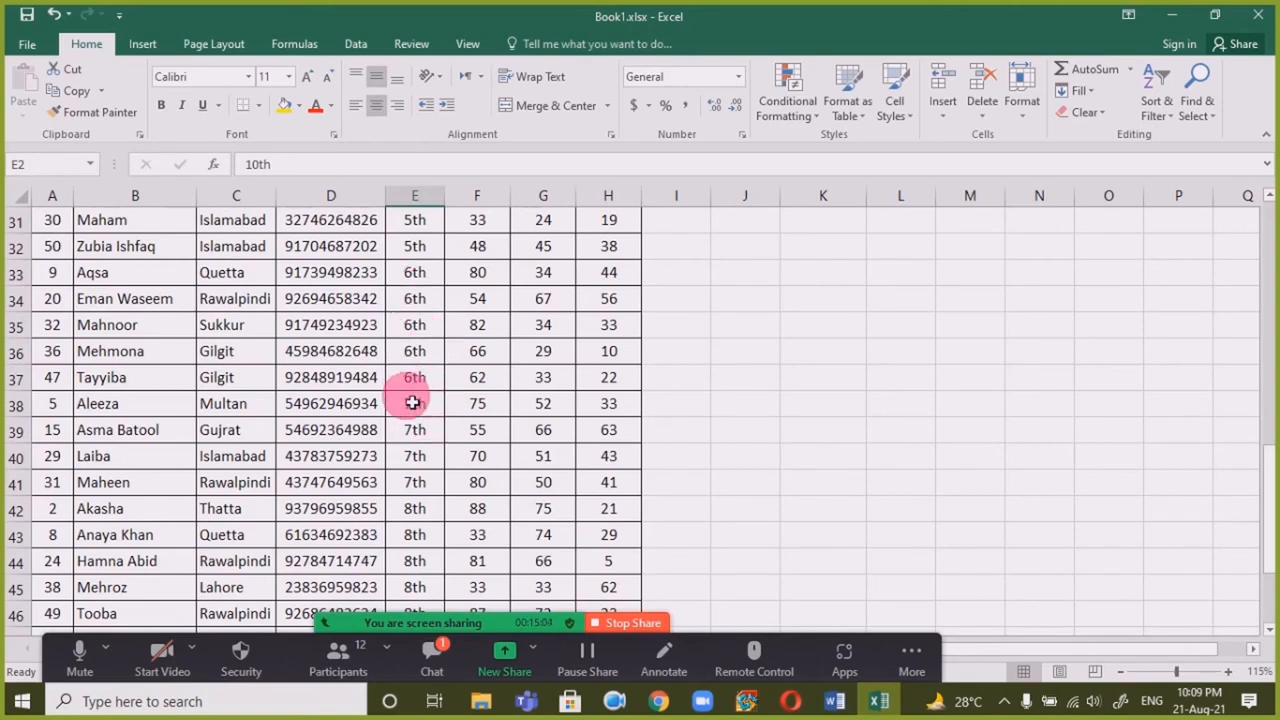
Step: Review how the Class entries are ordered down the whole table, selecting all of them from E2 to the last record
{"action": "scroll", "coordinate": [428, 490], "scroll_direction": "down", "scroll_amount": 3}
{"action": "scroll", "coordinate": [428, 495], "scroll_direction": "down", "scroll_amount": 2}
{"action": "scroll", "coordinate": [428, 495], "scroll_direction": "up", "scroll_amount": 10}
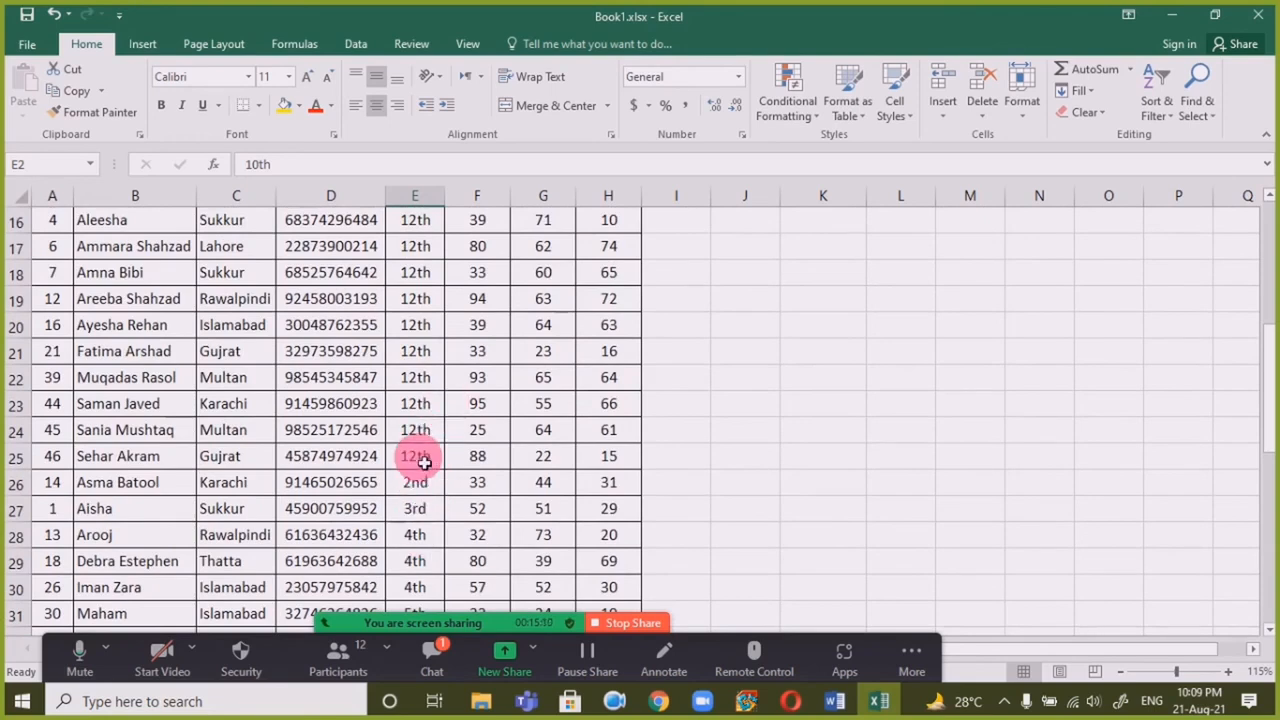
{"action": "scroll", "coordinate": [440, 355], "scroll_direction": "up", "scroll_amount": 5}
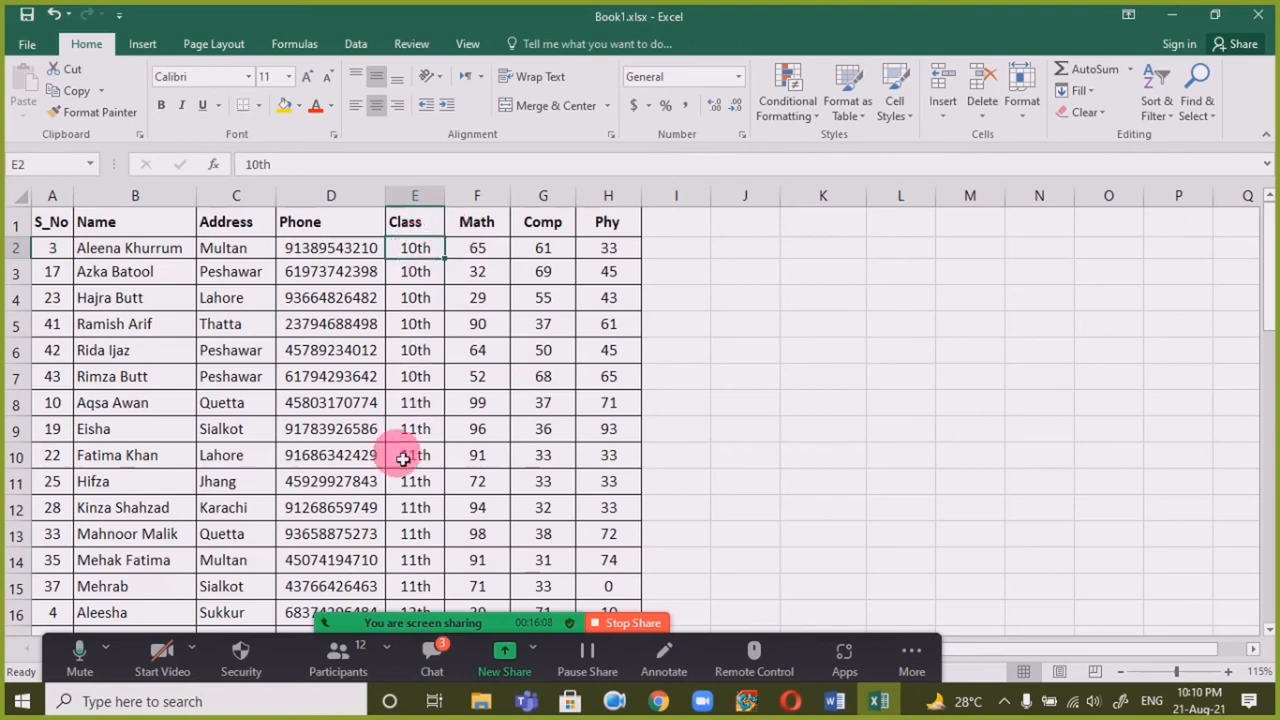
{"action": "scroll", "coordinate": [400, 455], "scroll_direction": "down", "scroll_amount": 5}
{"action": "scroll", "coordinate": [405, 465], "scroll_direction": "down", "scroll_amount": 6}
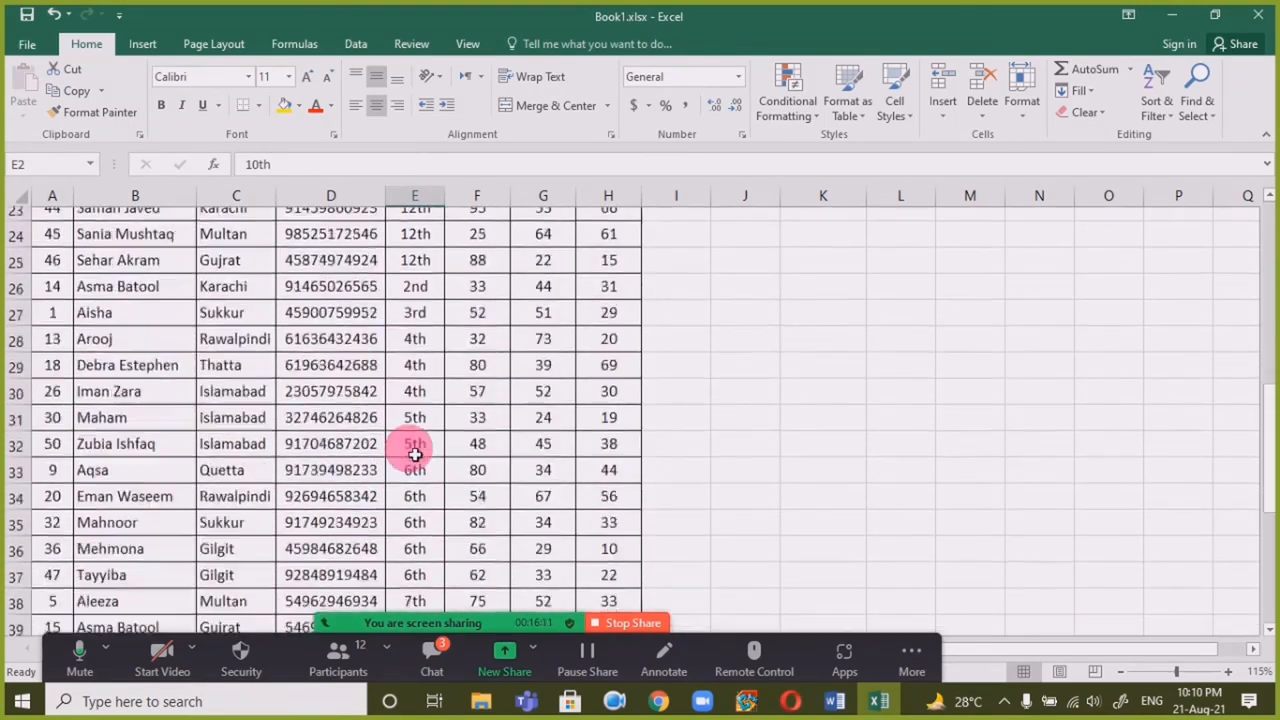
{"action": "scroll", "coordinate": [415, 460], "scroll_direction": "up", "scroll_amount": 12}
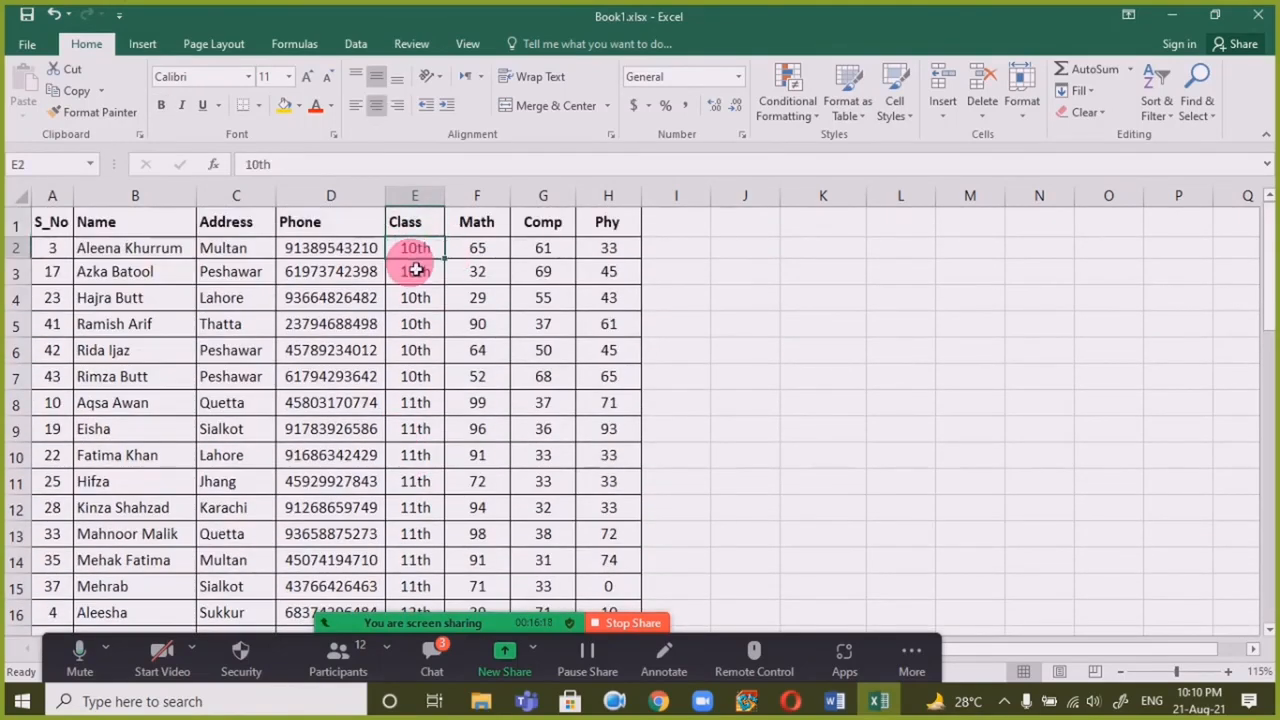
{"action": "key", "text": "ctrl+shift+Down"}
{"action": "scroll", "coordinate": [590, 482], "scroll_direction": "up", "scroll_amount": 5}
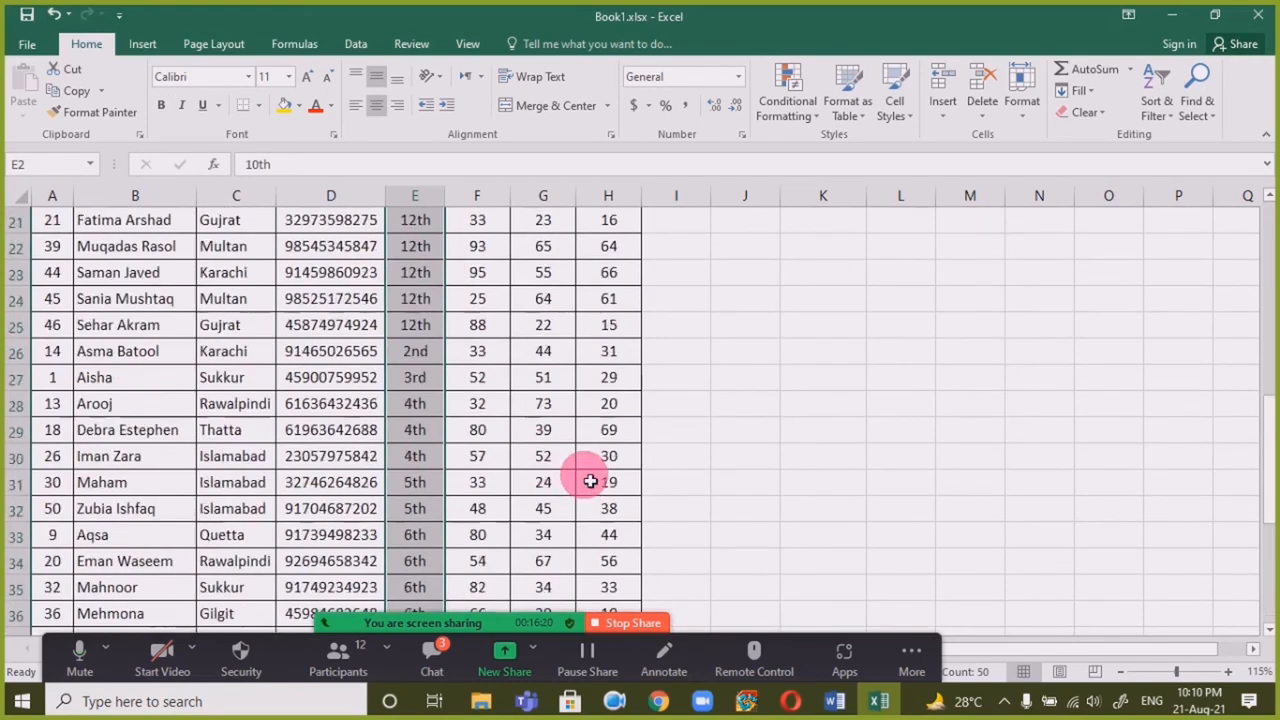
{"action": "scroll", "coordinate": [590, 482], "scroll_direction": "down", "scroll_amount": 7}
{"action": "scroll", "coordinate": [585, 480], "scroll_direction": "up", "scroll_amount": 13}
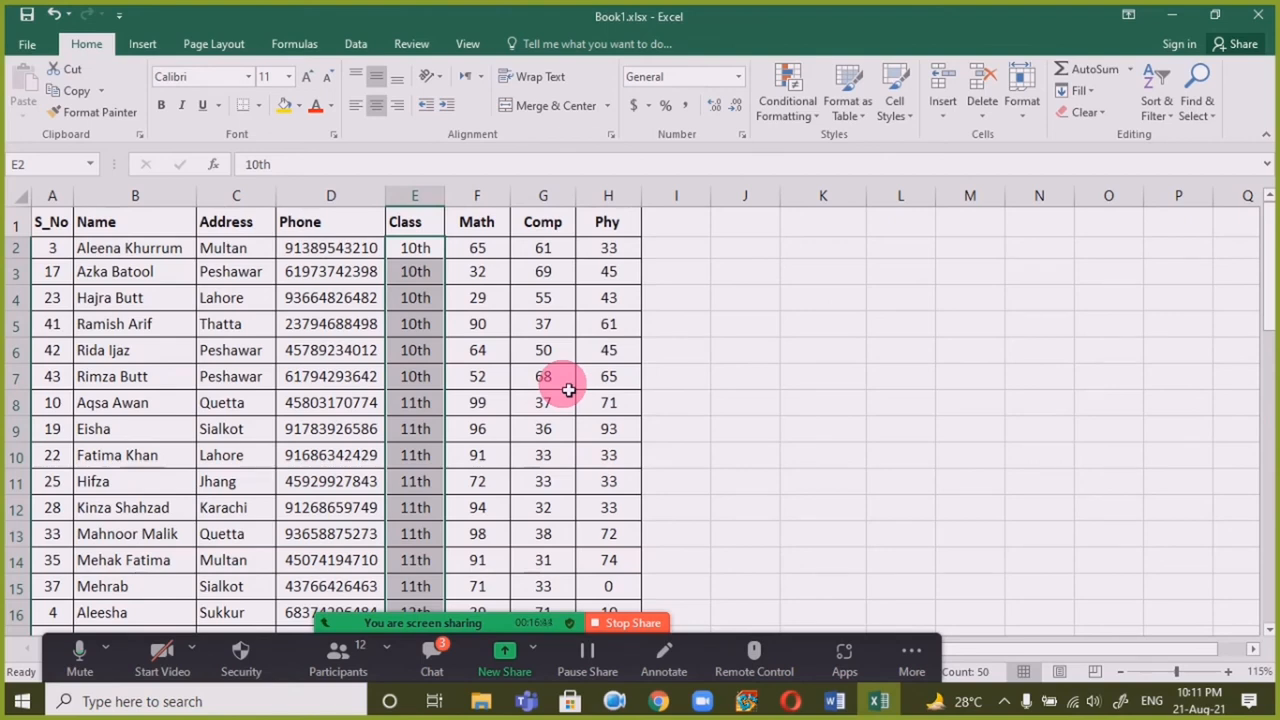
Step: Try to remove the "th" suffix from the Class values one cell at a time, starting at E2
{"action": "left_click", "coordinate": [420, 250]}
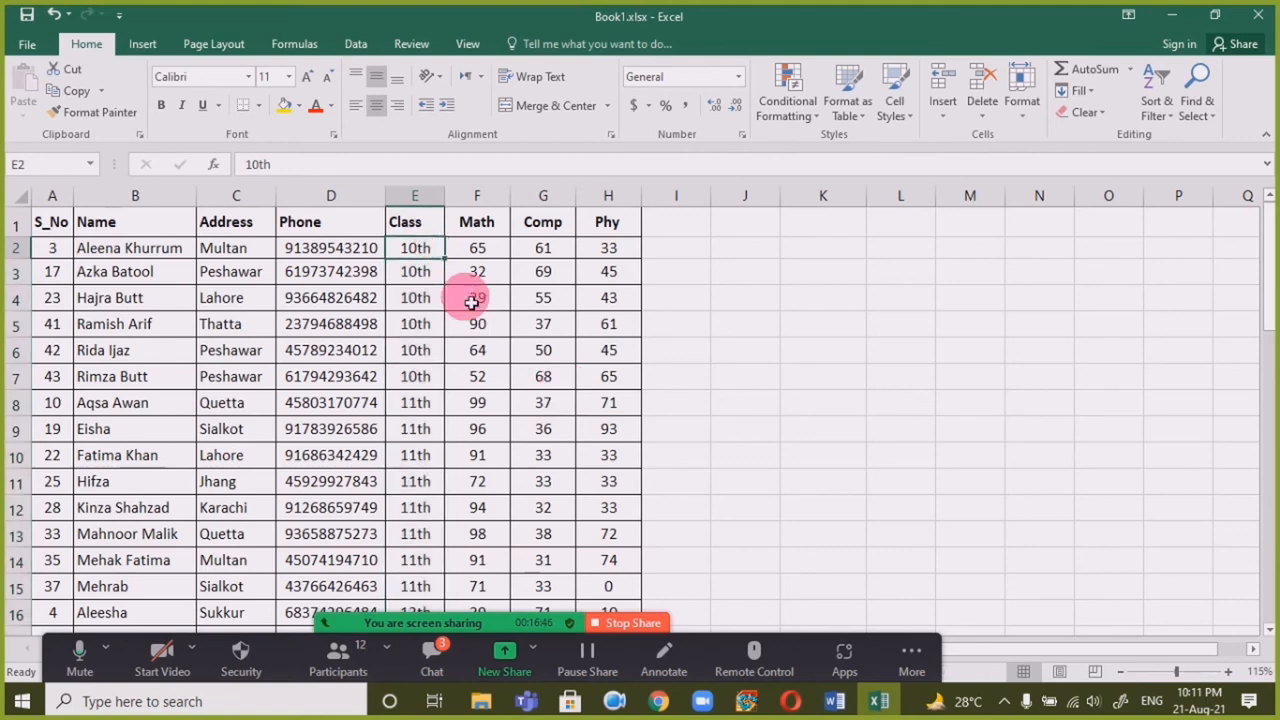
{"action": "key", "text": "F2"}
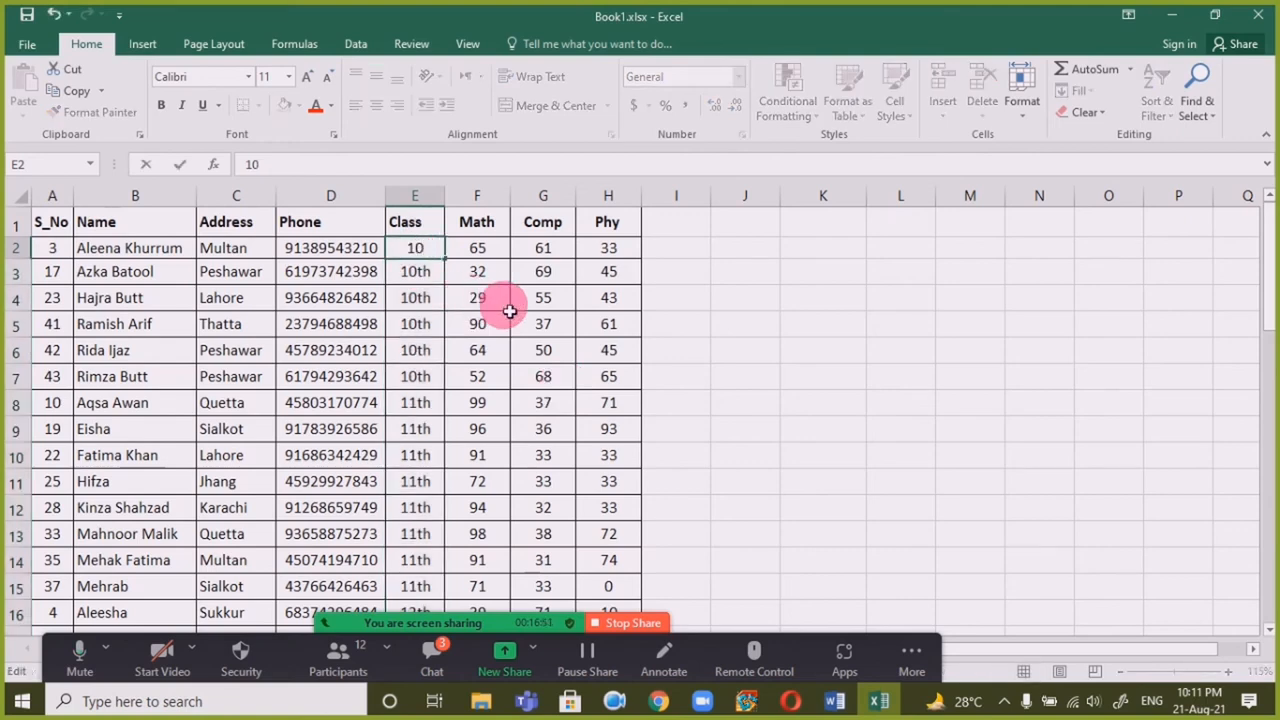
{"action": "key", "text": "Return"}
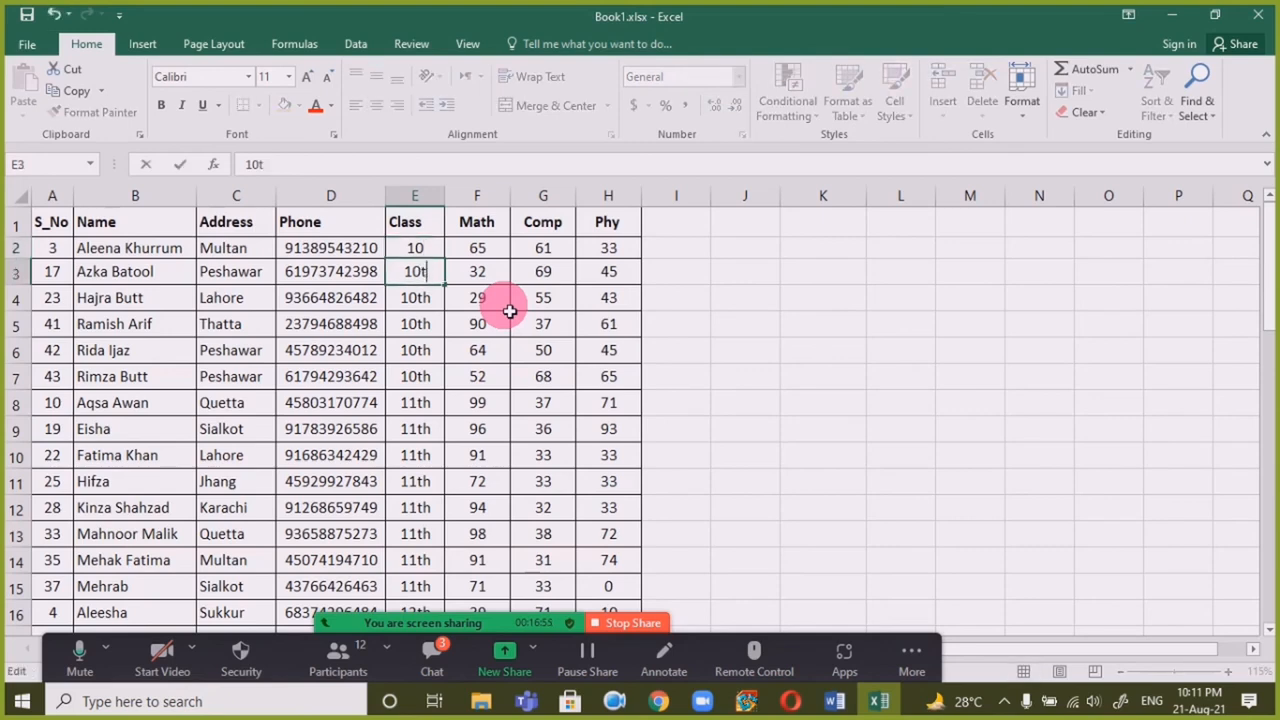
{"action": "key", "text": "Return"}
{"action": "key", "text": "F2"}
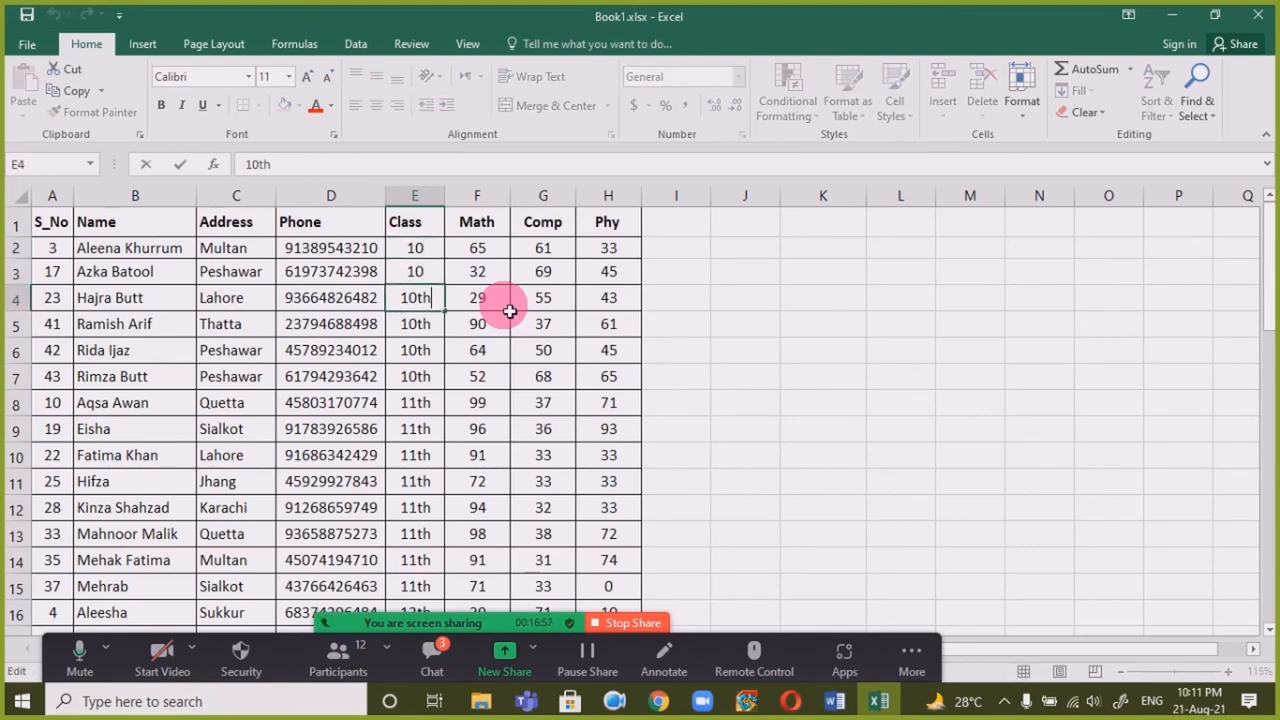
{"action": "key", "text": "Return"}
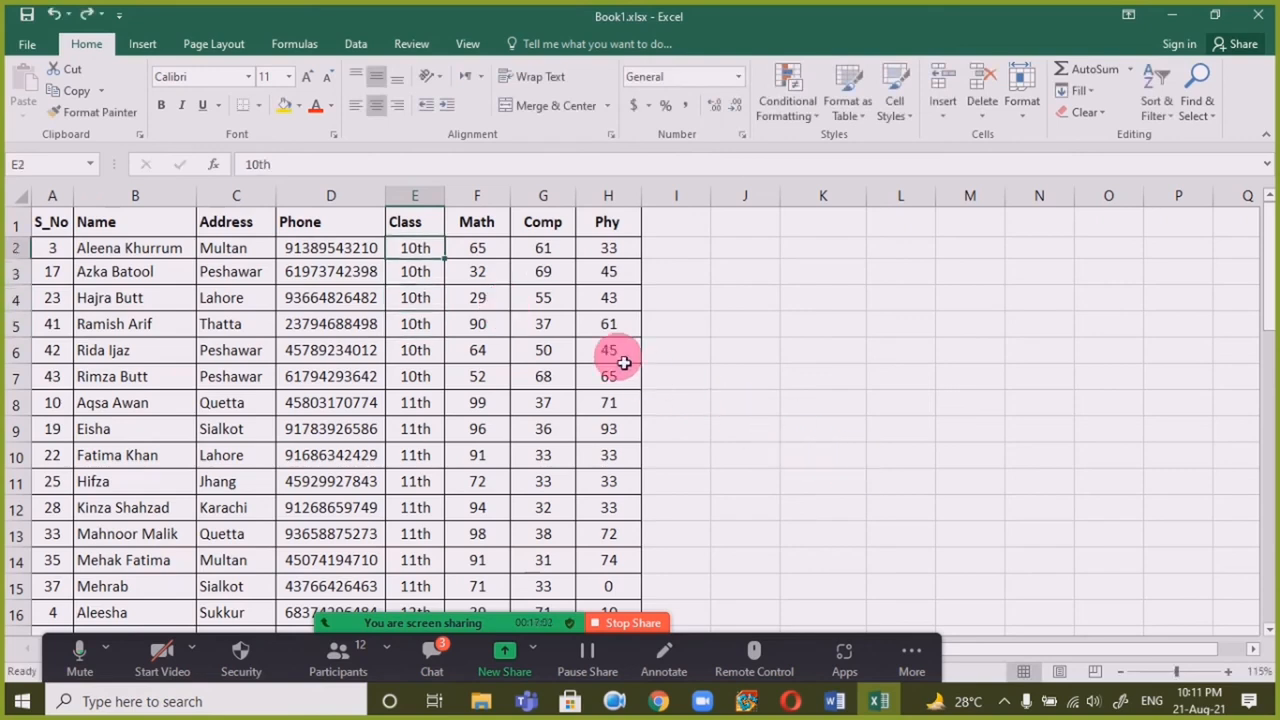
Step: Select all Class values from E2 down and replace every "th" in them with nothing
{"action": "key", "text": "ctrl+shift+Down"}
{"action": "scroll", "coordinate": [700, 400], "scroll_direction": "down", "scroll_amount": 2}
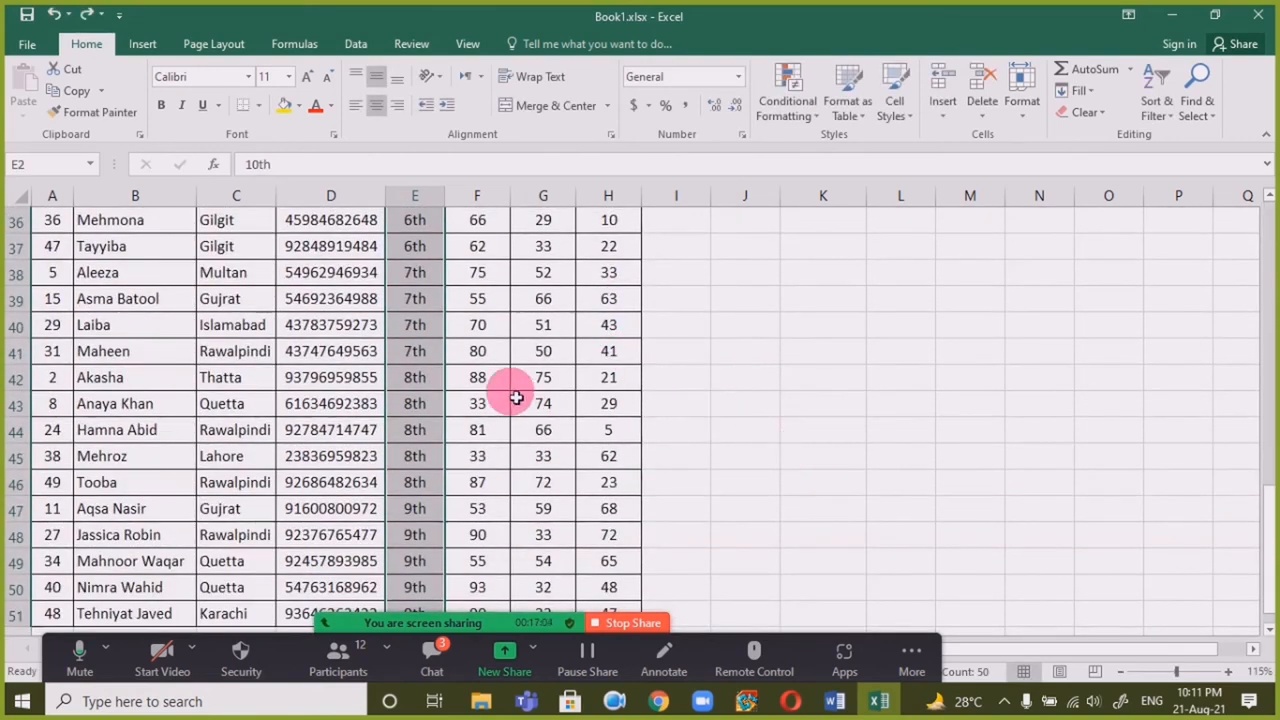
{"action": "key", "text": "ctrl+h"}
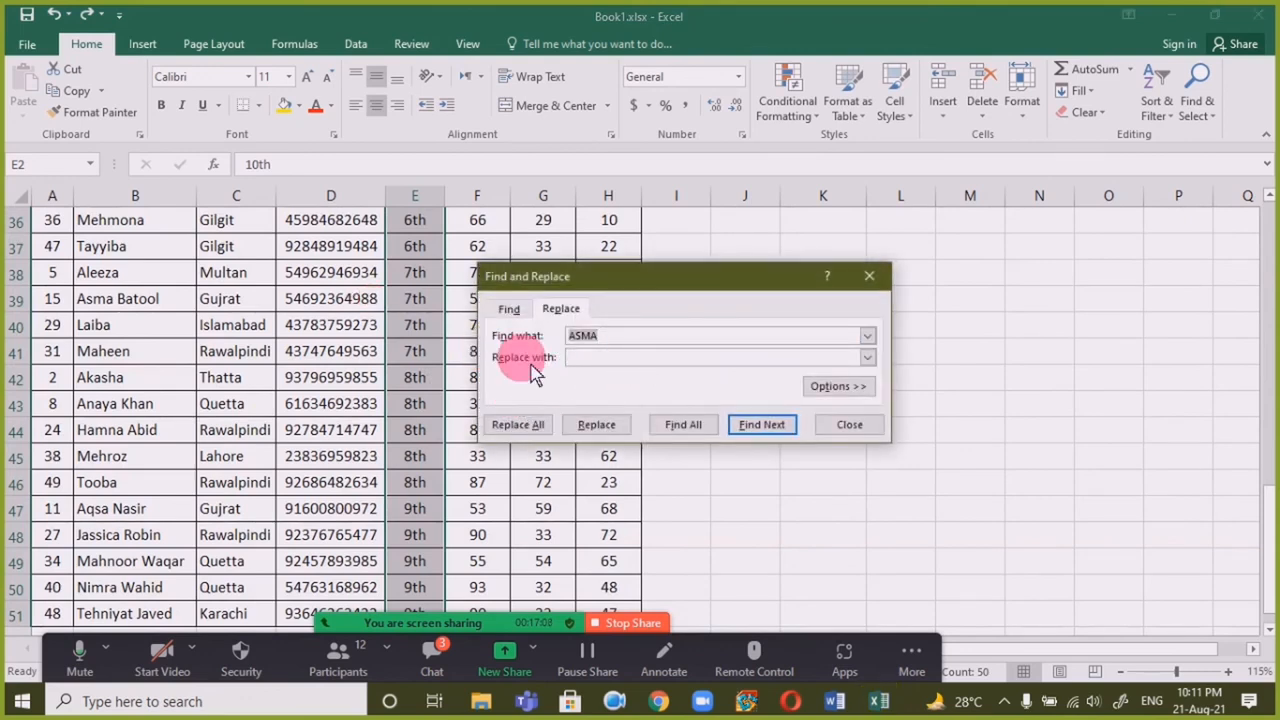
{"action": "left_click_drag", "start_coordinate": [648, 283], "coordinate": [735, 288]}
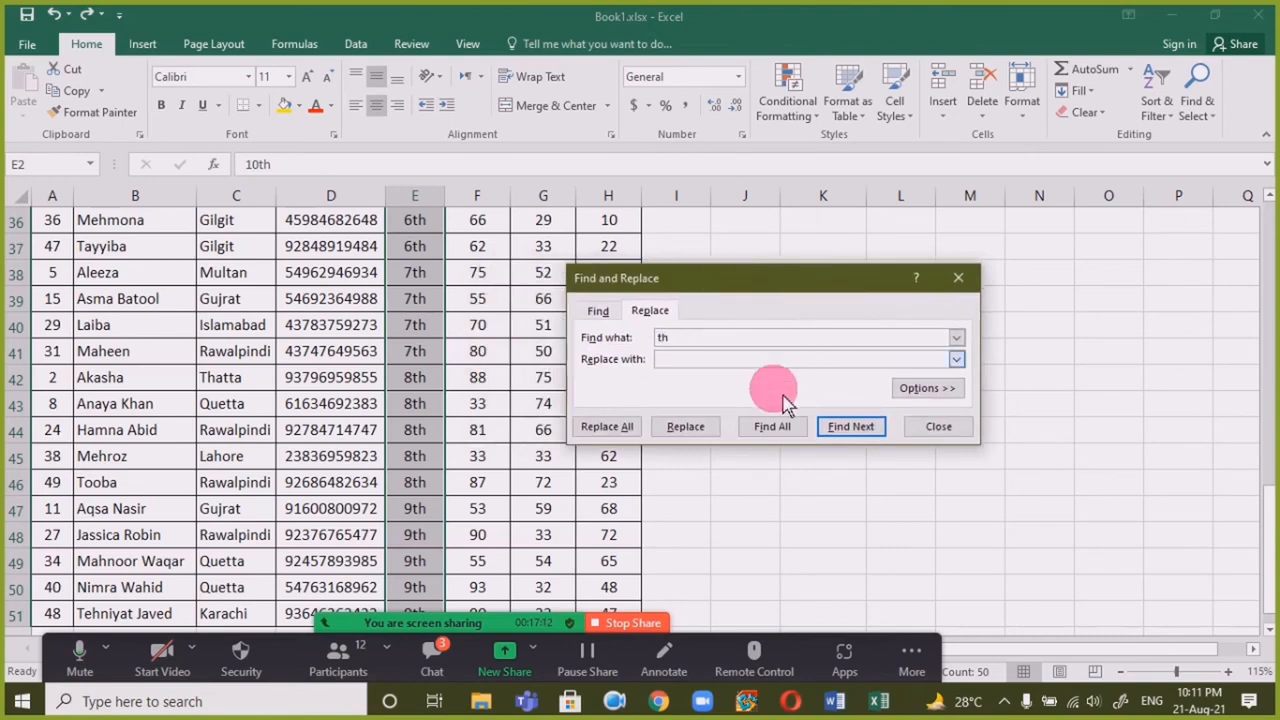
{"action": "left_click", "coordinate": [607, 426]}
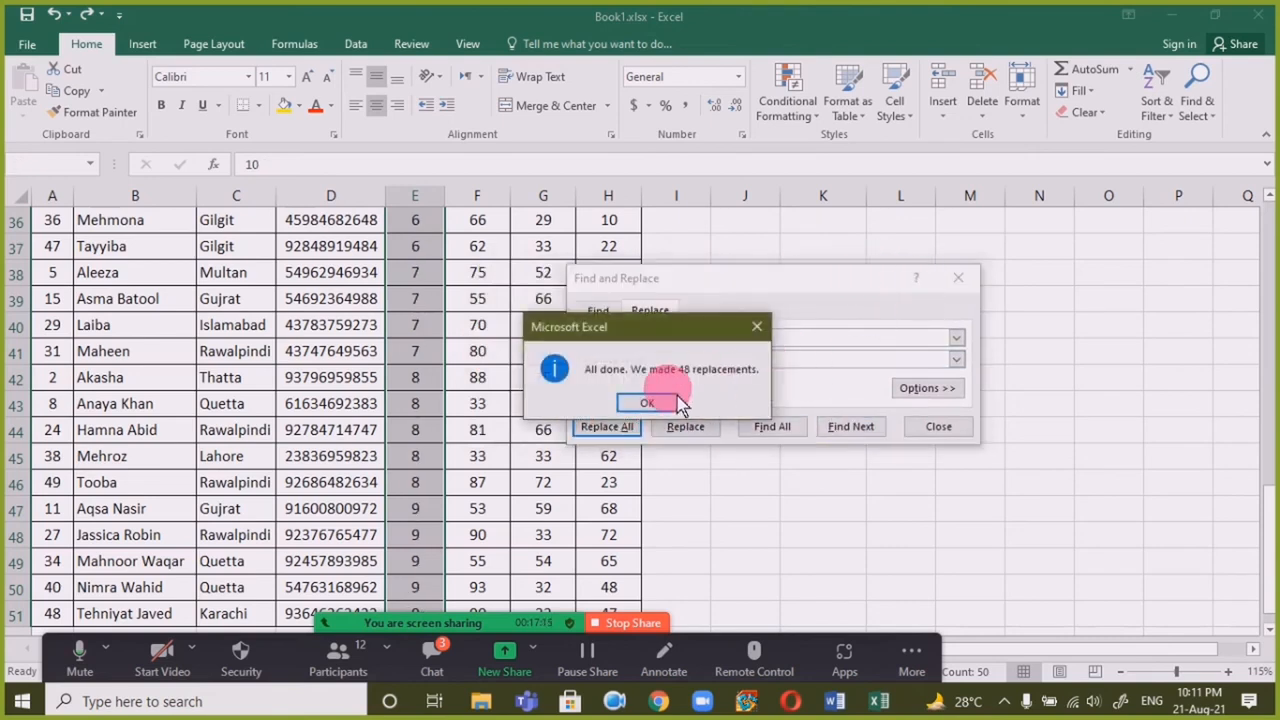
{"action": "left_click", "coordinate": [649, 402]}
{"action": "left_click", "coordinate": [960, 280]}
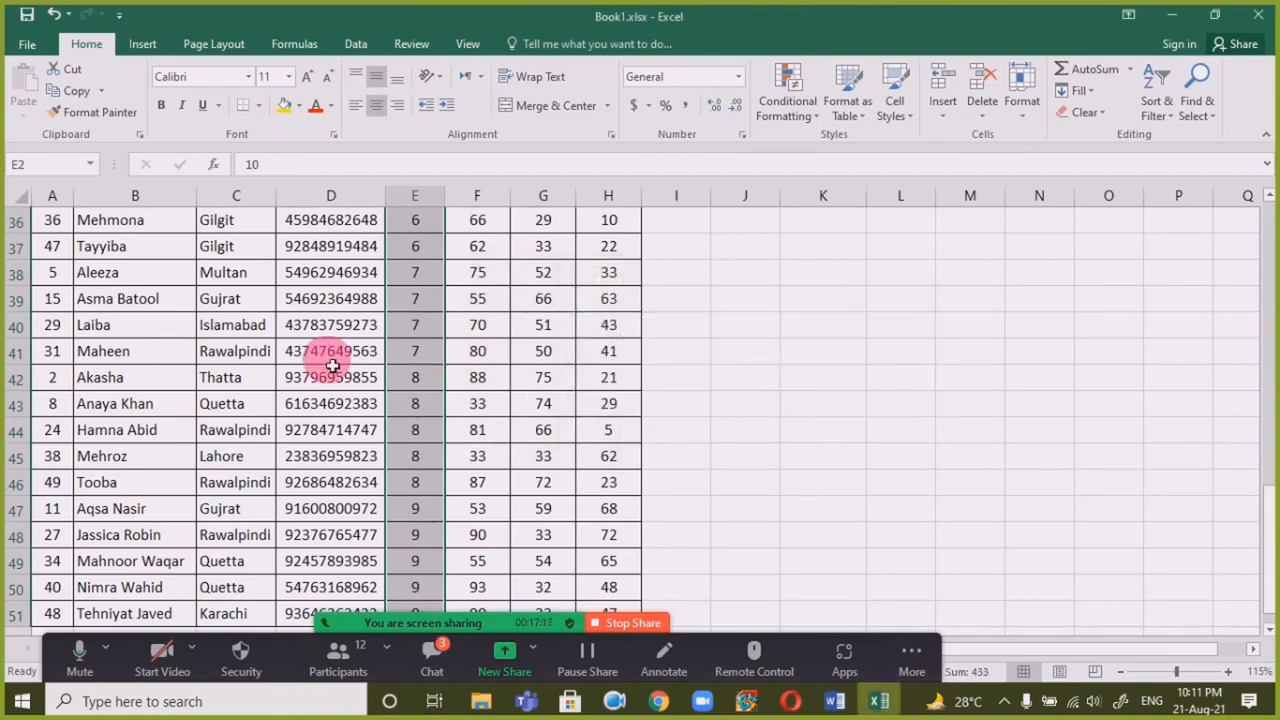
Step: Check the whole Class column for values that still carry a text suffix
{"action": "scroll", "coordinate": [451, 358], "scroll_direction": "up", "scroll_amount": 12}
{"action": "scroll", "coordinate": [452, 359], "scroll_direction": "down", "scroll_amount": 1}
{"action": "scroll", "coordinate": [452, 359], "scroll_direction": "down", "scroll_amount": 8}
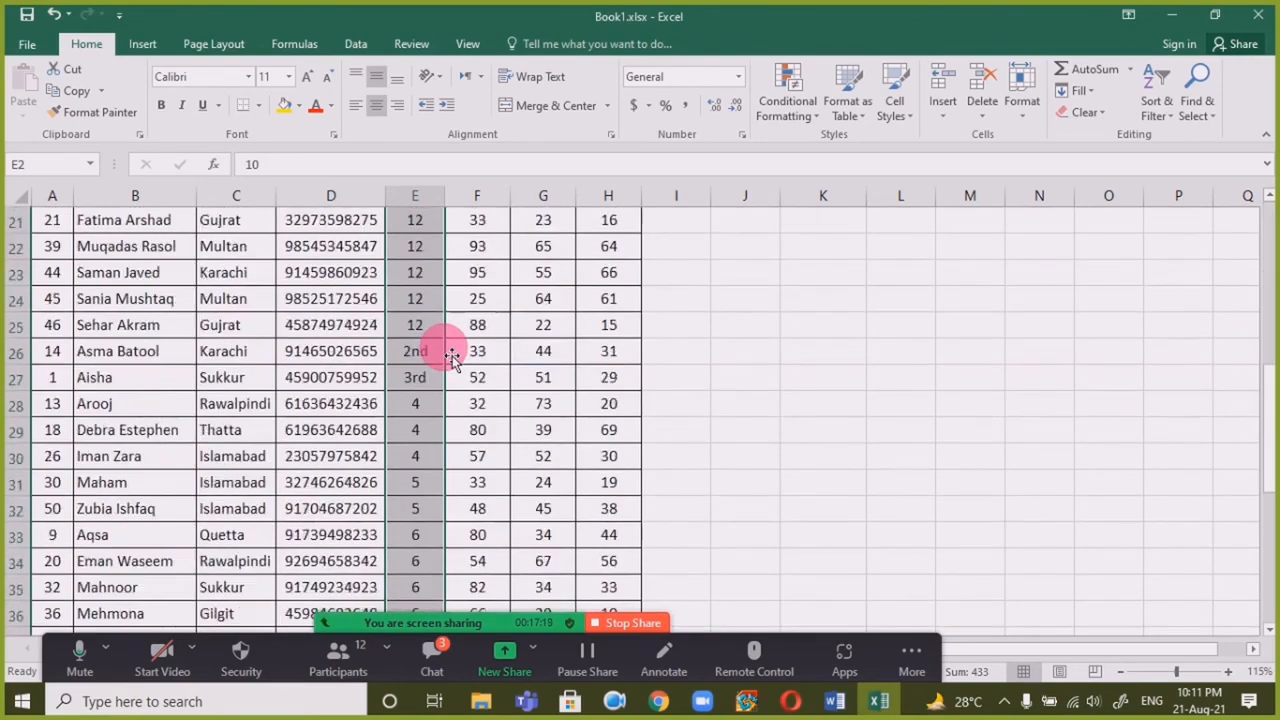
{"action": "scroll", "coordinate": [424, 376], "scroll_direction": "up", "scroll_amount": 2}
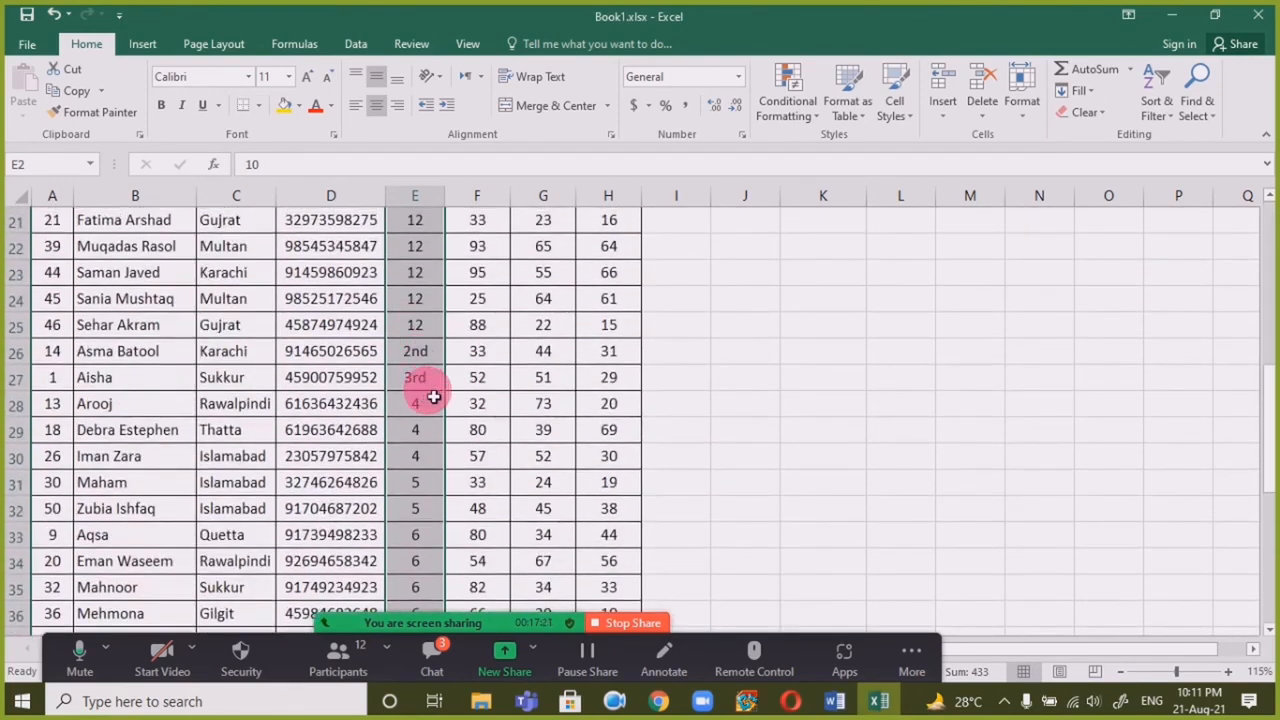
{"action": "scroll", "coordinate": [424, 376], "scroll_direction": "down", "scroll_amount": 12}
{"action": "scroll", "coordinate": [435, 398], "scroll_direction": "up", "scroll_amount": 5}
{"action": "scroll", "coordinate": [435, 398], "scroll_direction": "up", "scroll_amount": 13}
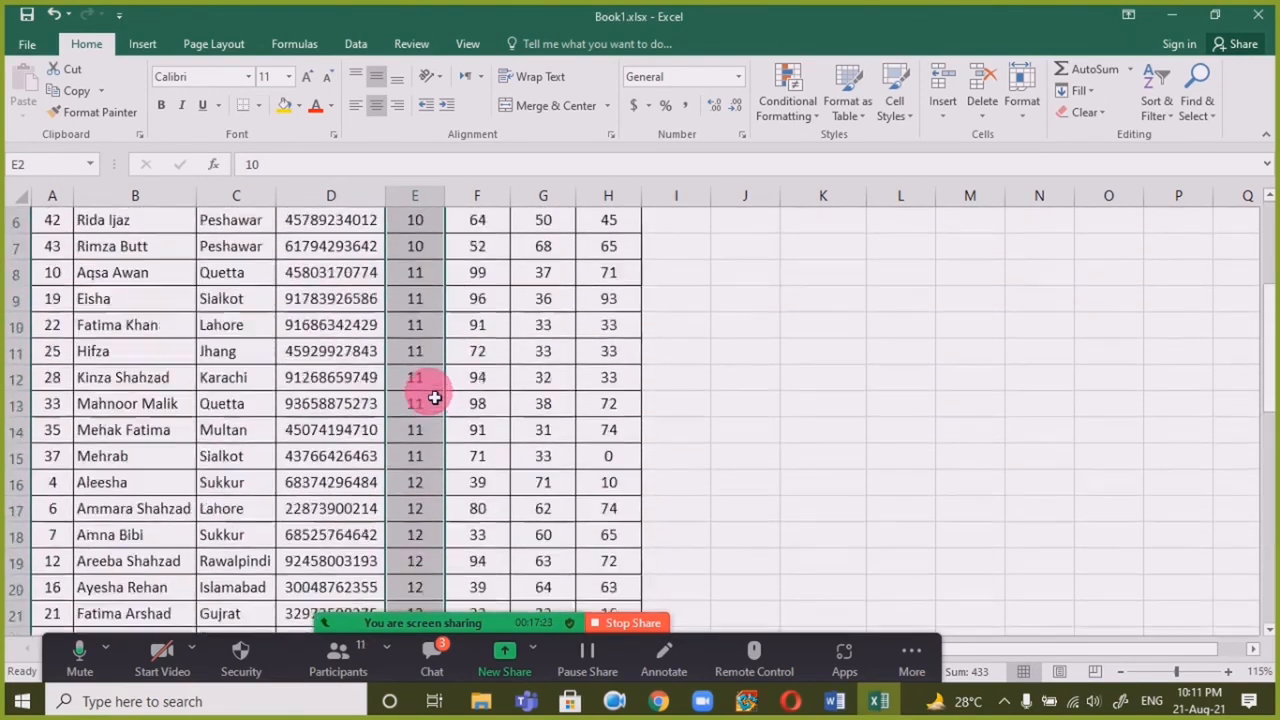
{"action": "scroll", "coordinate": [435, 398], "scroll_direction": "down", "scroll_amount": 7}
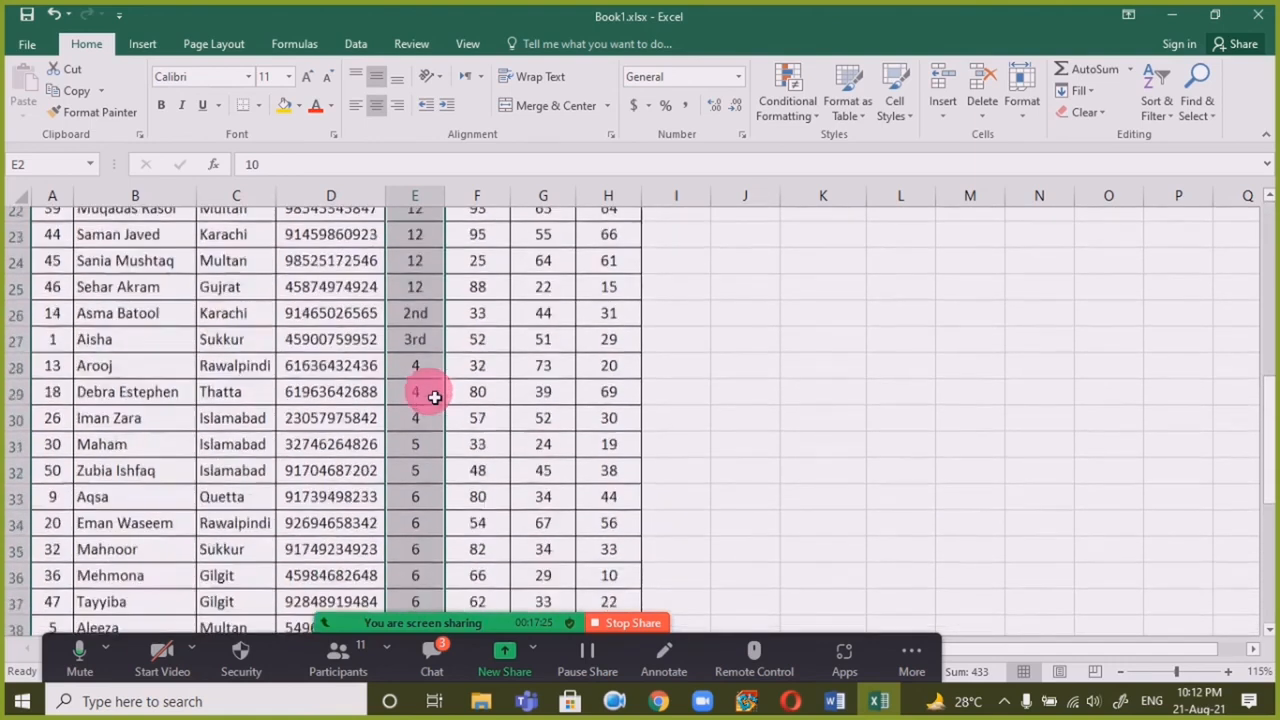
{"action": "scroll", "coordinate": [437, 397], "scroll_direction": "up", "scroll_amount": 1}
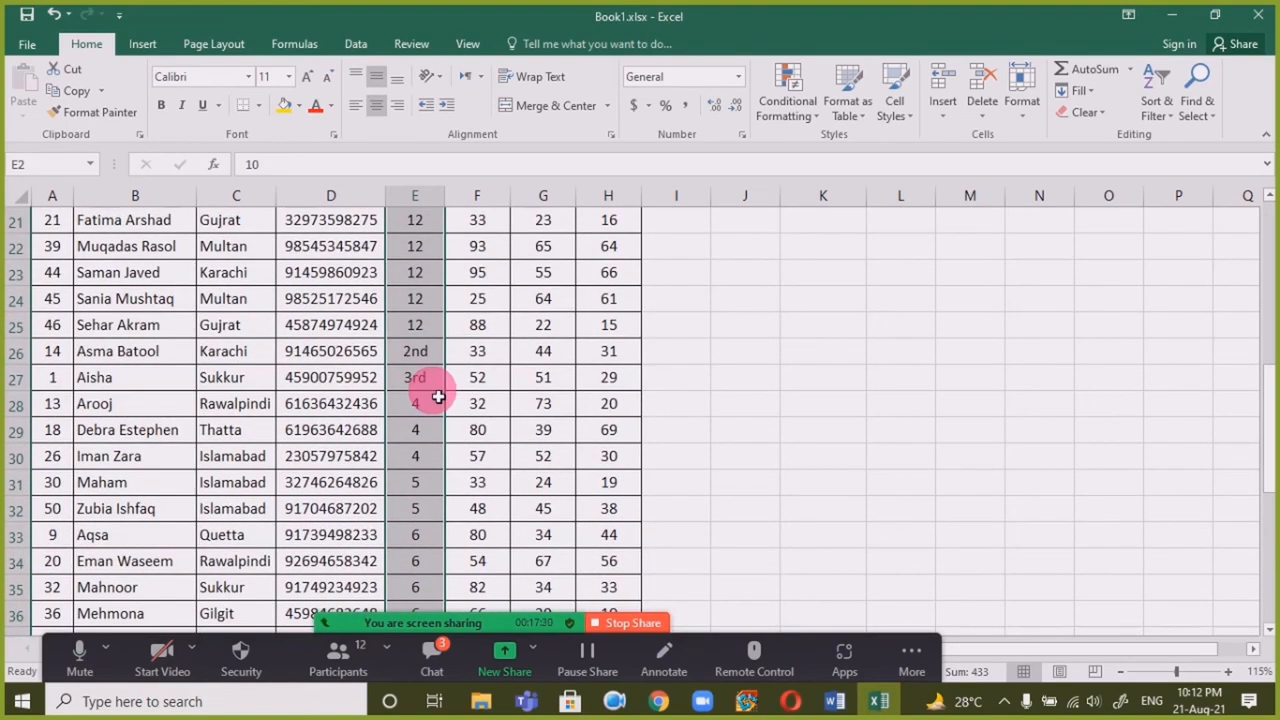
Step: Strip the remaining ordinal suffixes so that E26 contains 2 and E27 contains 3
{"action": "left_click", "coordinate": [415, 352]}
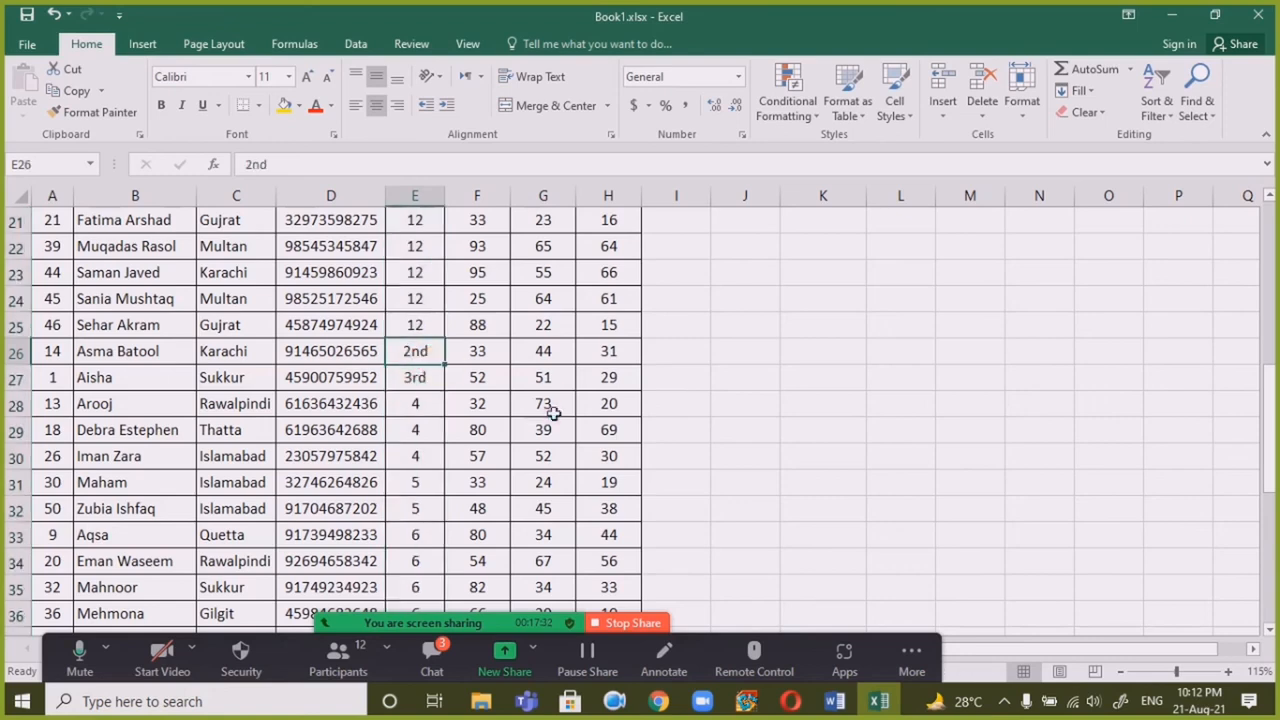
{"action": "key", "text": "F2"}
{"action": "key", "text": "BackSpace"}
{"action": "key", "text": "Return"}
{"action": "key", "text": "F2"}
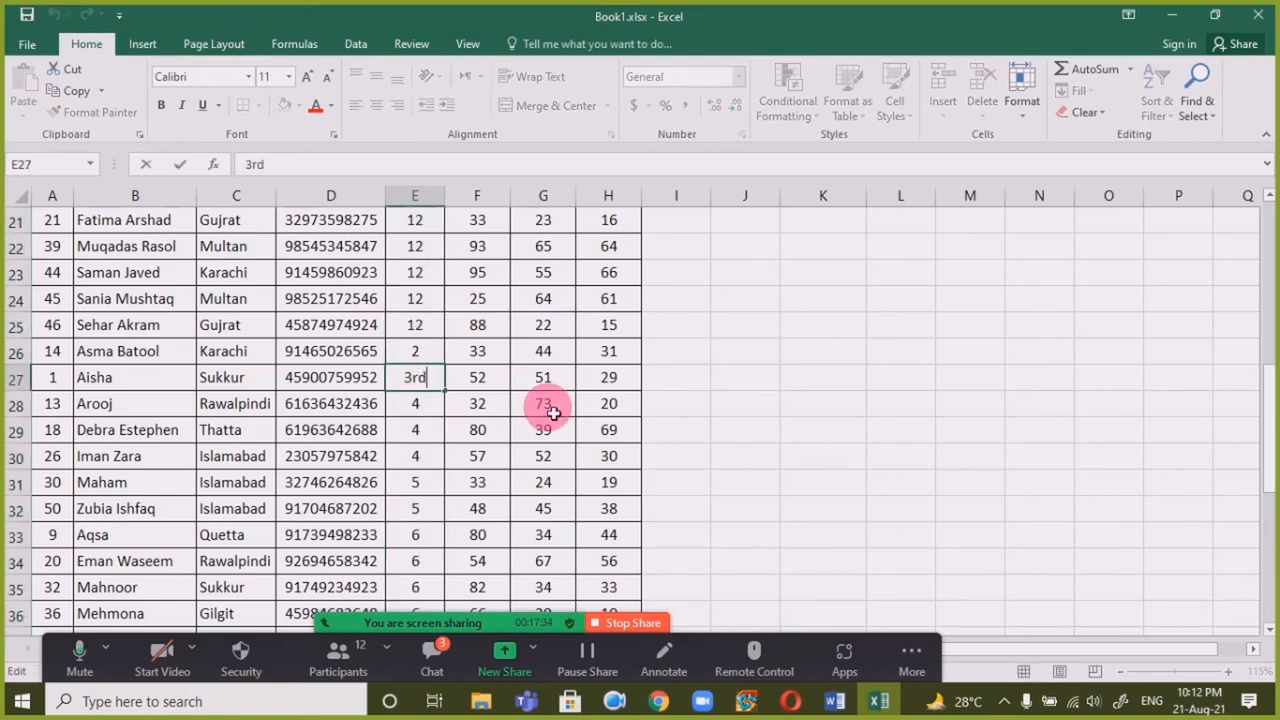
{"action": "key", "text": "Return"}
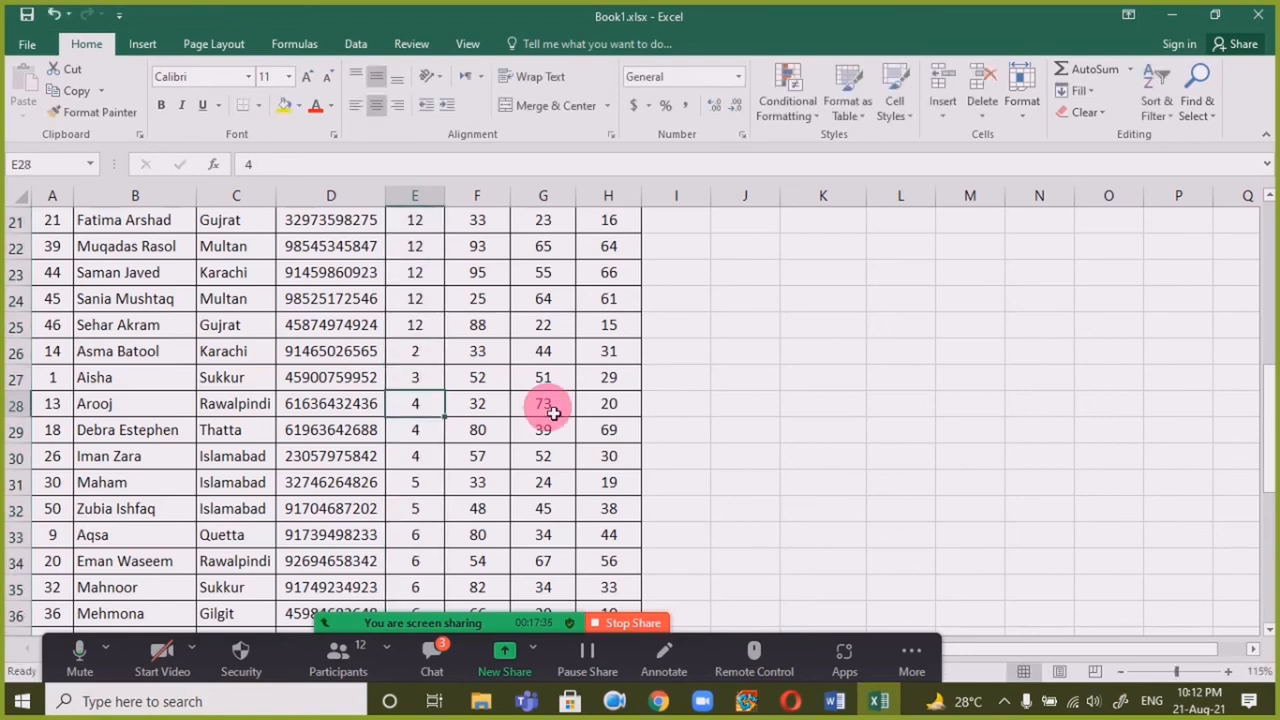
Step: Select the whole table from the S_No header and custom sort it by Class values, Smallest to Largest
{"action": "scroll", "coordinate": [545, 405], "scroll_direction": "up", "scroll_amount": 7}
{"action": "left_click", "coordinate": [36, 224]}
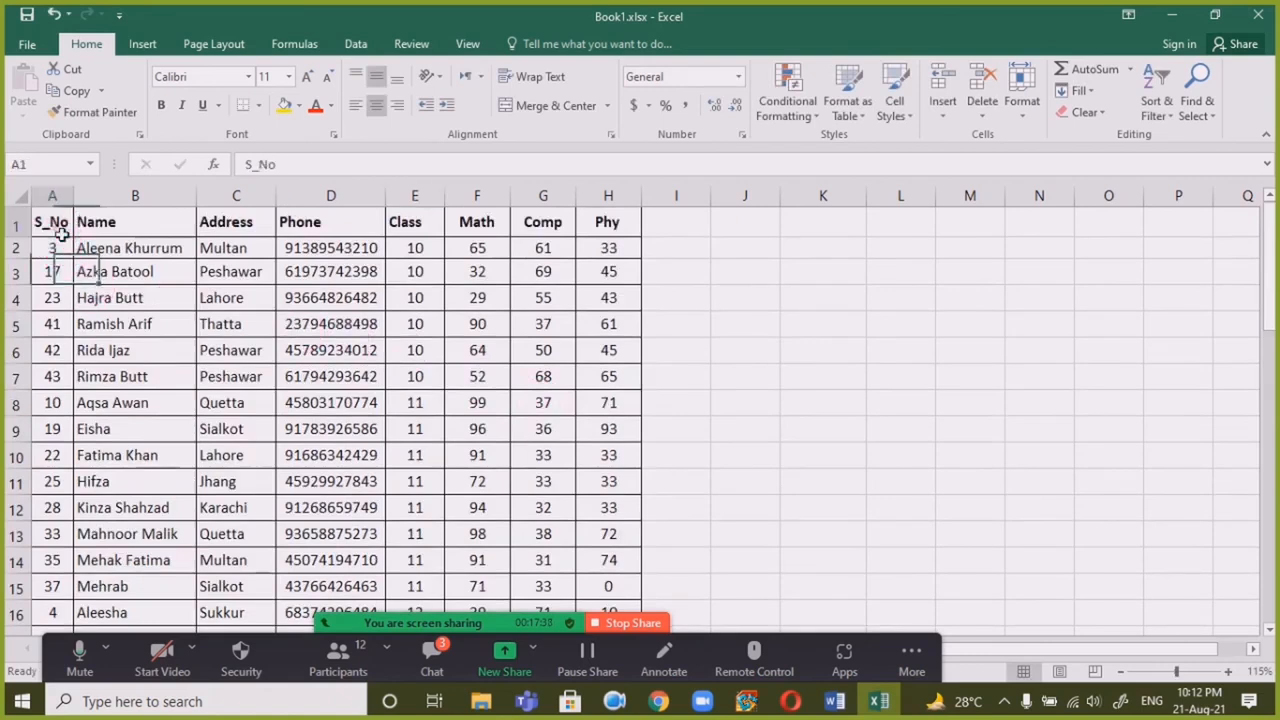
{"action": "key", "text": "ctrl+shift+Right"}
{"action": "key", "text": "ctrl+shift+Down"}
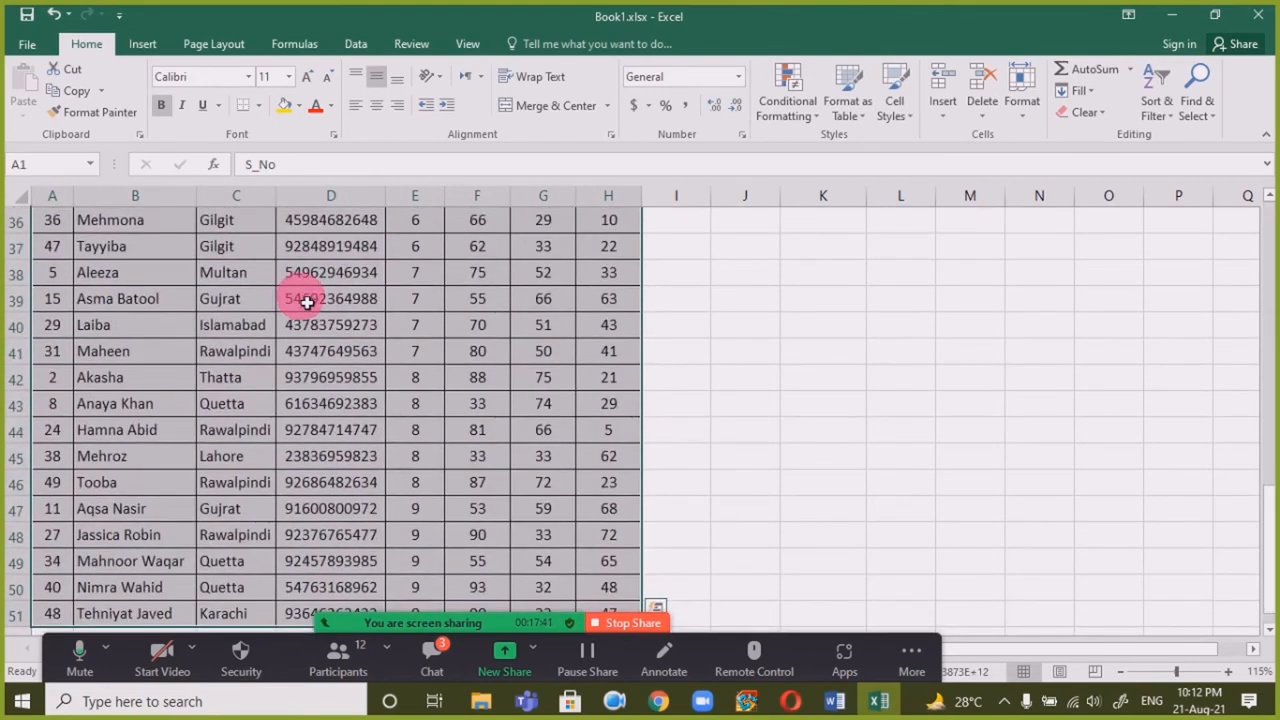
{"action": "scroll", "coordinate": [563, 474], "scroll_direction": "down", "scroll_amount": 7}
{"action": "scroll", "coordinate": [582, 461], "scroll_direction": "up", "scroll_amount": 8}
{"action": "scroll", "coordinate": [582, 461], "scroll_direction": "up", "scroll_amount": 10}
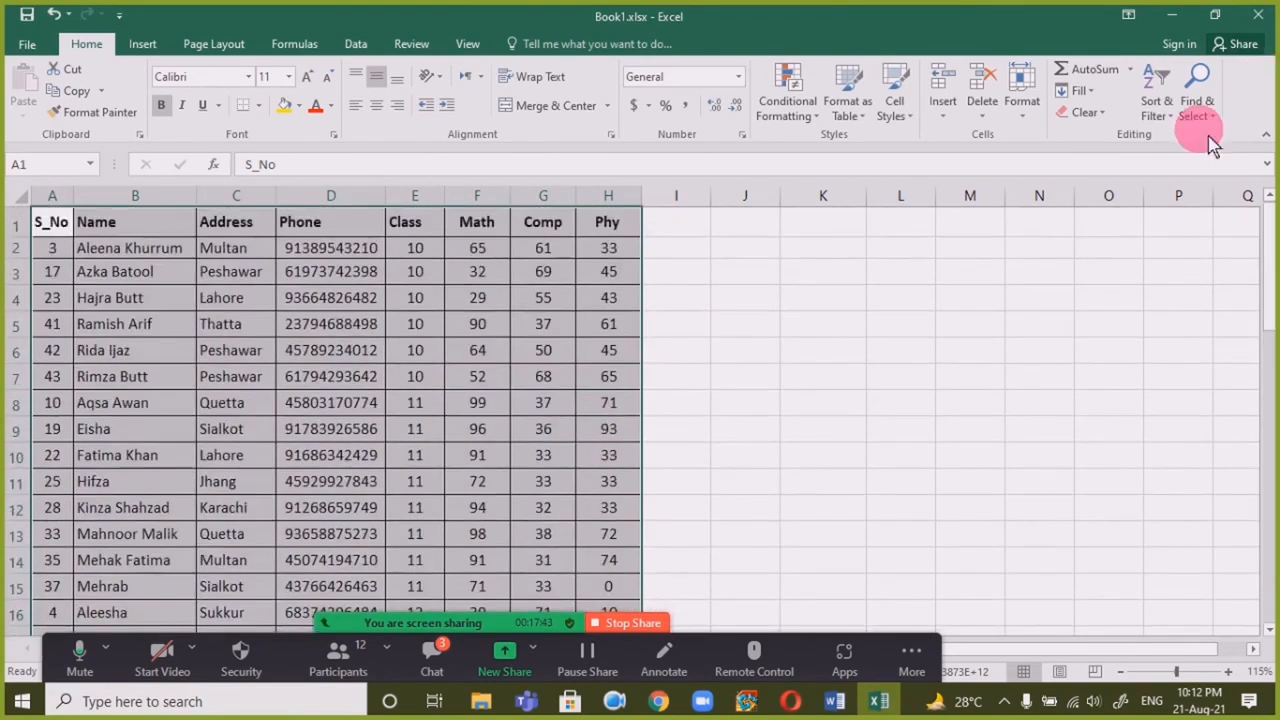
{"action": "left_click", "coordinate": [1156, 100]}
{"action": "left_click", "coordinate": [1170, 182]}
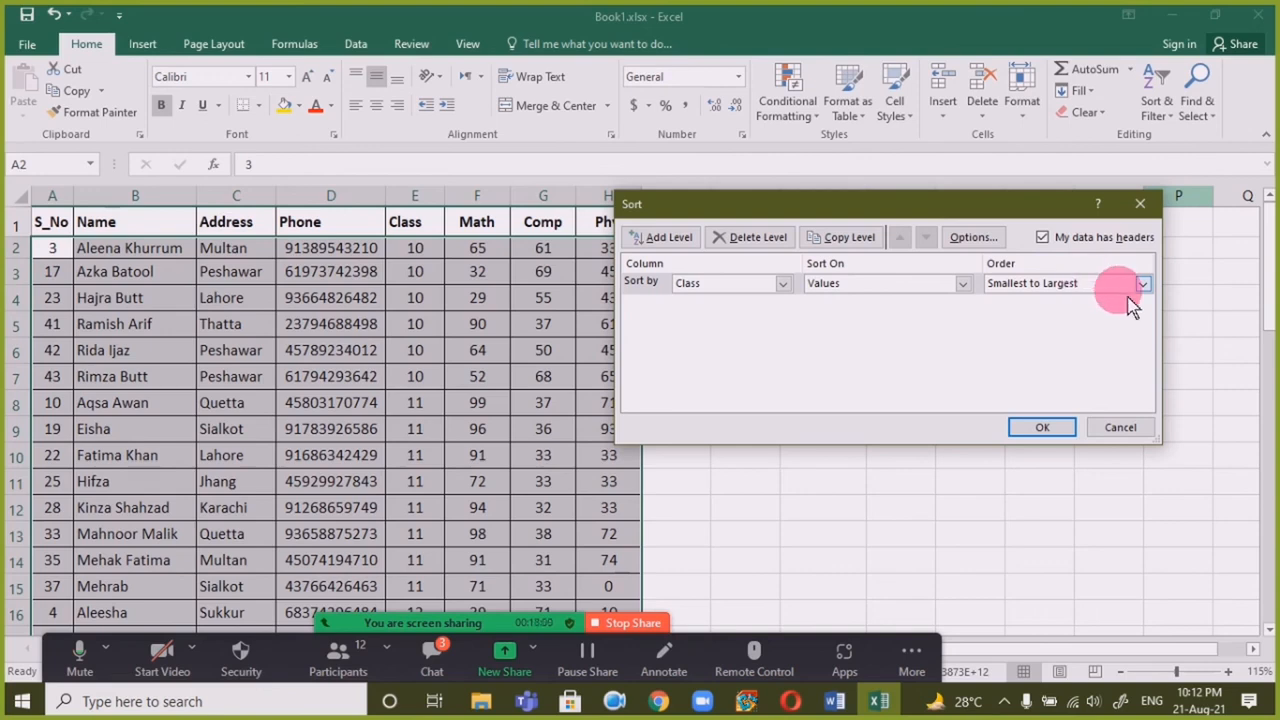
{"action": "left_click", "coordinate": [1042, 433]}
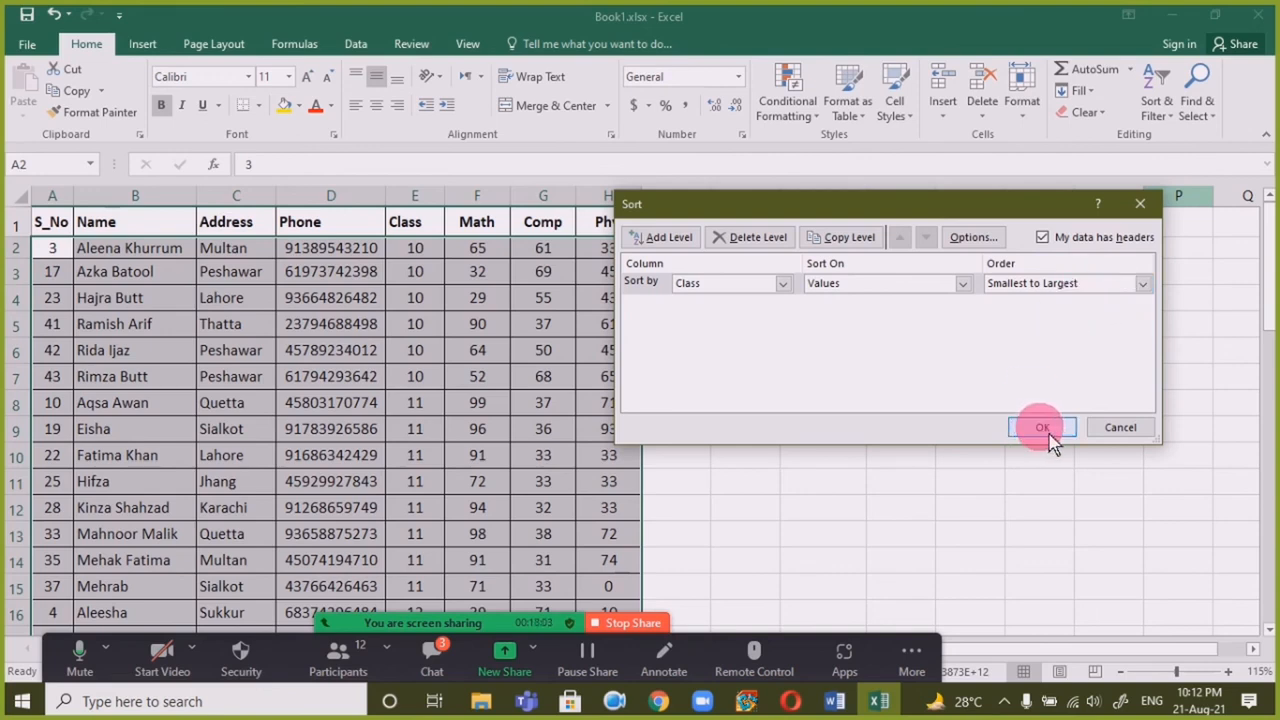
Step: Examine the sorted Class column to the last record, select the class 12 records in A42:H51, and return to cell A1
{"action": "left_click", "coordinate": [415, 300]}
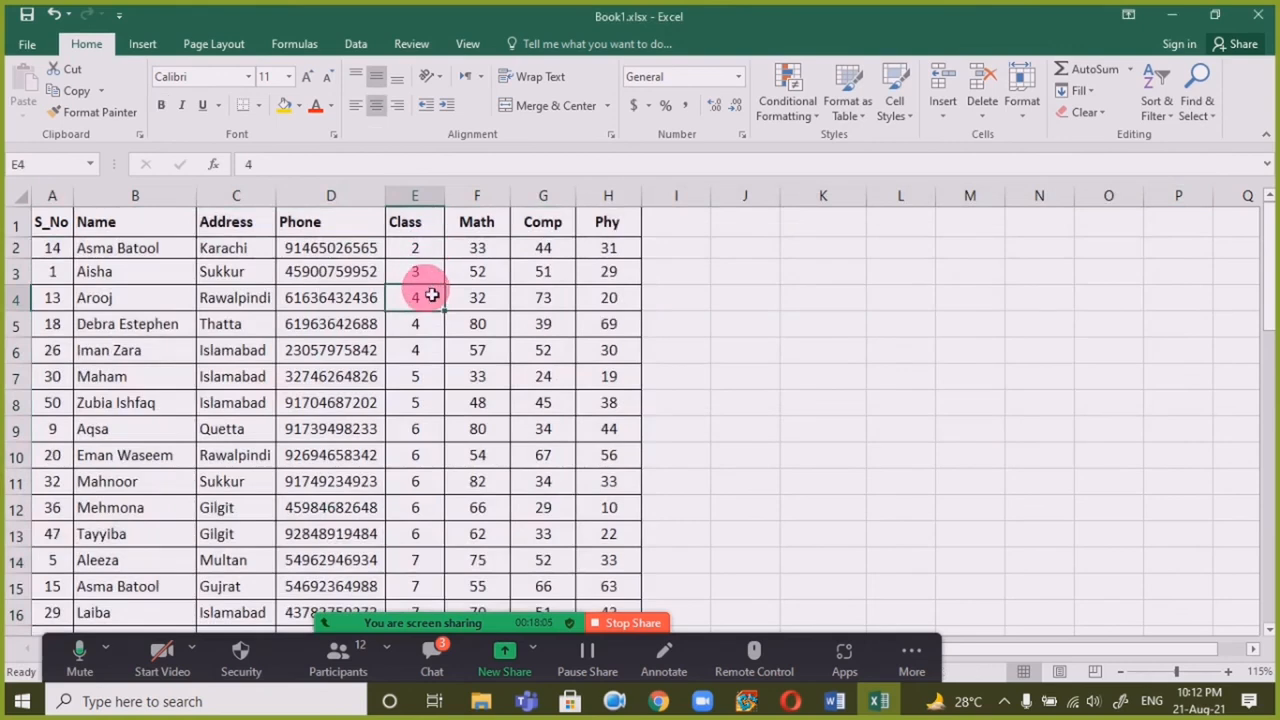
{"action": "scroll", "coordinate": [419, 550], "scroll_direction": "down", "scroll_amount": 10}
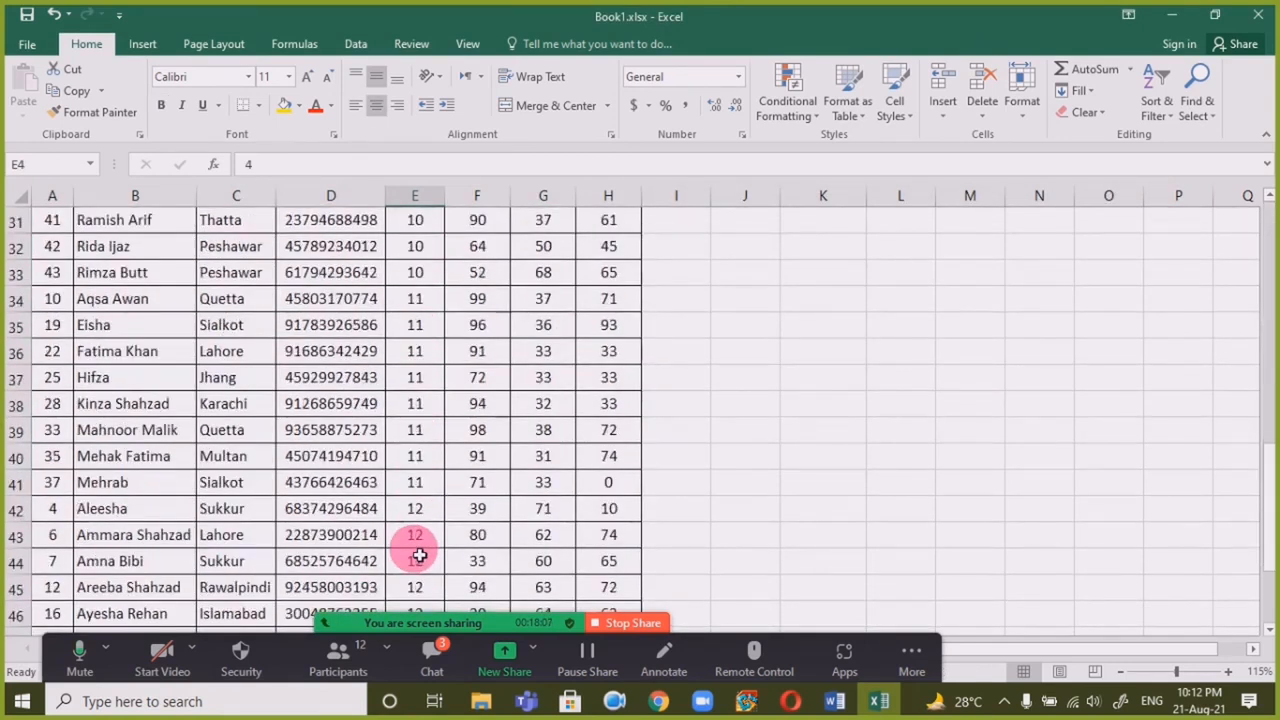
{"action": "scroll", "coordinate": [419, 555], "scroll_direction": "down", "scroll_amount": 5}
{"action": "scroll", "coordinate": [419, 554], "scroll_direction": "up", "scroll_amount": 3}
{"action": "scroll", "coordinate": [419, 554], "scroll_direction": "down", "scroll_amount": 2}
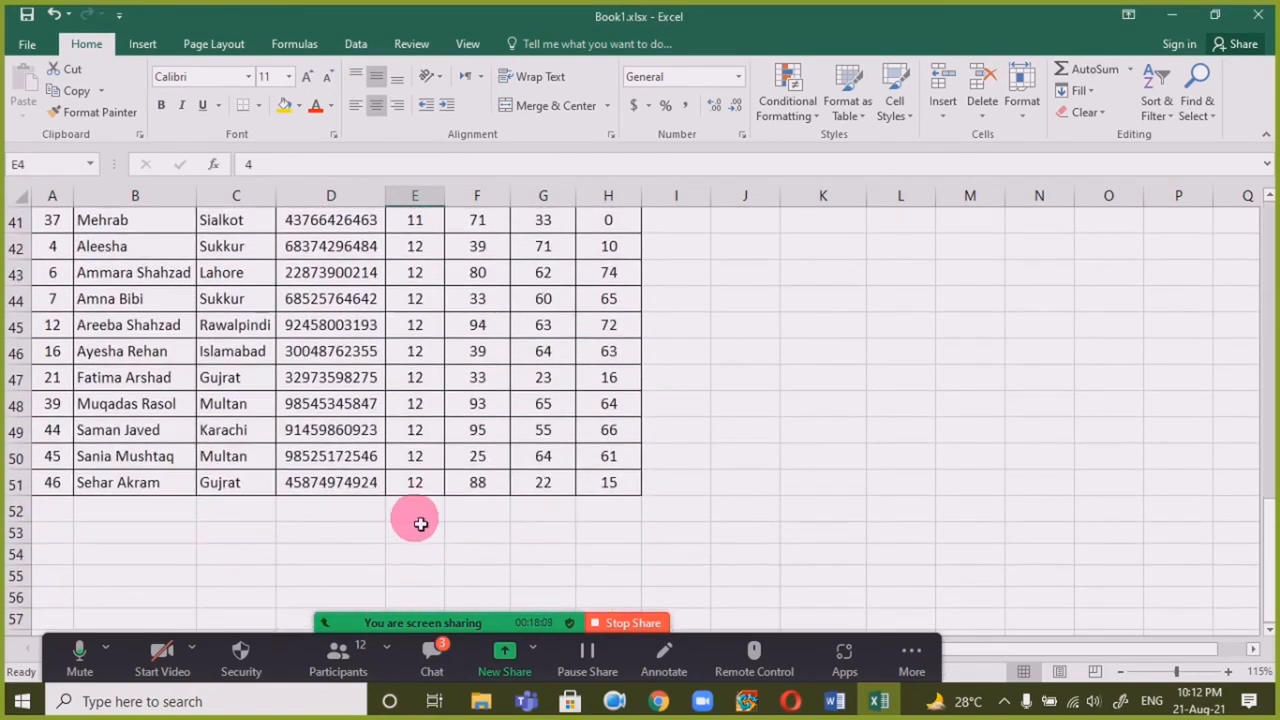
{"action": "left_click_drag", "start_coordinate": [420, 484], "coordinate": [428, 254]}
{"action": "left_click", "coordinate": [105, 298]}
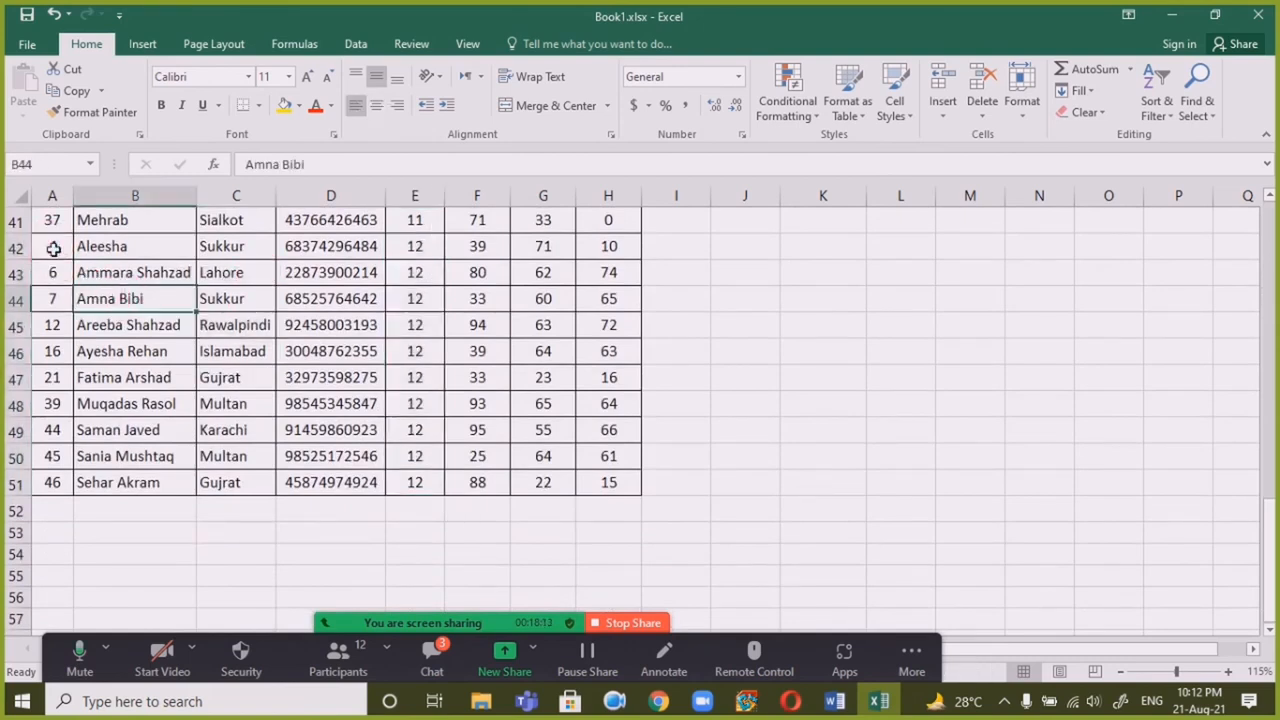
{"action": "left_click_drag", "start_coordinate": [53, 249], "coordinate": [629, 489]}
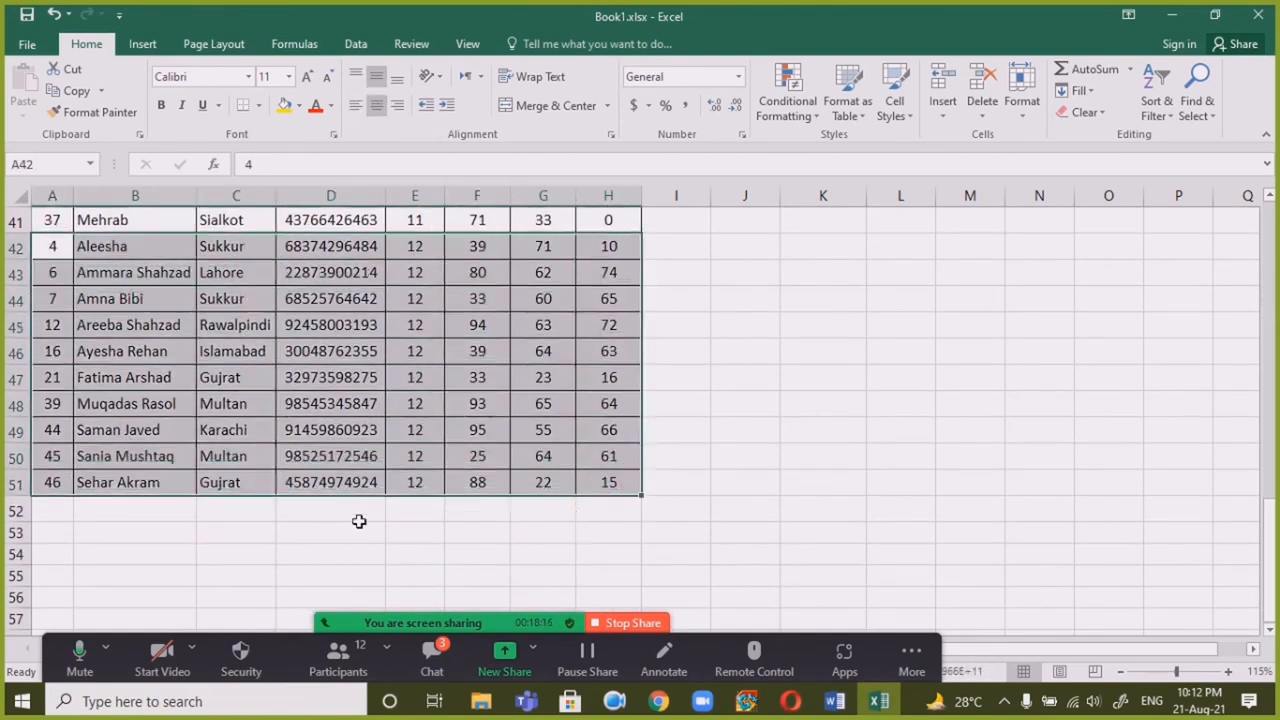
{"action": "scroll", "coordinate": [365, 480], "scroll_direction": "up", "scroll_amount": 13}
{"action": "left_click", "coordinate": [62, 223]}
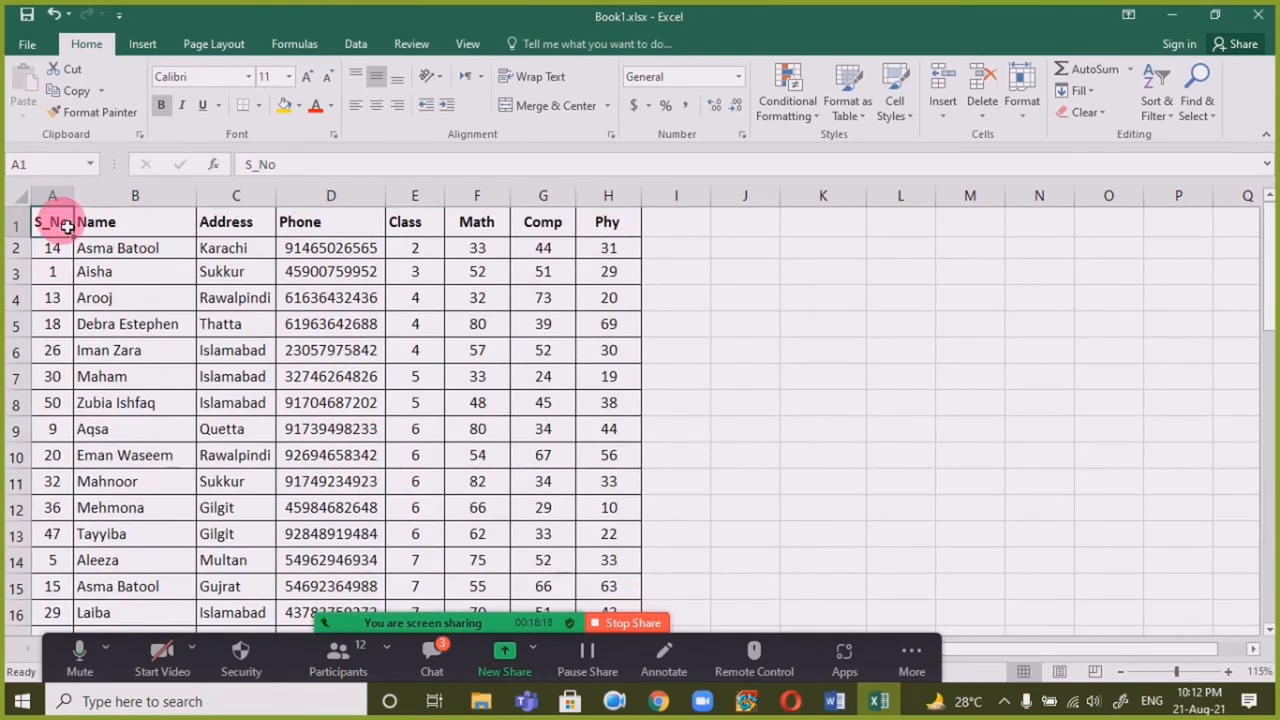
{"action": "key", "text": "ctrl+shift+Right"}
{"action": "key", "text": "ctrl+shift+Down"}
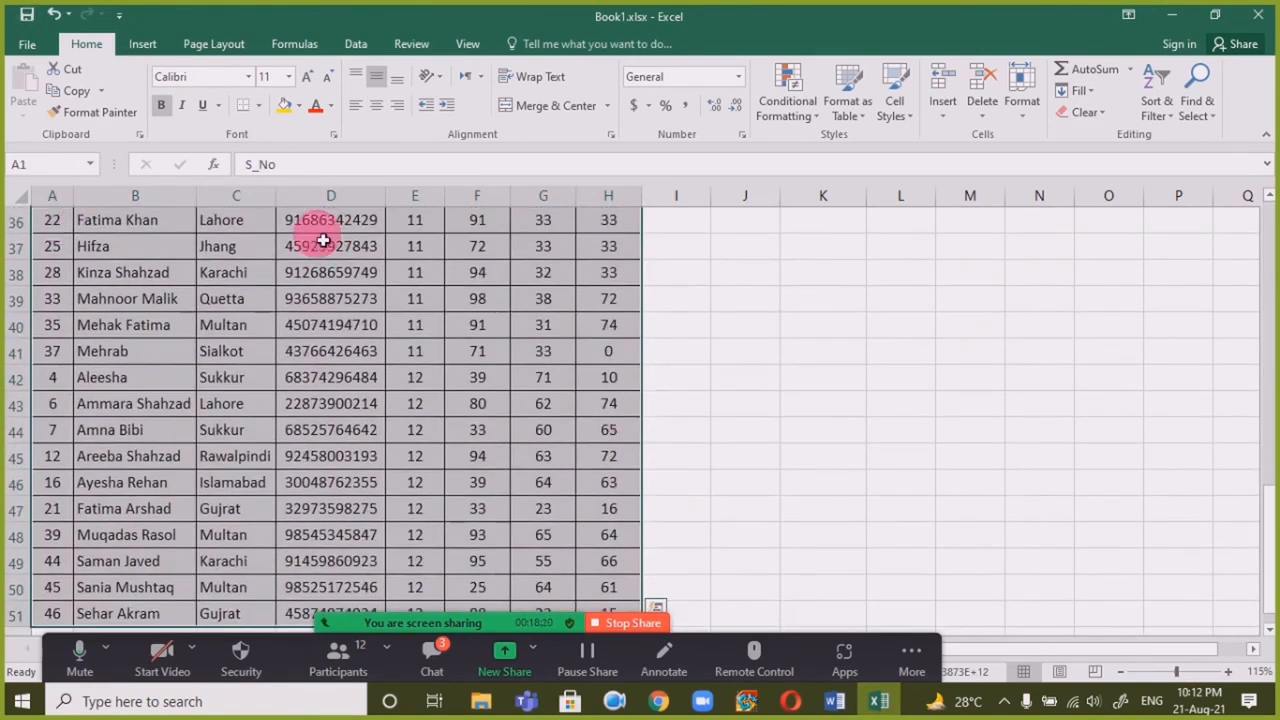
{"action": "left_click", "coordinate": [1156, 100]}
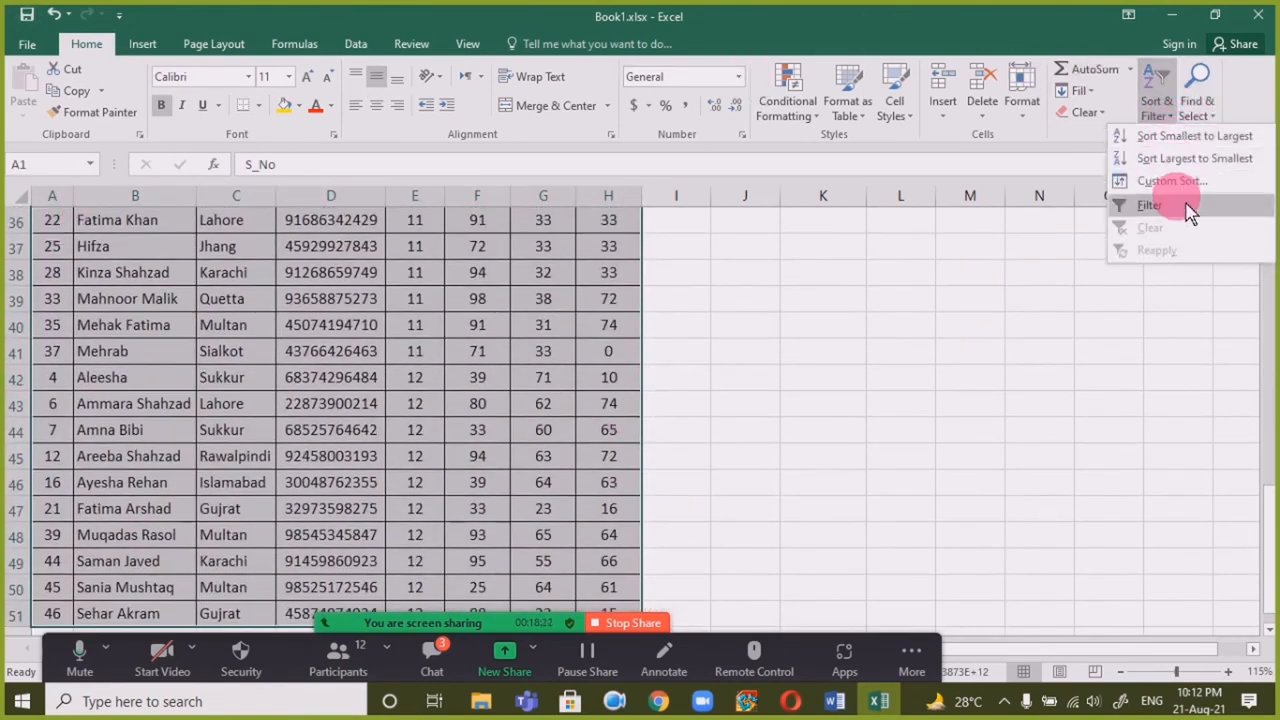
{"action": "left_click", "coordinate": [1170, 181]}
{"action": "left_click_drag", "start_coordinate": [692, 215], "coordinate": [647, 217]}
{"action": "left_click", "coordinate": [624, 243]}
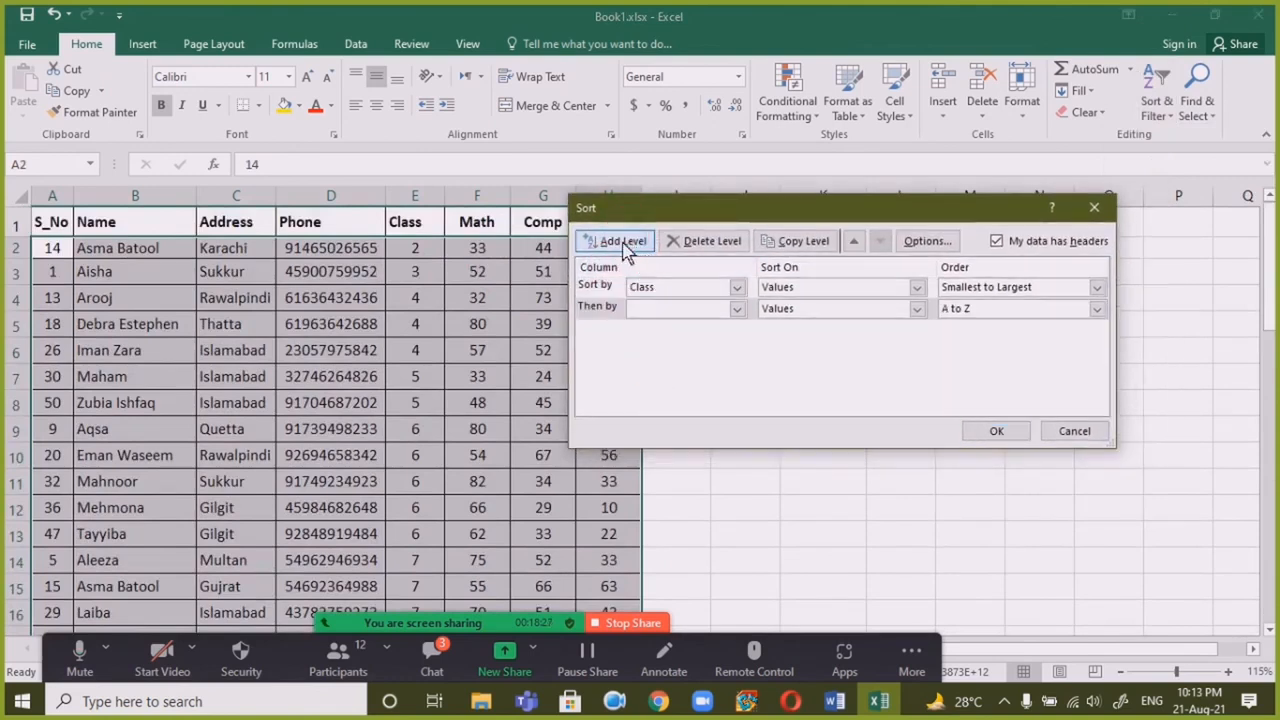
{"action": "left_click", "coordinate": [660, 309]}
{"action": "left_click", "coordinate": [662, 349]}
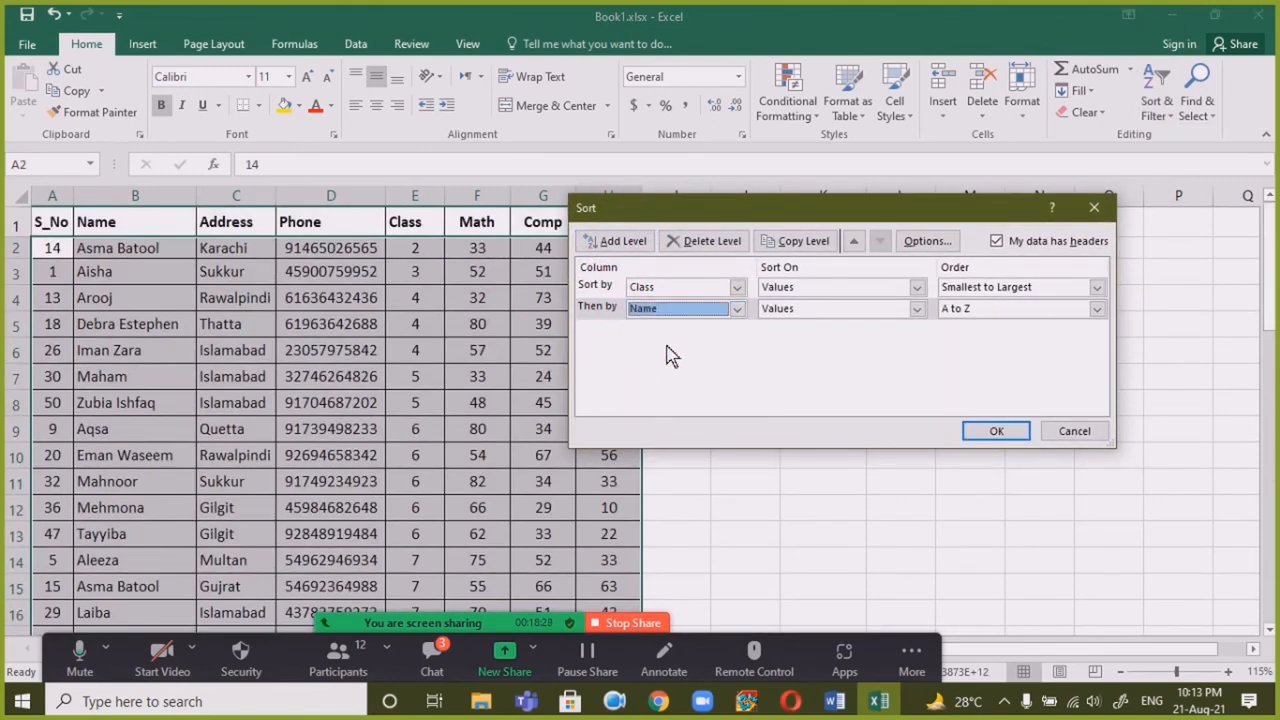
{"action": "left_click", "coordinate": [667, 348]}
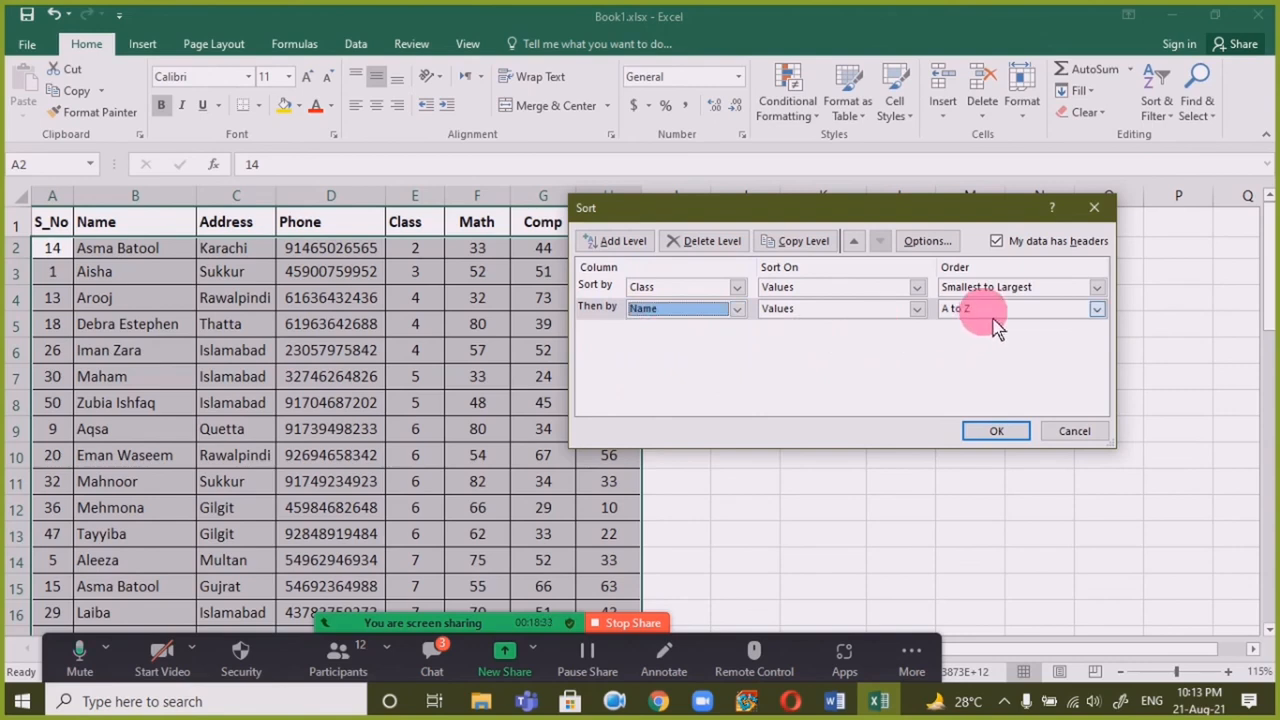
{"action": "left_click", "coordinate": [1070, 430]}
Step: Examine the Class column down to the last record and select the class 12 records in A42:H51
{"action": "scroll", "coordinate": [450, 496], "scroll_direction": "down", "scroll_amount": 1}
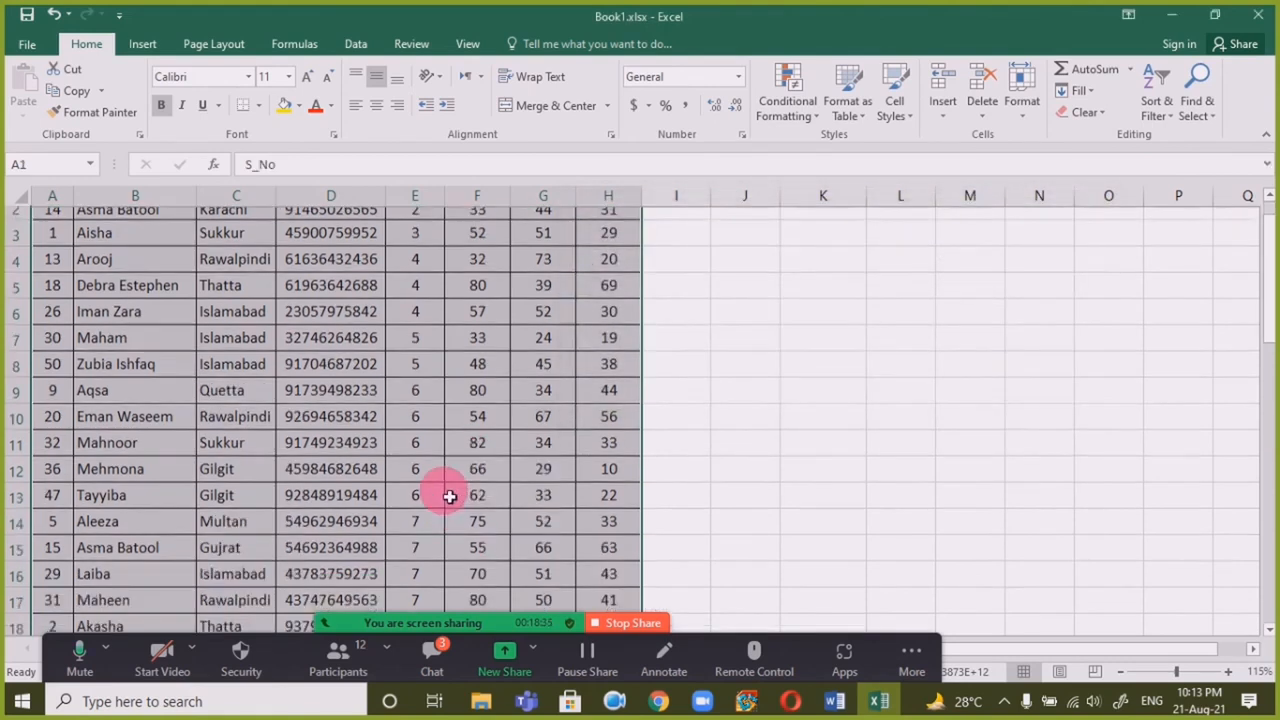
{"action": "scroll", "coordinate": [450, 496], "scroll_direction": "down", "scroll_amount": 16}
{"action": "scroll", "coordinate": [417, 486], "scroll_direction": "up", "scroll_amount": 7}
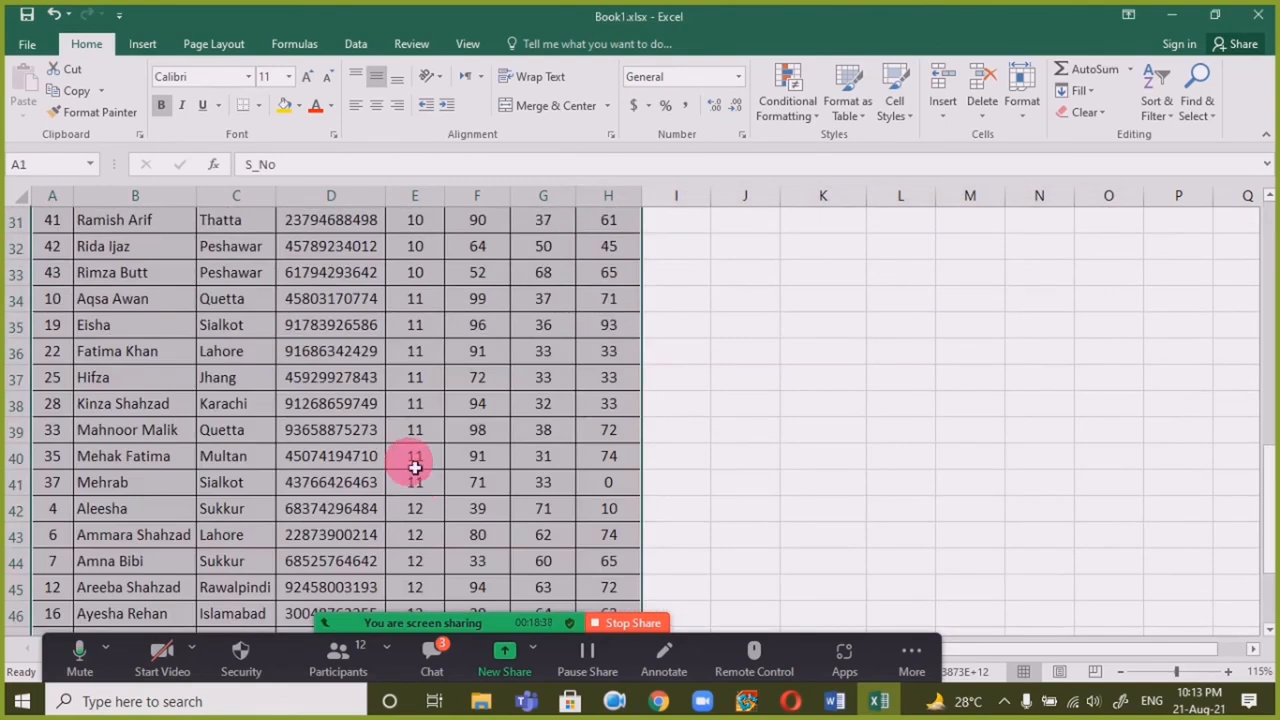
{"action": "scroll", "coordinate": [414, 467], "scroll_direction": "down", "scroll_amount": 2}
{"action": "left_click", "coordinate": [418, 431]}
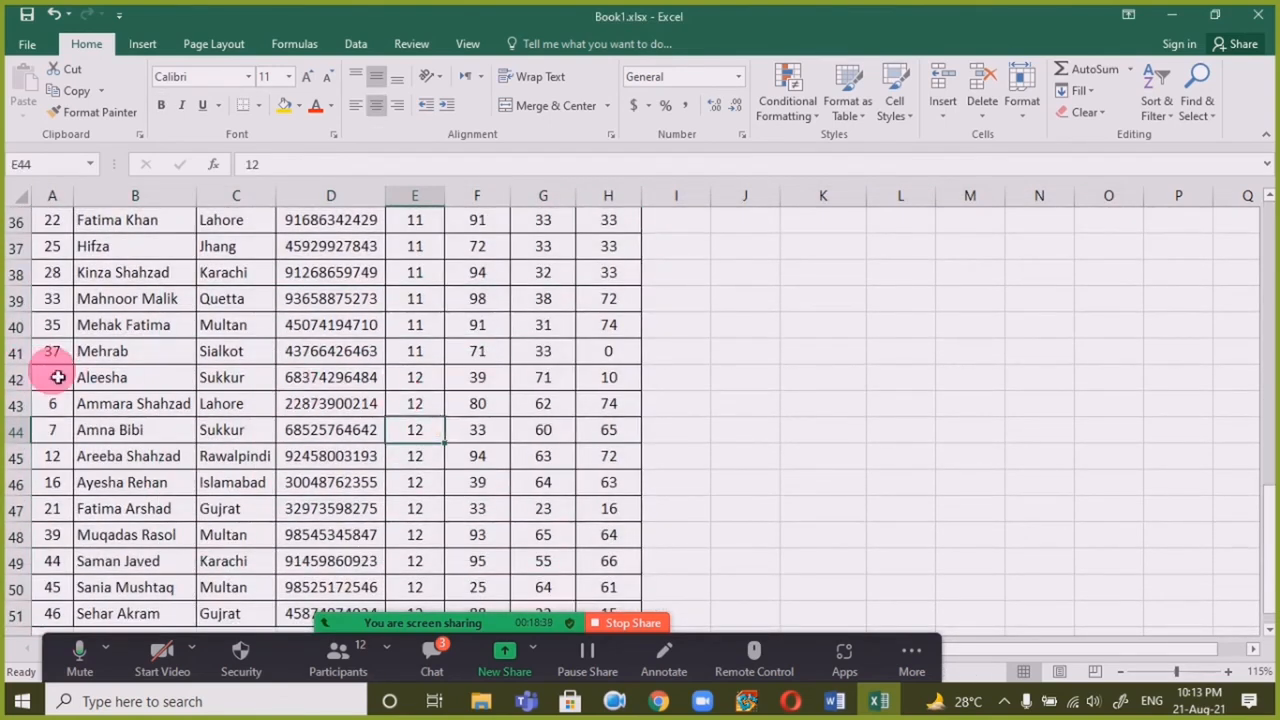
{"action": "left_click_drag", "start_coordinate": [58, 377], "coordinate": [623, 566]}
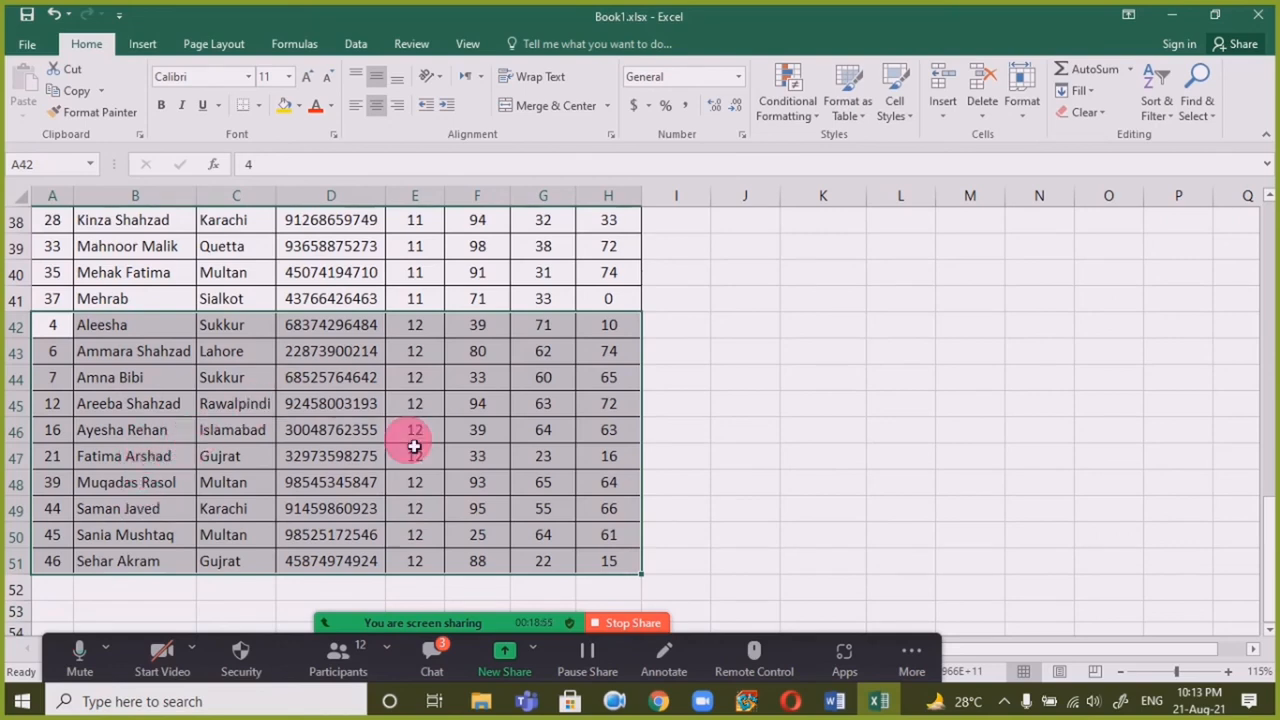
{"action": "scroll", "coordinate": [418, 447], "scroll_direction": "up", "scroll_amount": 12}
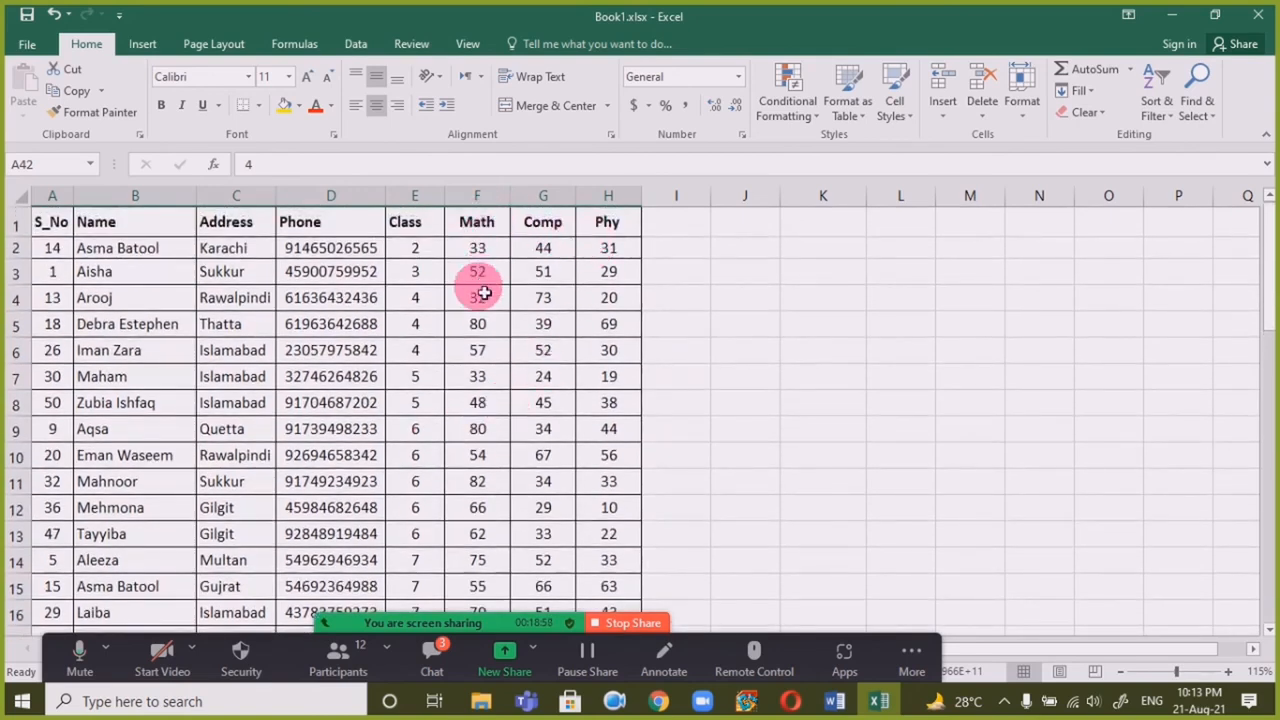
Step: Select the whole table from the S_No header and set up a custom sort by Class values, Smallest to Largest
{"action": "left_click", "coordinate": [45, 214]}
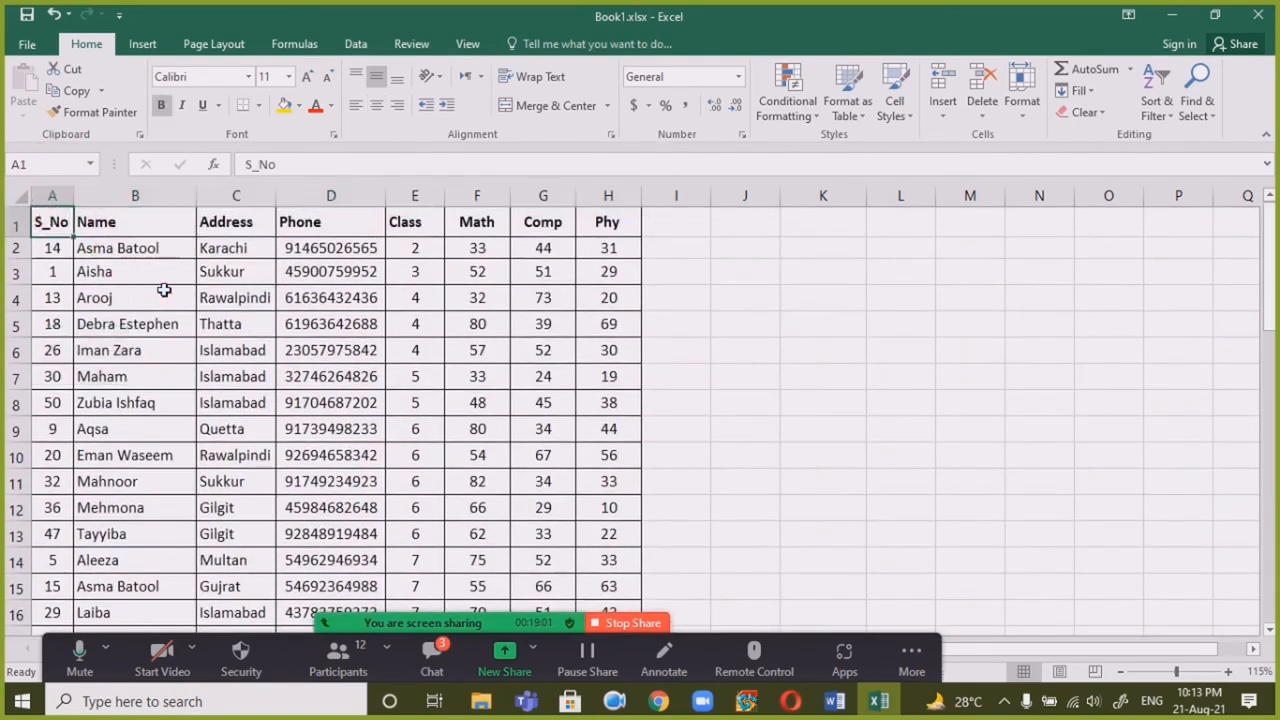
{"action": "key", "text": "ctrl+shift+Right"}
{"action": "key", "text": "ctrl+shift+Down"}
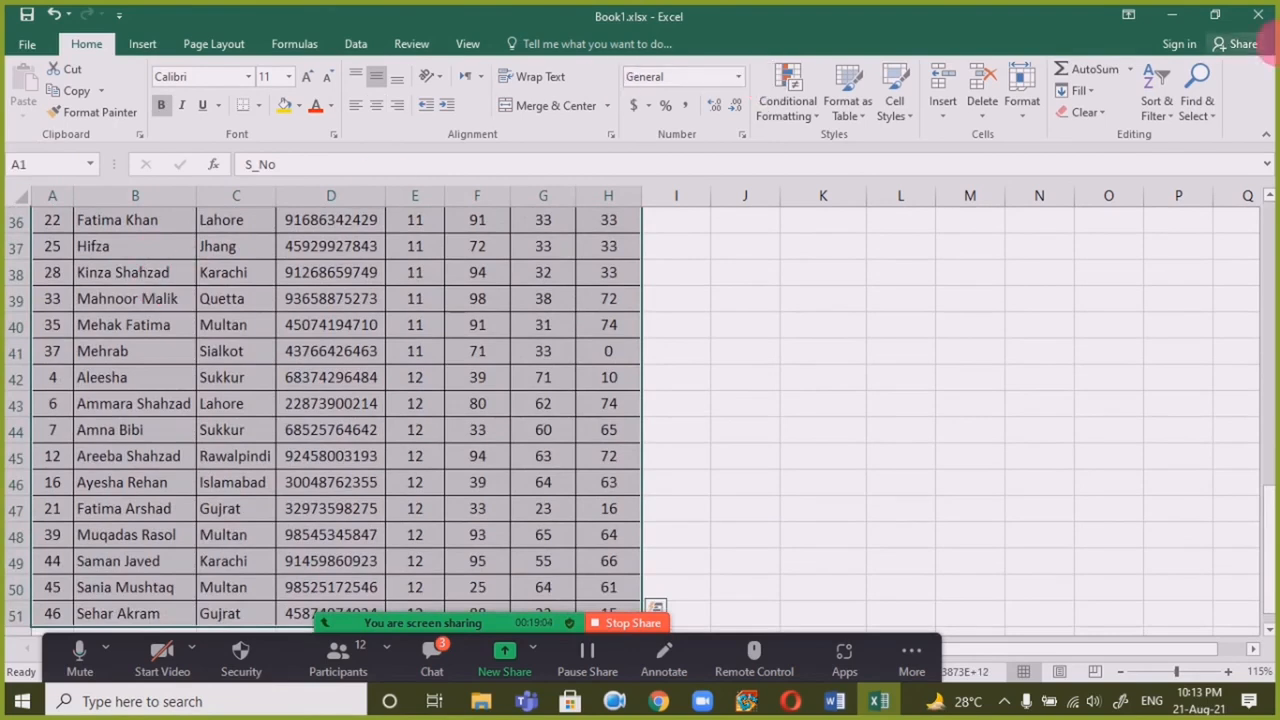
{"action": "left_click", "coordinate": [1157, 105]}
{"action": "left_click", "coordinate": [1178, 181]}
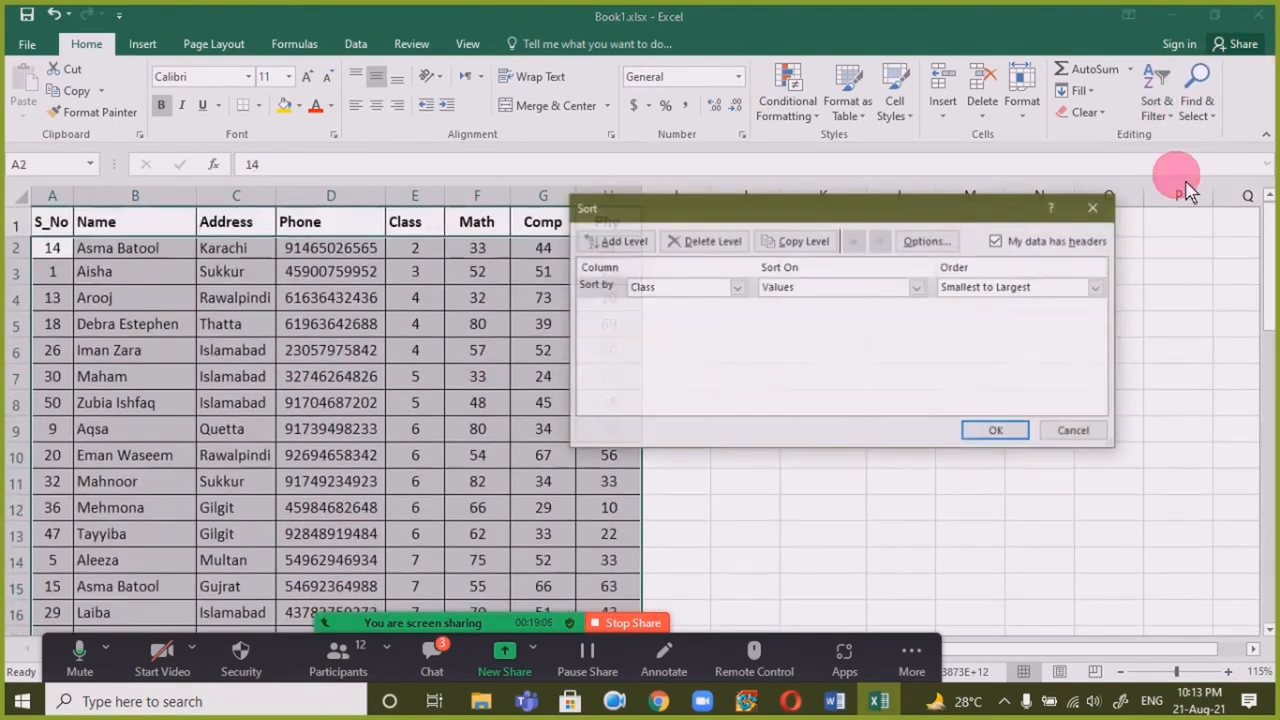
{"action": "left_click", "coordinate": [675, 310]}
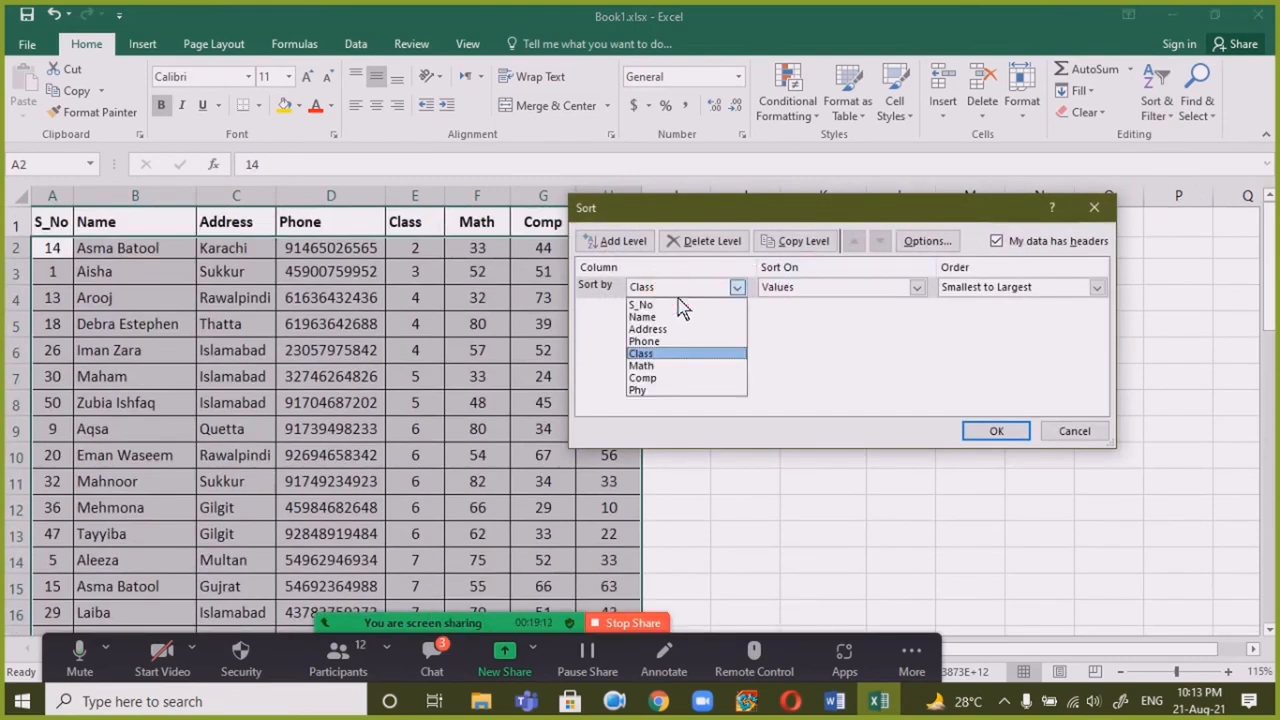
{"action": "left_click", "coordinate": [686, 360]}
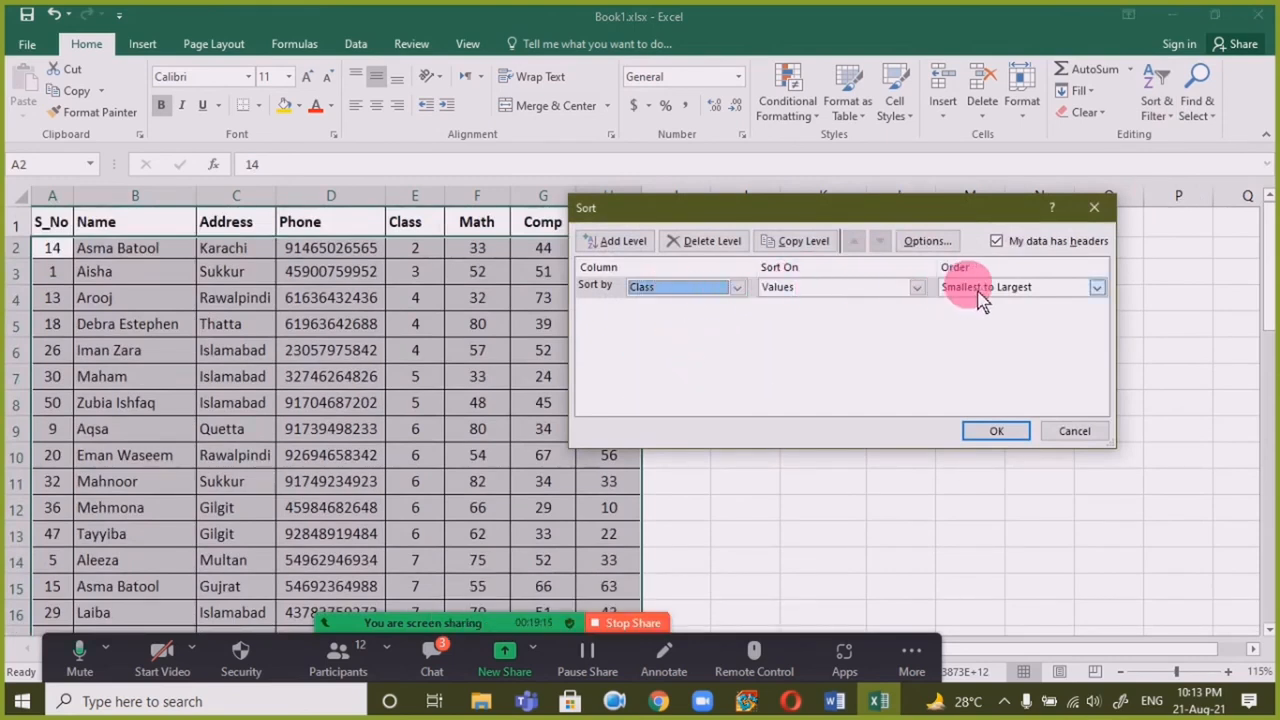
Step: Add a second sort level on Math values, Largest to Smallest, and apply the sort
{"action": "left_click", "coordinate": [615, 242]}
{"action": "left_click", "coordinate": [645, 287]}
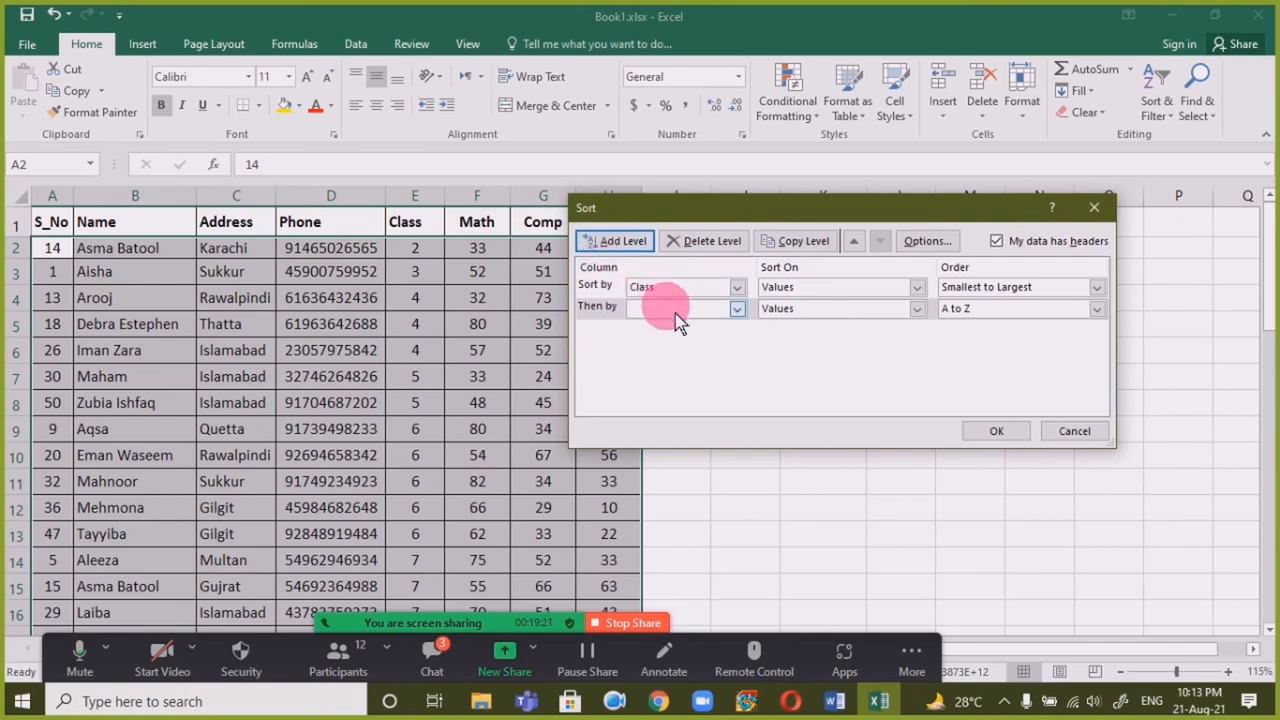
{"action": "left_click", "coordinate": [657, 309]}
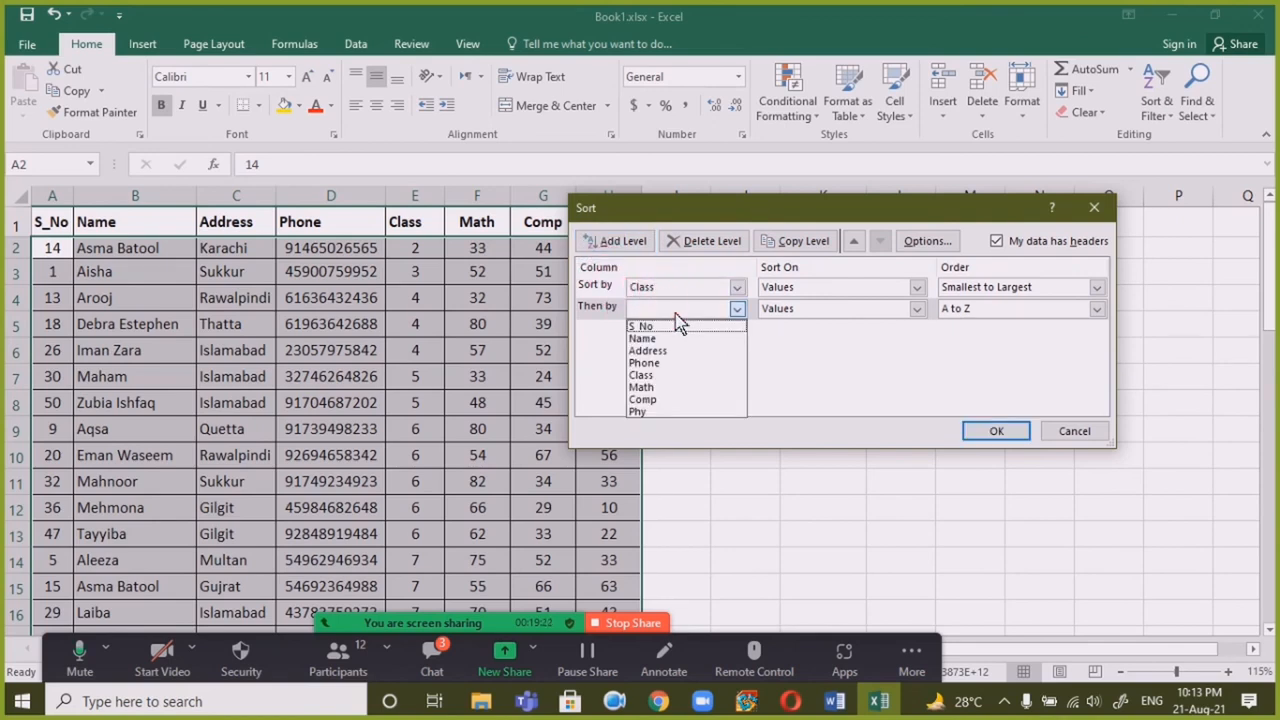
{"action": "left_click", "coordinate": [690, 387]}
{"action": "left_click", "coordinate": [985, 309]}
{"action": "left_click", "coordinate": [995, 339]}
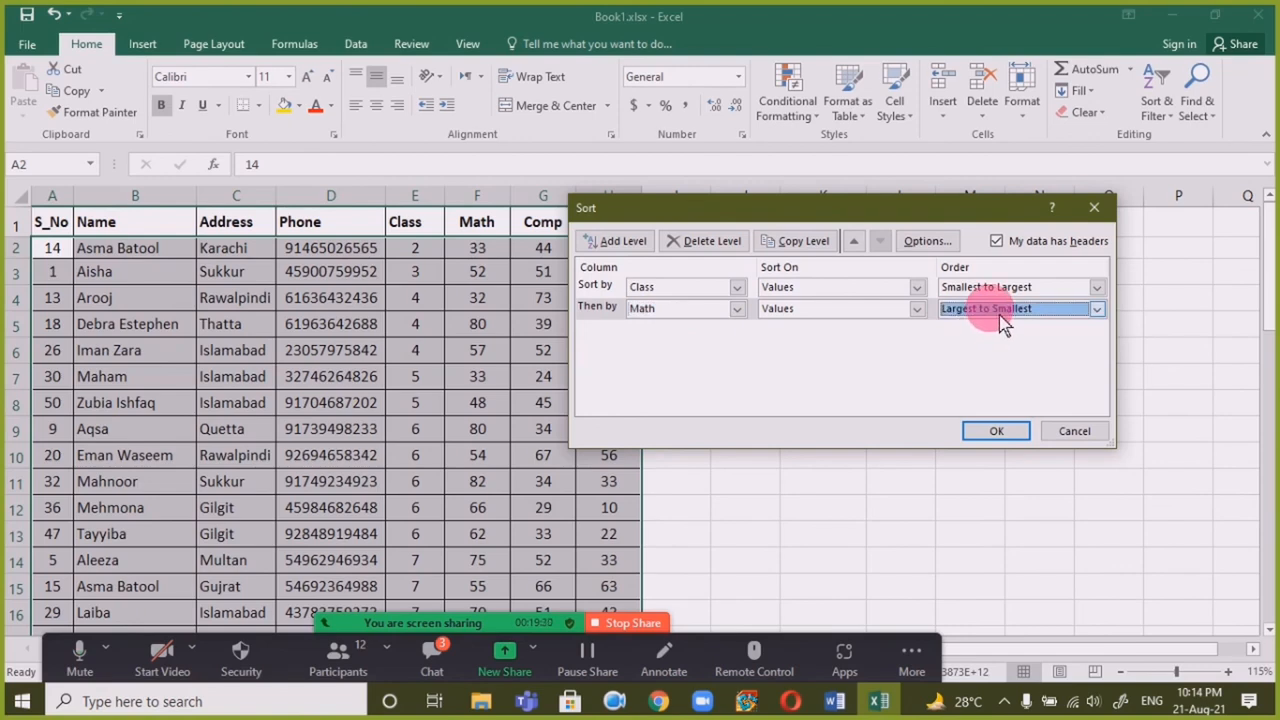
{"action": "left_click", "coordinate": [990, 431]}
Step: Examine the Math order within each class, selecting the class 4 records in A4:H6 and the class 12 records in A42:H51
{"action": "left_click", "coordinate": [414, 326]}
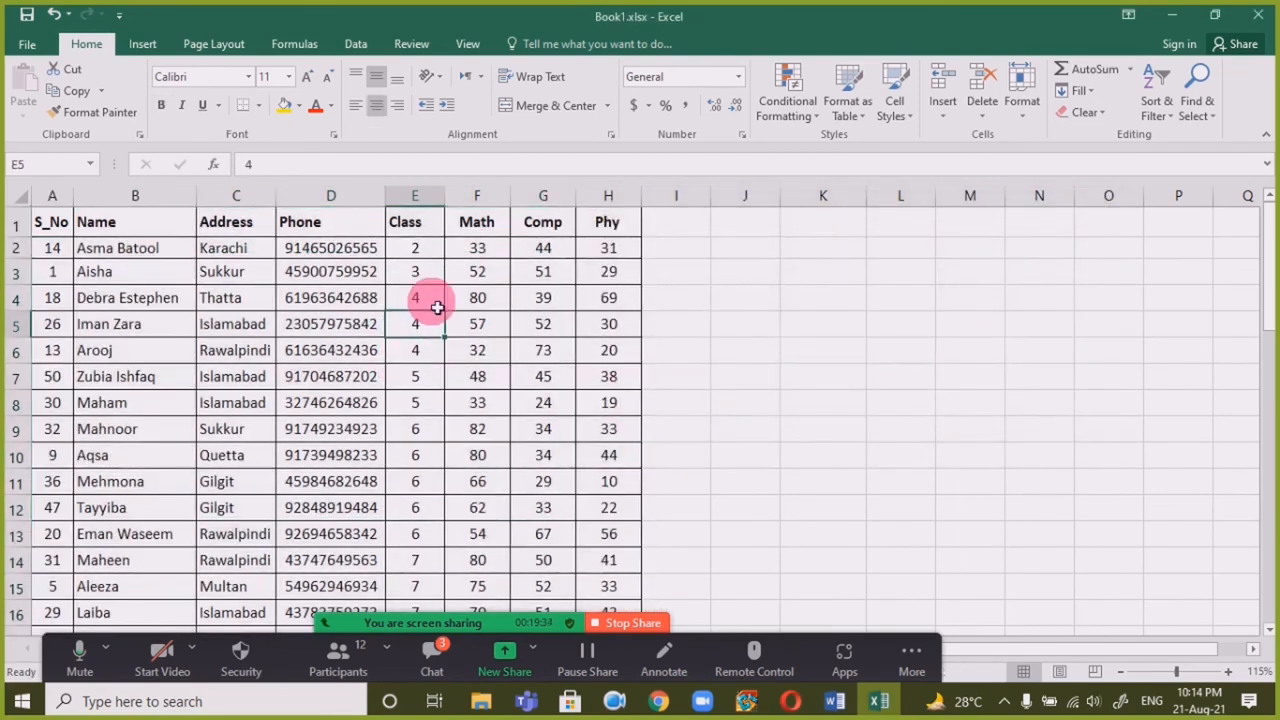
{"action": "left_click_drag", "start_coordinate": [414, 302], "coordinate": [207, 316]}
{"action": "left_click_drag", "start_coordinate": [43, 301], "coordinate": [628, 353]}
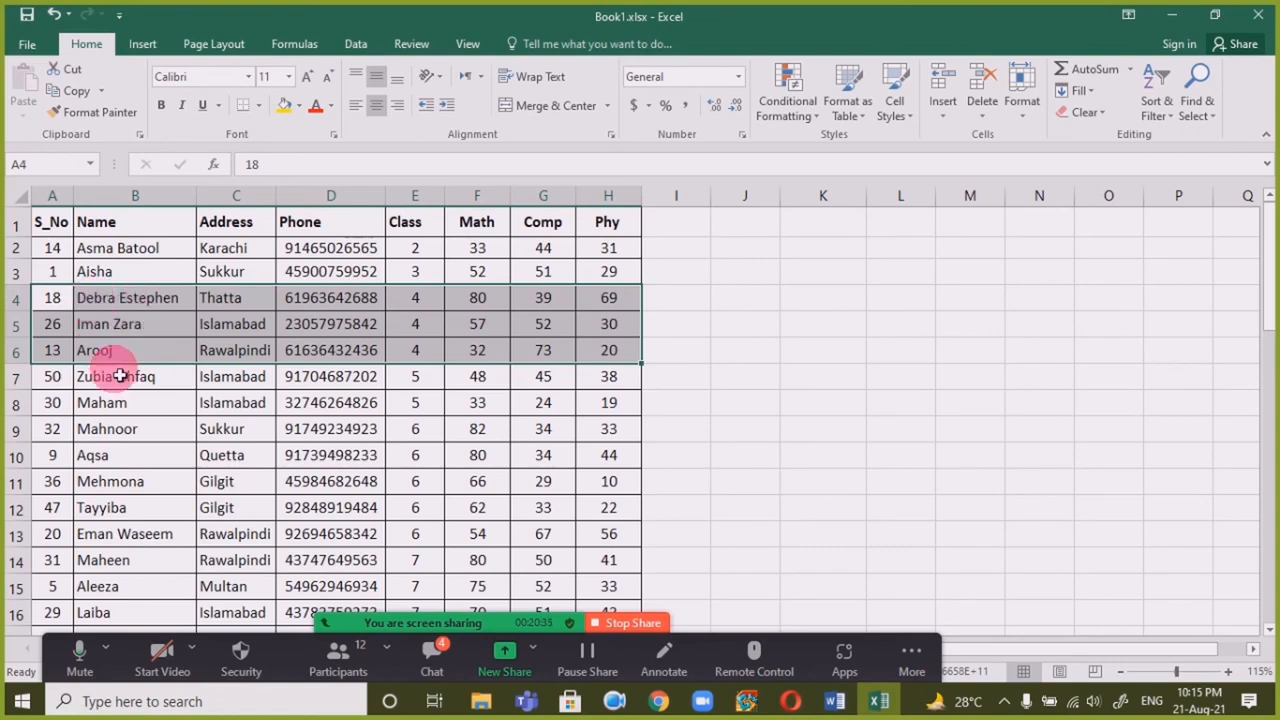
{"action": "scroll", "coordinate": [143, 449], "scroll_direction": "down", "scroll_amount": 17}
{"action": "scroll", "coordinate": [143, 449], "scroll_direction": "up", "scroll_amount": 5}
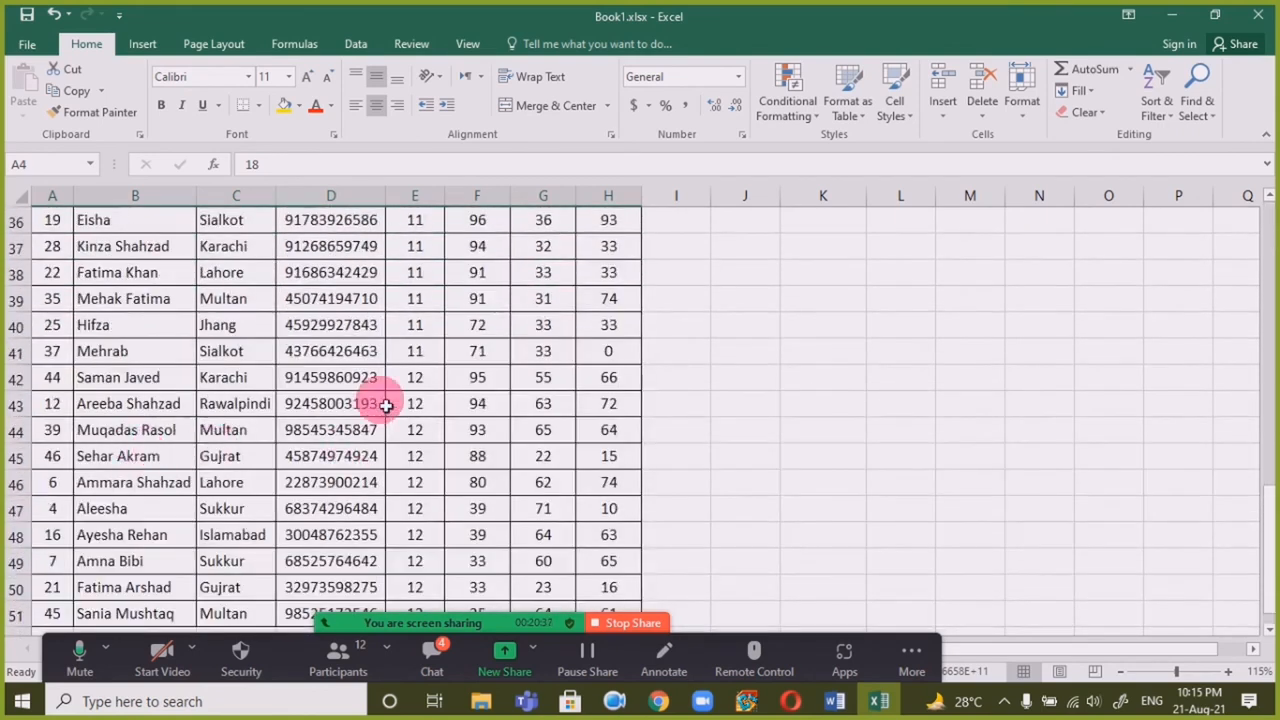
{"action": "left_click", "coordinate": [420, 381]}
{"action": "left_click_drag", "start_coordinate": [55, 380], "coordinate": [643, 568]}
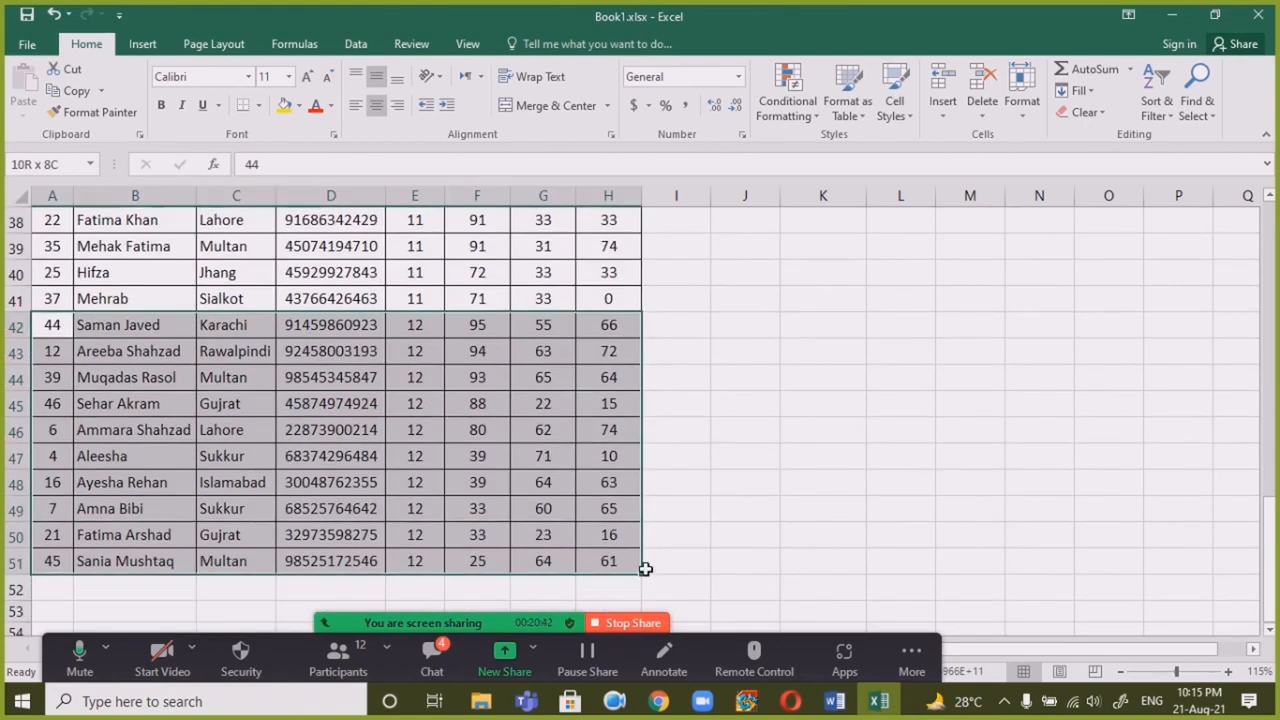
{"action": "scroll", "coordinate": [160, 485], "scroll_direction": "up", "scroll_amount": 12}
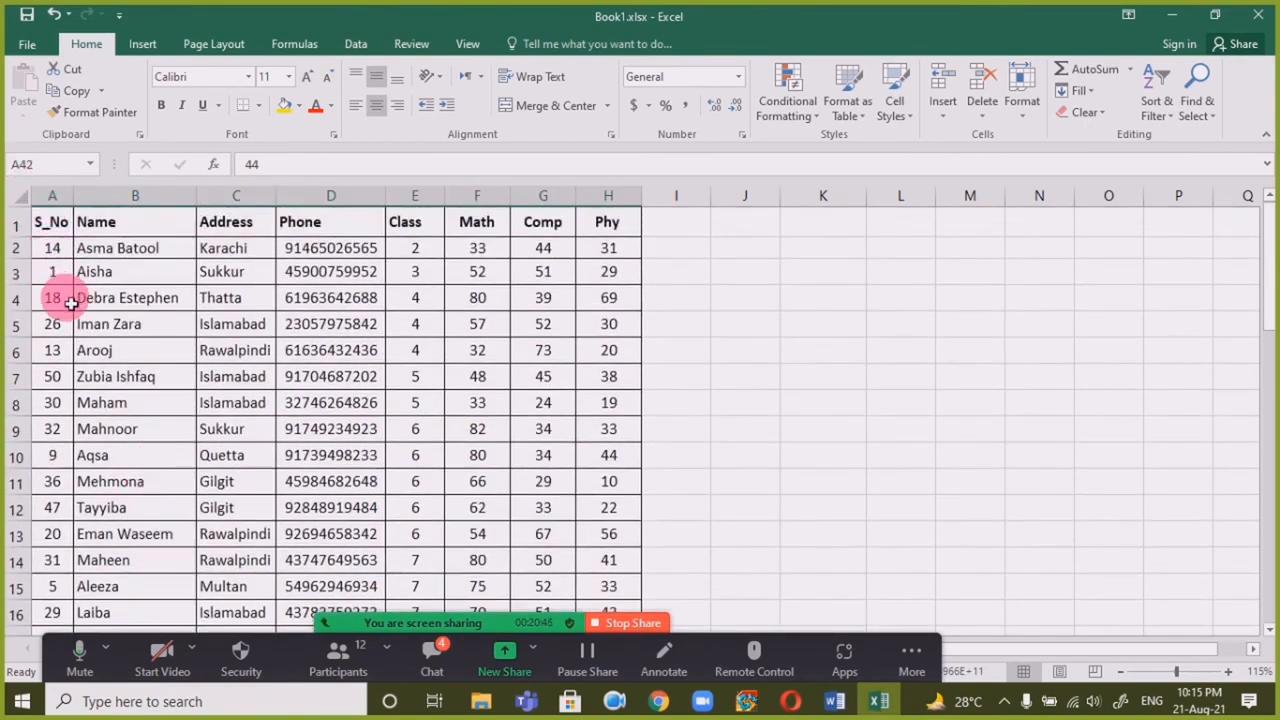
{"action": "scroll", "coordinate": [63, 349], "scroll_direction": "down", "scroll_amount": 12}
{"action": "scroll", "coordinate": [76, 360], "scroll_direction": "up", "scroll_amount": 3}
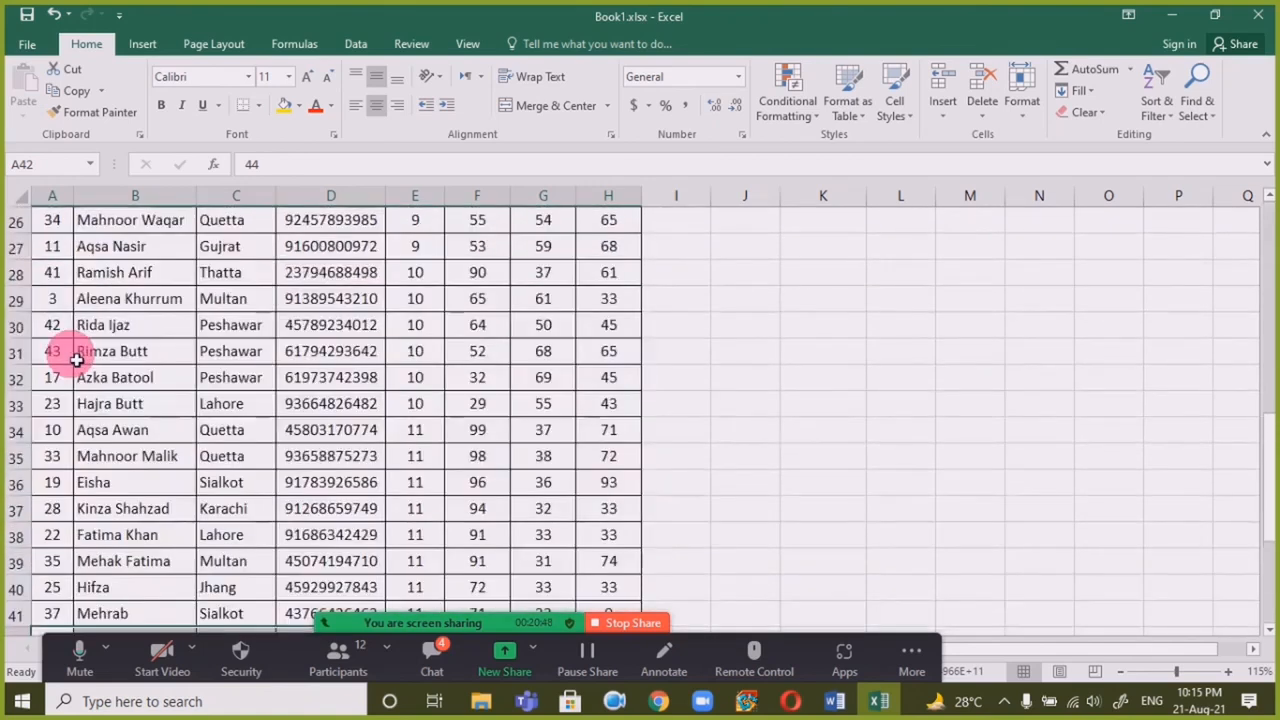
{"action": "scroll", "coordinate": [76, 360], "scroll_direction": "up", "scroll_amount": 8}
Step: Renumber the S_No column by entering 1, 2 and 3 in A2:A4 and filling the series down to A51
{"action": "left_click", "coordinate": [49, 249]}
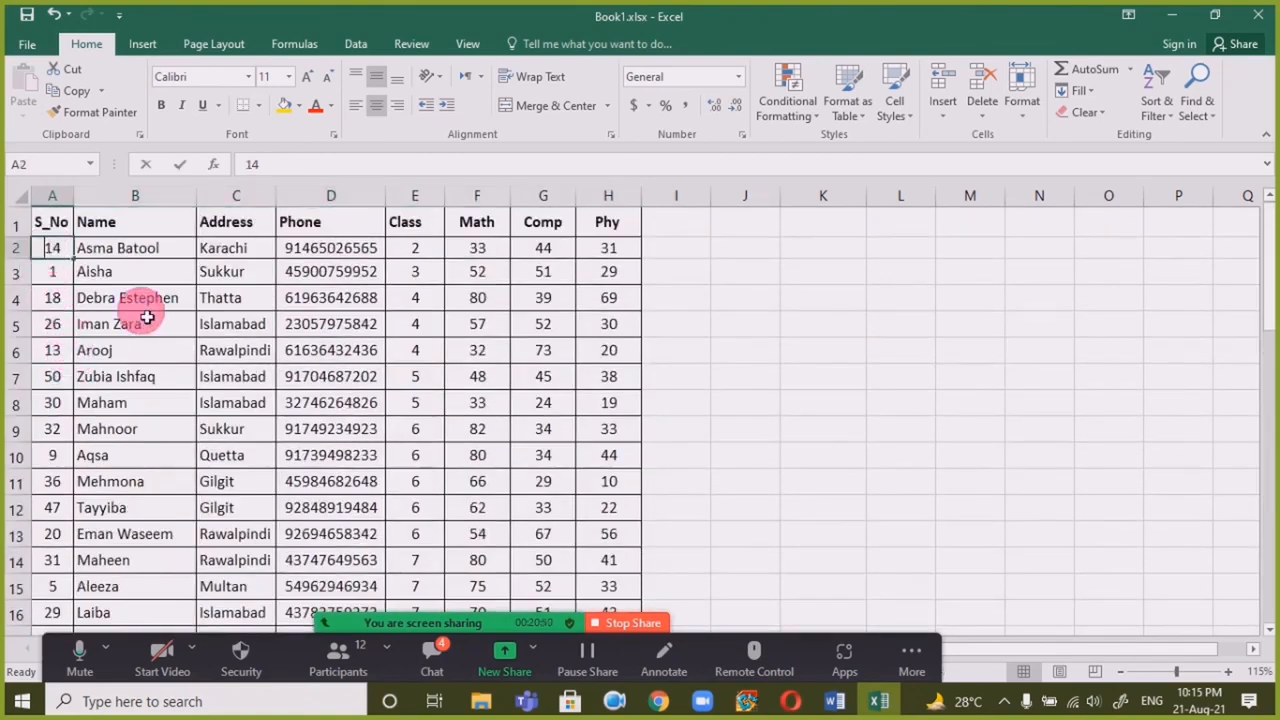
{"action": "type", "text": "1"}
{"action": "key", "text": "Return"}
{"action": "type", "text": "2"}
{"action": "key", "text": "Return"}
{"action": "type", "text": "3"}
{"action": "key", "text": "Return"}
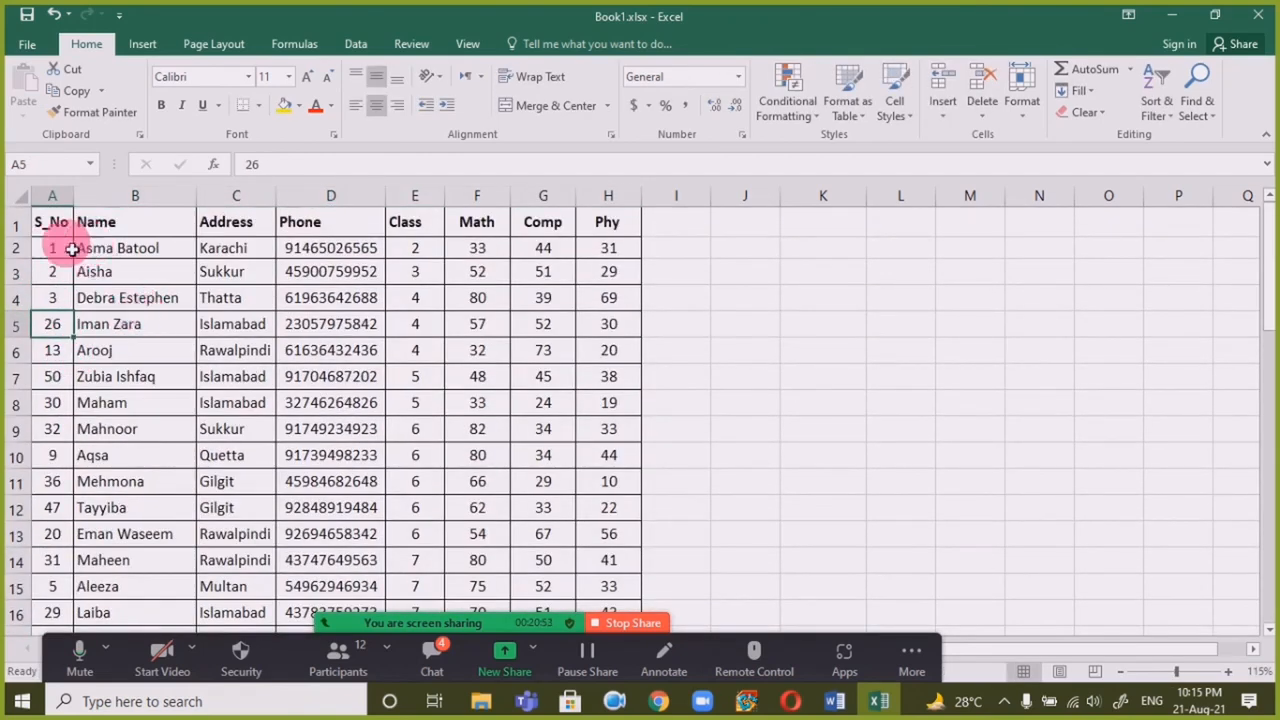
{"action": "left_click_drag", "start_coordinate": [72, 249], "coordinate": [62, 300]}
{"action": "double_click", "coordinate": [74, 311]}
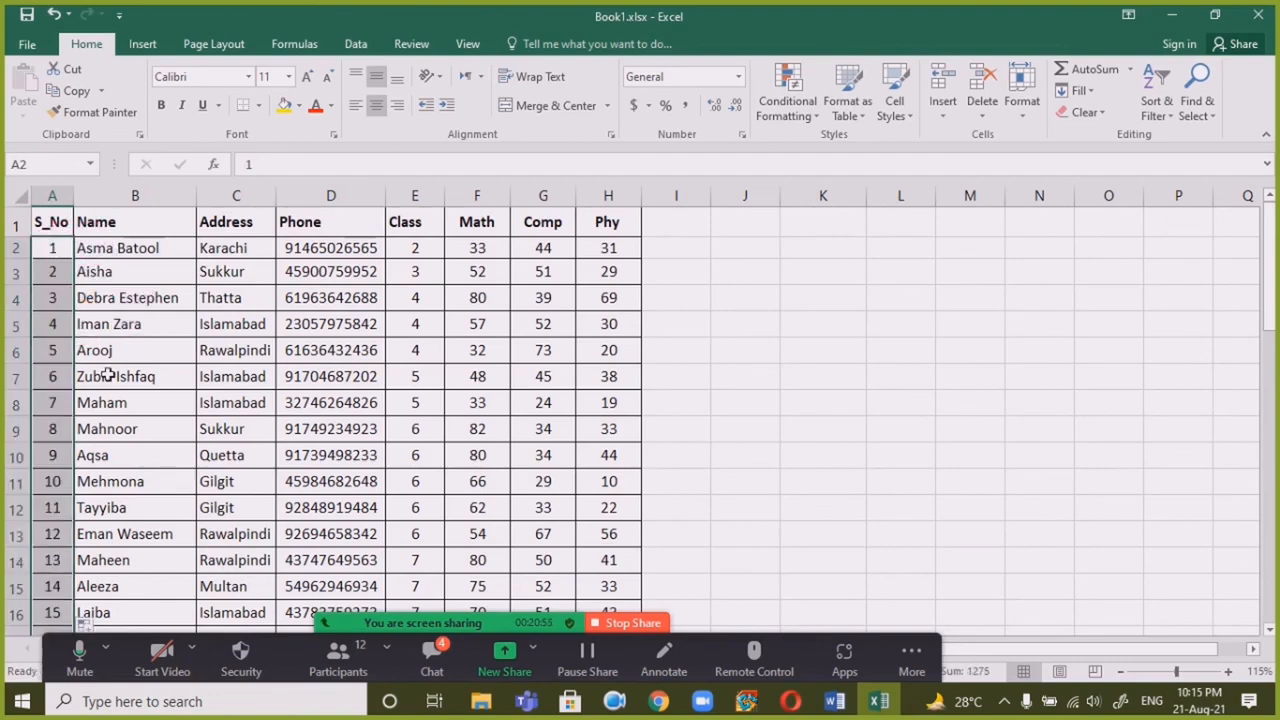
Step: Check the new serial numbers down to the last record and examine the class 12 records from row 42
{"action": "scroll", "coordinate": [108, 376], "scroll_direction": "down", "scroll_amount": 17}
{"action": "scroll", "coordinate": [104, 385], "scroll_direction": "up", "scroll_amount": 5}
{"action": "scroll", "coordinate": [105, 350], "scroll_direction": "down", "scroll_amount": 2}
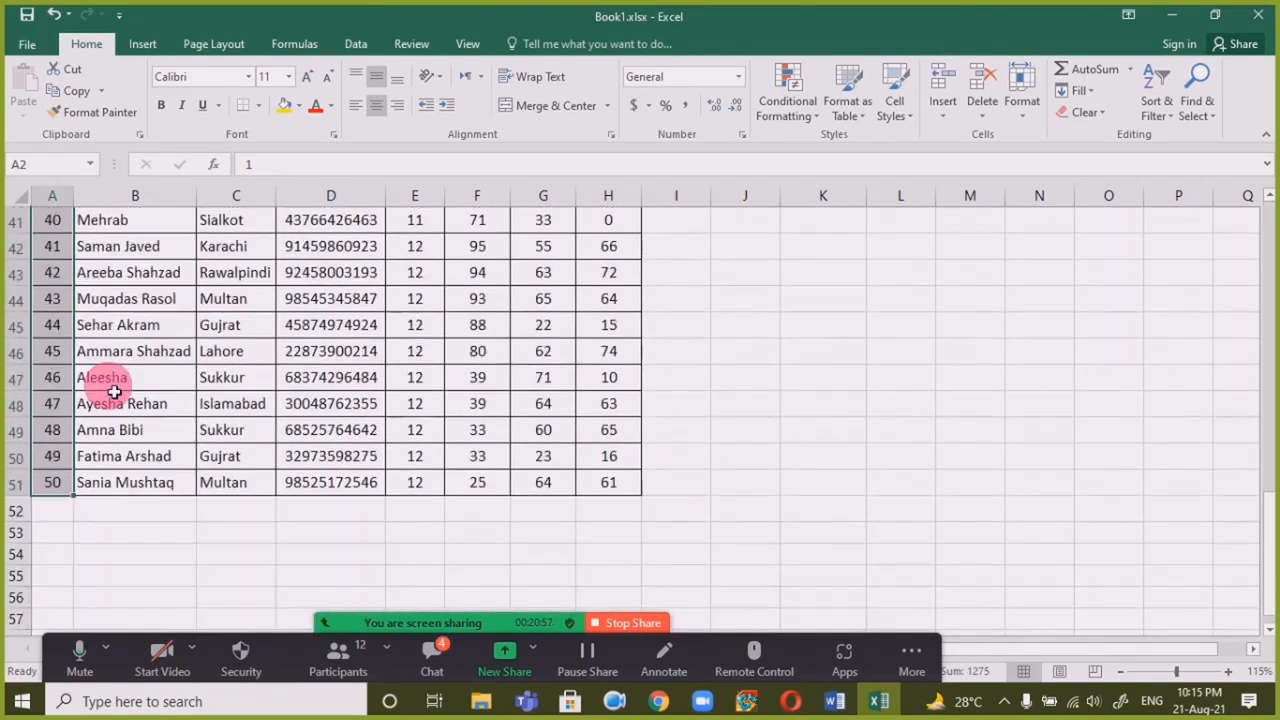
{"action": "scroll", "coordinate": [110, 388], "scroll_direction": "down", "scroll_amount": 2}
{"action": "scroll", "coordinate": [95, 380], "scroll_direction": "up", "scroll_amount": 3}
{"action": "left_click", "coordinate": [123, 478]}
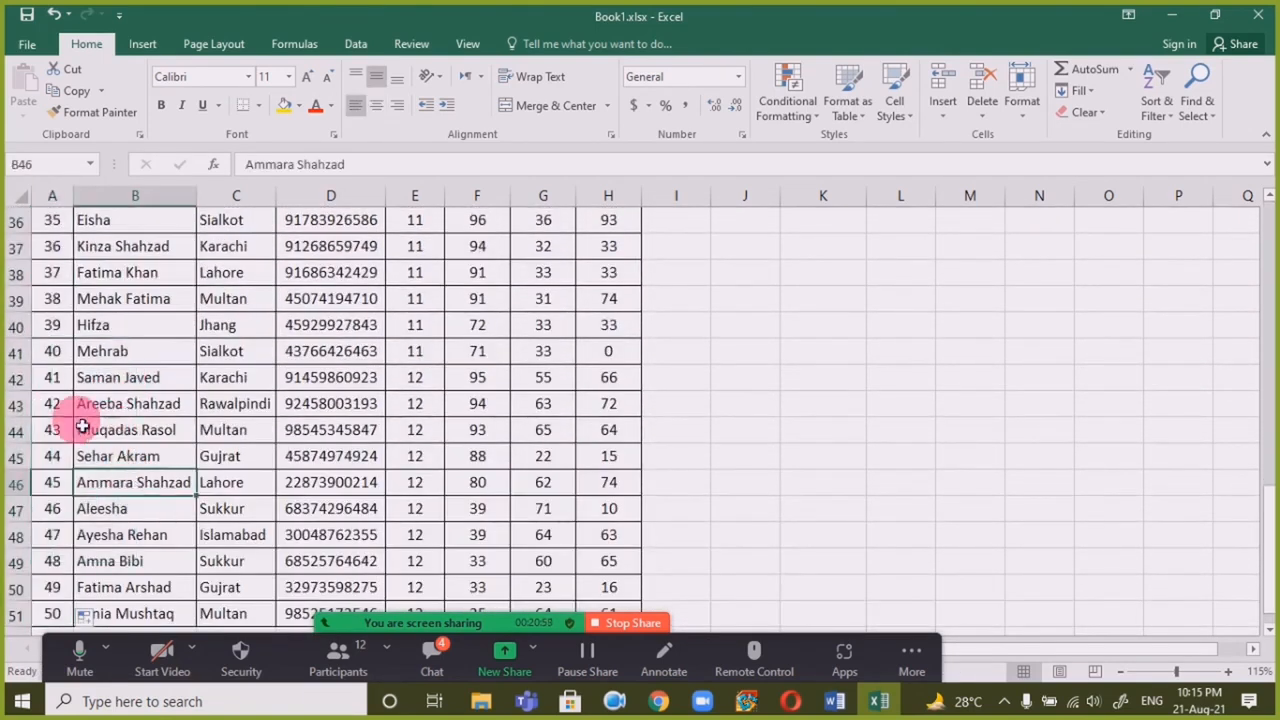
{"action": "left_click_drag", "start_coordinate": [36, 377], "coordinate": [545, 436]}
{"action": "left_click", "coordinate": [129, 383]}
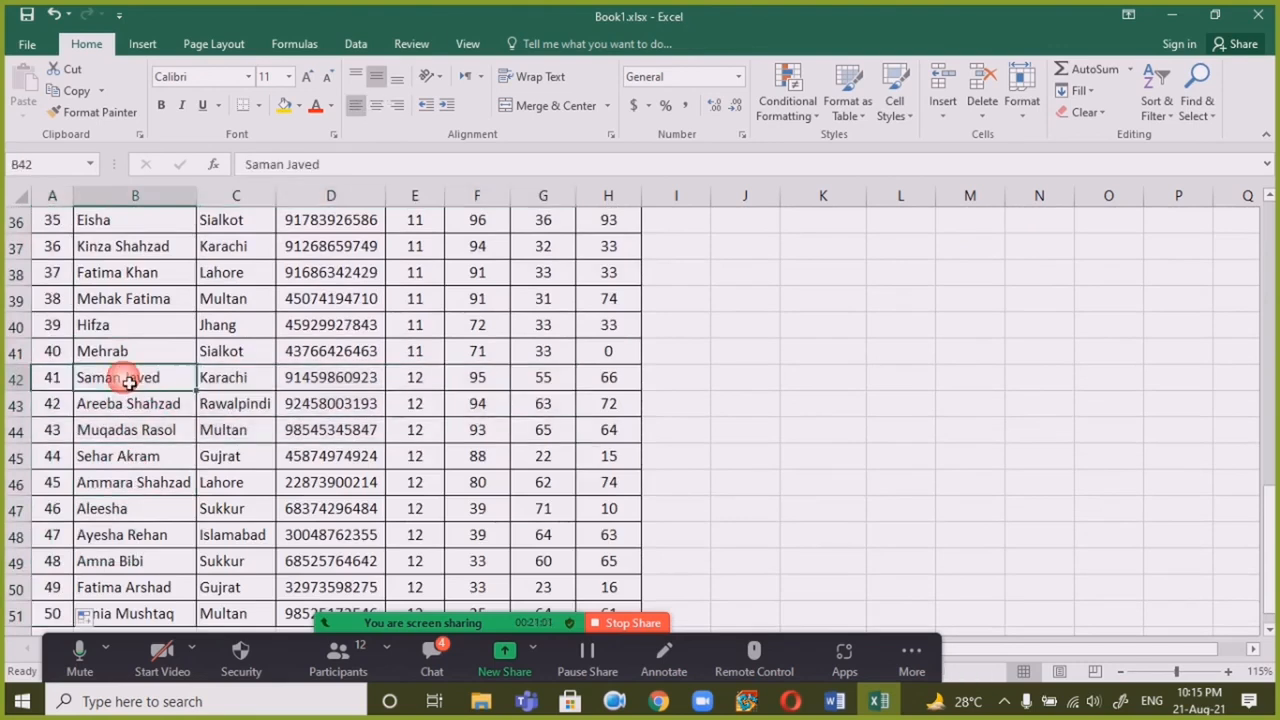
{"action": "left_click_drag", "start_coordinate": [129, 383], "coordinate": [586, 565]}
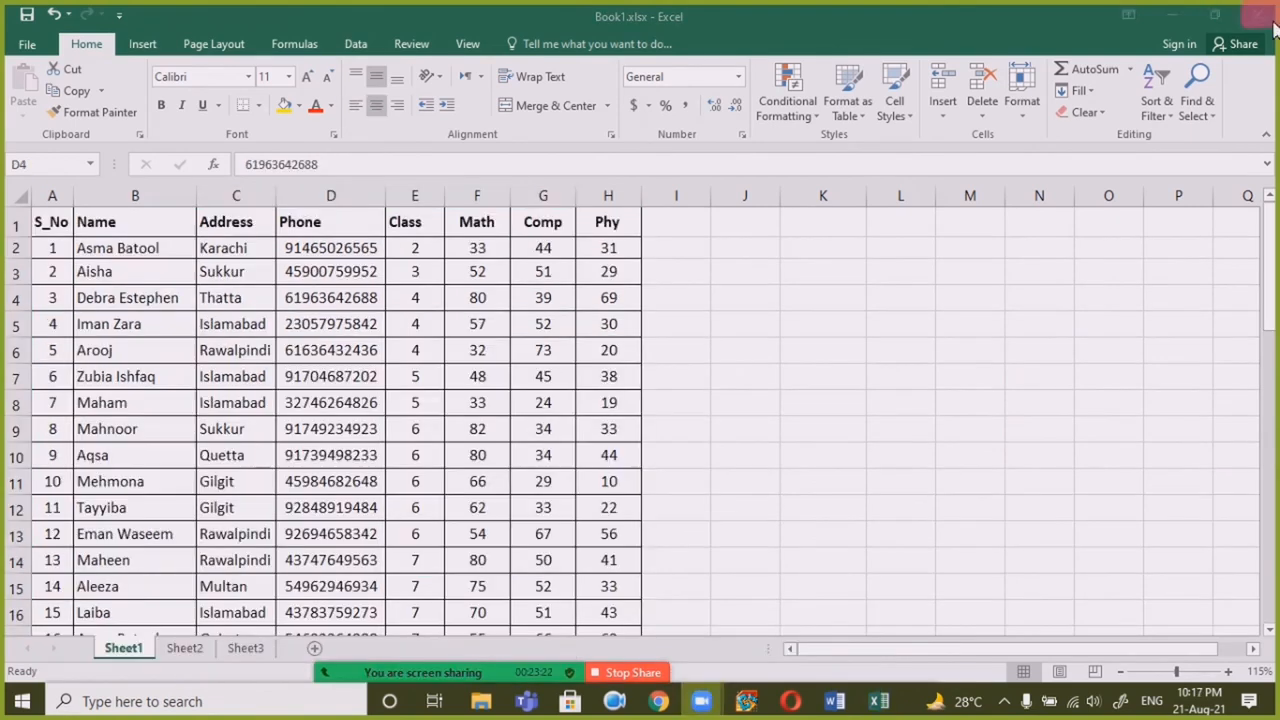
Step: Close the Book1.xlsx workbook and save its changes
{"action": "left_click", "coordinate": [1258, 14]}
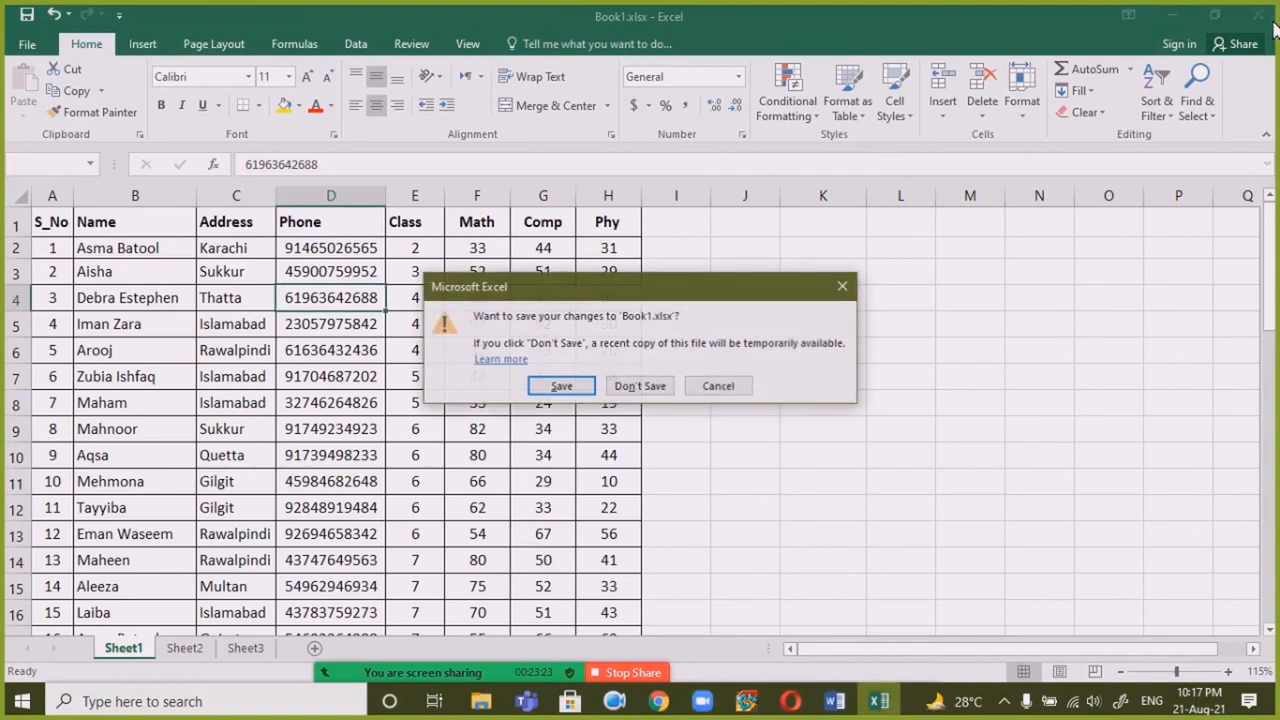
{"action": "left_click", "coordinate": [575, 388]}
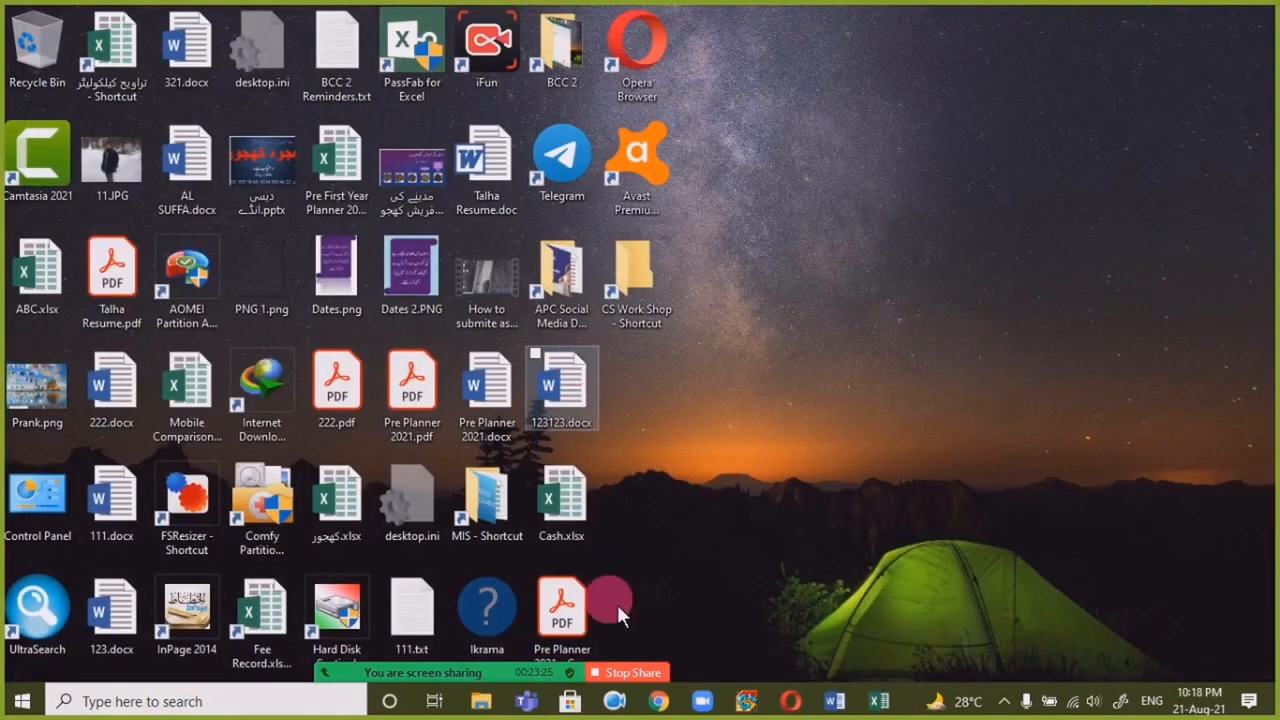